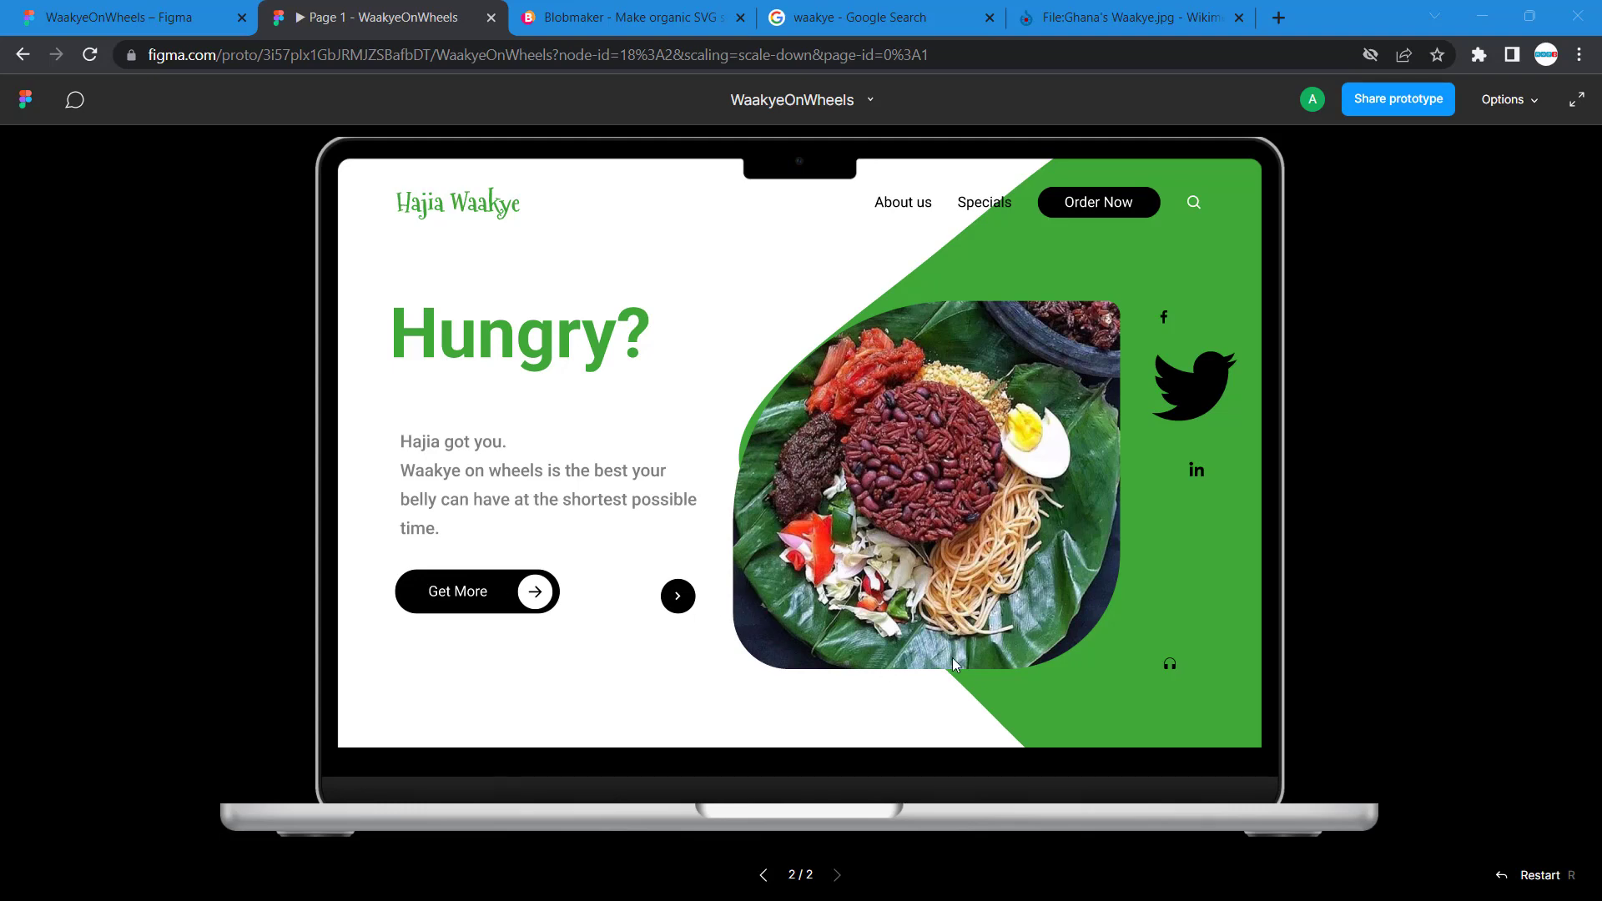
# Review the first screen of the landing page prototype as a reference and return to the WaakyeOnWheels design file.
pyautogui.click(762, 875)
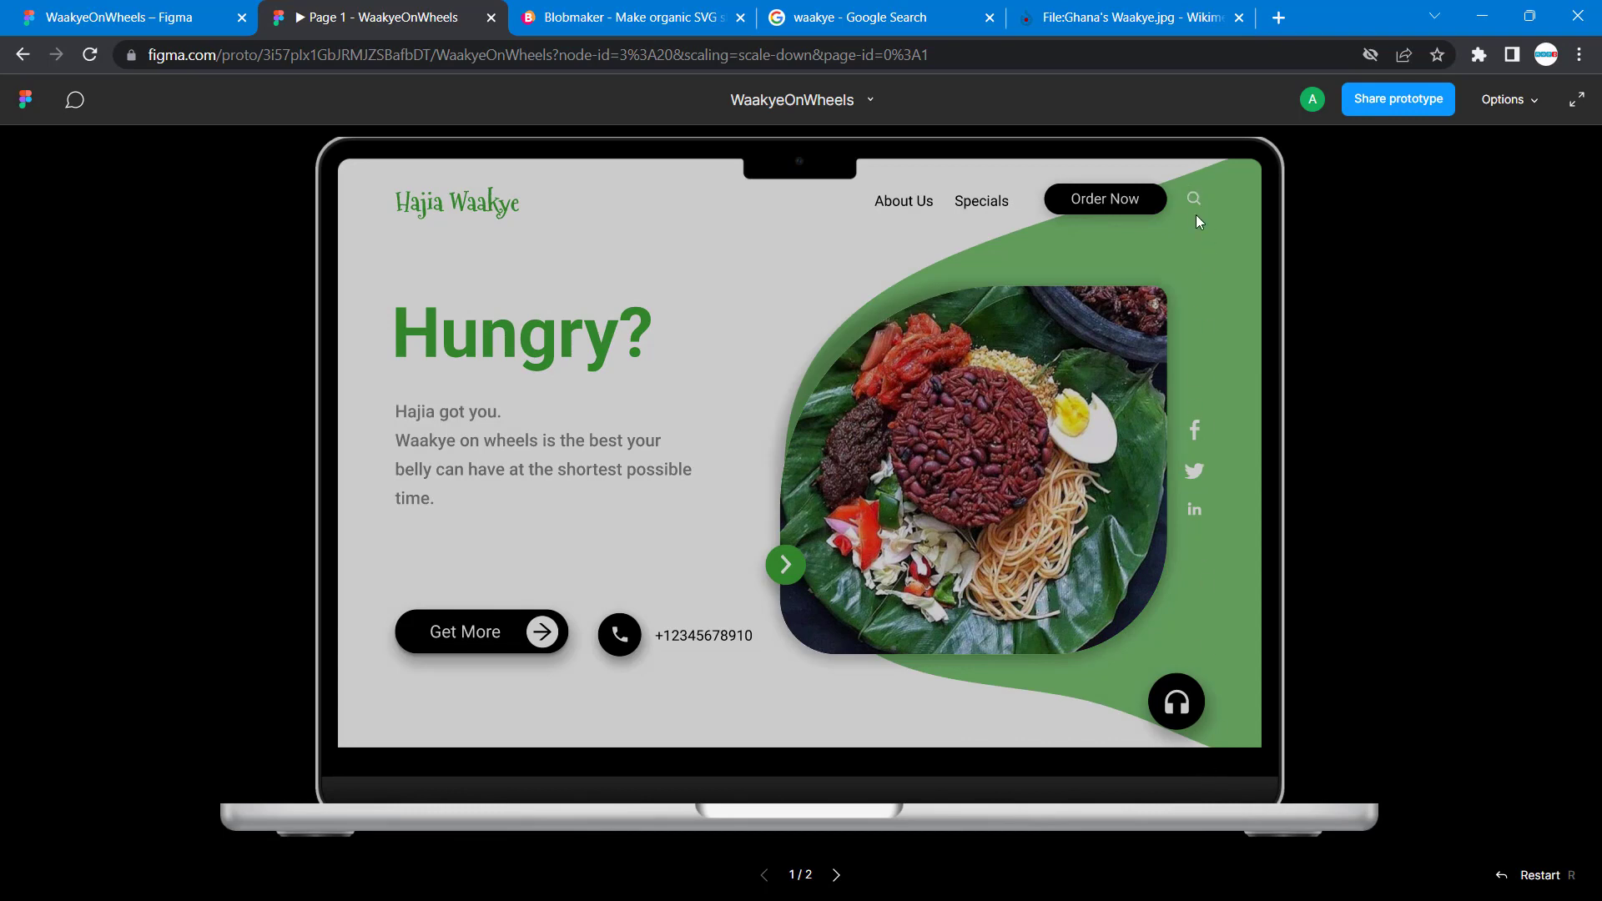
pyautogui.click(86, 12)
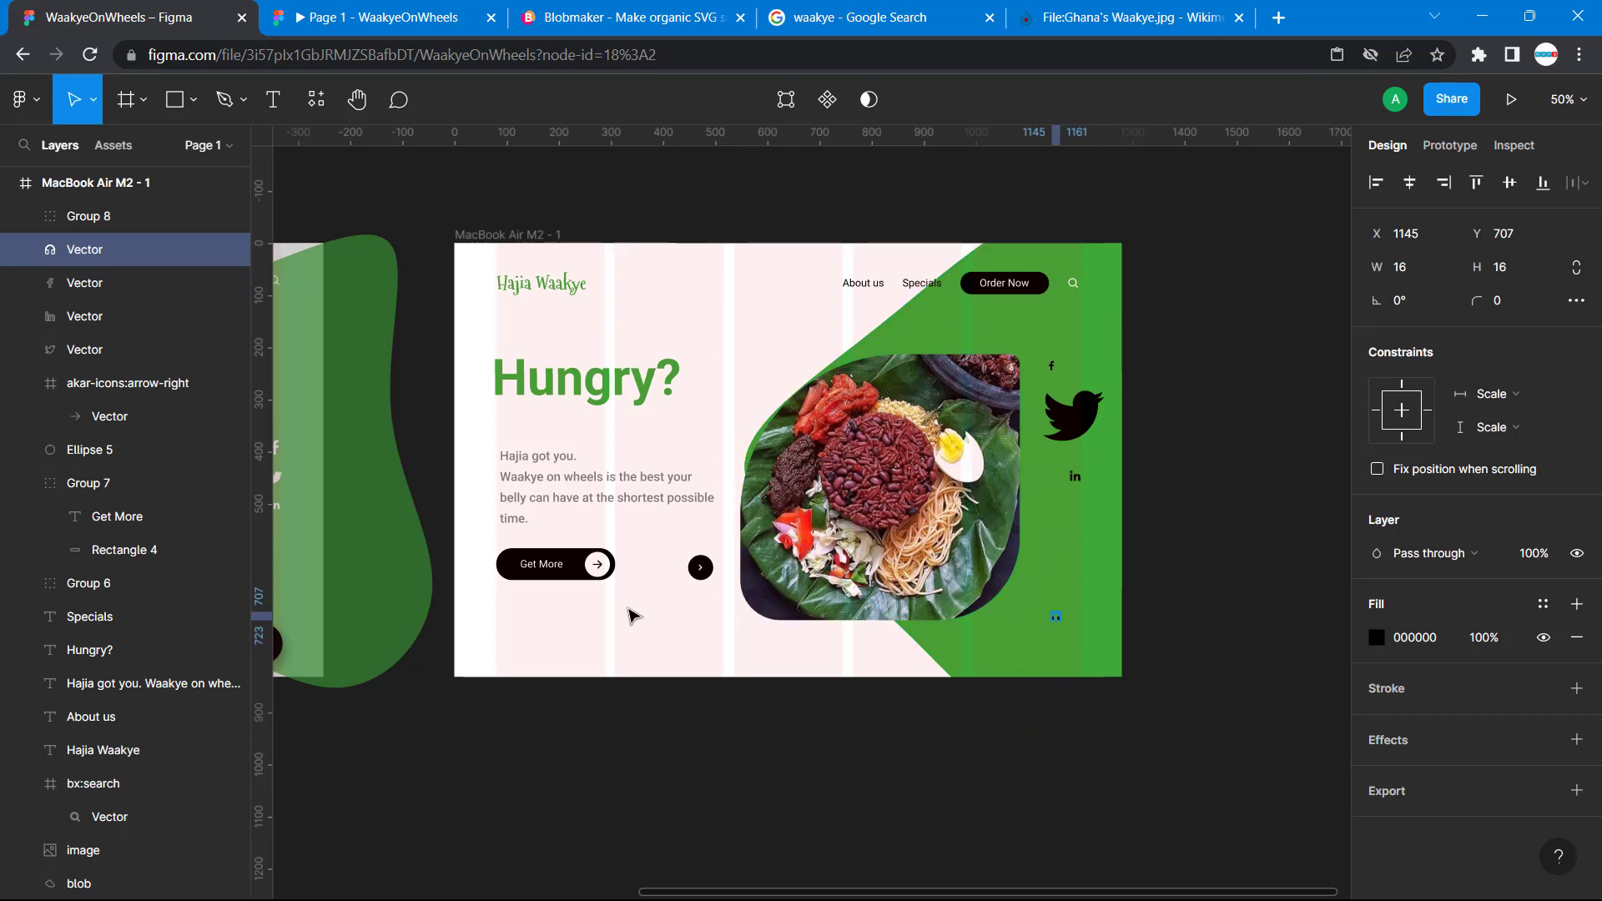
pyautogui.click(599, 567)
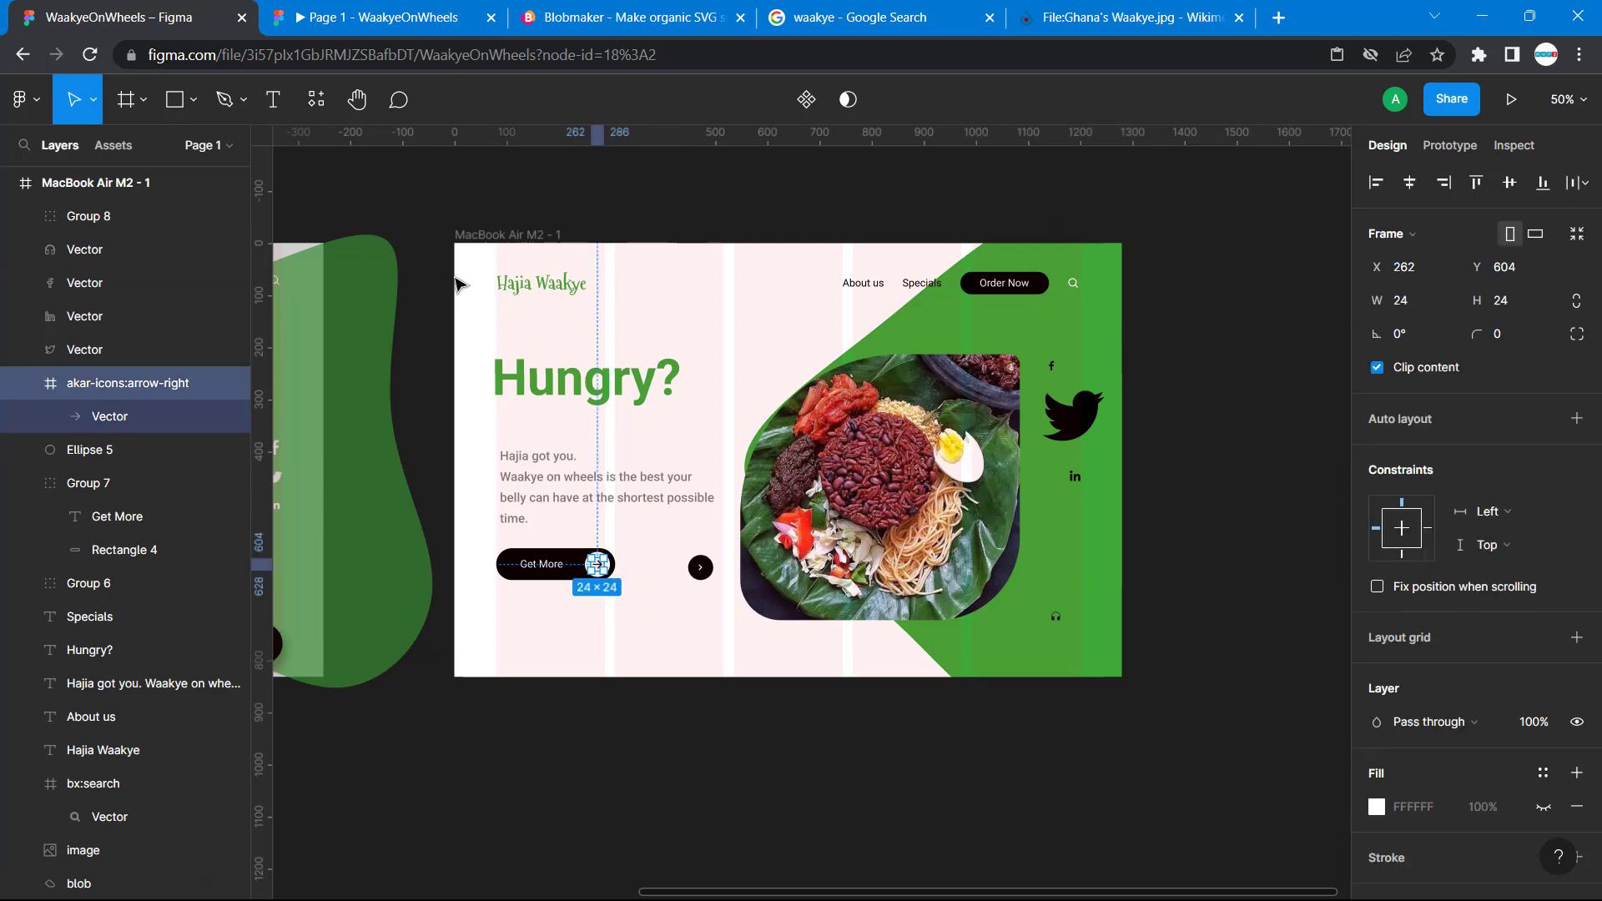
# Draw an ellipse of about 89 × 89 and place it below the headphones icon in the MacBook Air M2 - 1 frame.
pyautogui.click(191, 100)
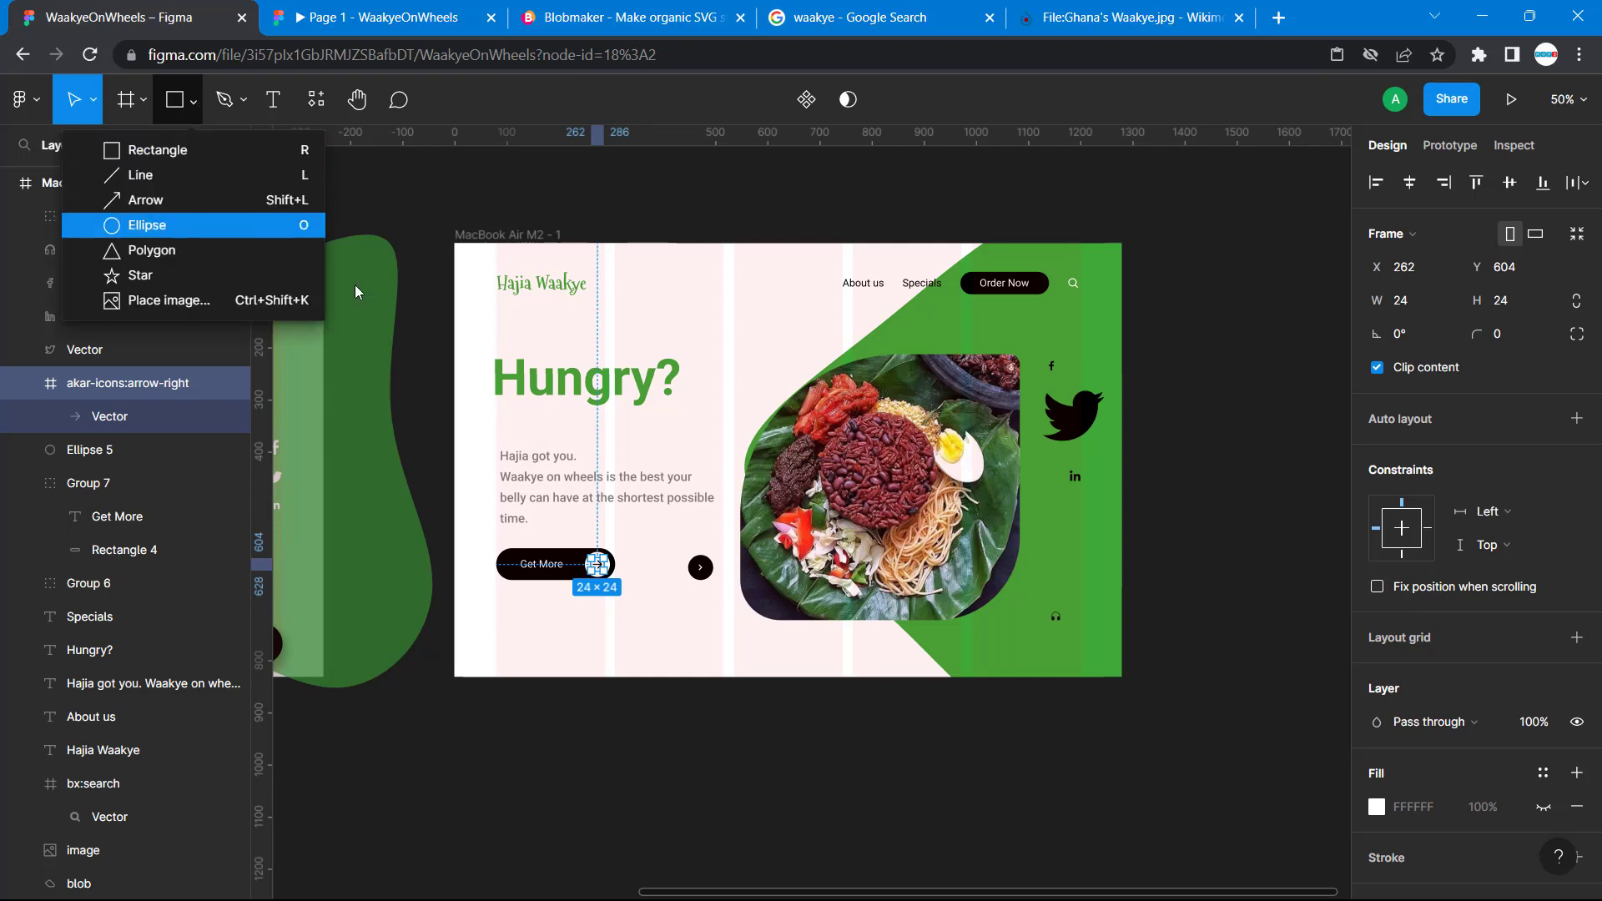
pyautogui.press('o')
pyautogui.moveTo(1010, 635); pyautogui.dragTo(1055, 674)
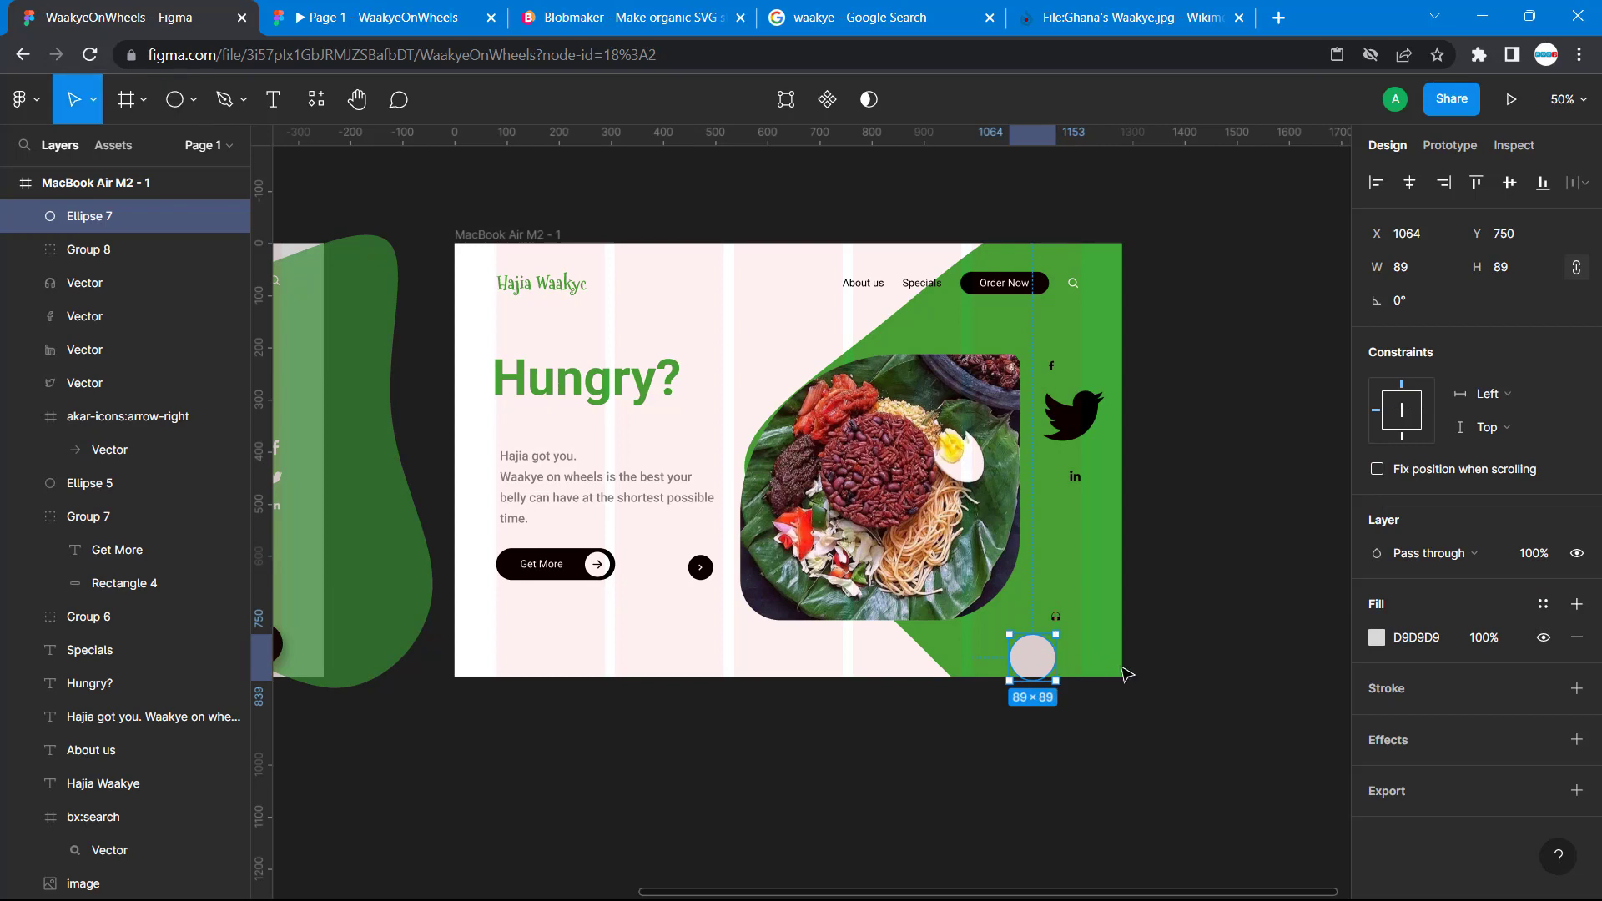
pyautogui.click(1121, 676)
pyautogui.click(1038, 660)
pyautogui.moveTo(1038, 660); pyautogui.dragTo(1026, 637)
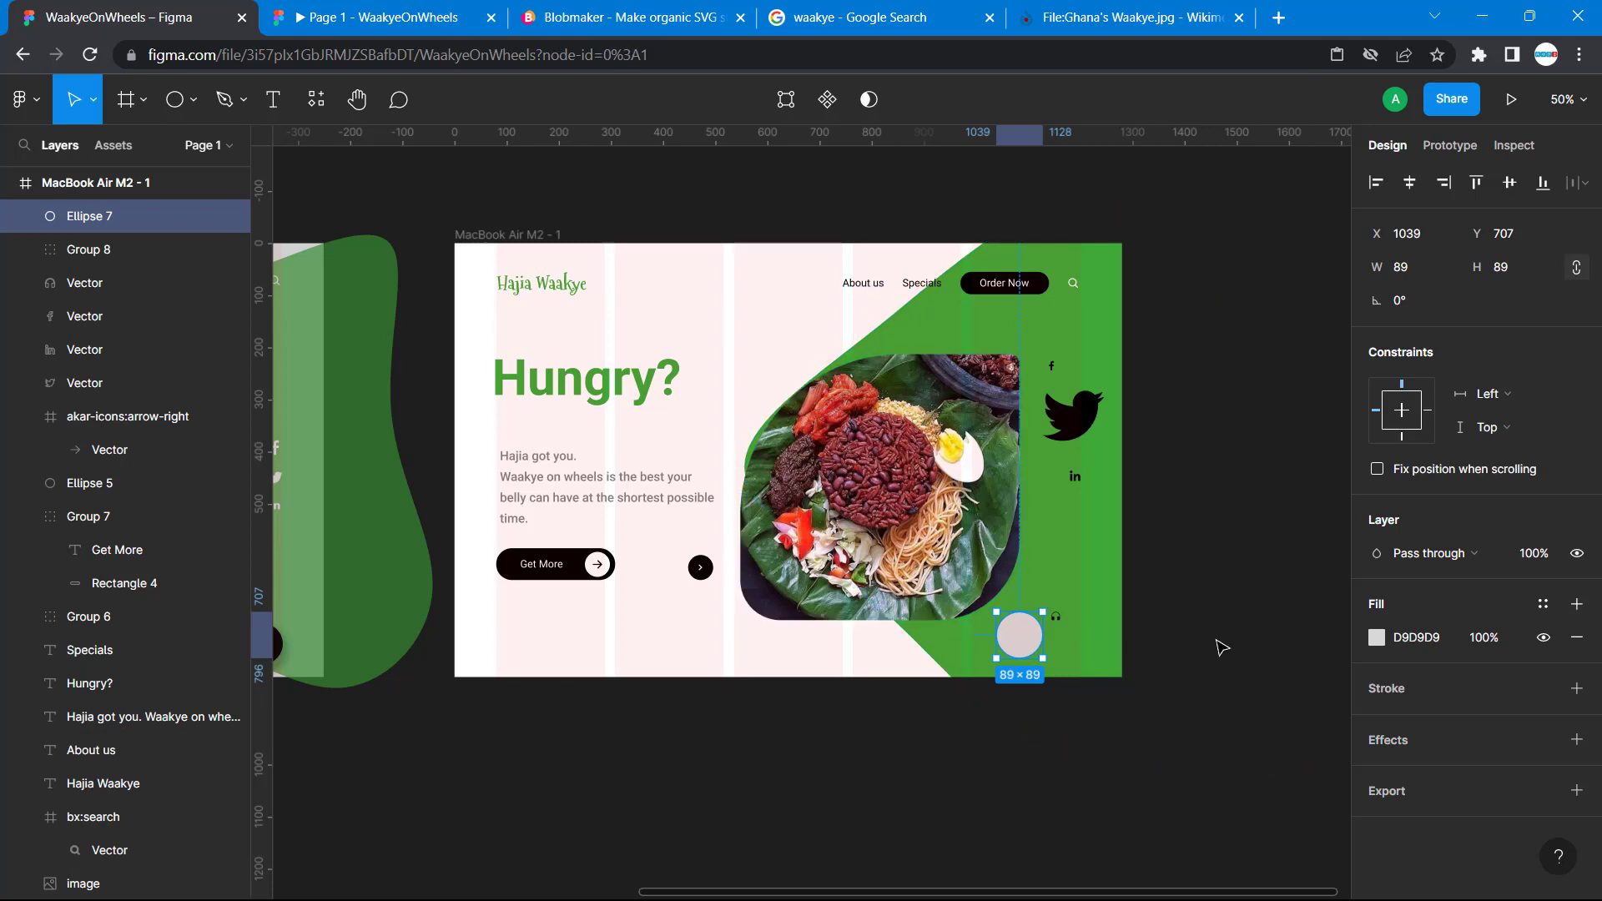
pyautogui.click(1037, 740)
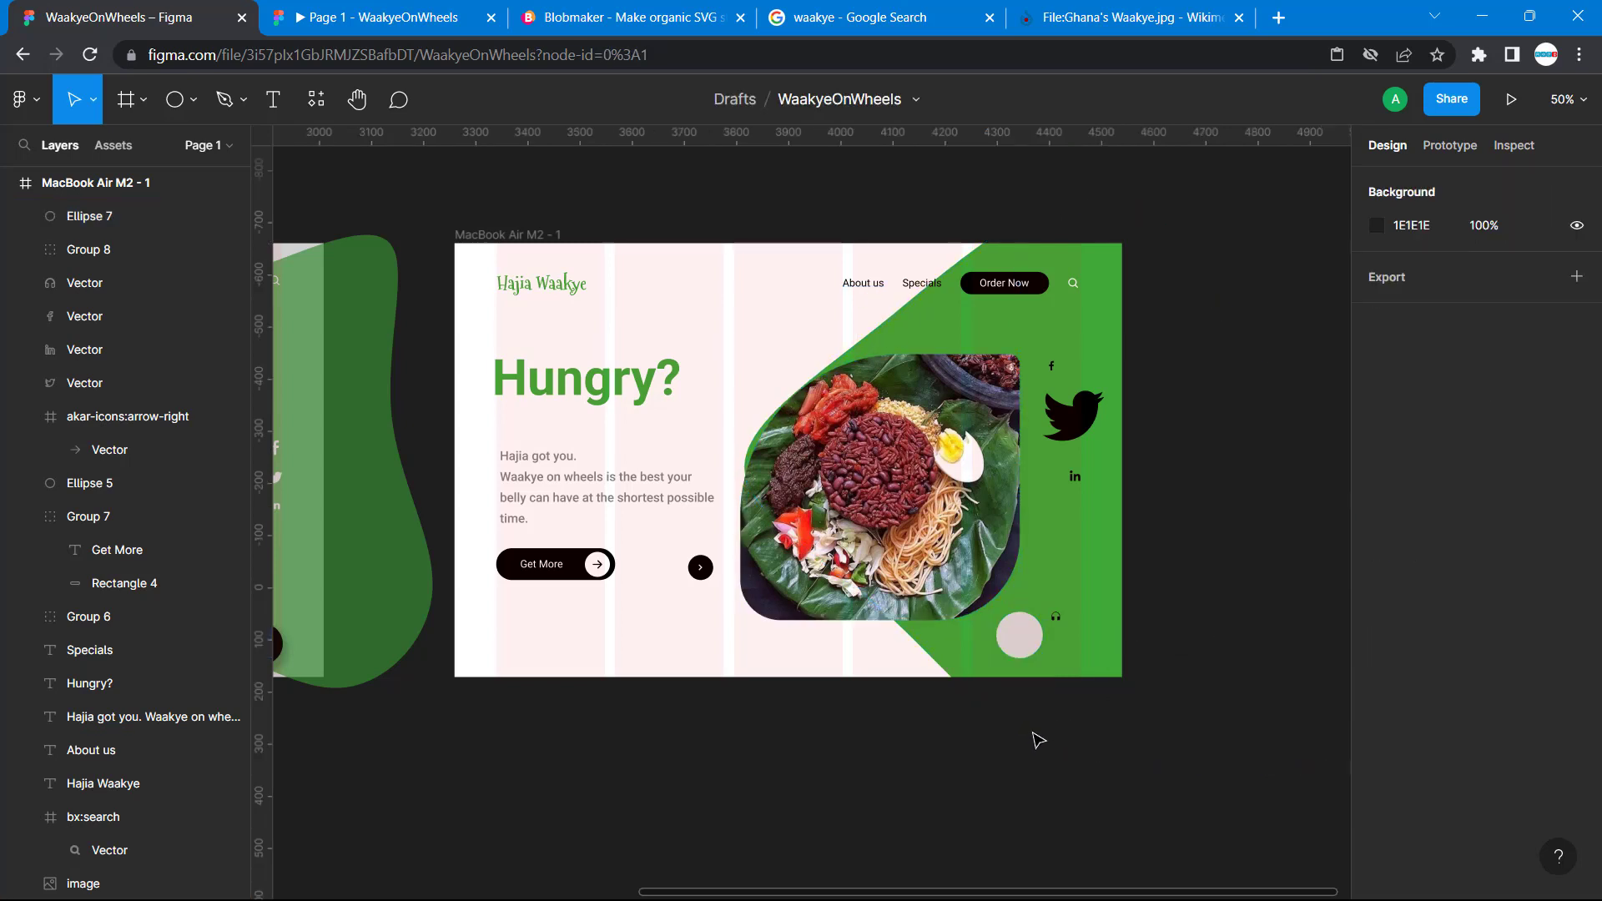
# Bring the headphones icon to the front and position it over the new circle.
pyautogui.click(1037, 646)
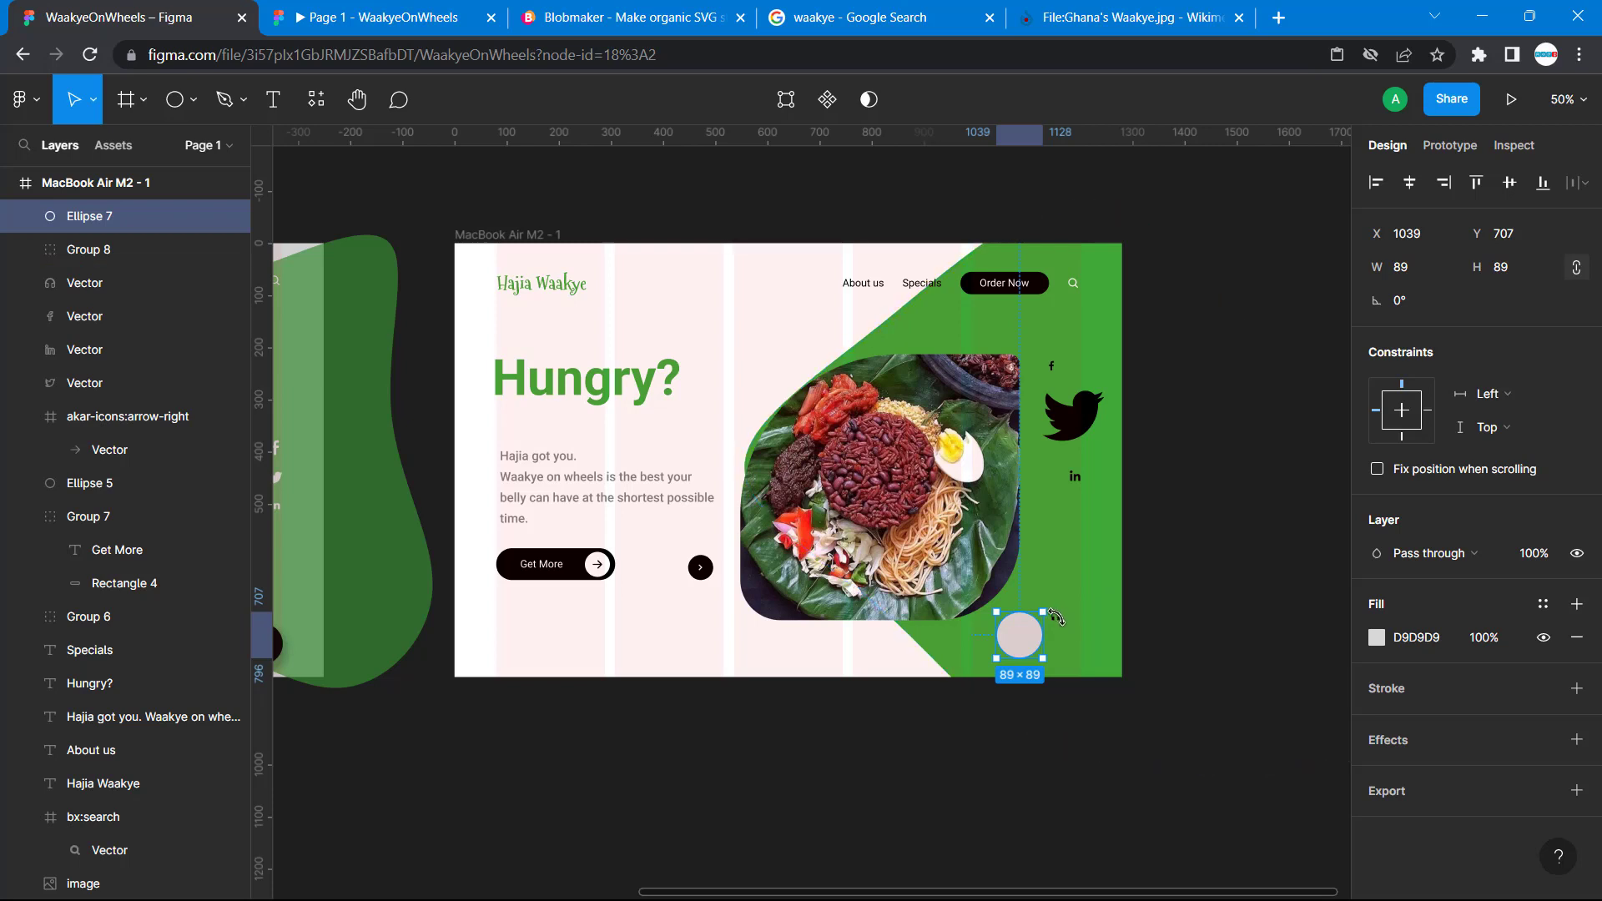
pyautogui.moveTo(1065, 622); pyautogui.dragTo(994, 639)
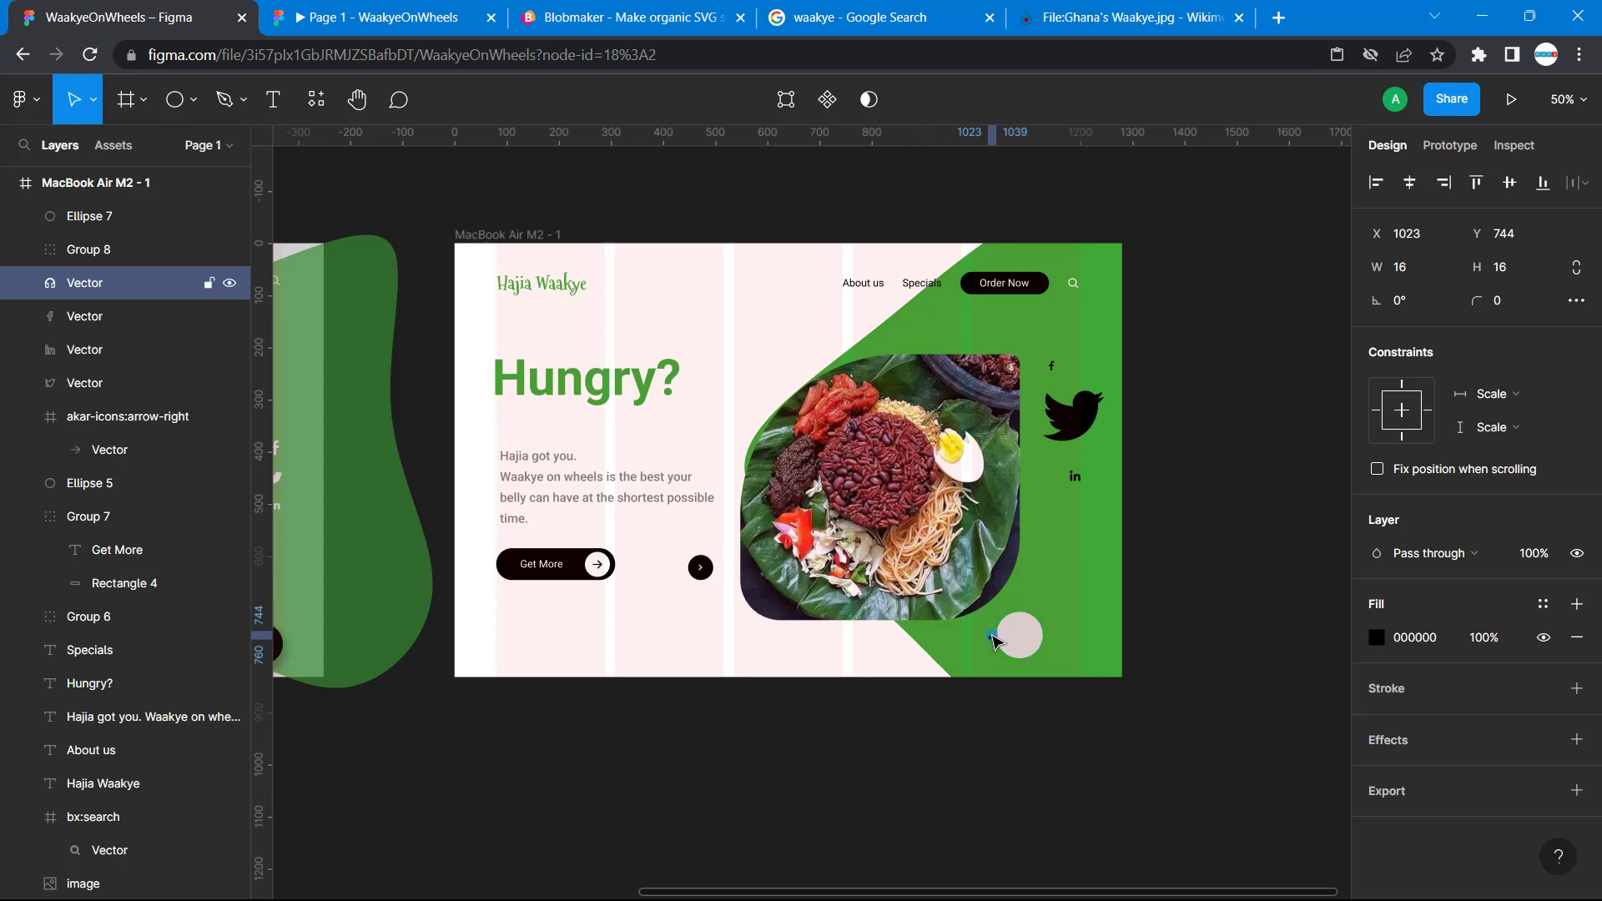
pyautogui.rightClick(995, 640)
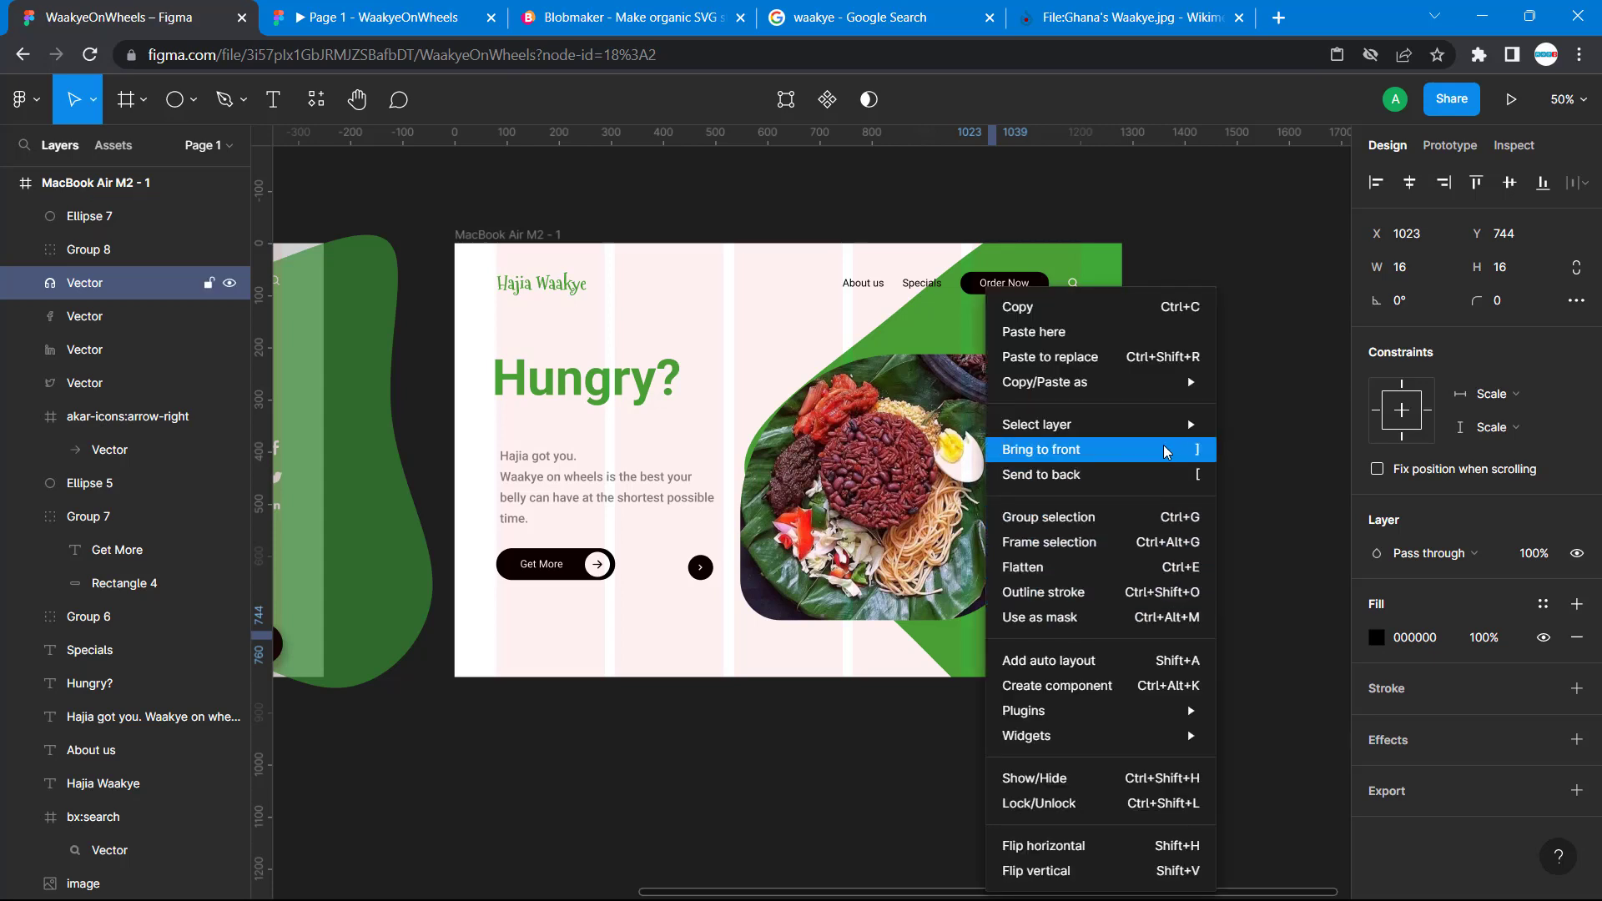
pyautogui.click(1166, 450)
pyautogui.click(1241, 574)
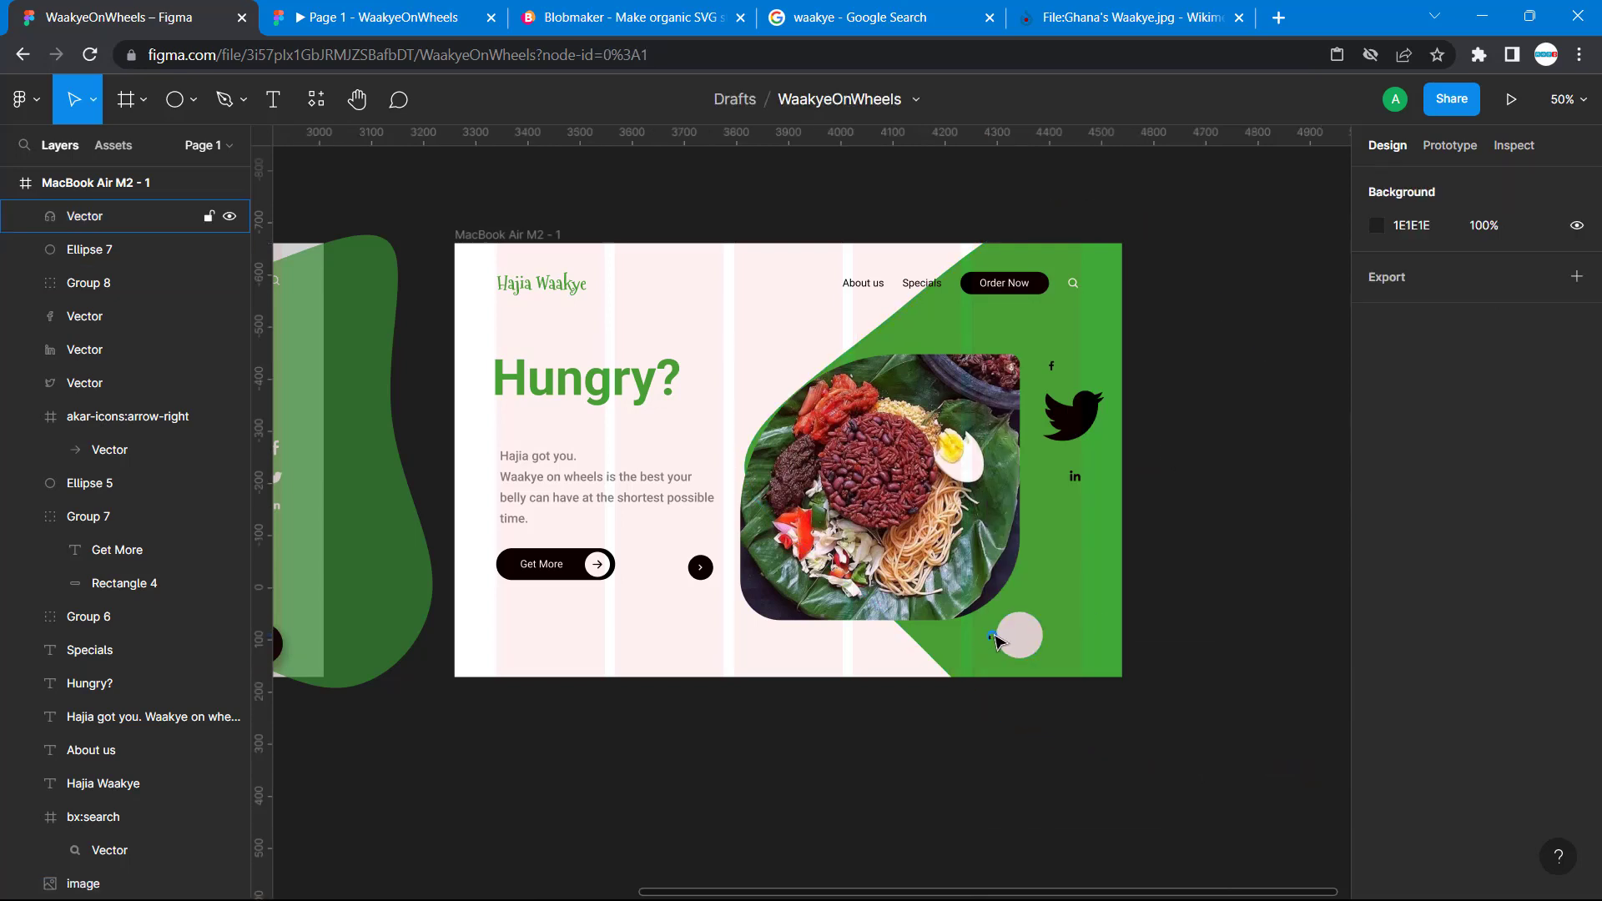
pyautogui.click(1007, 639)
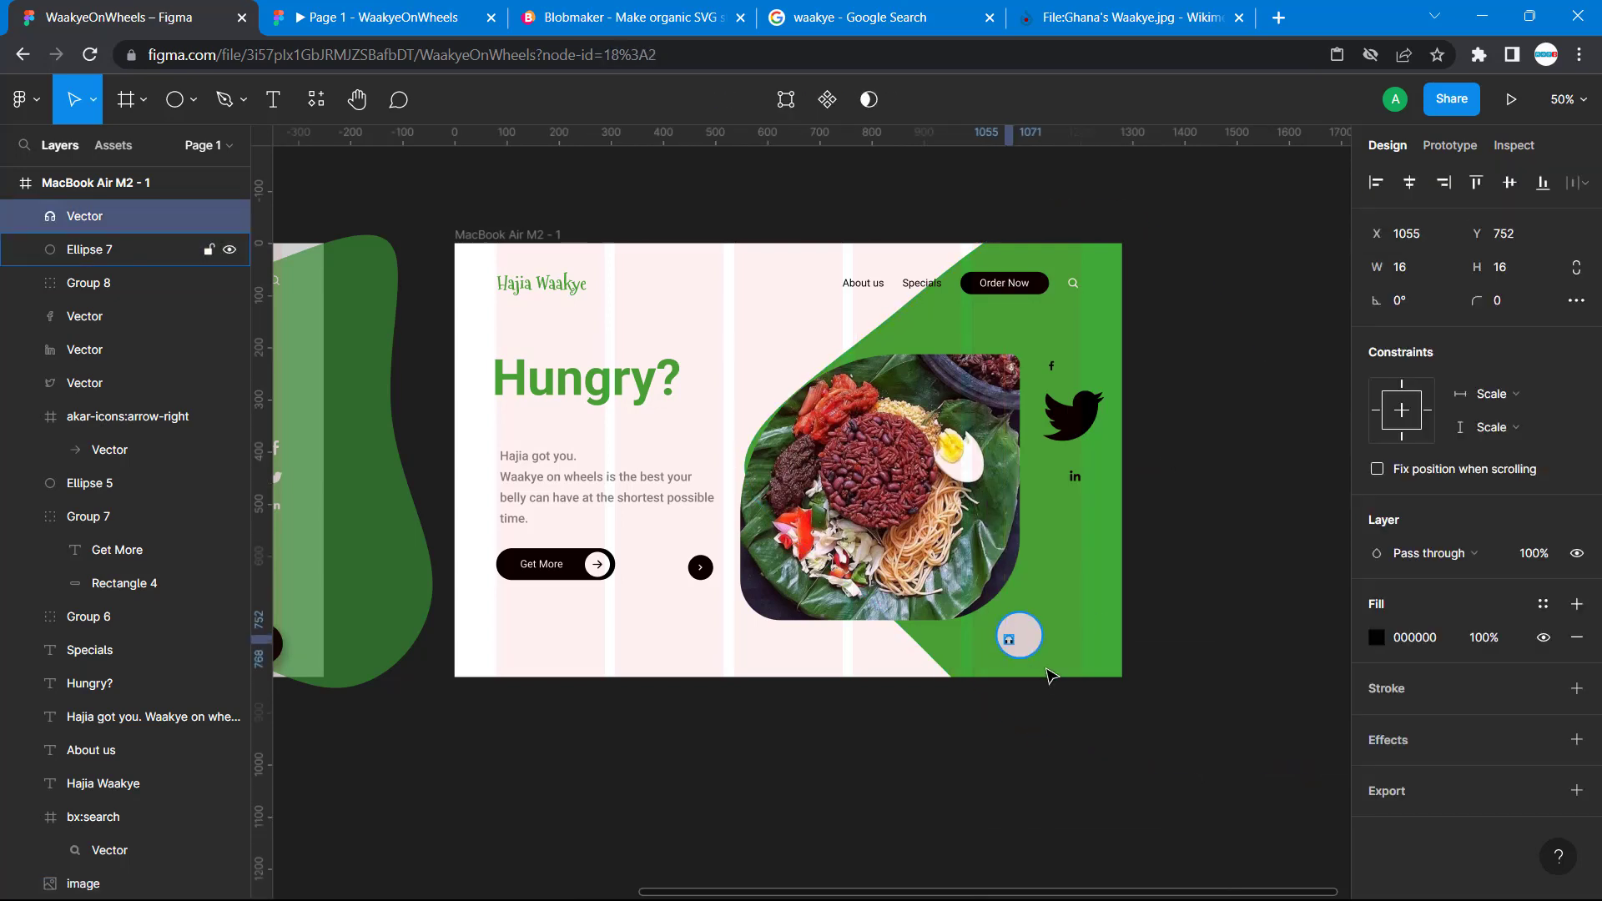
pyautogui.moveTo(1019, 648); pyautogui.dragTo(1039, 647)
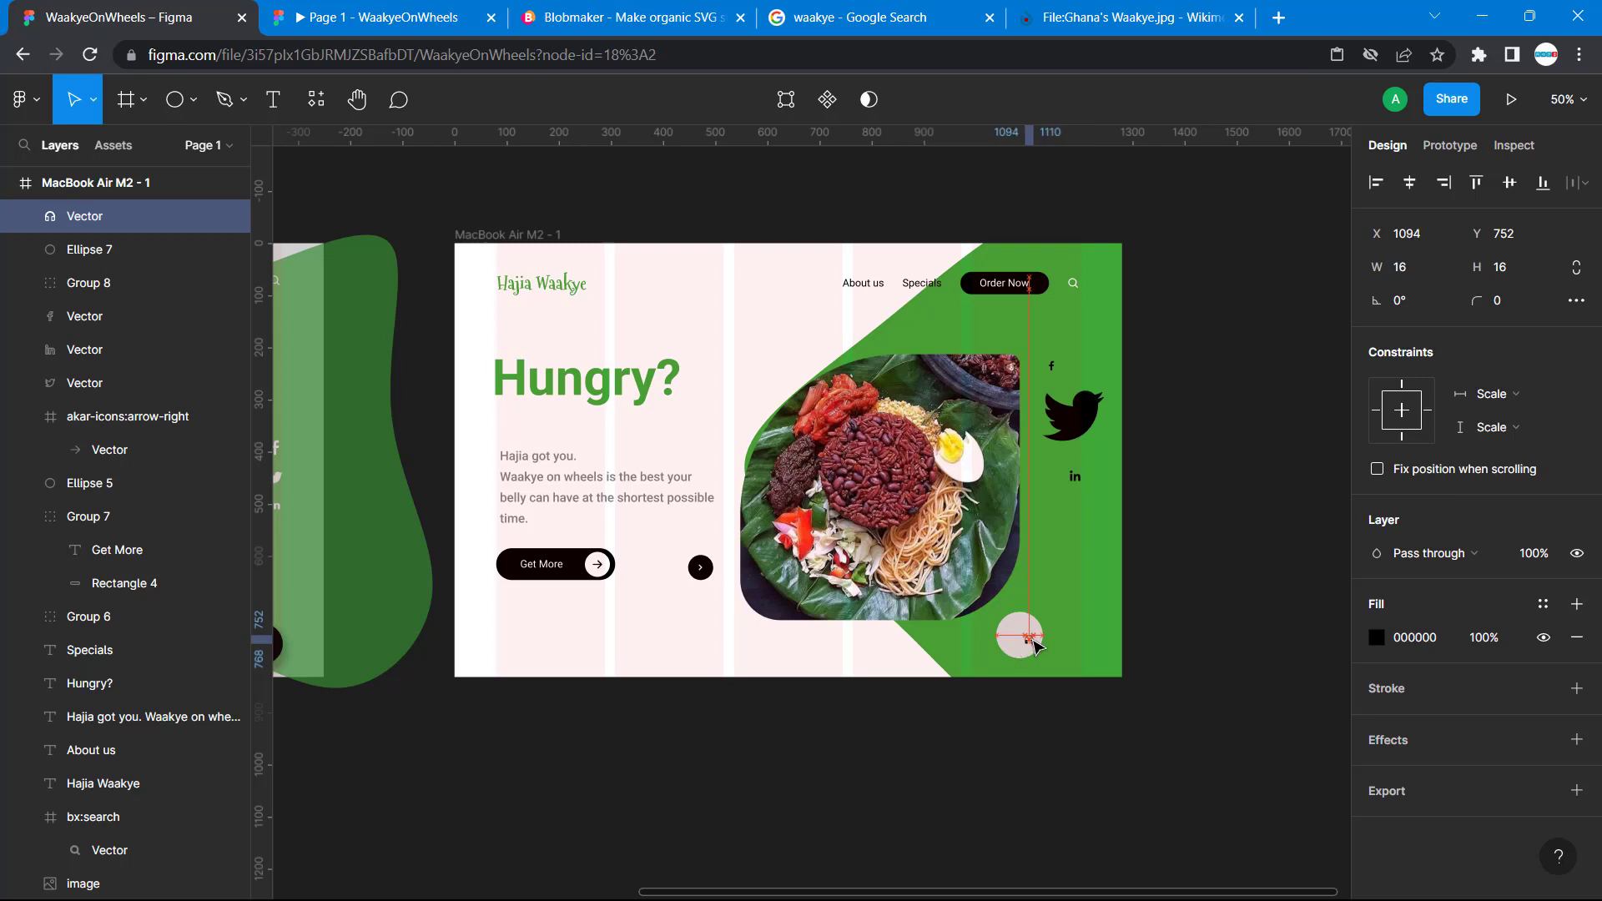
# Fill the headphones icon with white and the circle behind it with black.
pyautogui.click(1377, 638)
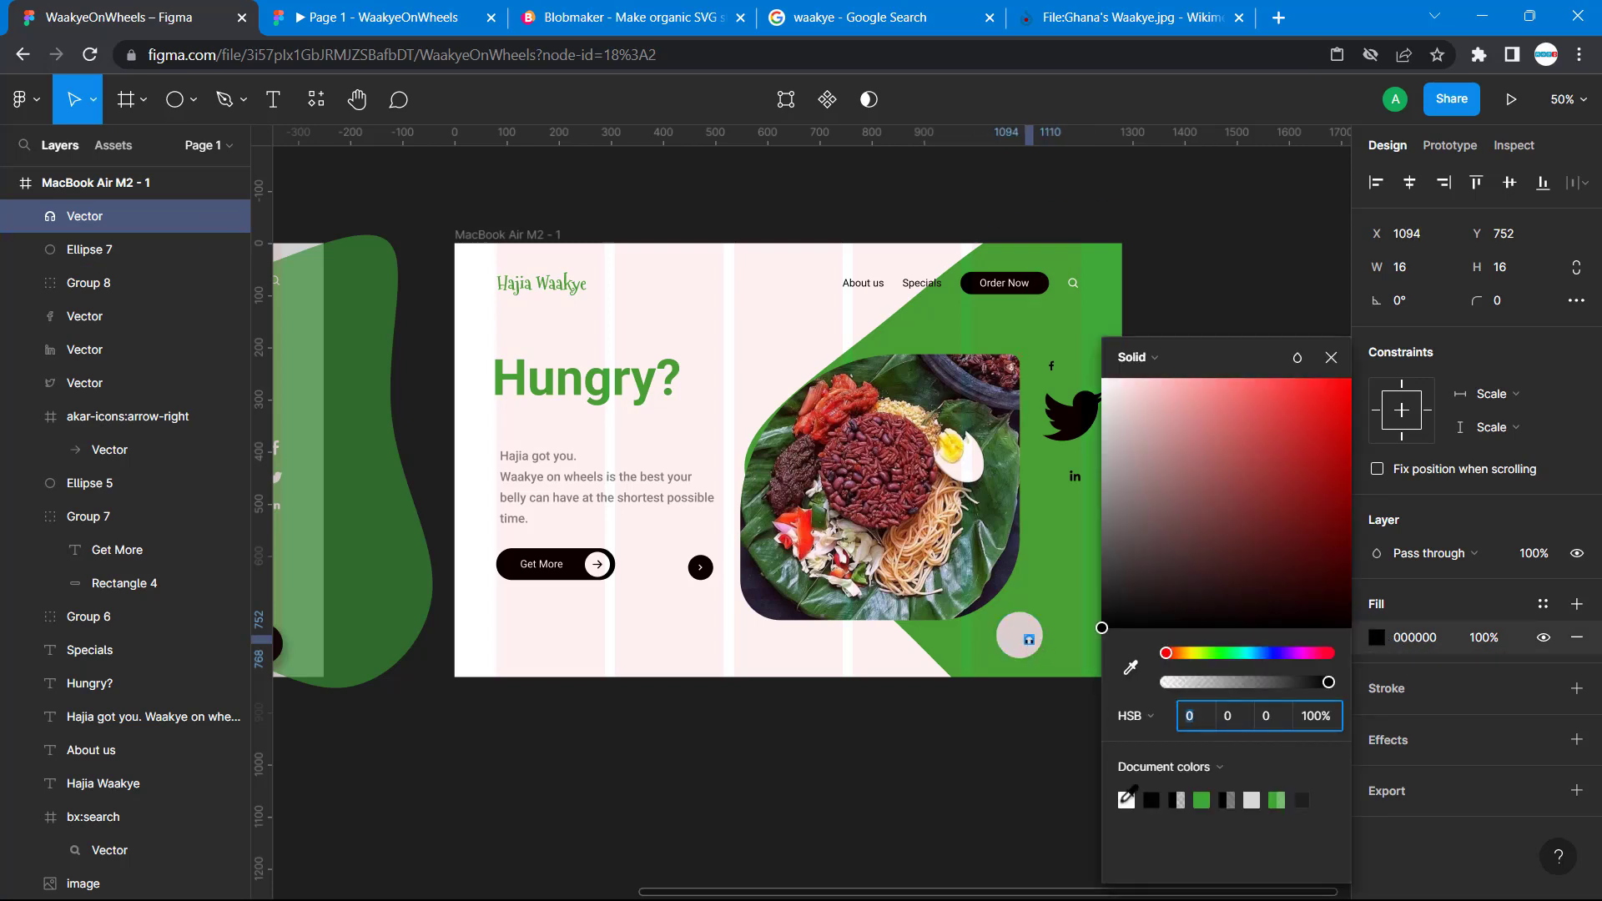
pyautogui.click(1126, 799)
pyautogui.click(1013, 760)
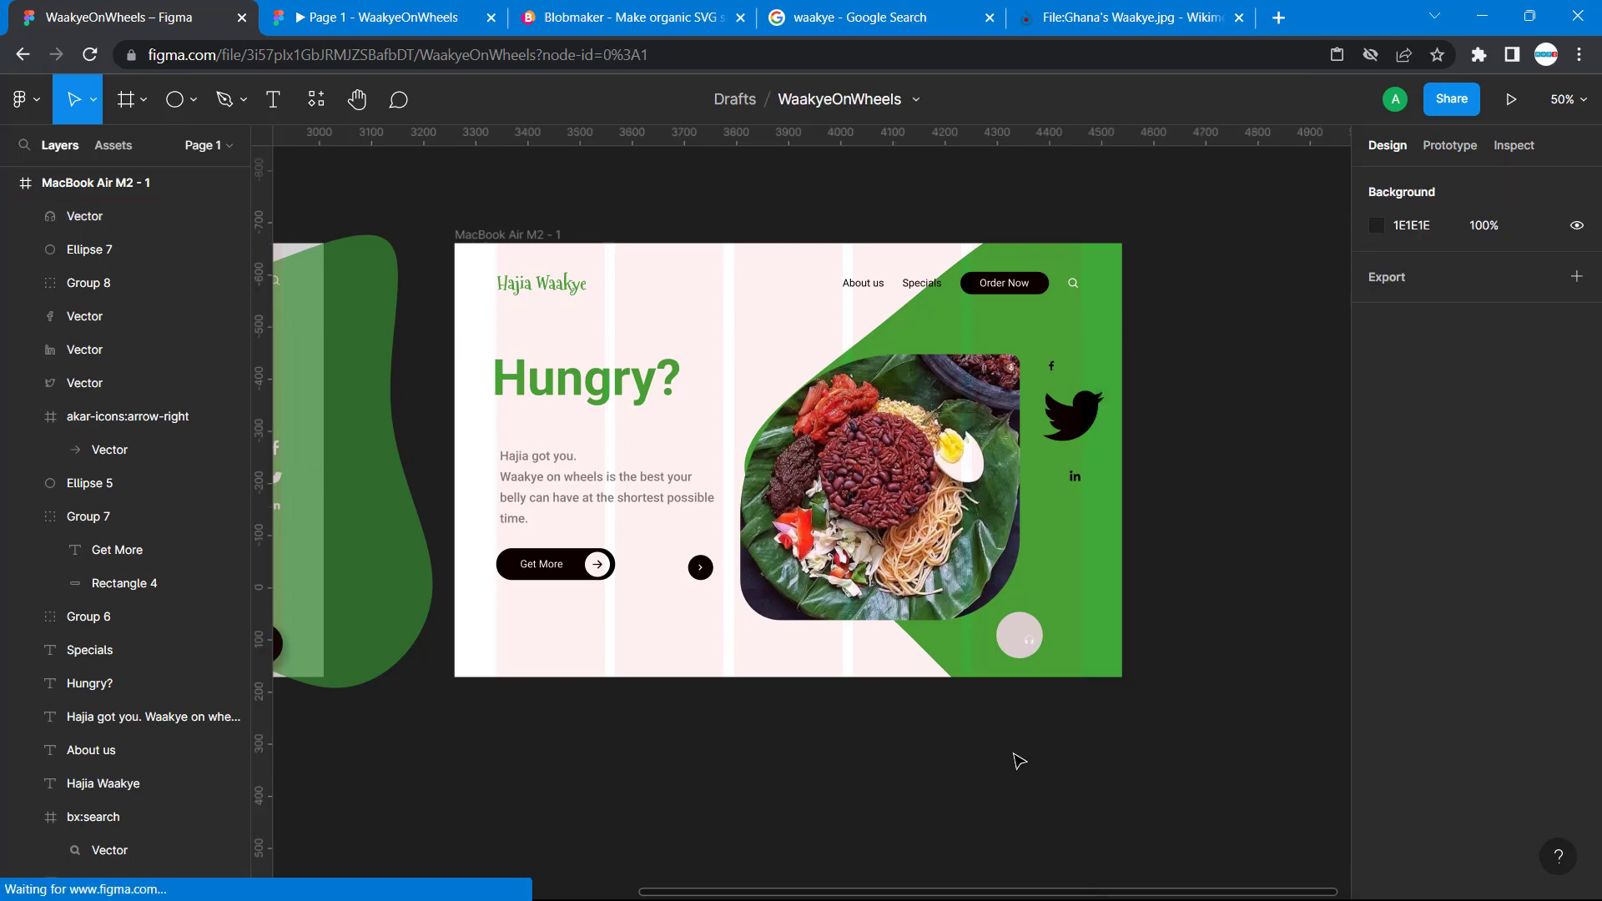
pyautogui.click(1013, 655)
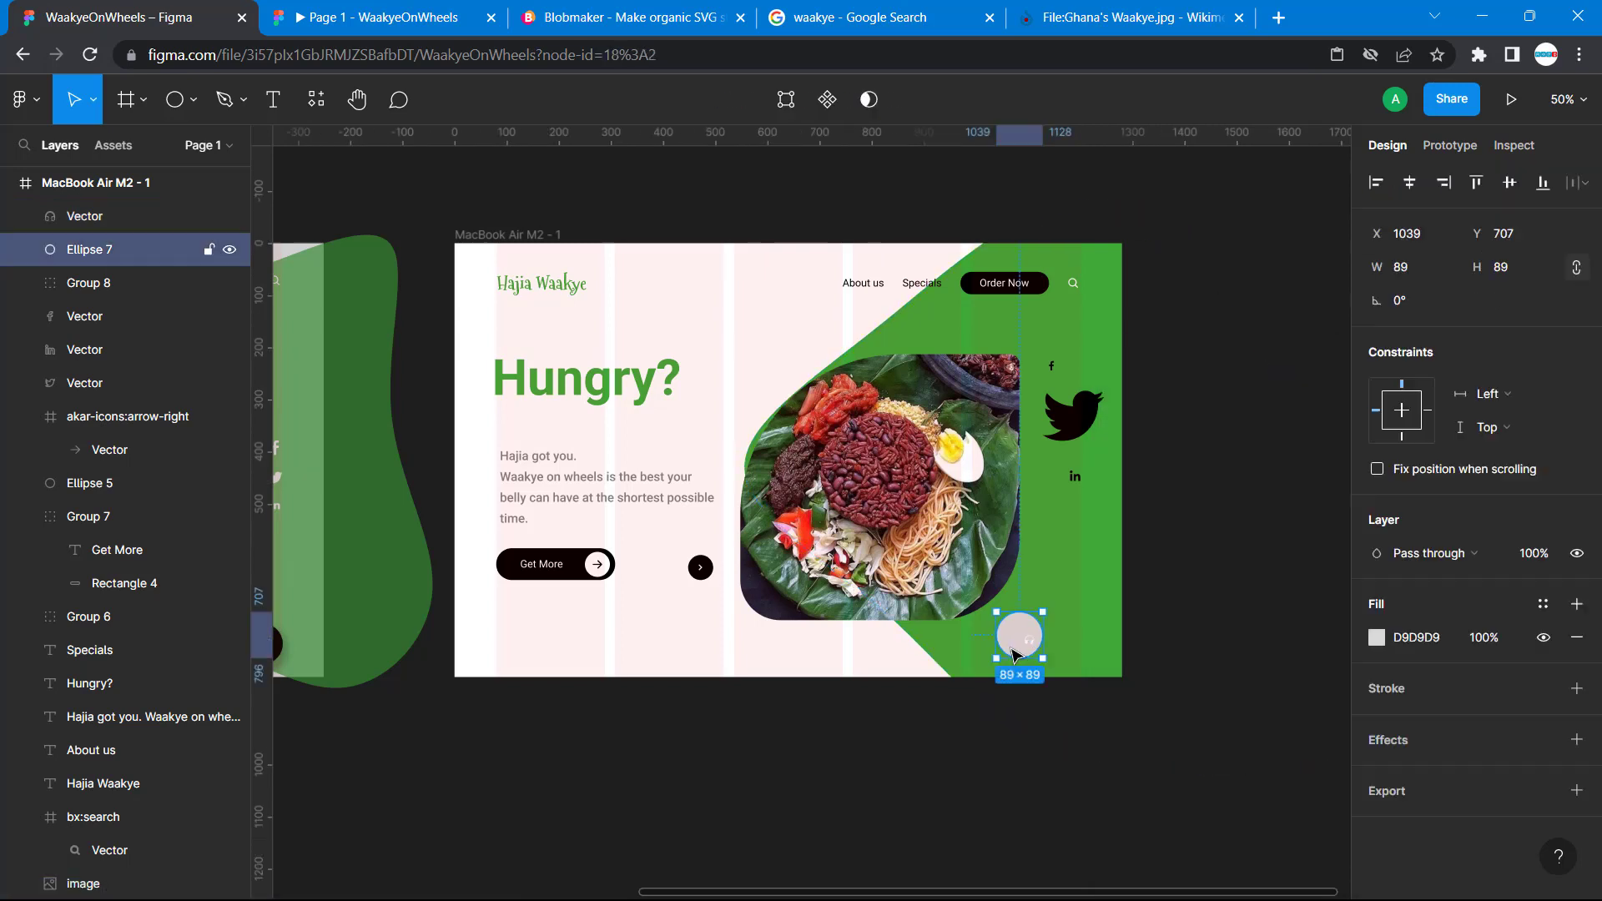
pyautogui.click(1377, 638)
pyautogui.click(1151, 799)
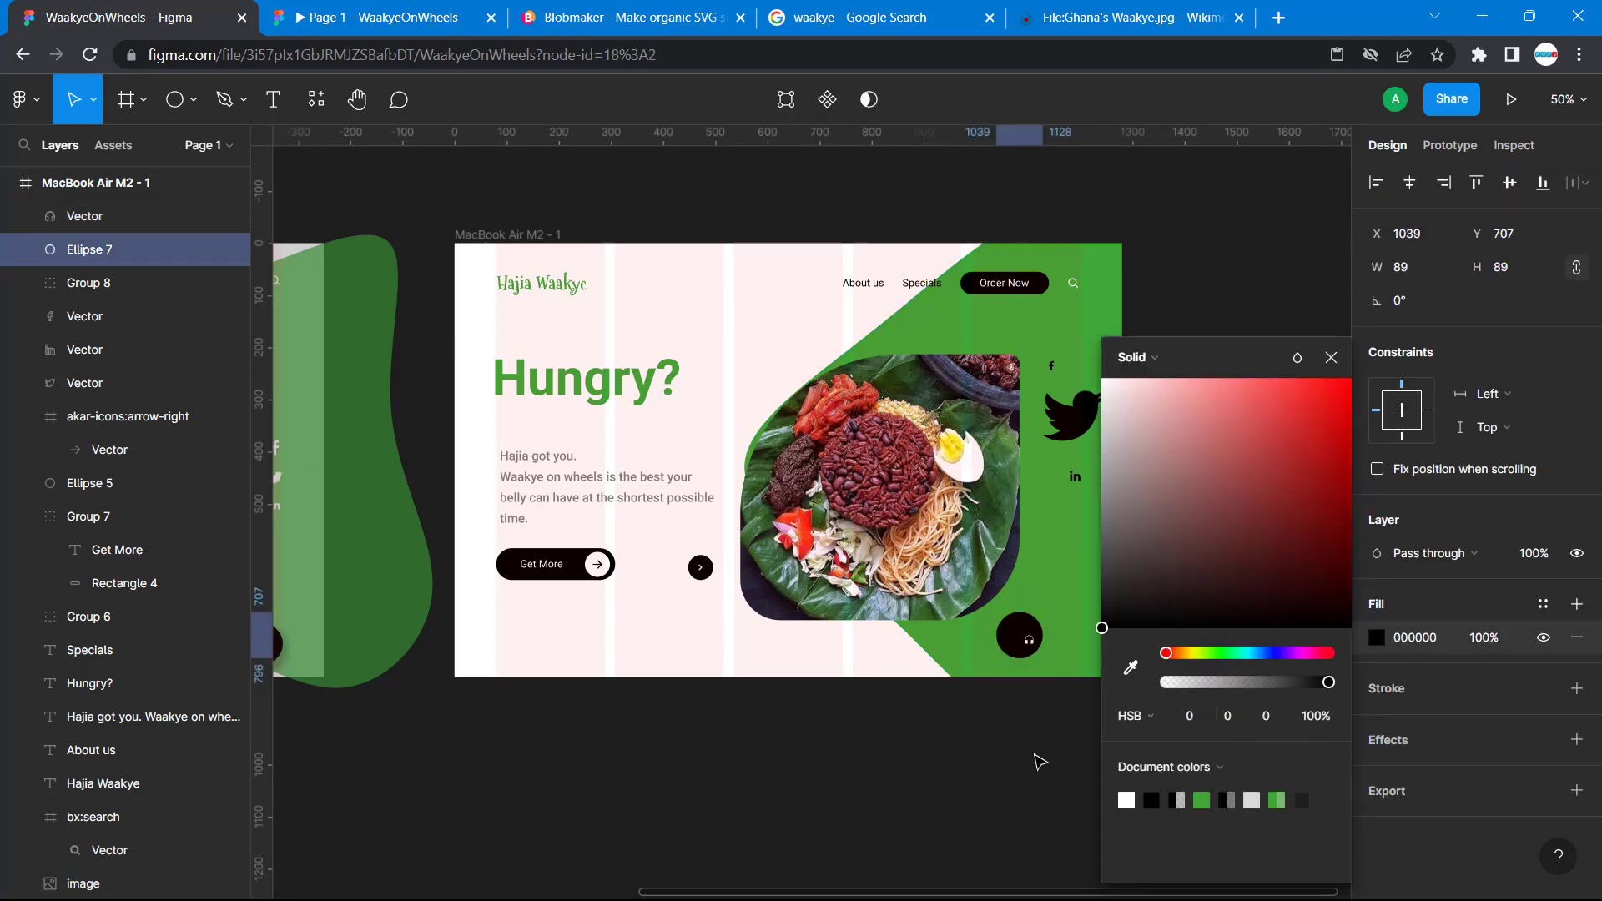
pyautogui.click(1032, 760)
# Check the sizes of the headphones button and its inner icon in the Desktop - 2 frame.
pyautogui.hscroll(-10, 847, 747)
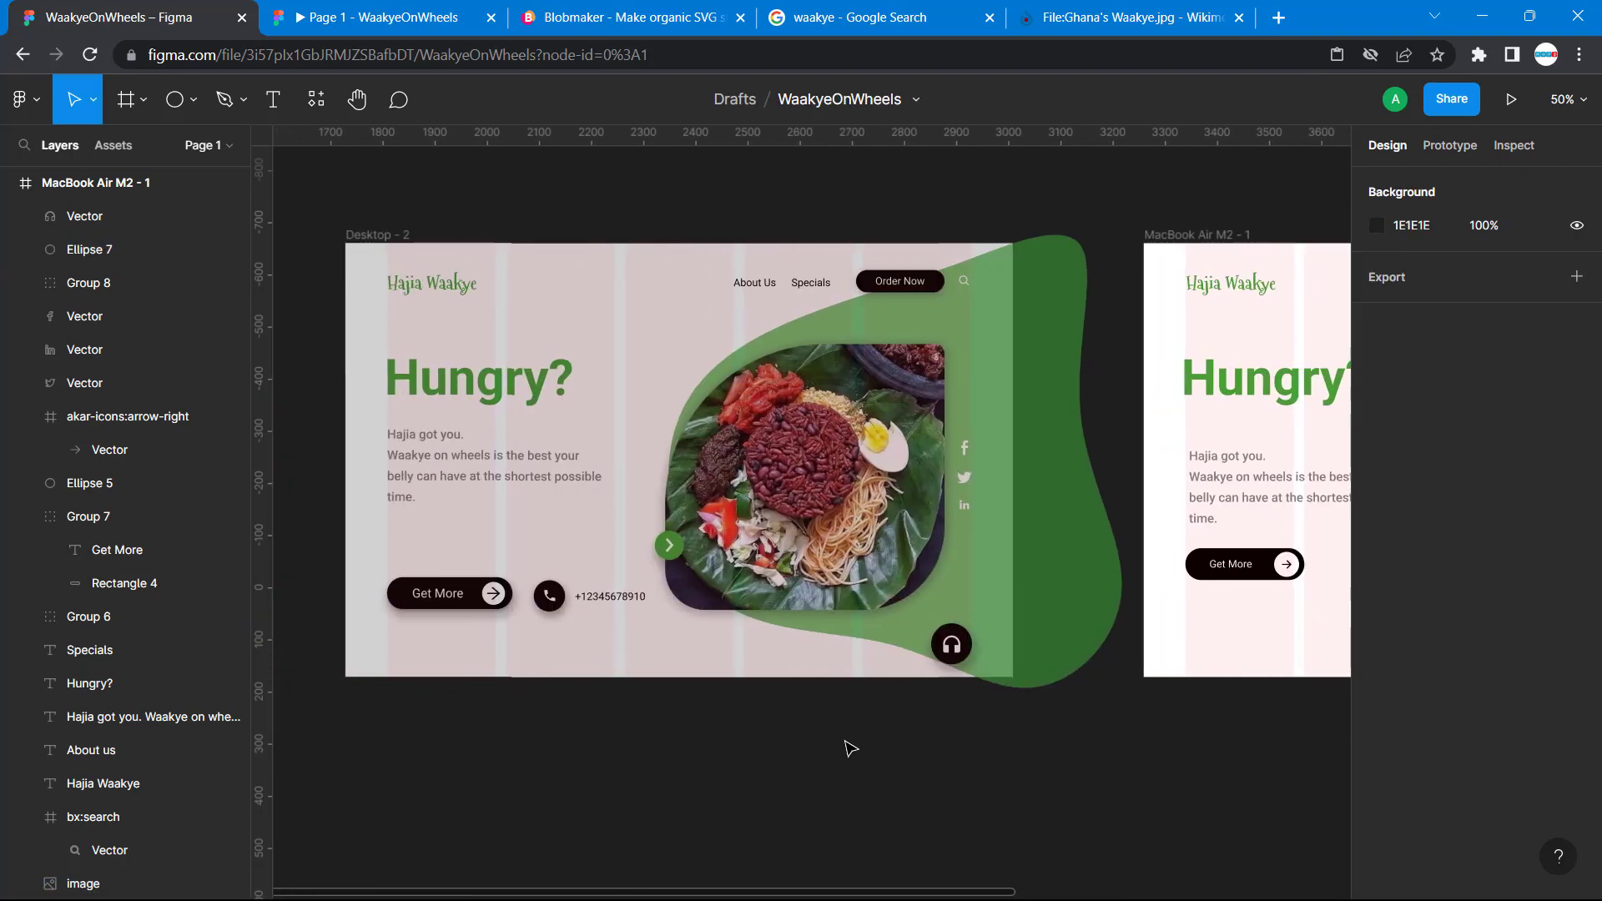
pyautogui.click(951, 661)
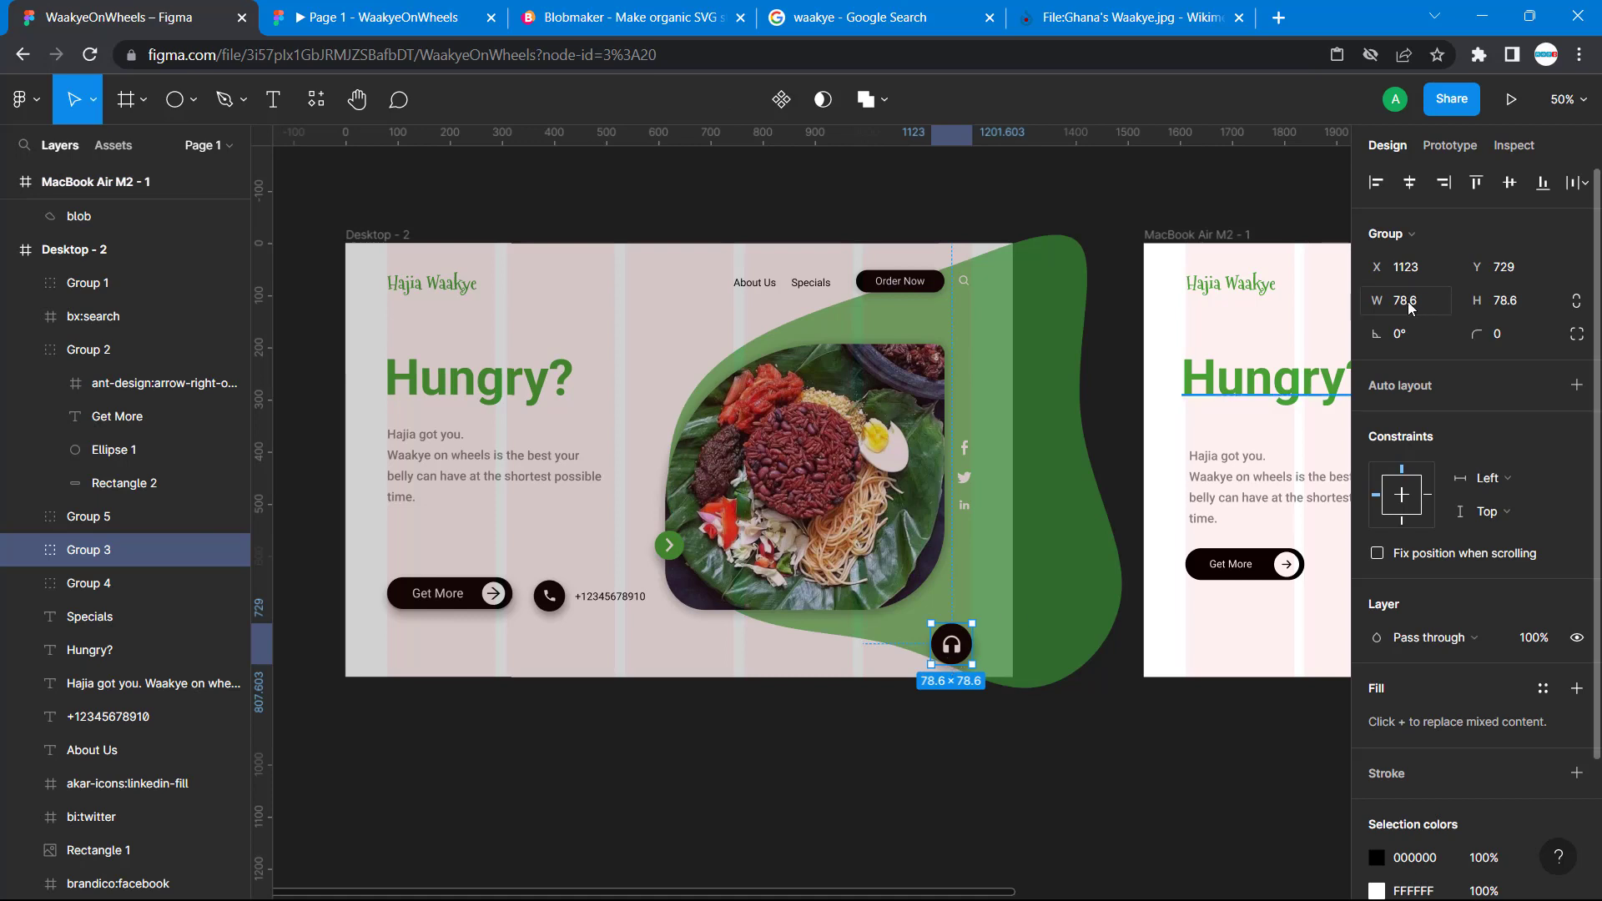
pyautogui.doubleClick(961, 652)
pyautogui.doubleClick(957, 649)
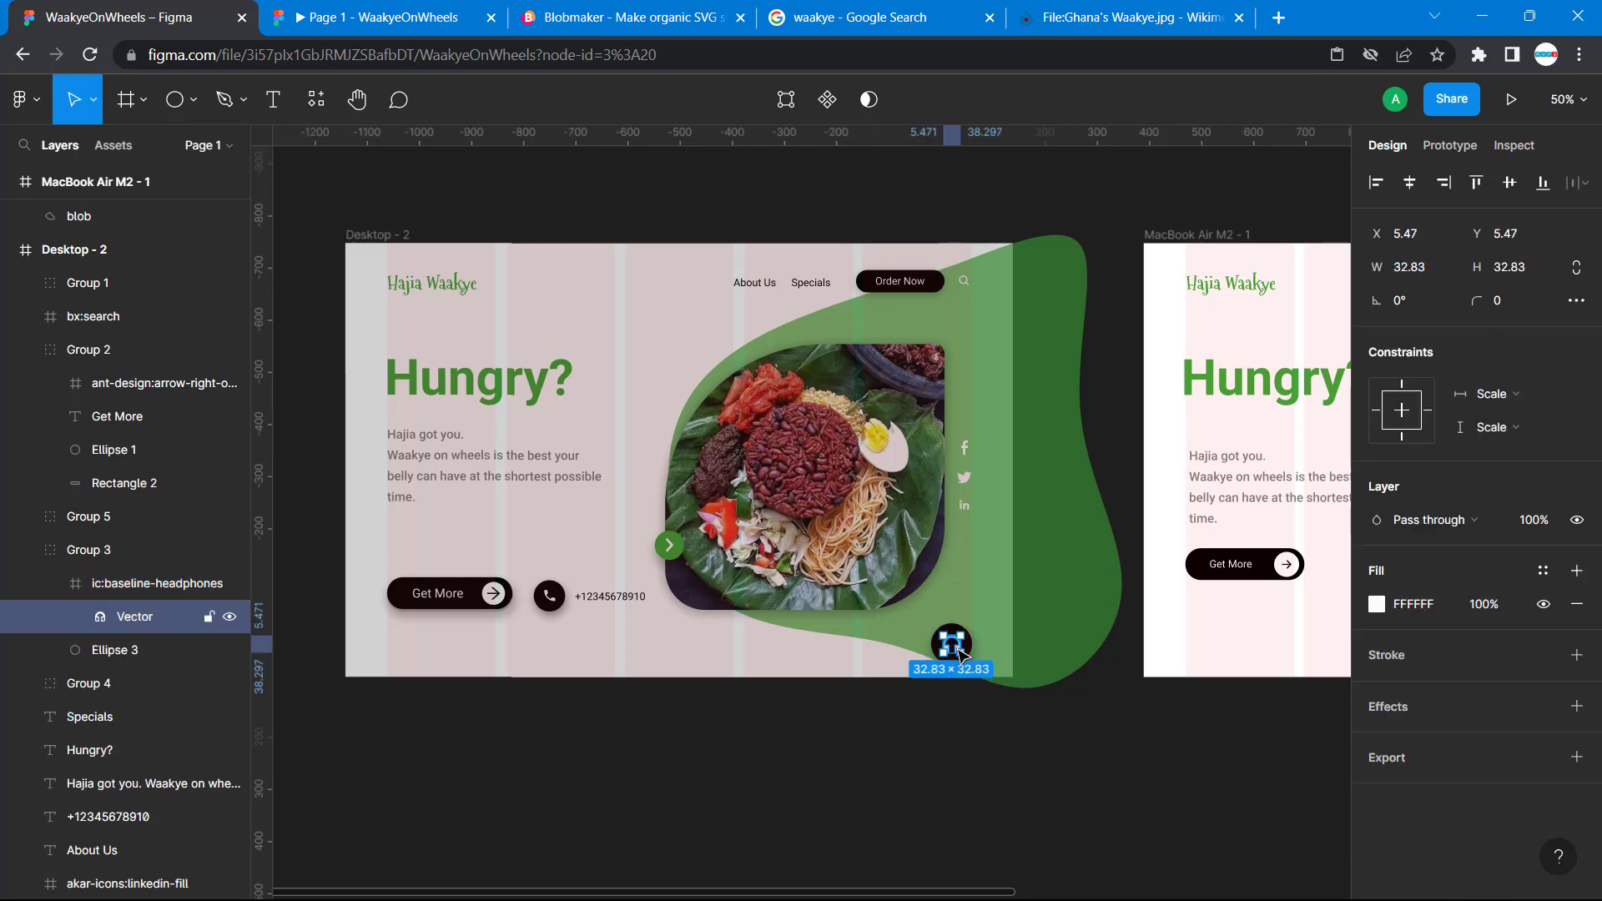
# Set the width and height of the headphones icon in the MacBook Air M2 - 1 frame to 33.
pyautogui.hscroll(2, 1266, 510)
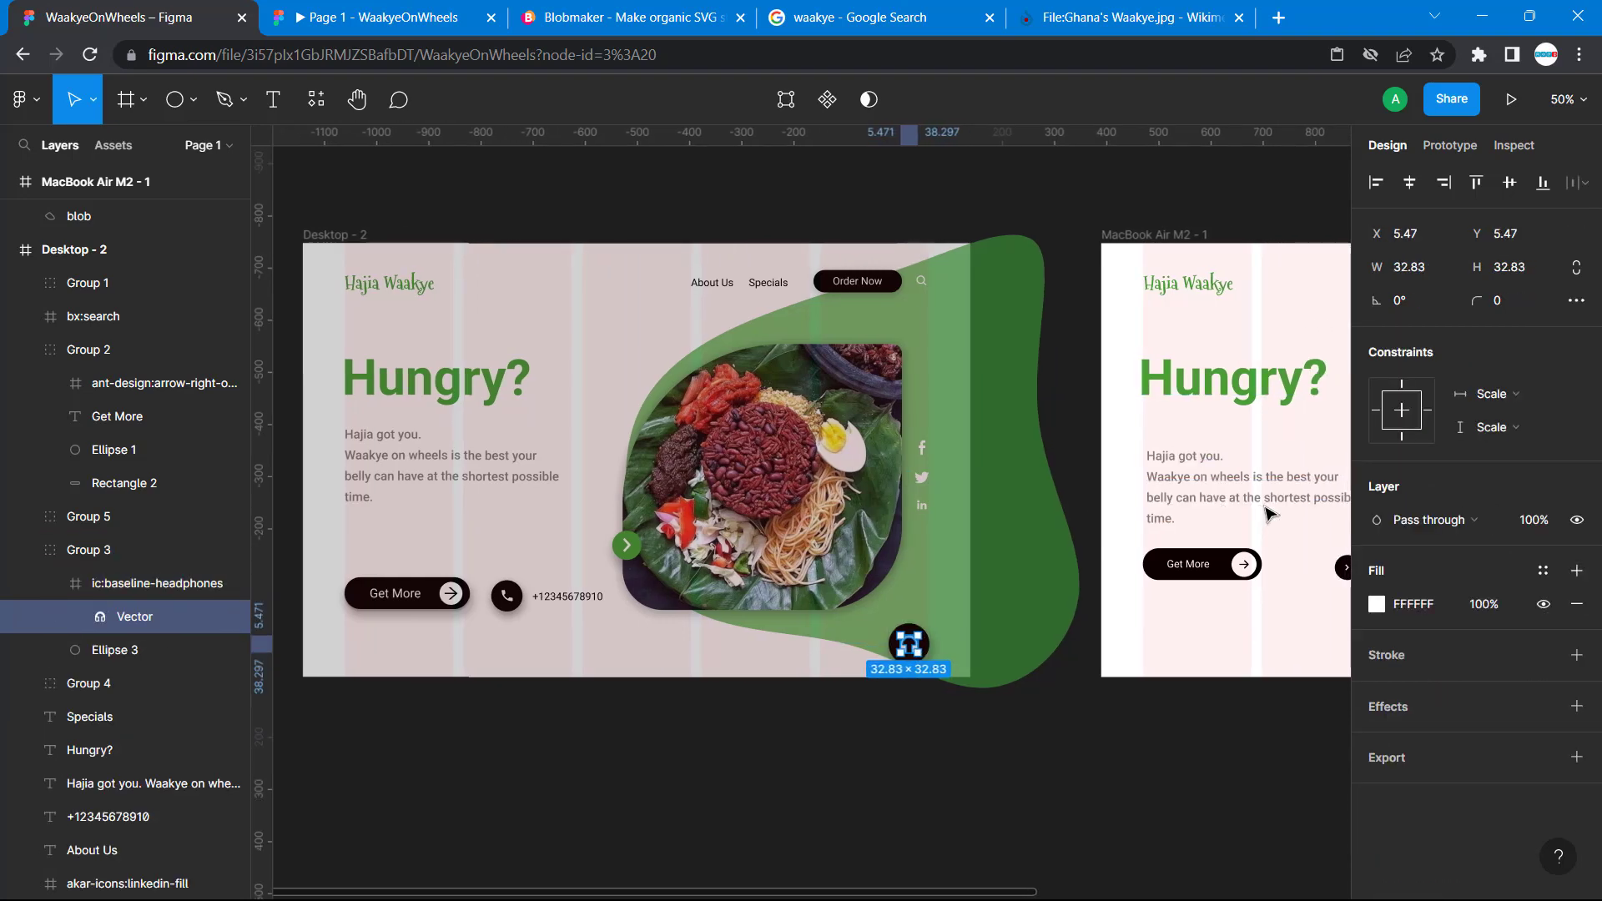
pyautogui.hscroll(5, 1266, 510)
pyautogui.doubleClick(1239, 641)
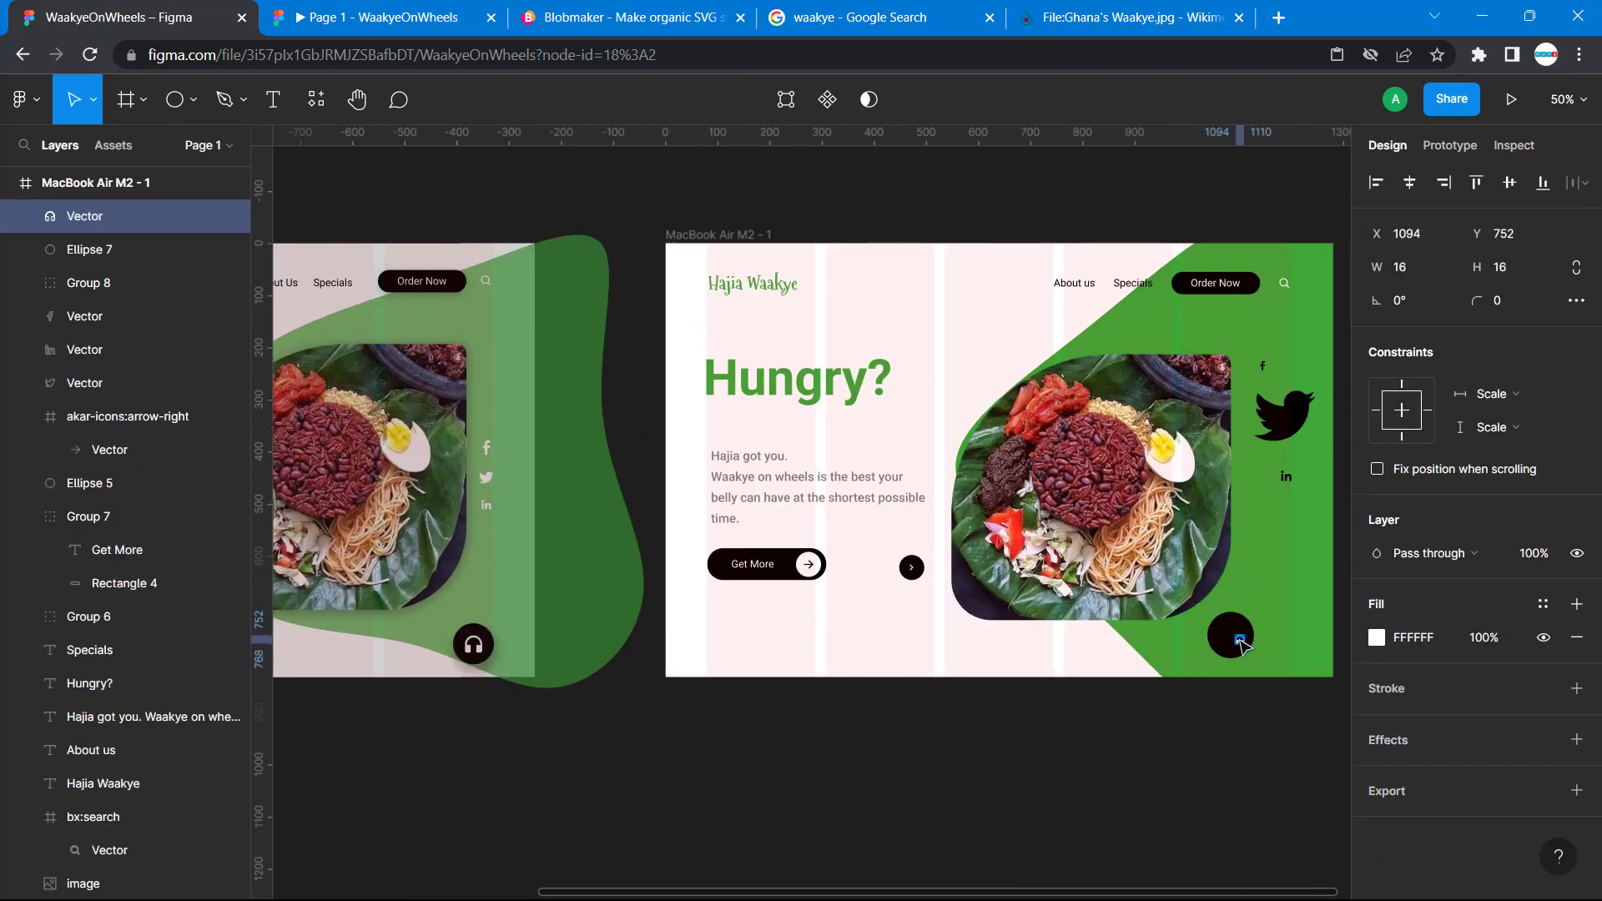
pyautogui.click(1415, 267)
pyautogui.press('Tab')
pyautogui.write('33')
pyautogui.press('Return')
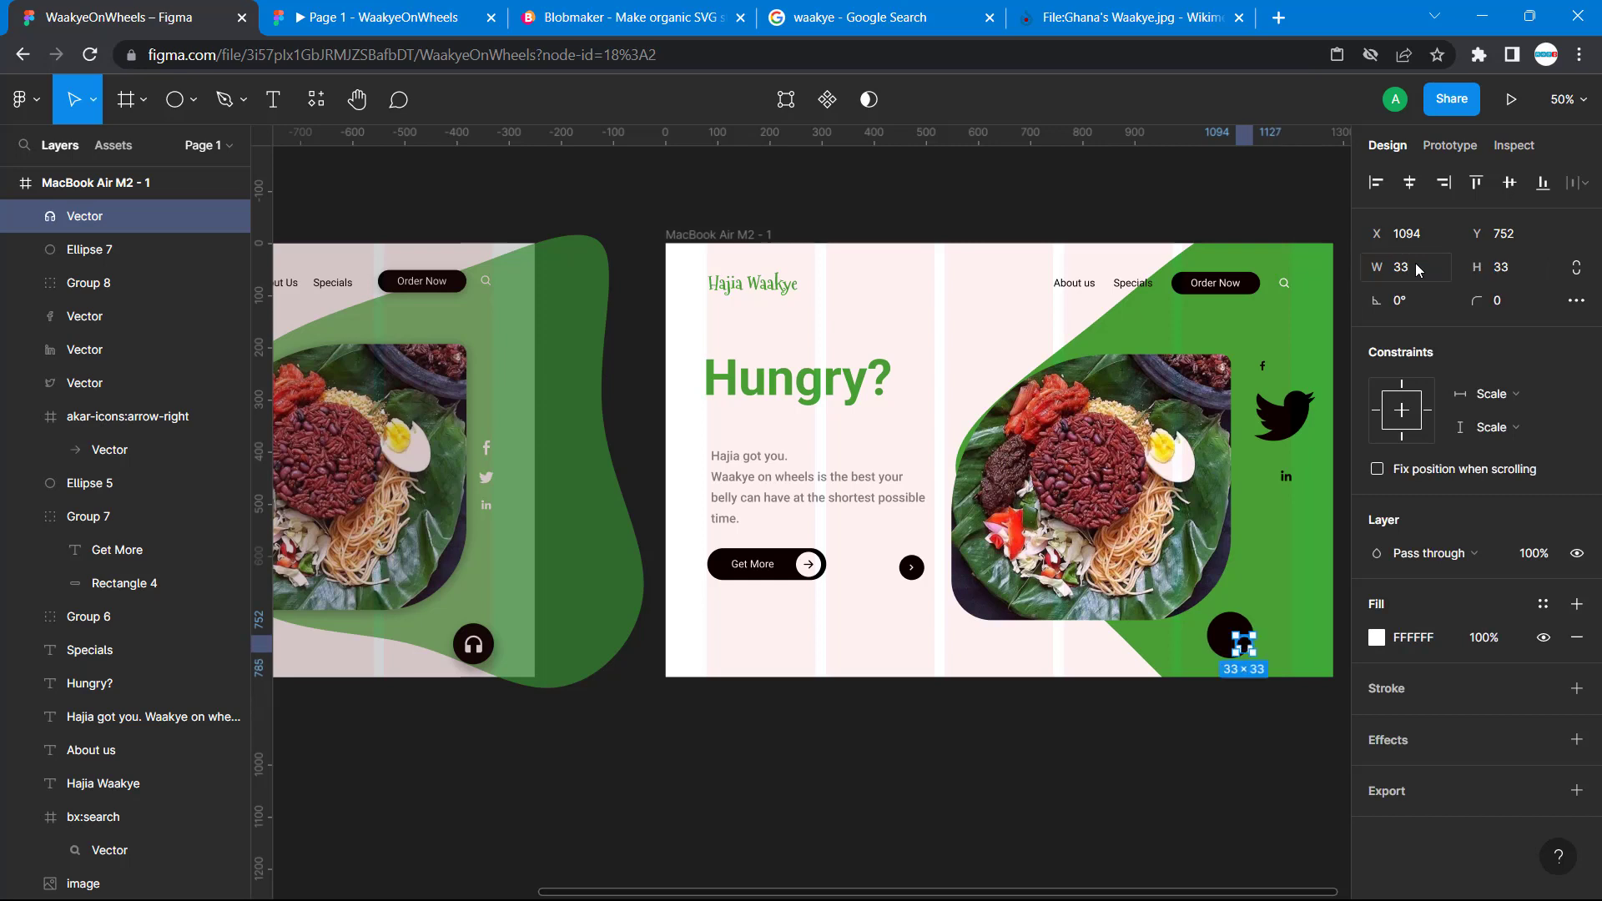
# Resize the black circle to 79 × 79 and center the headphones icon inside it.
pyautogui.click(1233, 624)
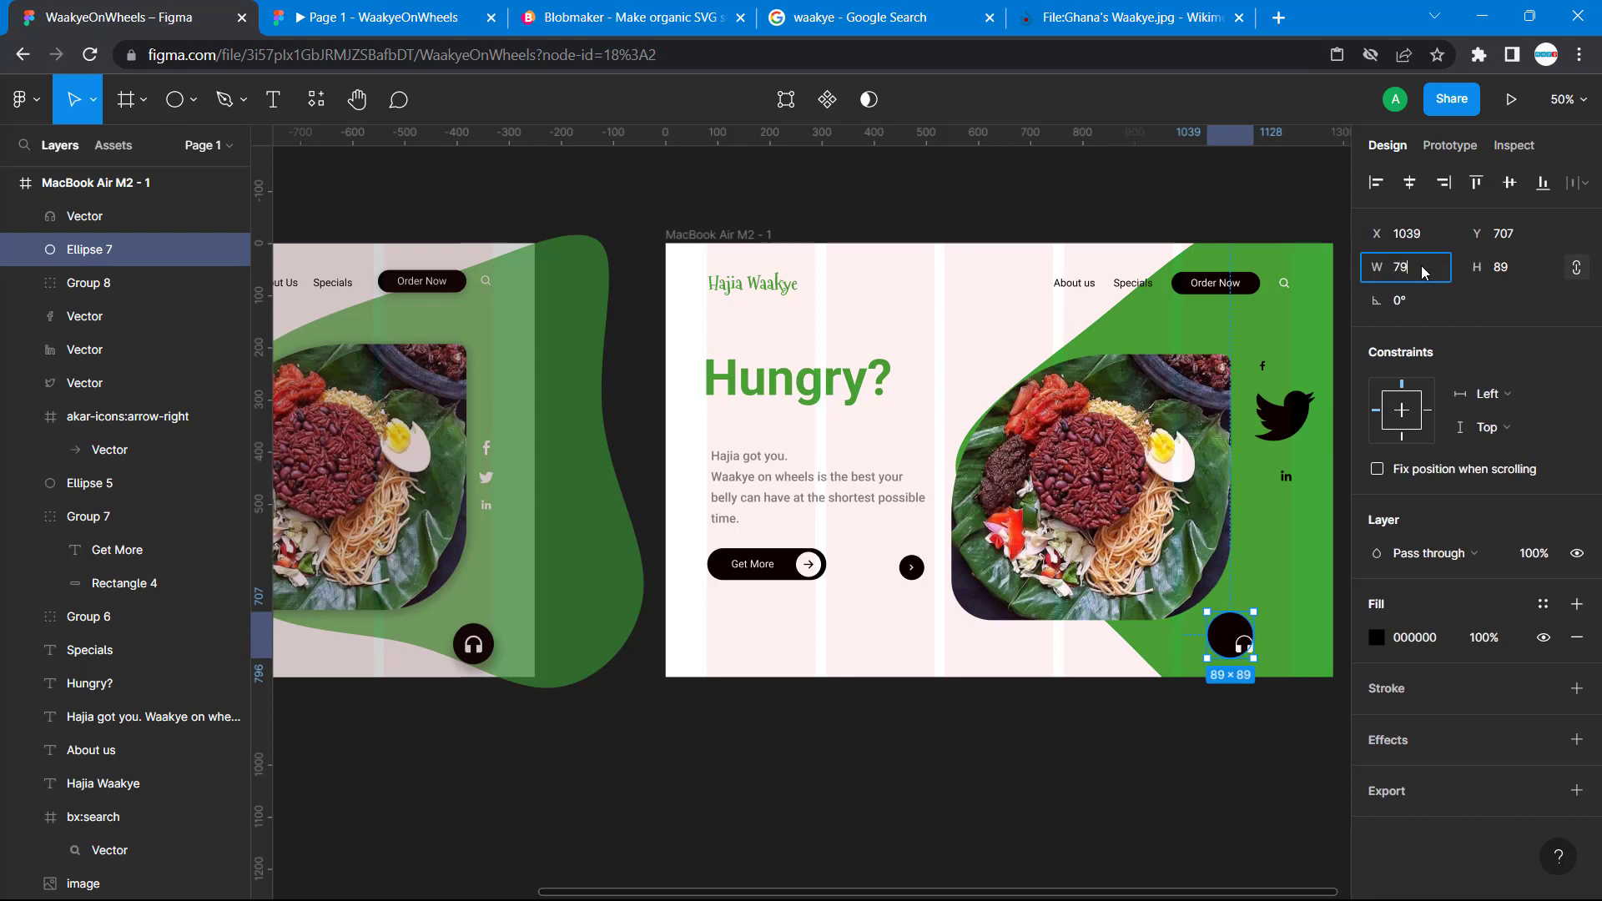
pyautogui.press('Tab')
pyautogui.write('70')
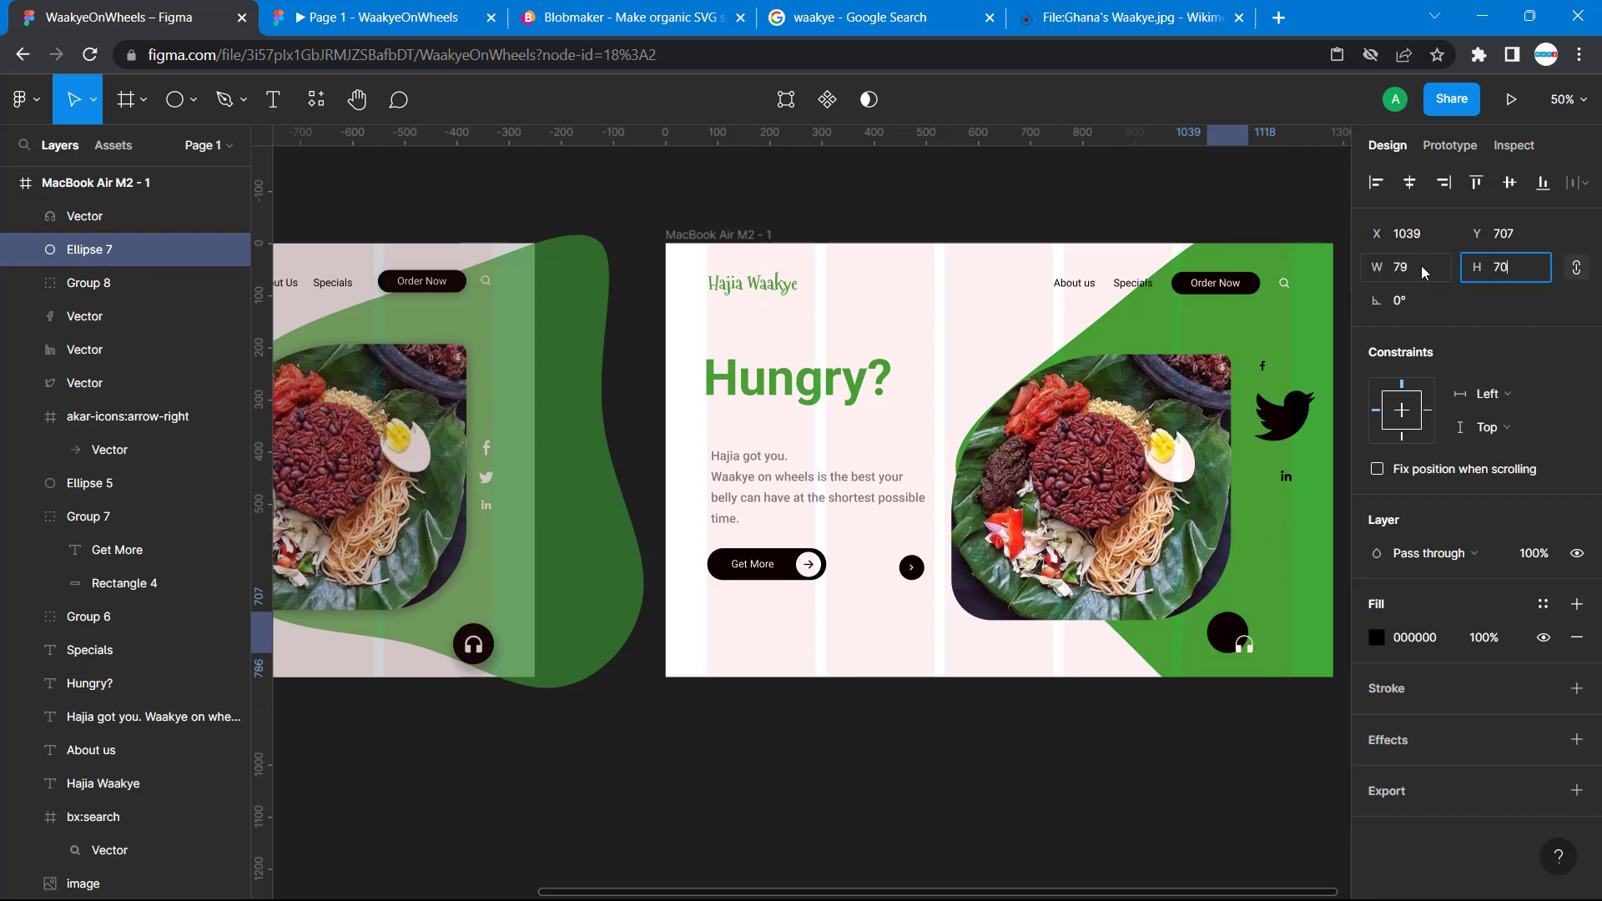
pyautogui.press('BackSpace')
pyautogui.write('9')
pyautogui.press('Return')
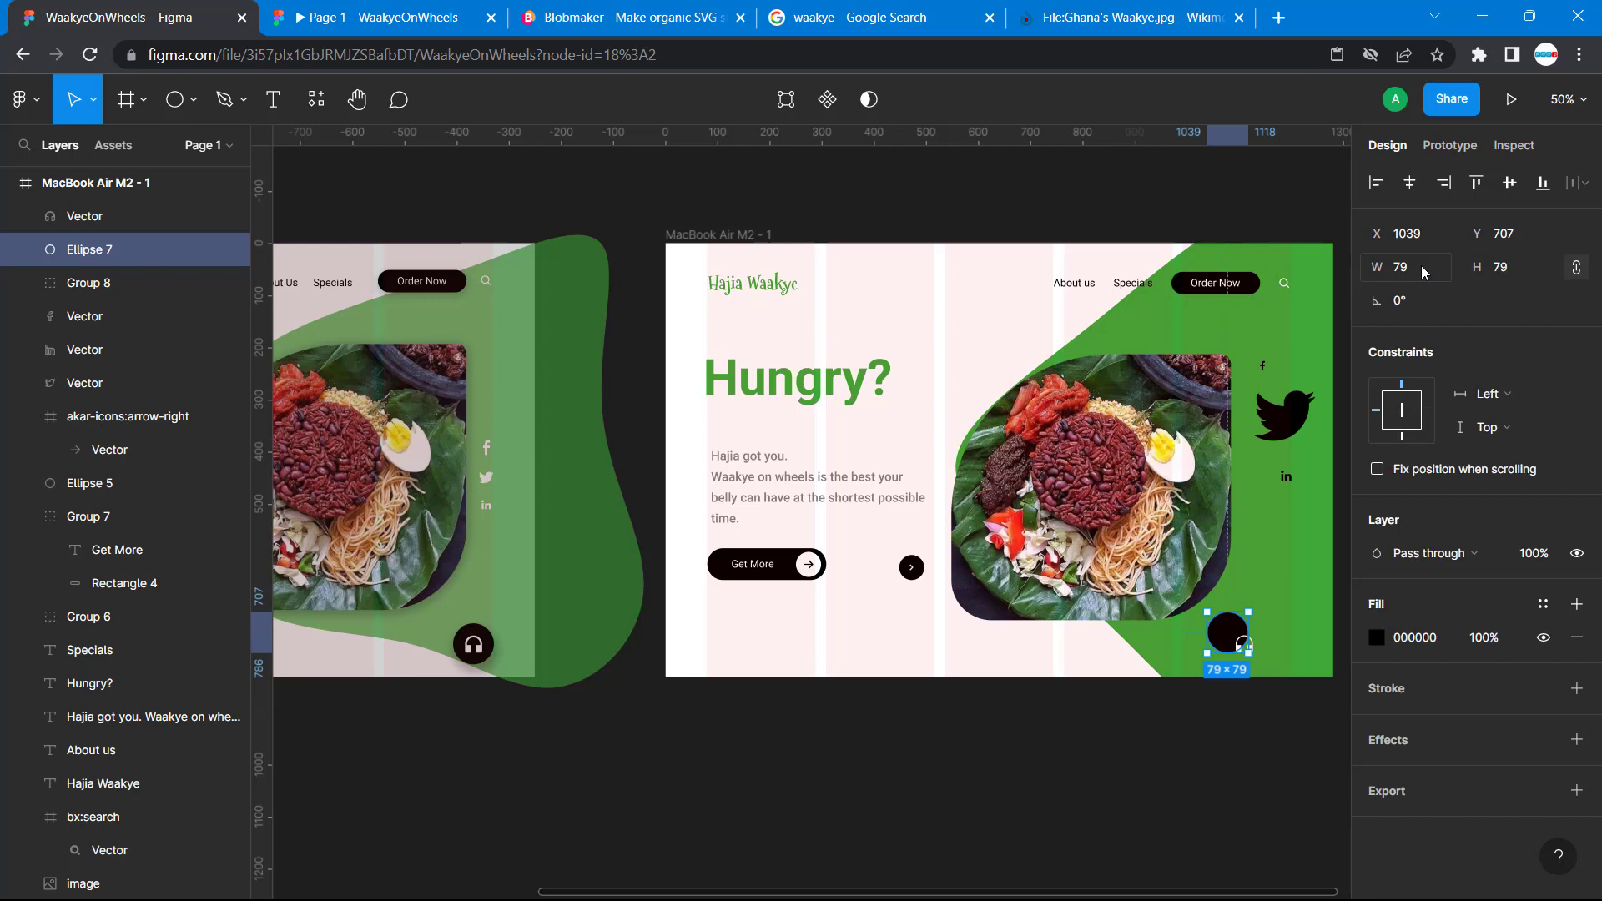
pyautogui.click(1231, 734)
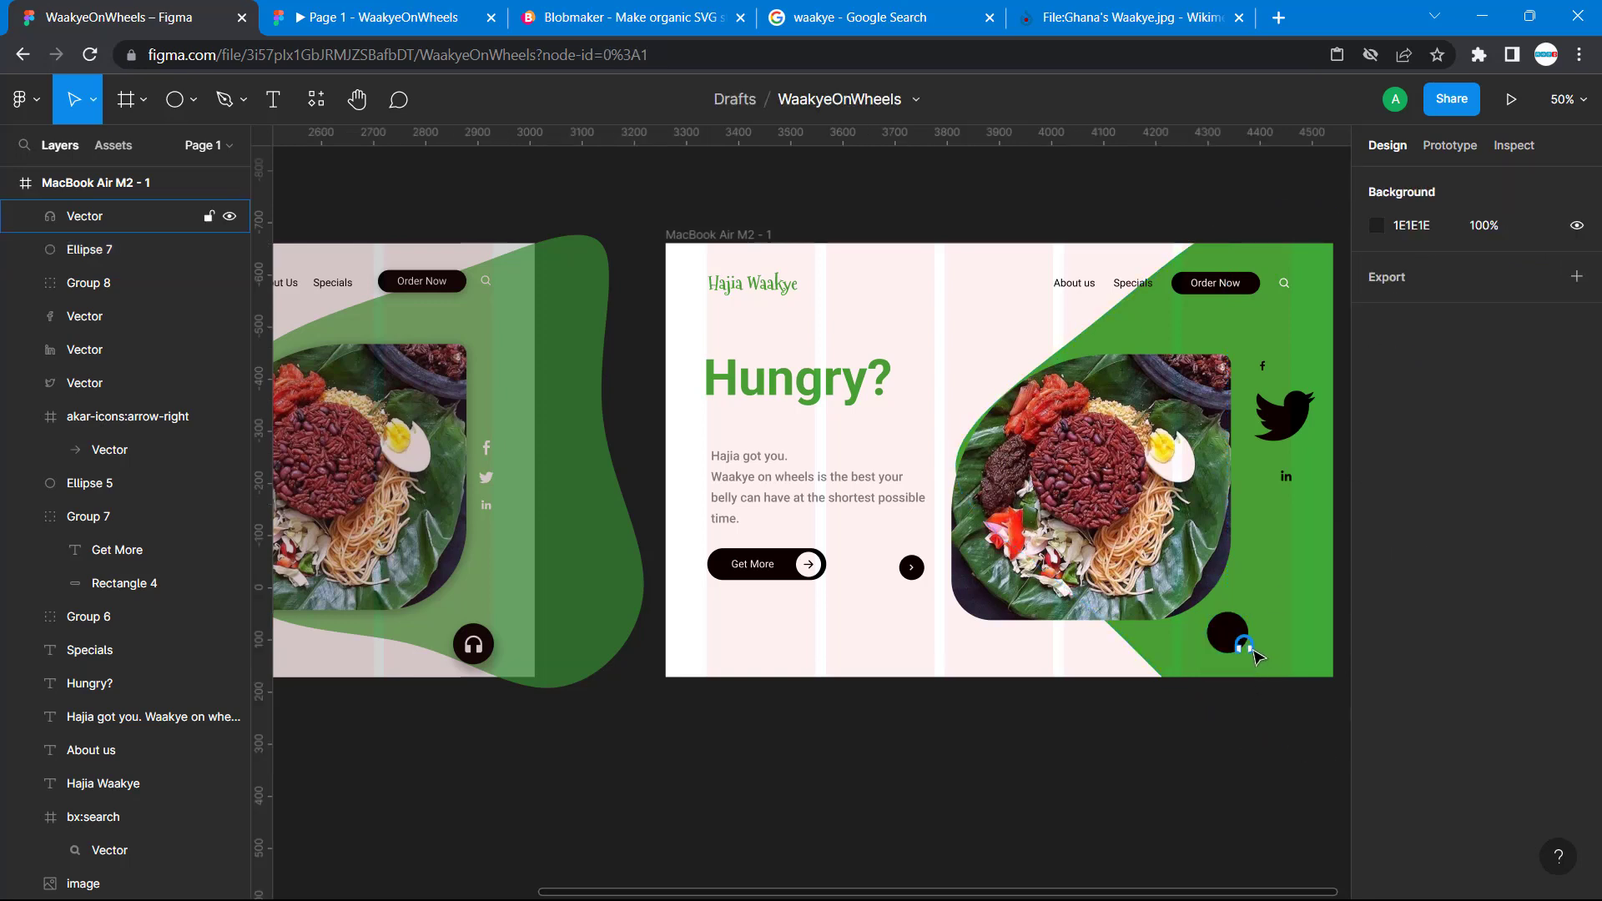
pyautogui.click(1252, 650)
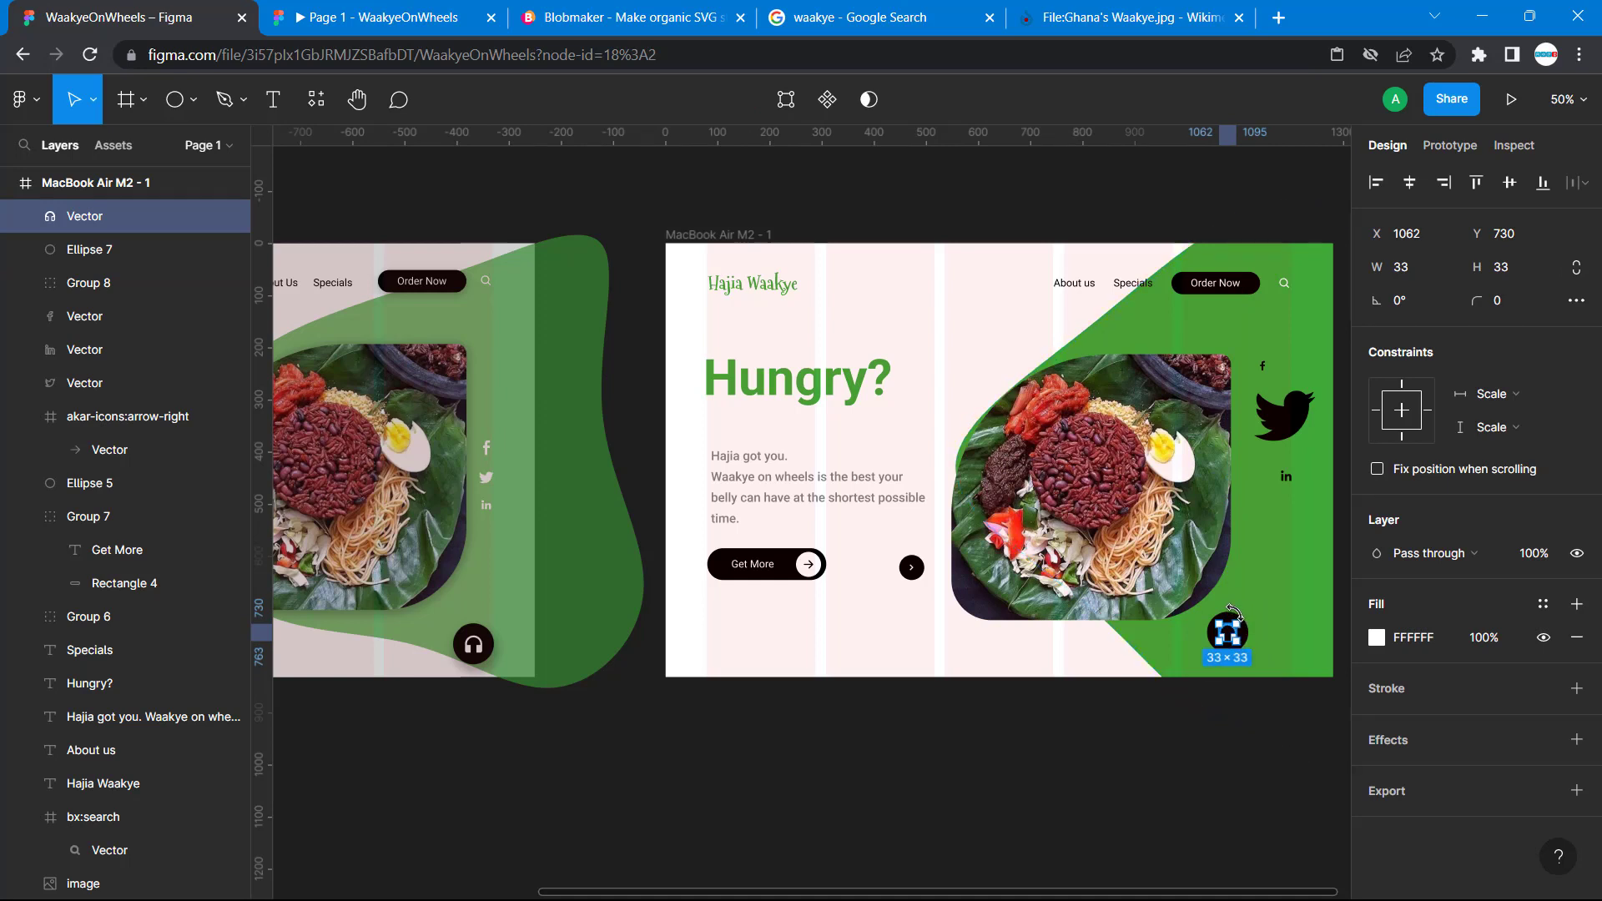
pyautogui.click(1204, 784)
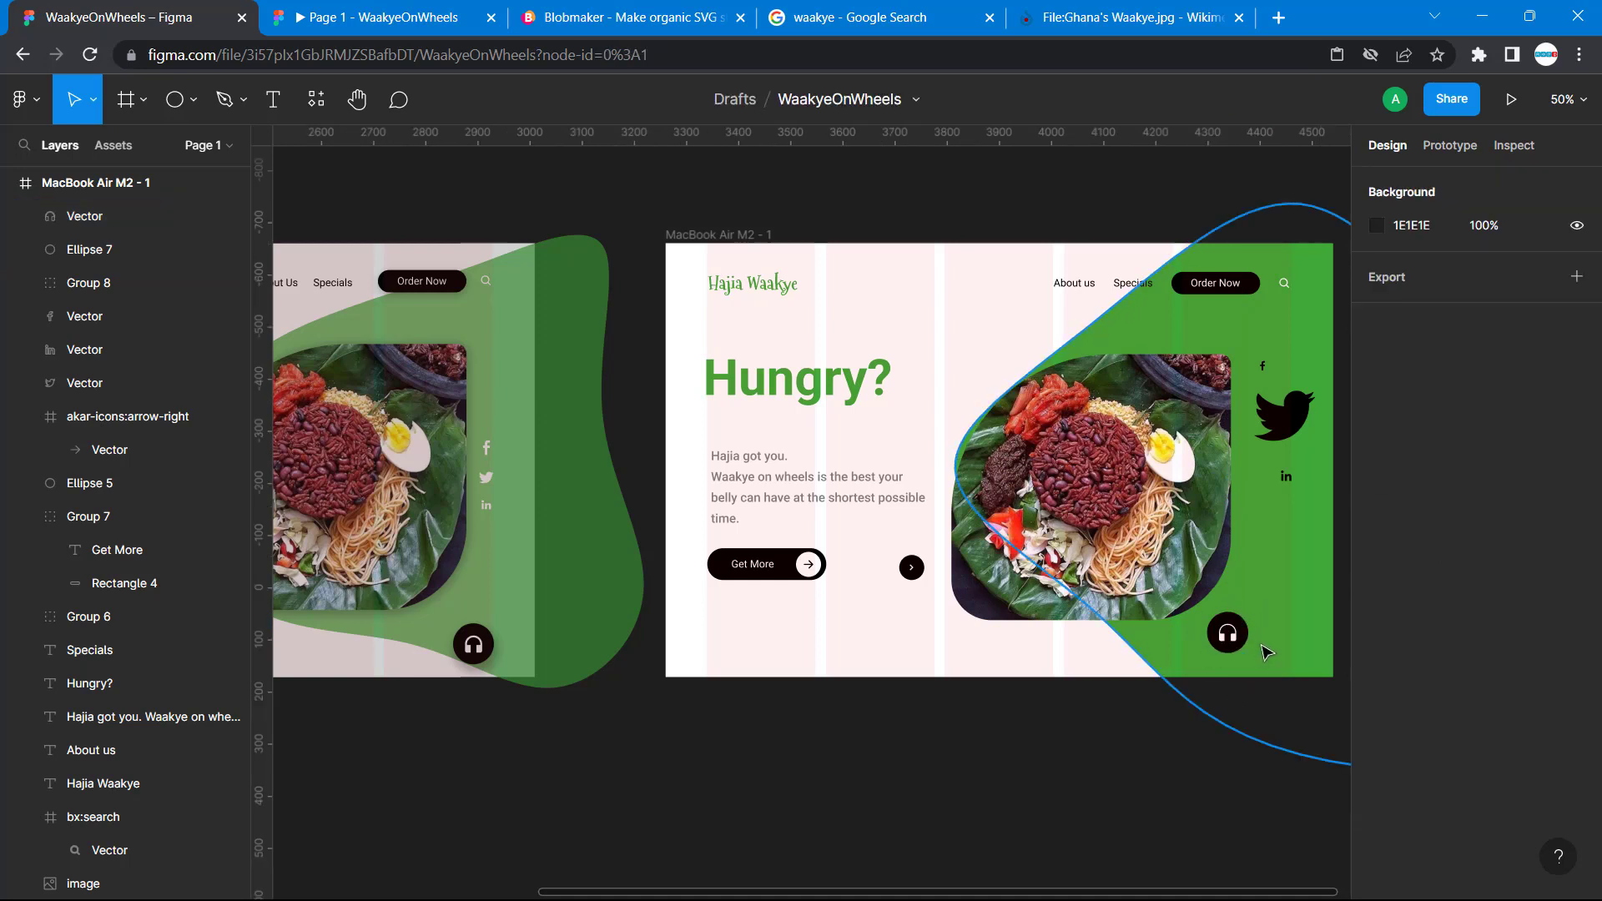
pyautogui.click(1249, 644)
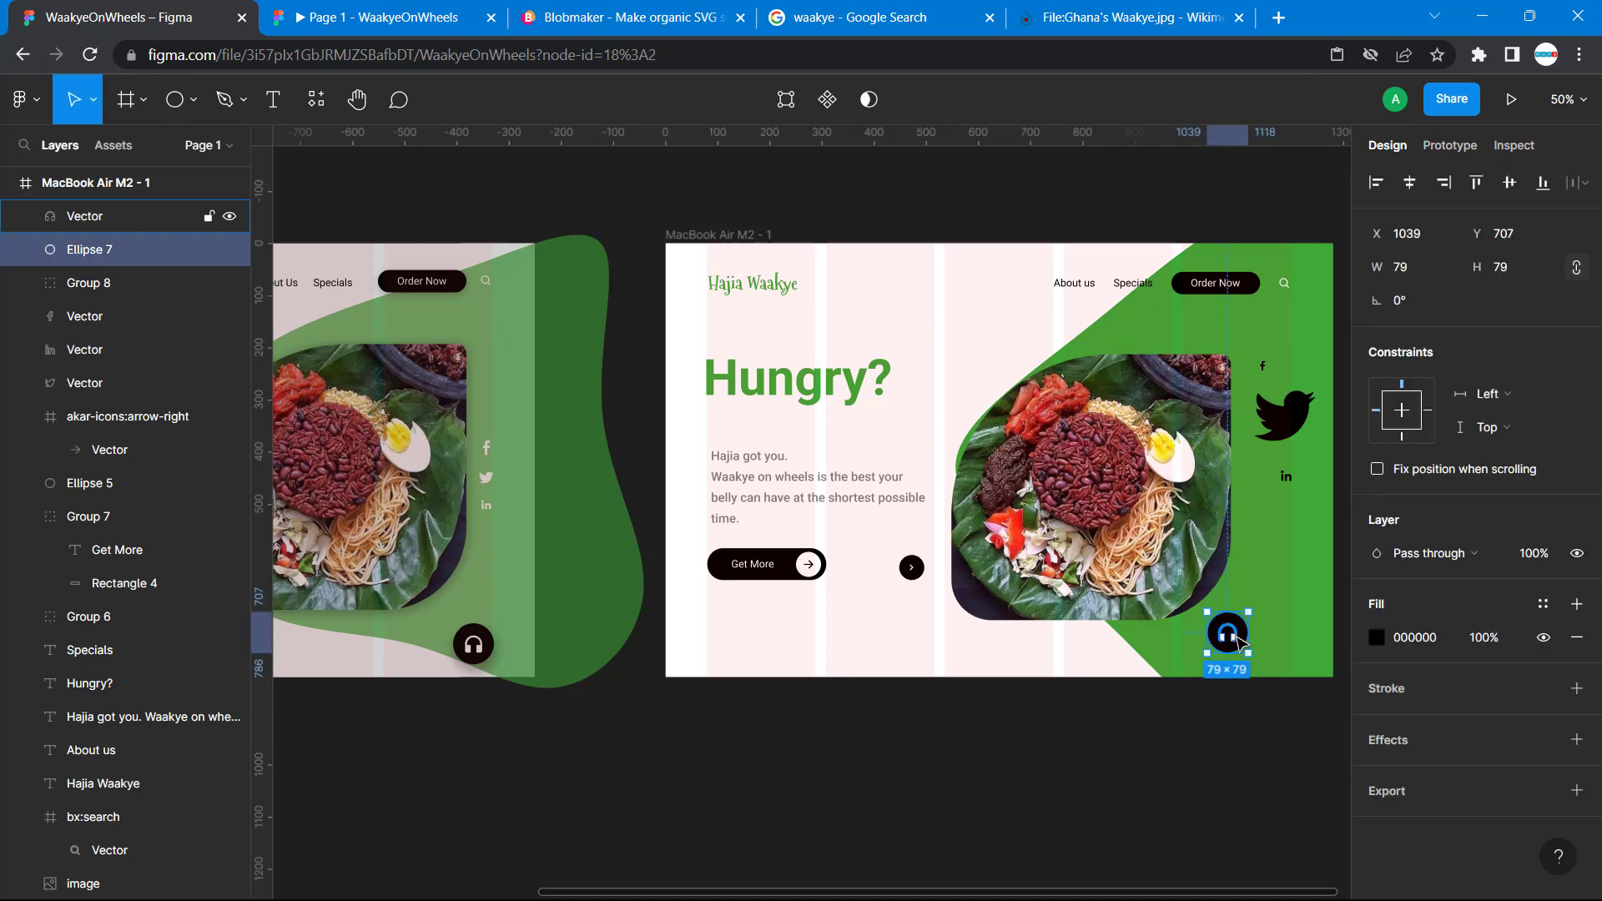
pyautogui.keyDown('shift'); pyautogui.click(1239, 641); pyautogui.keyUp('shift')
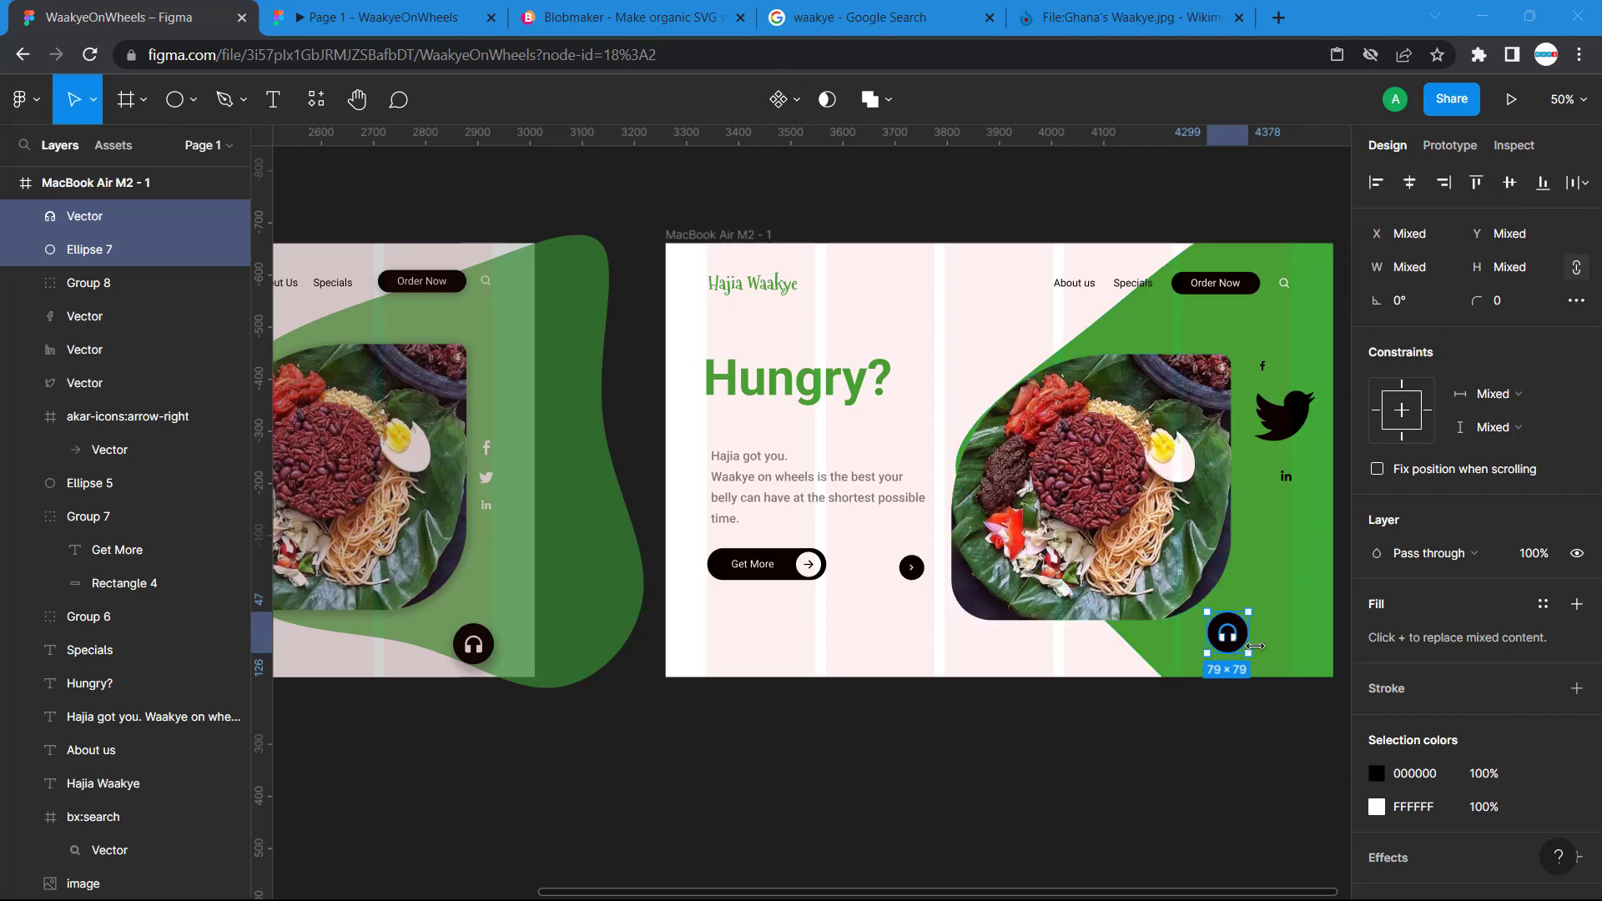
pyautogui.click(1247, 746)
pyautogui.moveTo(1233, 640); pyautogui.dragTo(1260, 642)
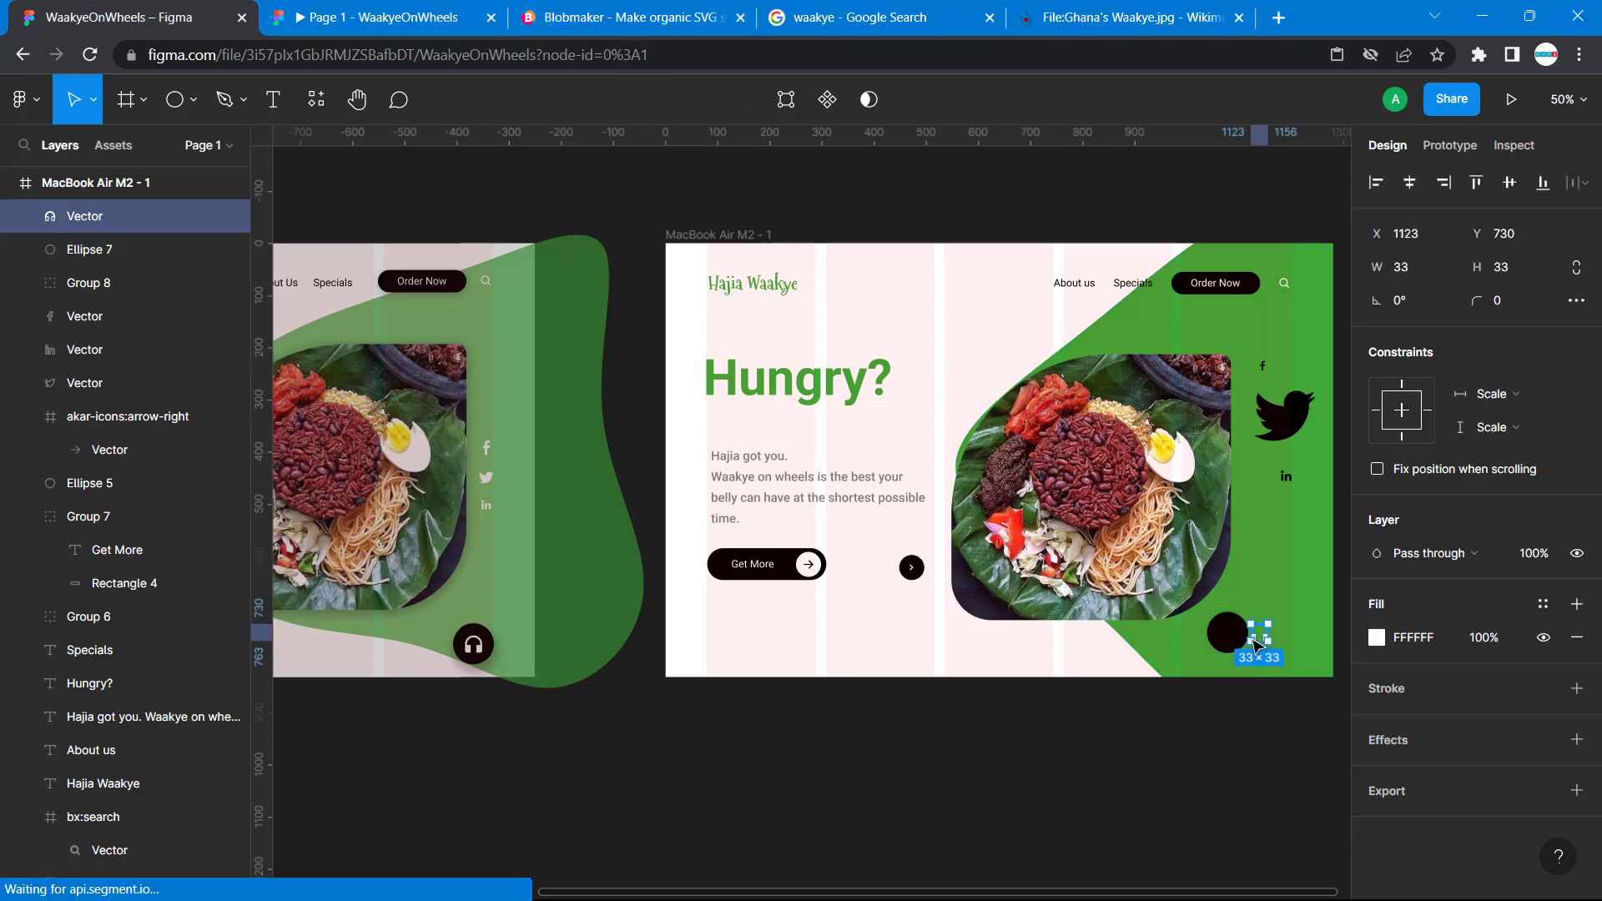
pyautogui.hotkey('ctrl', 'z')
# Group the headphones icon with its black circle.
pyautogui.click(1233, 649)
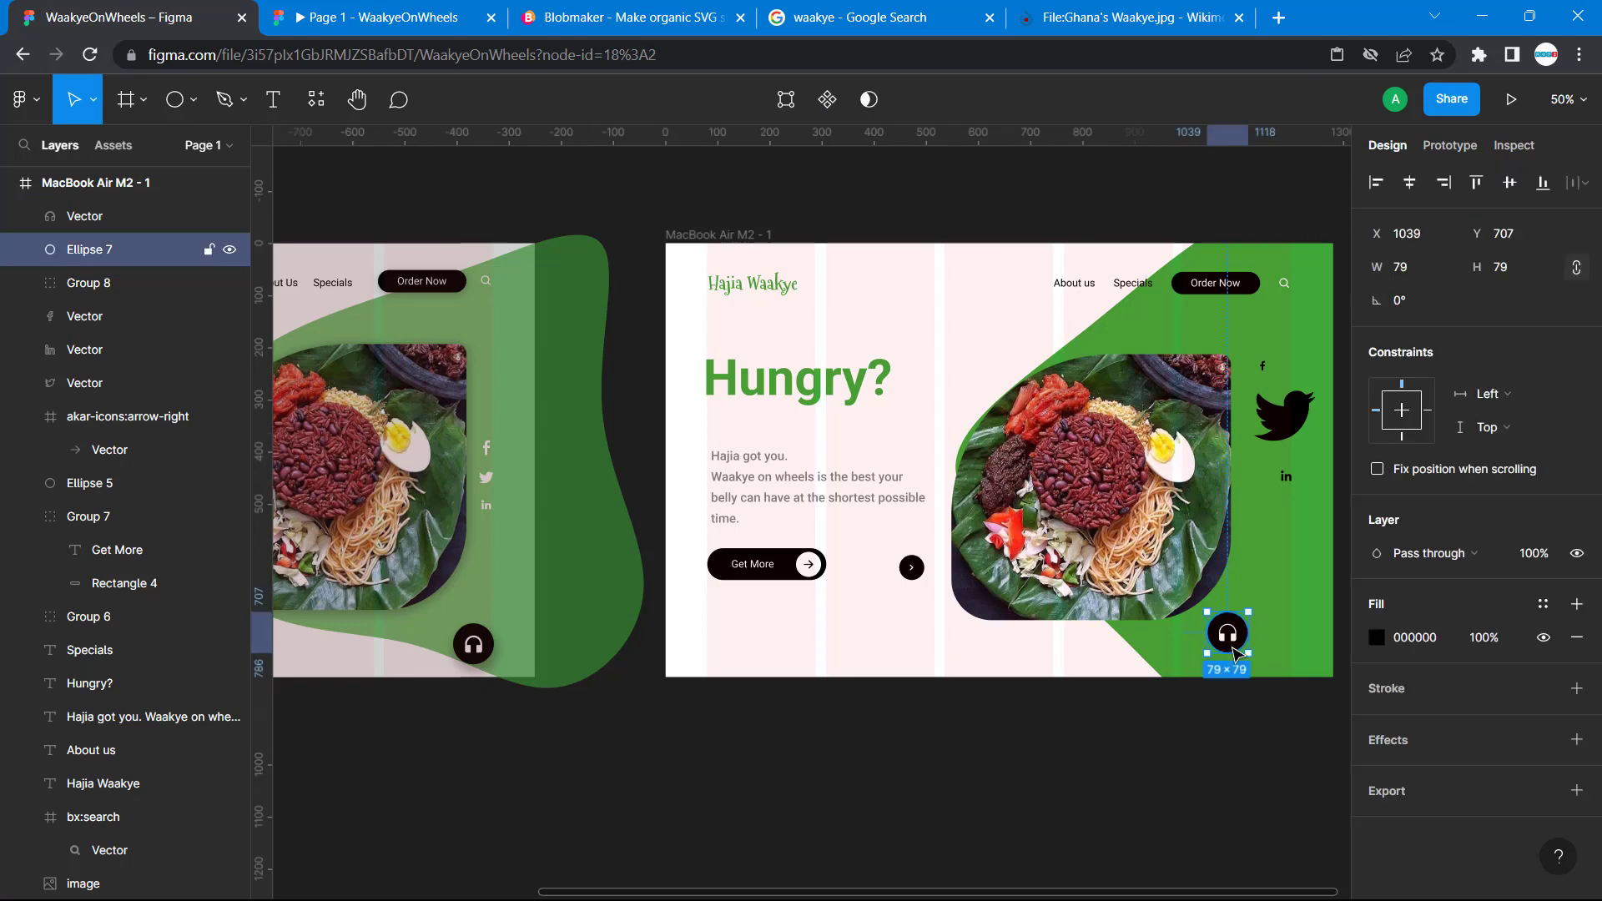
pyautogui.keyDown('shift'); pyautogui.click(1233, 641); pyautogui.keyUp('shift')
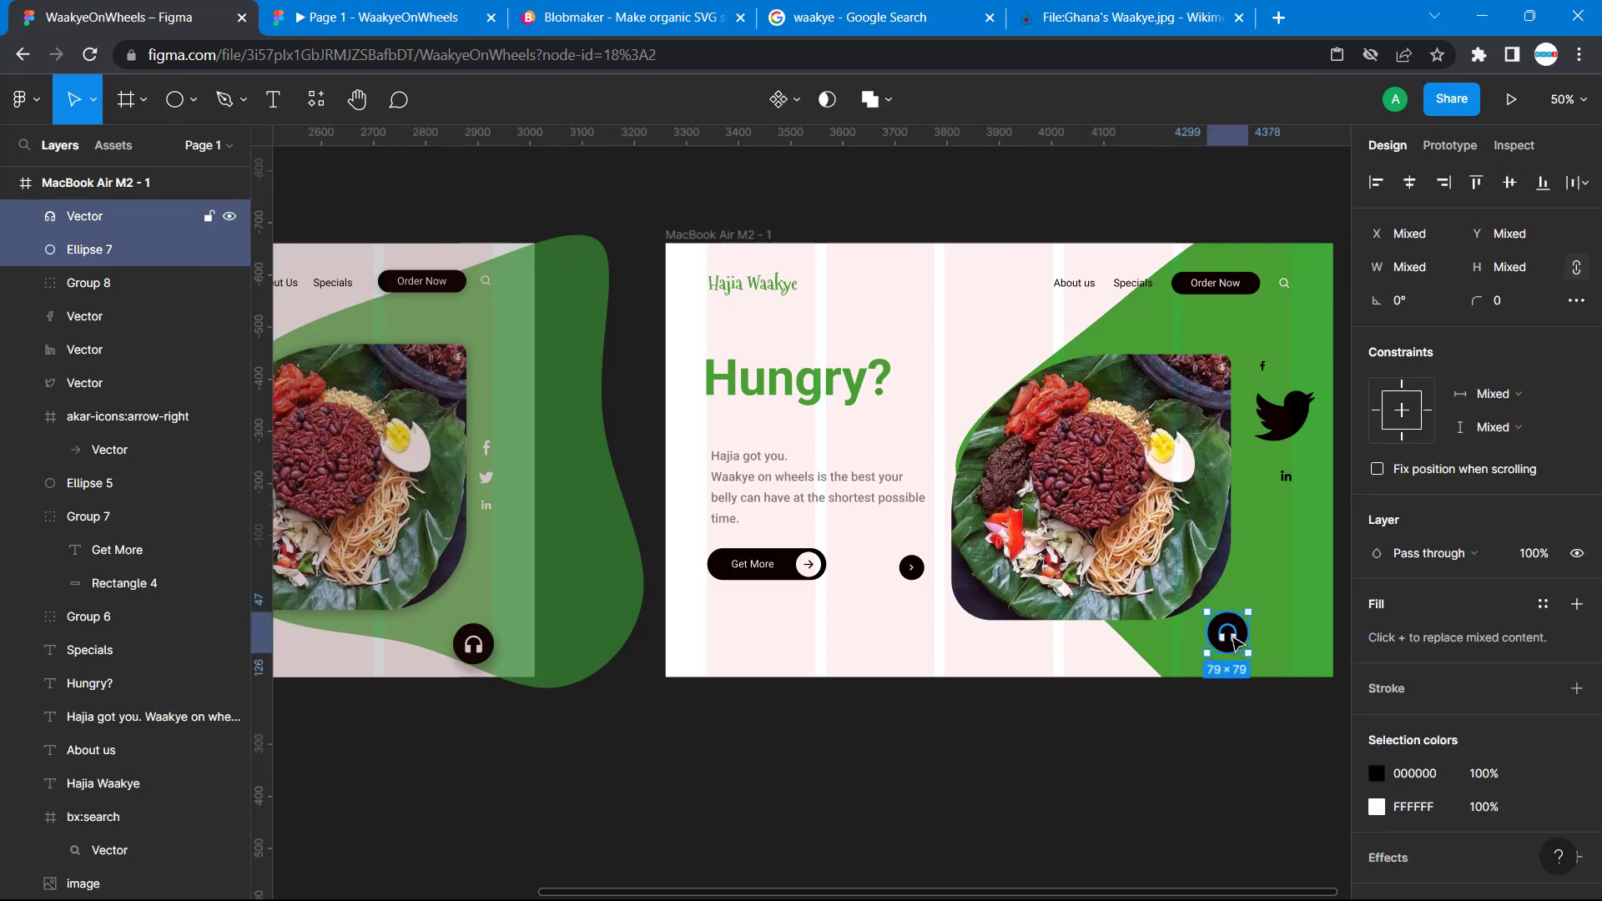
pyautogui.hotkey('ctrl', 'g')
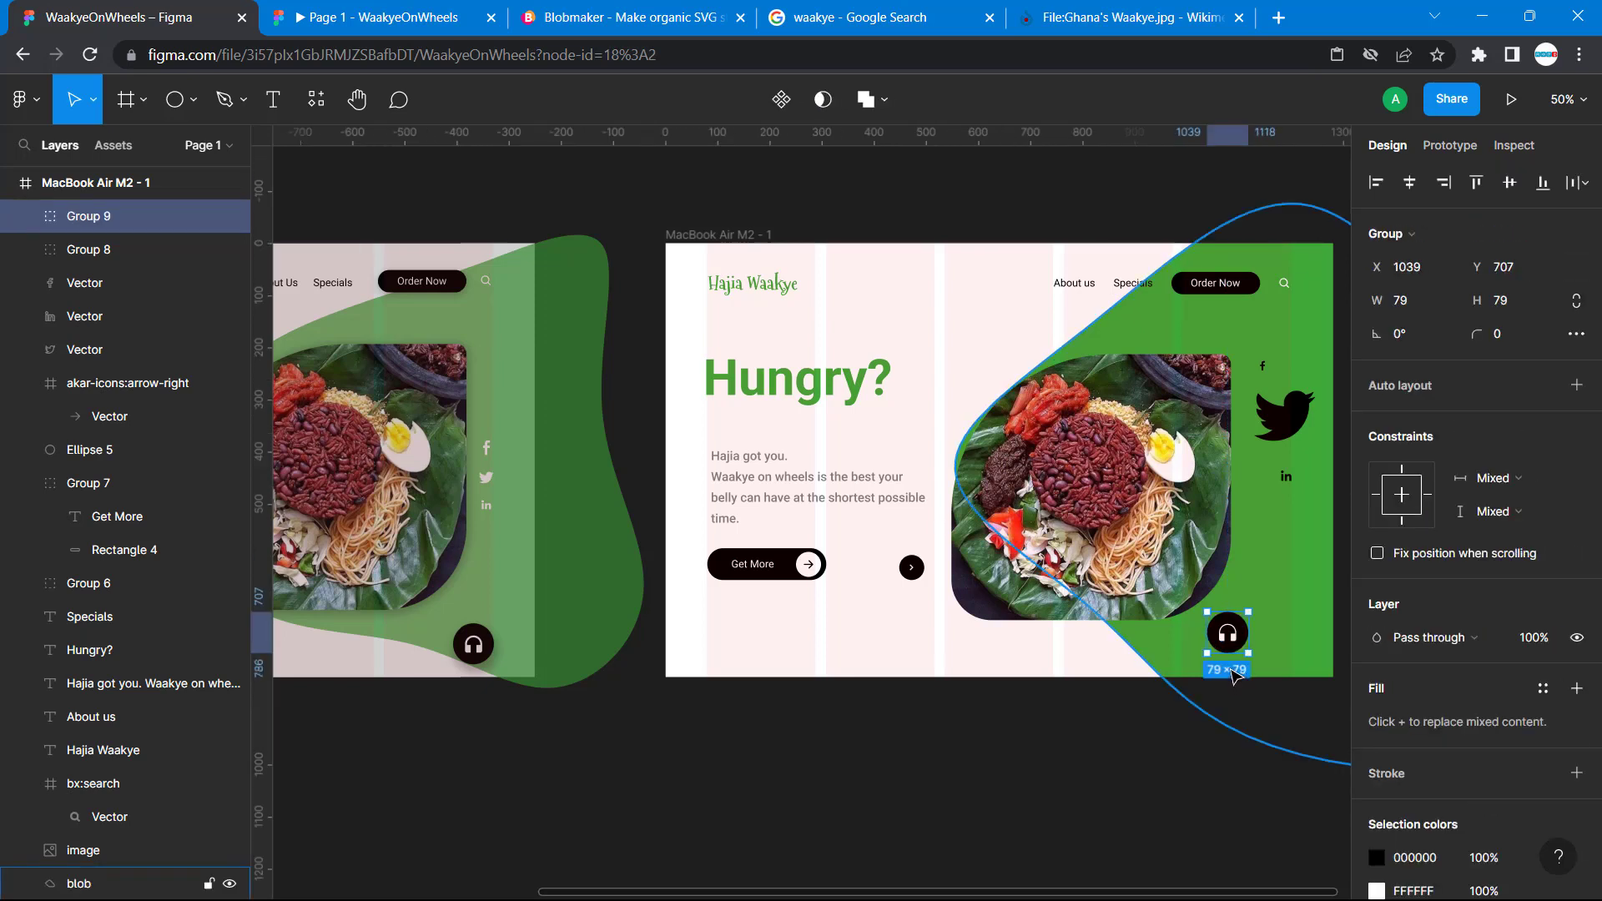
# Move the headphones button group to X 1121, Y 703, in the lower-right area of the MacBook Air M2 - 1 frame.
pyautogui.click(1149, 798)
pyautogui.moveTo(1230, 640); pyautogui.dragTo(1271, 641)
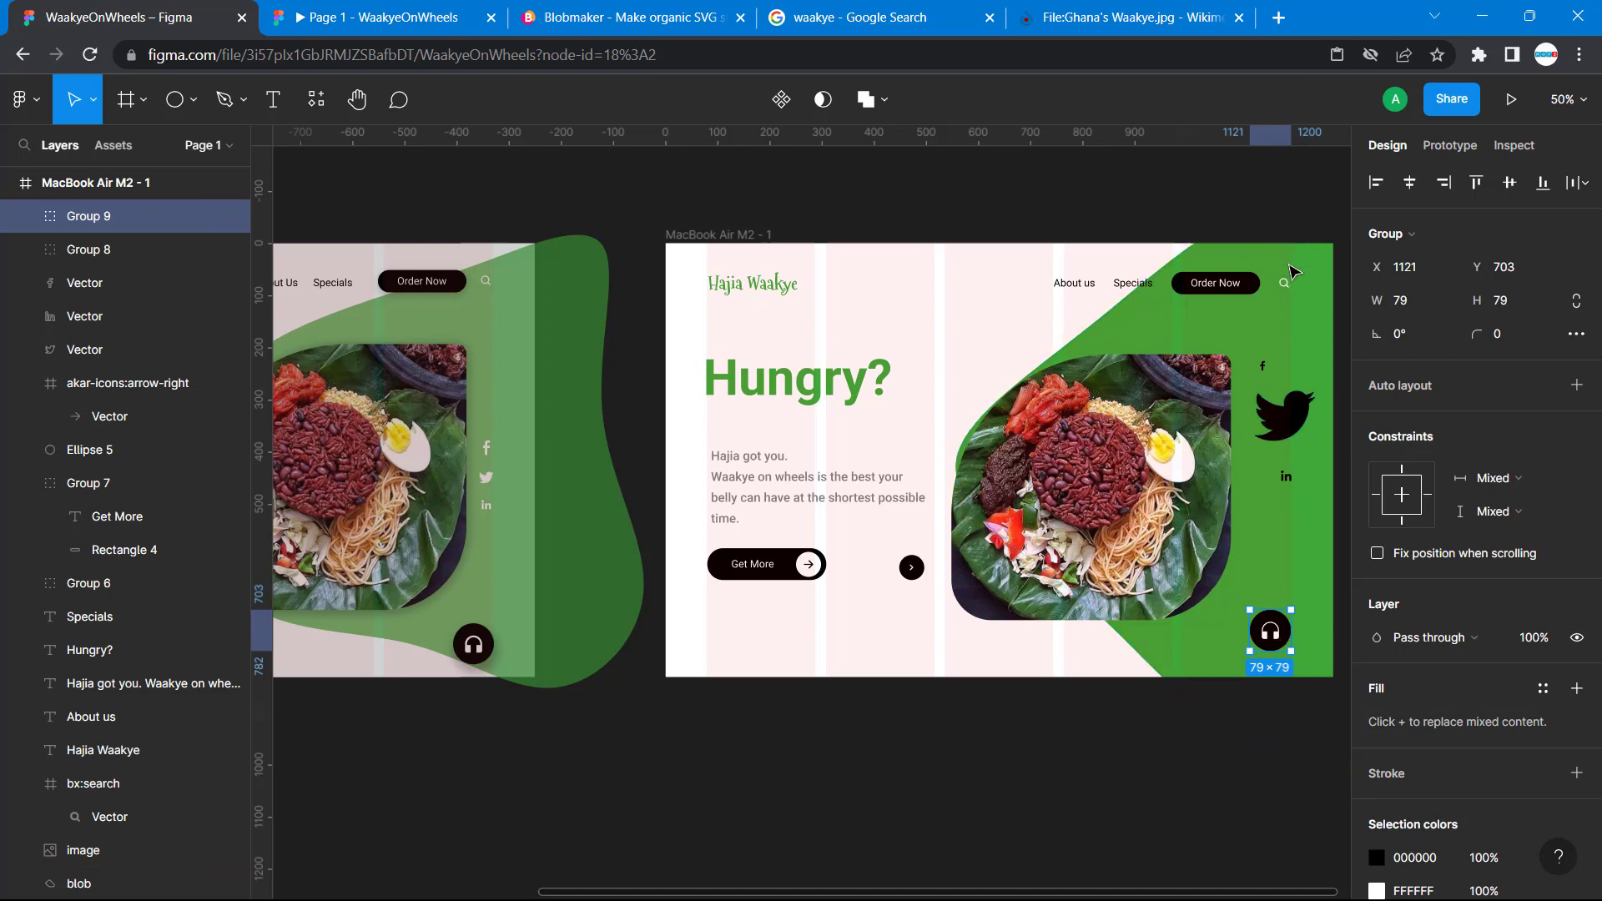
pyautogui.click(1173, 765)
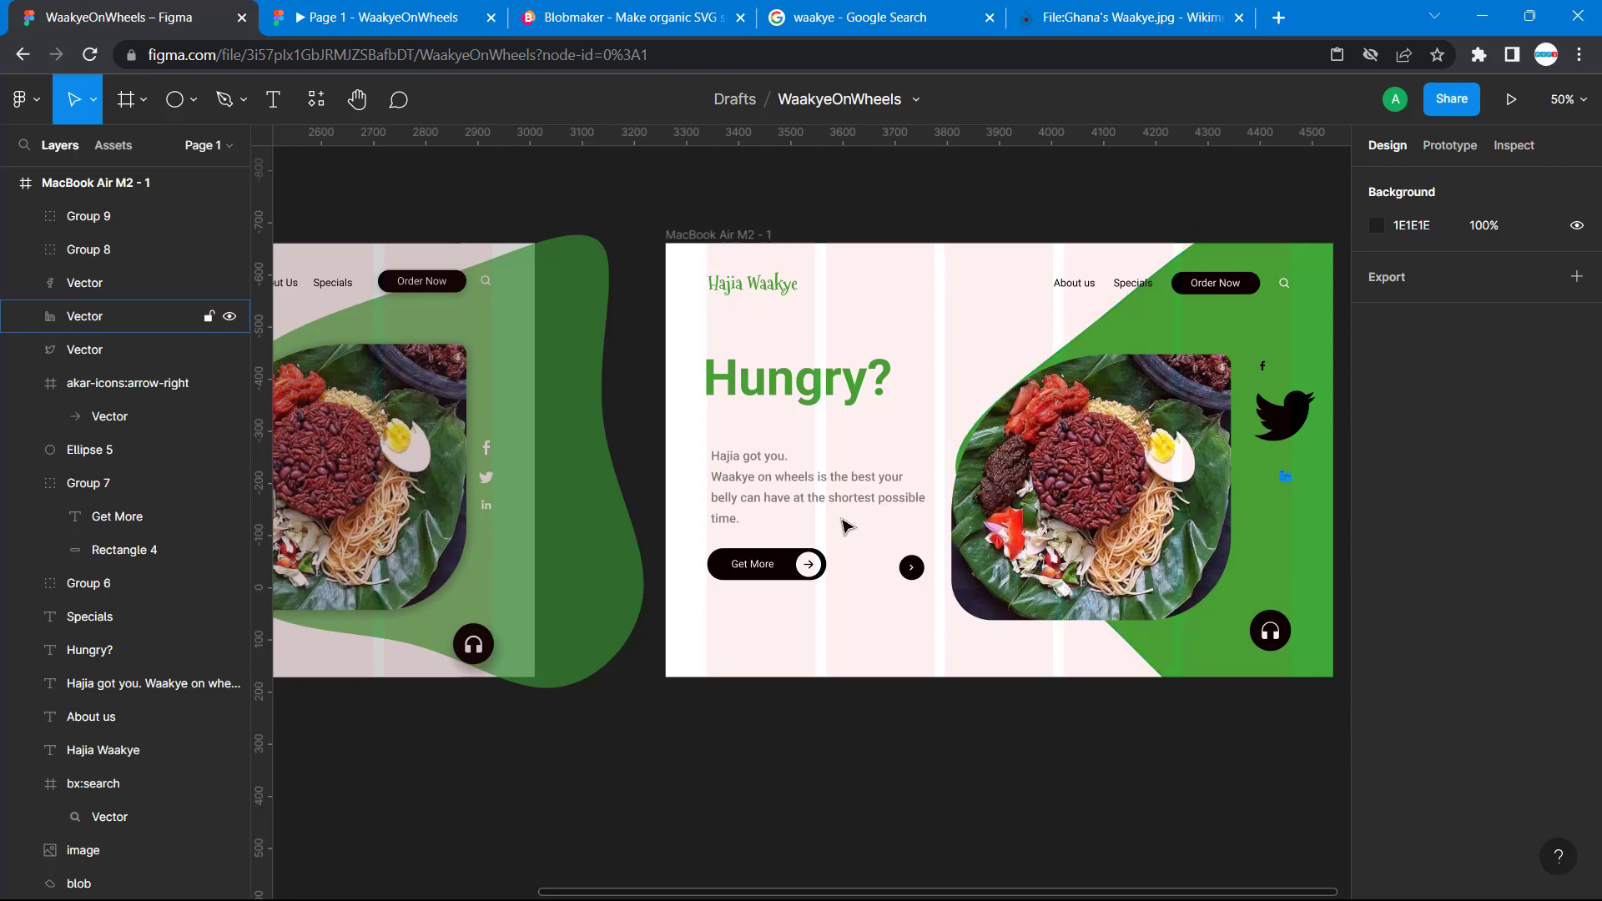
# Check the LinkedIn icon's size in Desktop - 2 and set the MacBook Air M2 - 1 LinkedIn icon's width and height to 21.
pyautogui.hscroll(-10, 1286, 481)
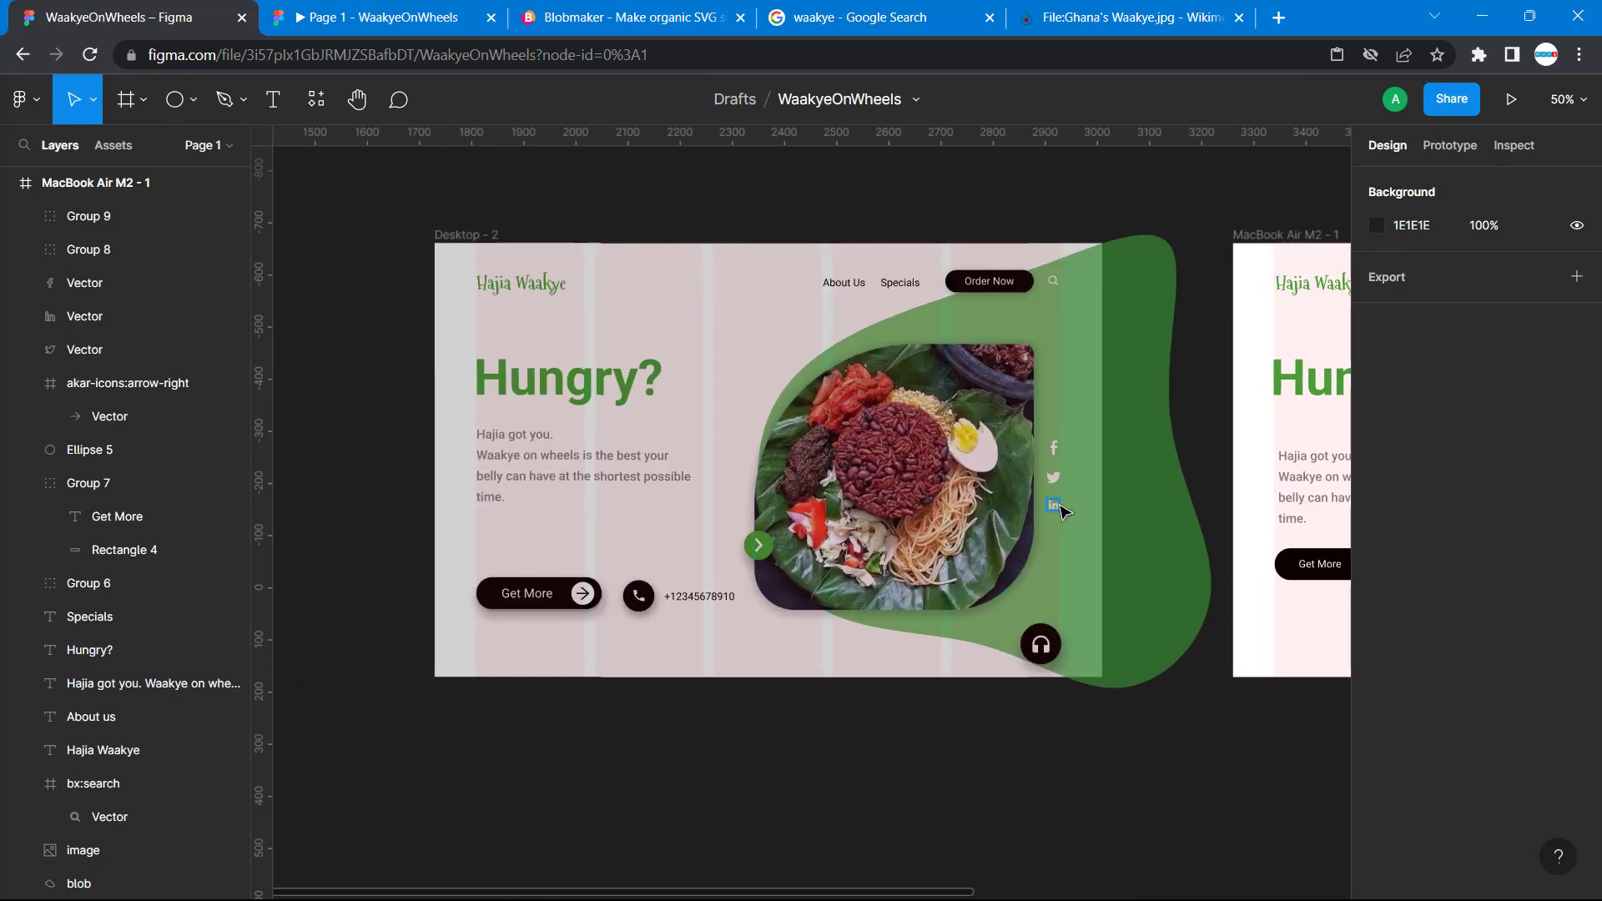
pyautogui.click(1054, 505)
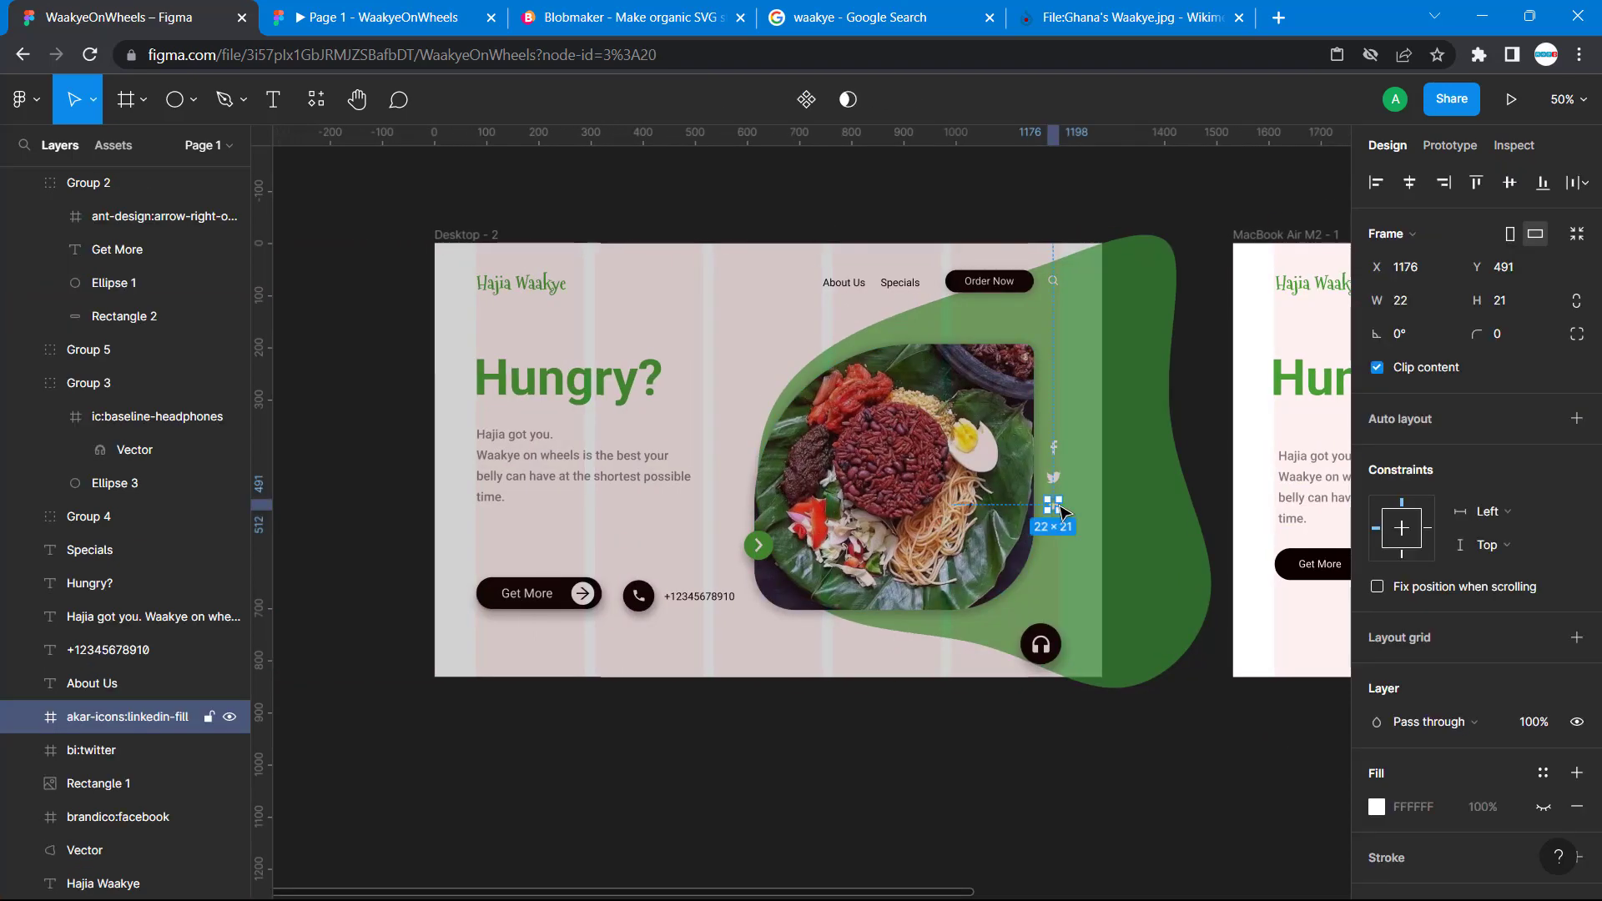
pyautogui.hscroll(13, 1060, 511)
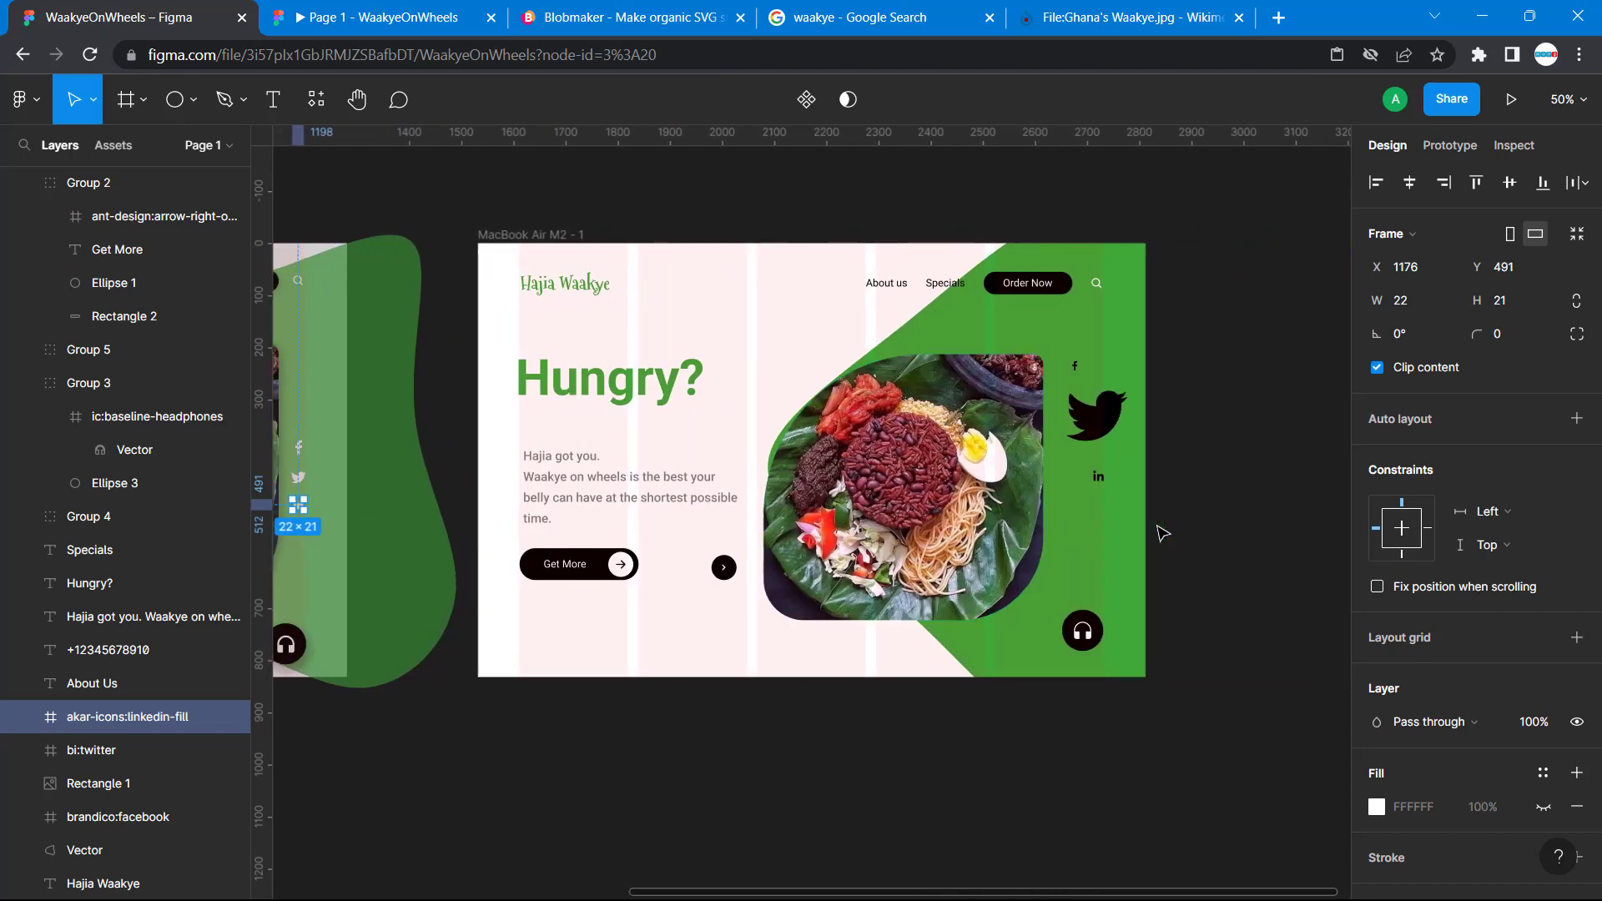
pyautogui.click(1097, 480)
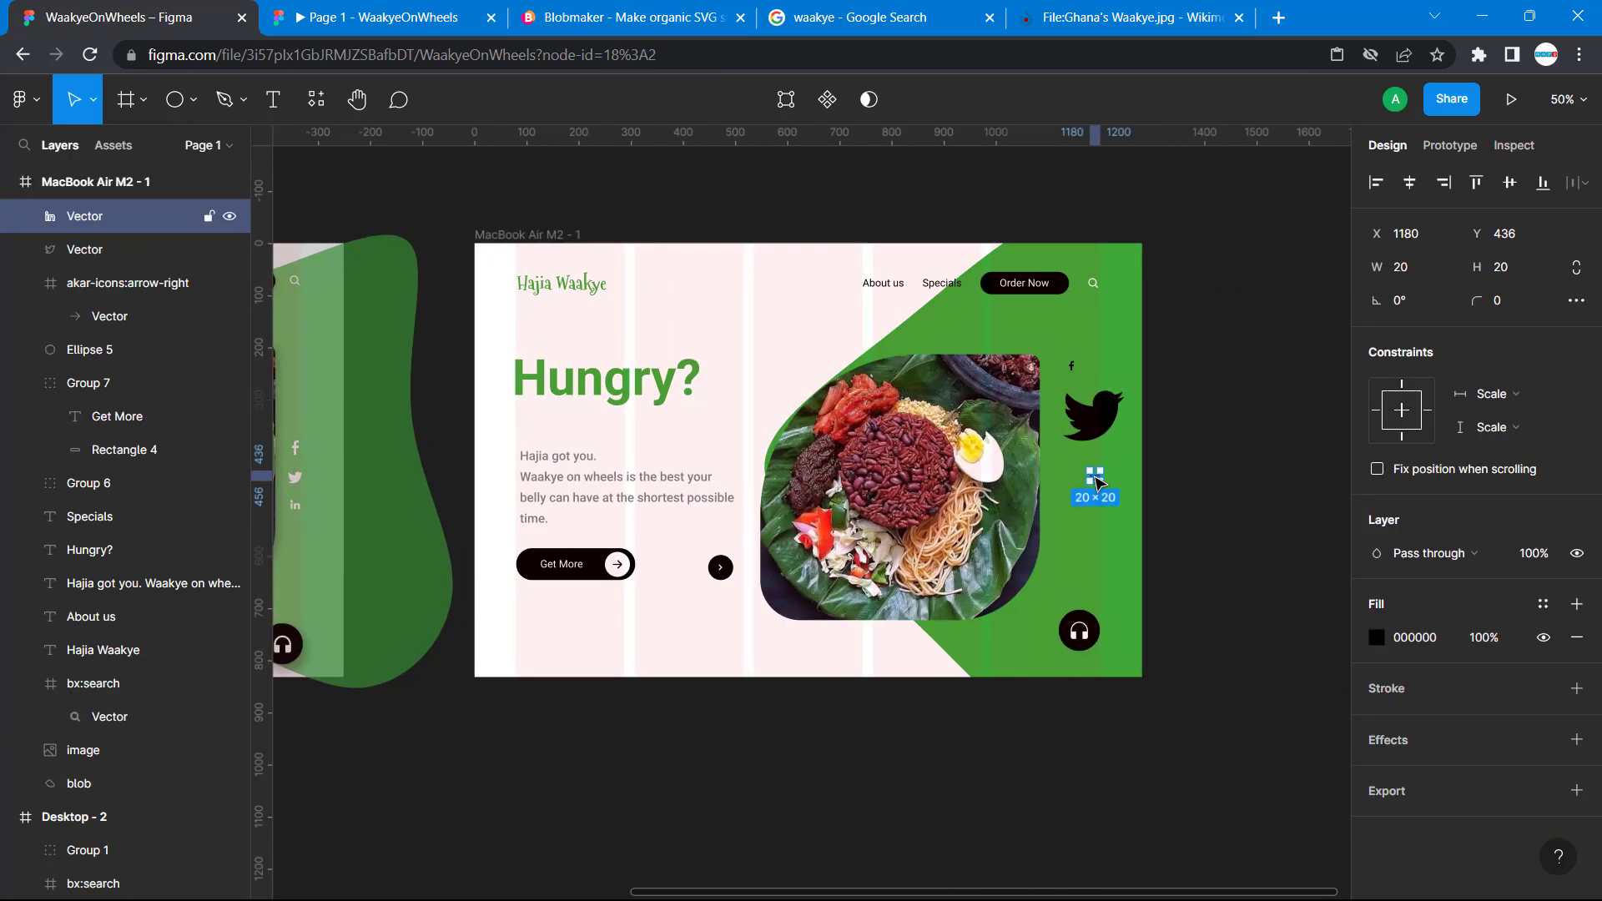
pyautogui.click(1407, 267)
pyautogui.write('21')
pyautogui.press('Tab')
pyautogui.write('21')
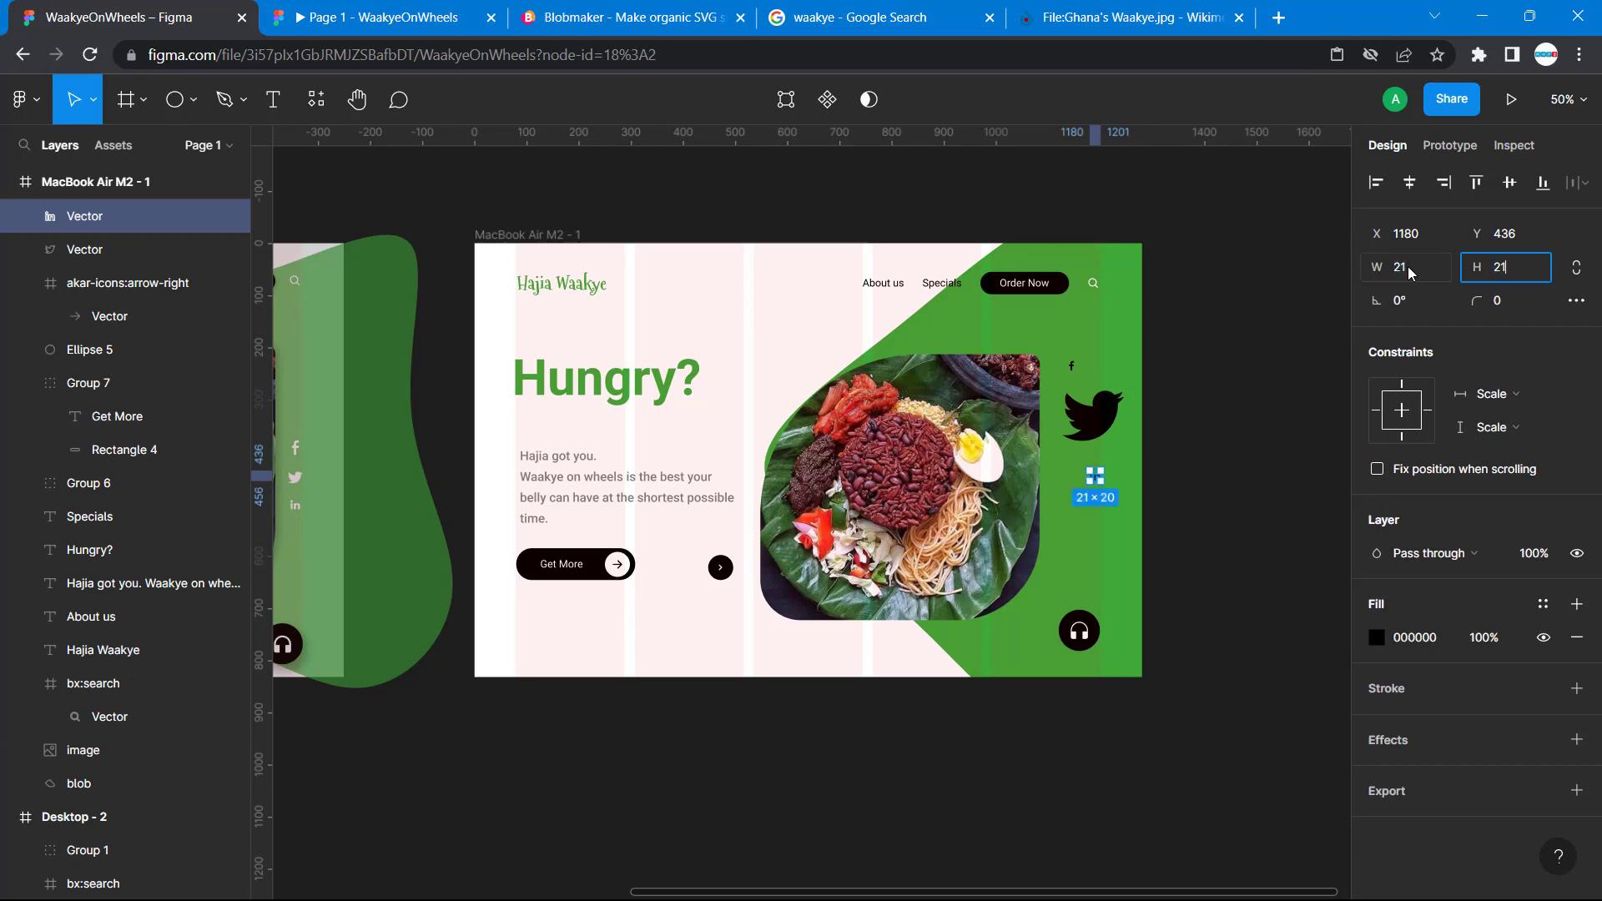
pyautogui.press('Return')
pyautogui.click(1177, 453)
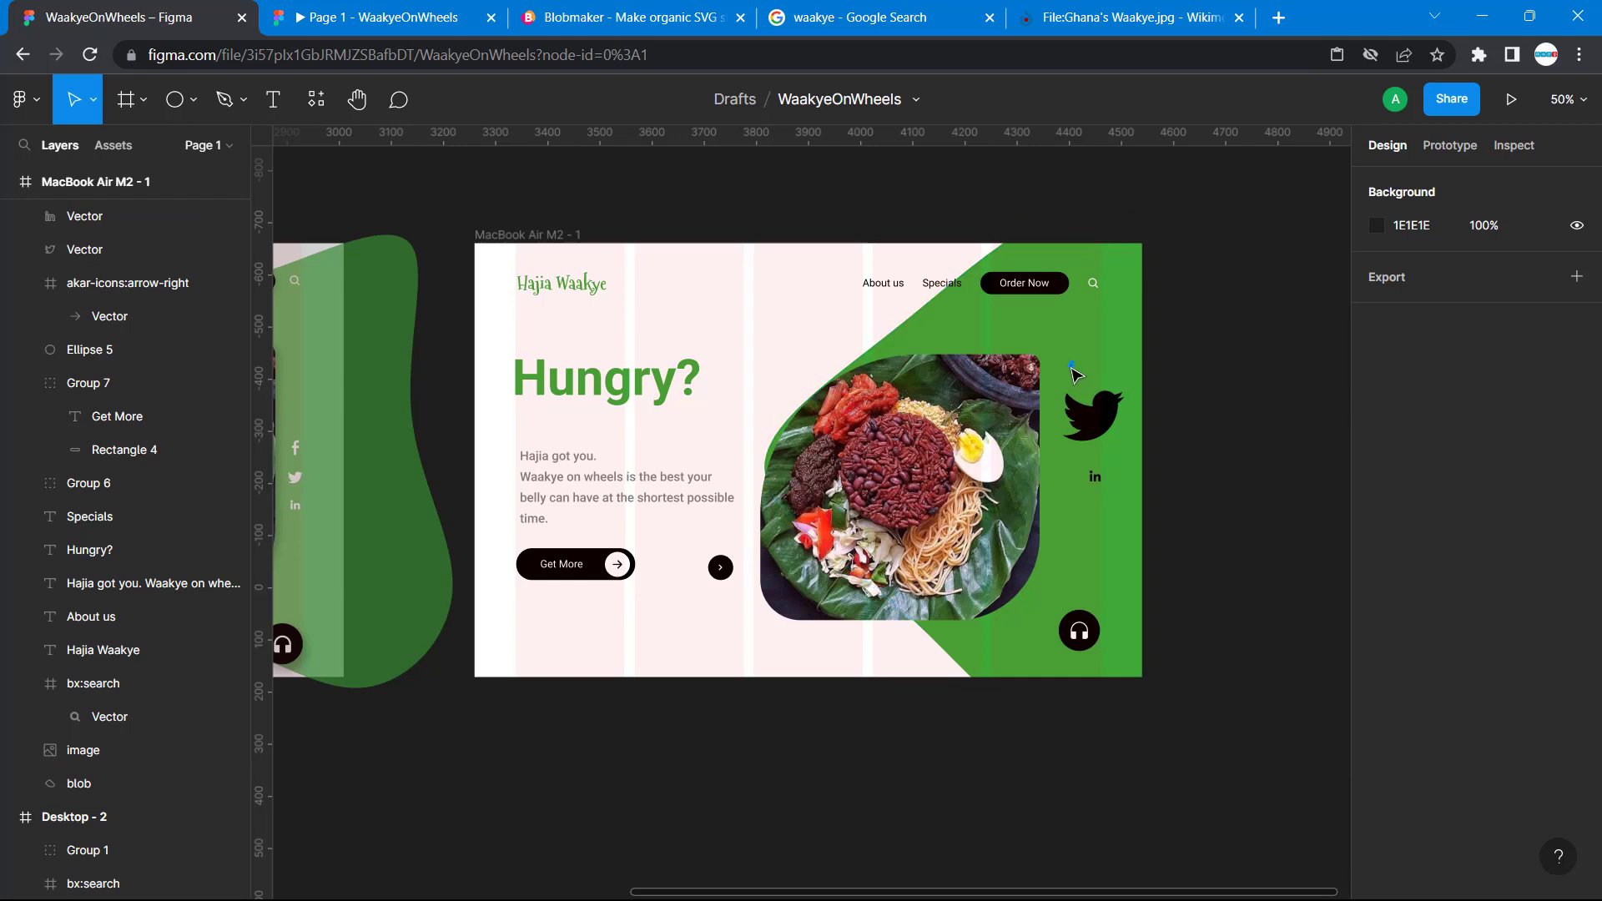
# Set the fill opacity of the LinkedIn icon in the MacBook Air M2 - 1 frame to 50%.
pyautogui.click(1096, 485)
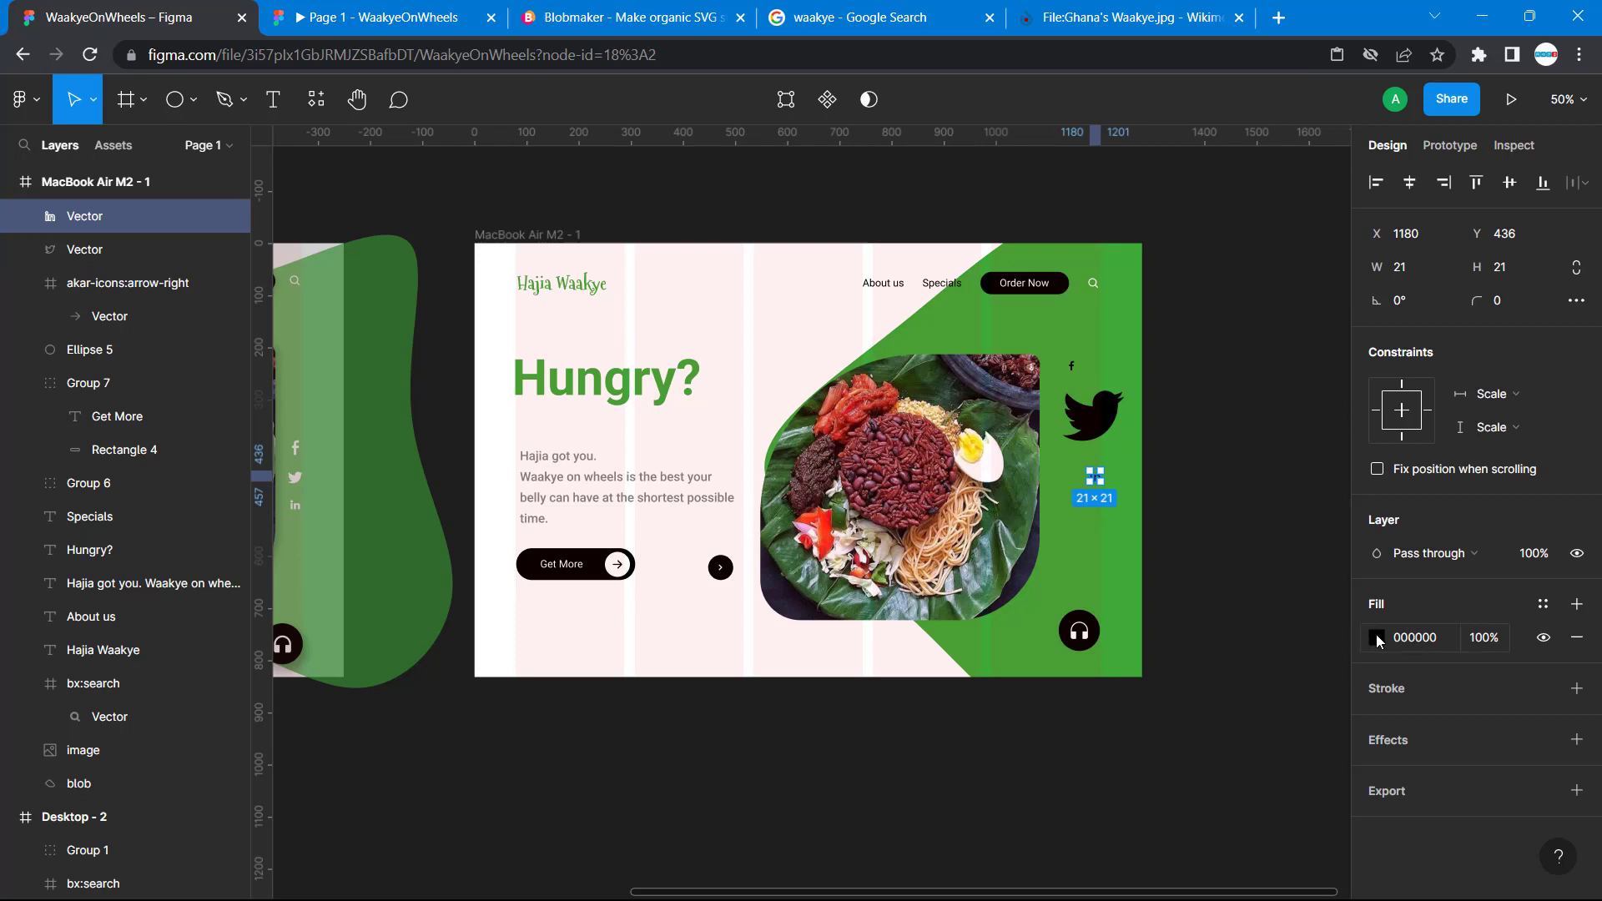
pyautogui.click(1376, 639)
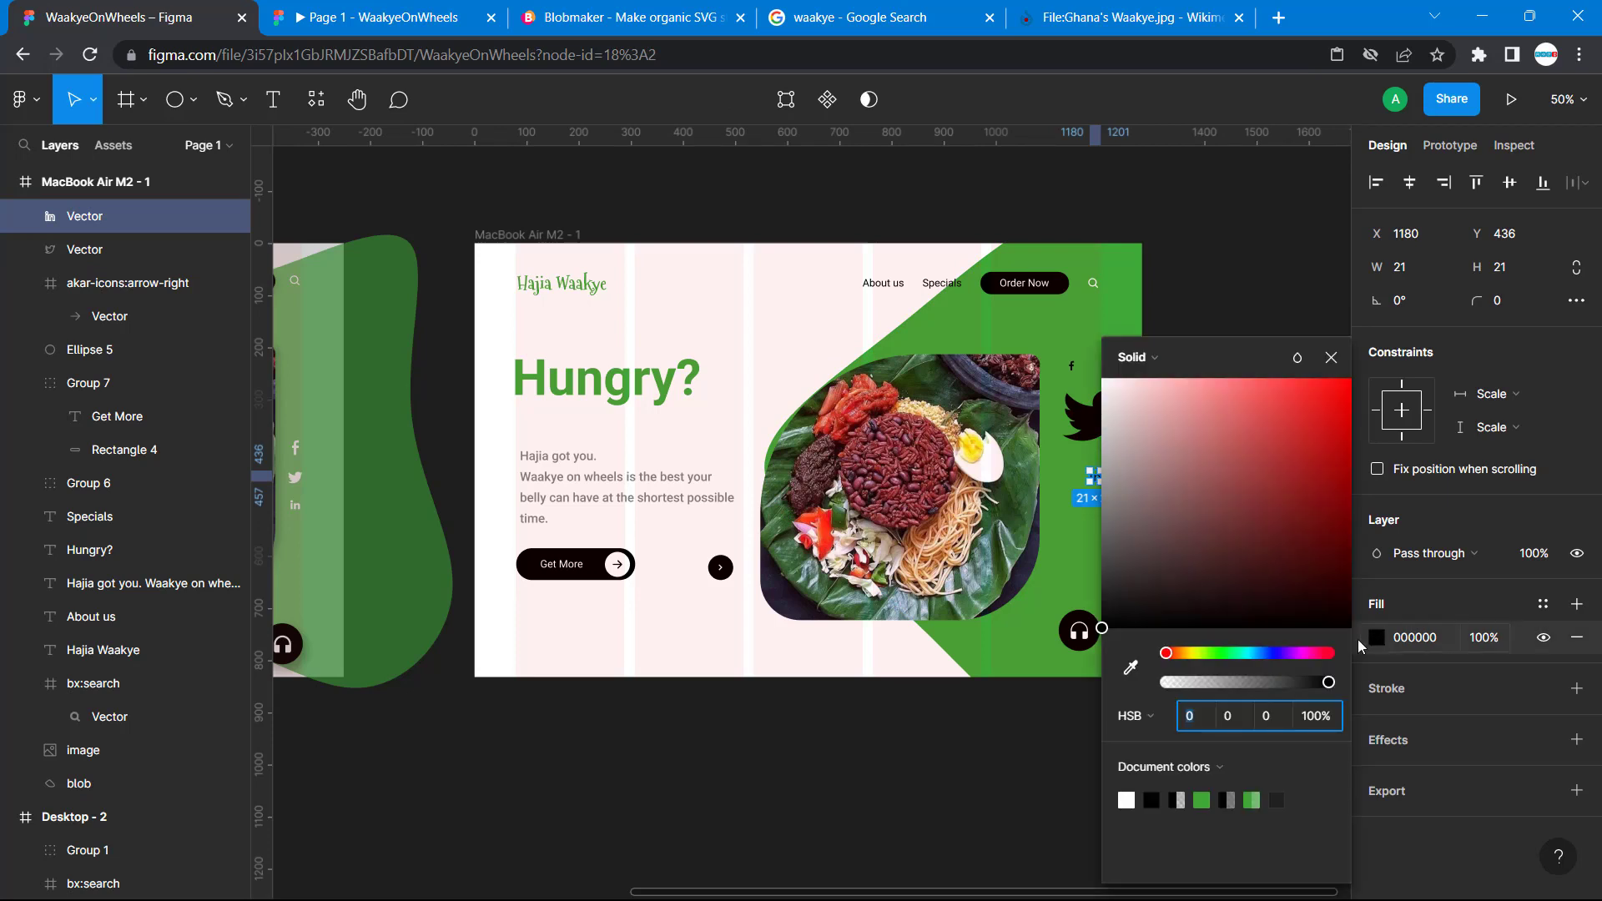
pyautogui.click(1103, 630)
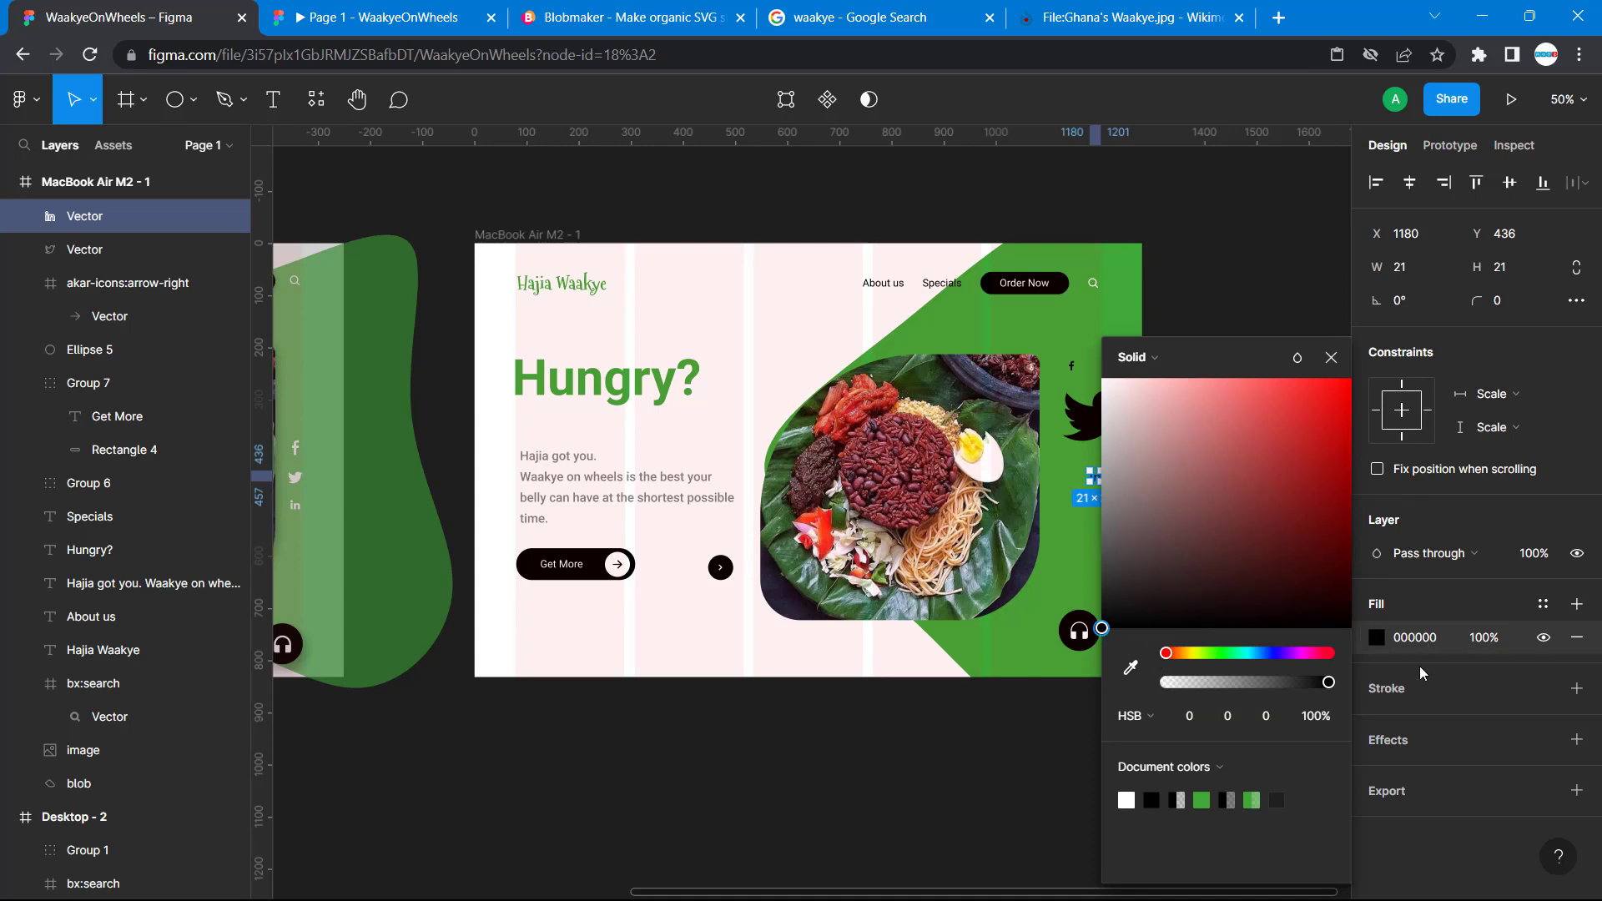
pyautogui.click(1476, 638)
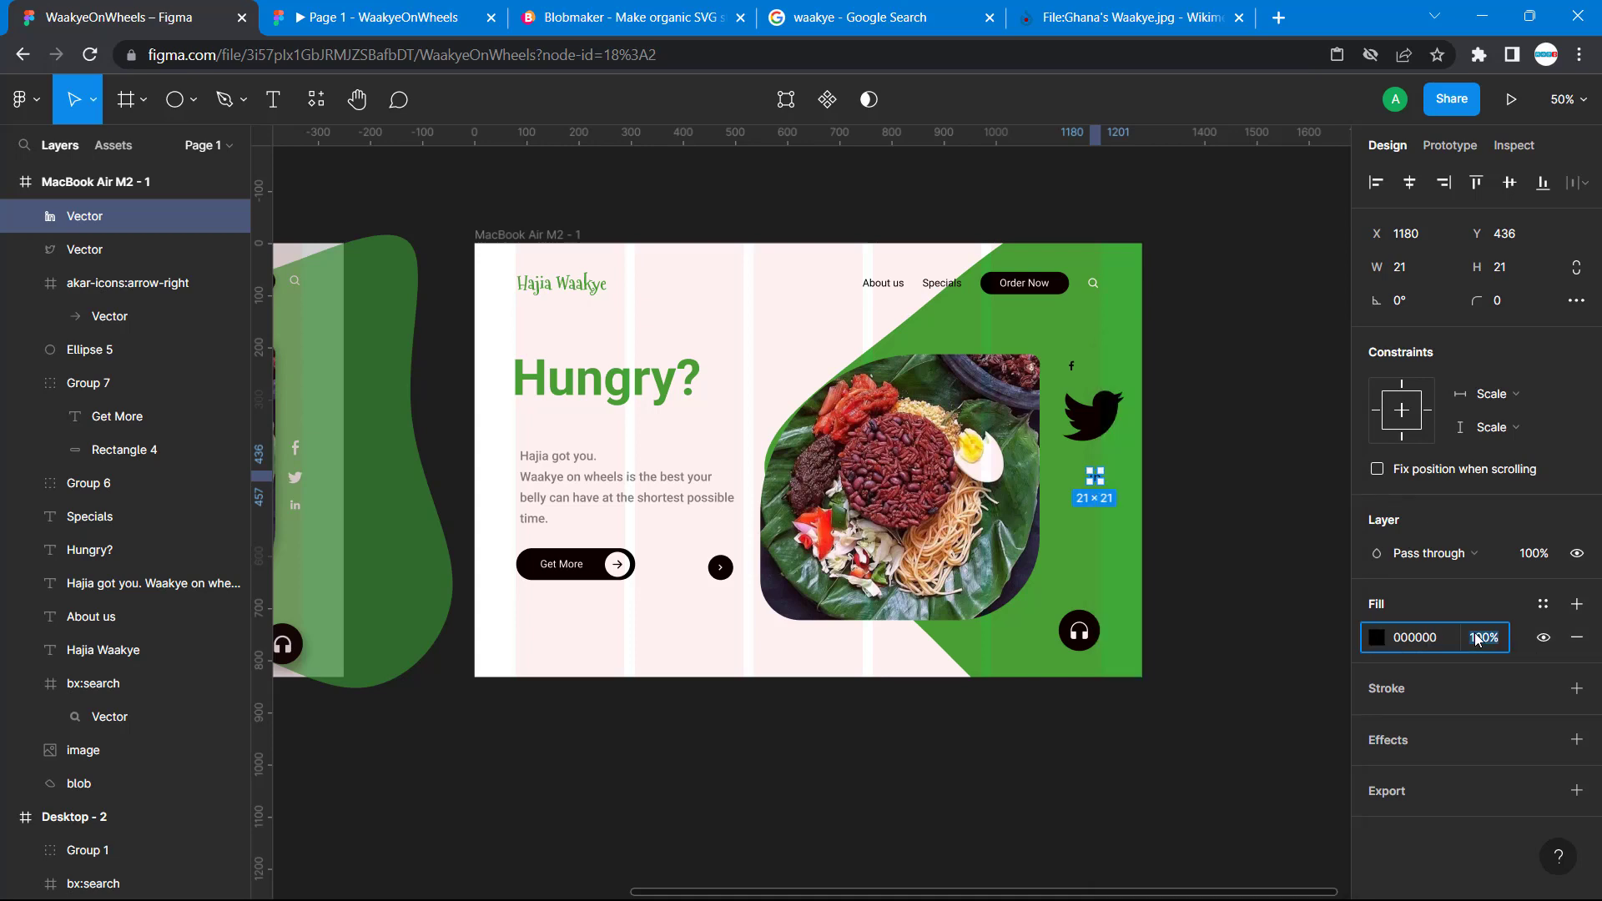
pyautogui.write('50')
pyautogui.press('Return')
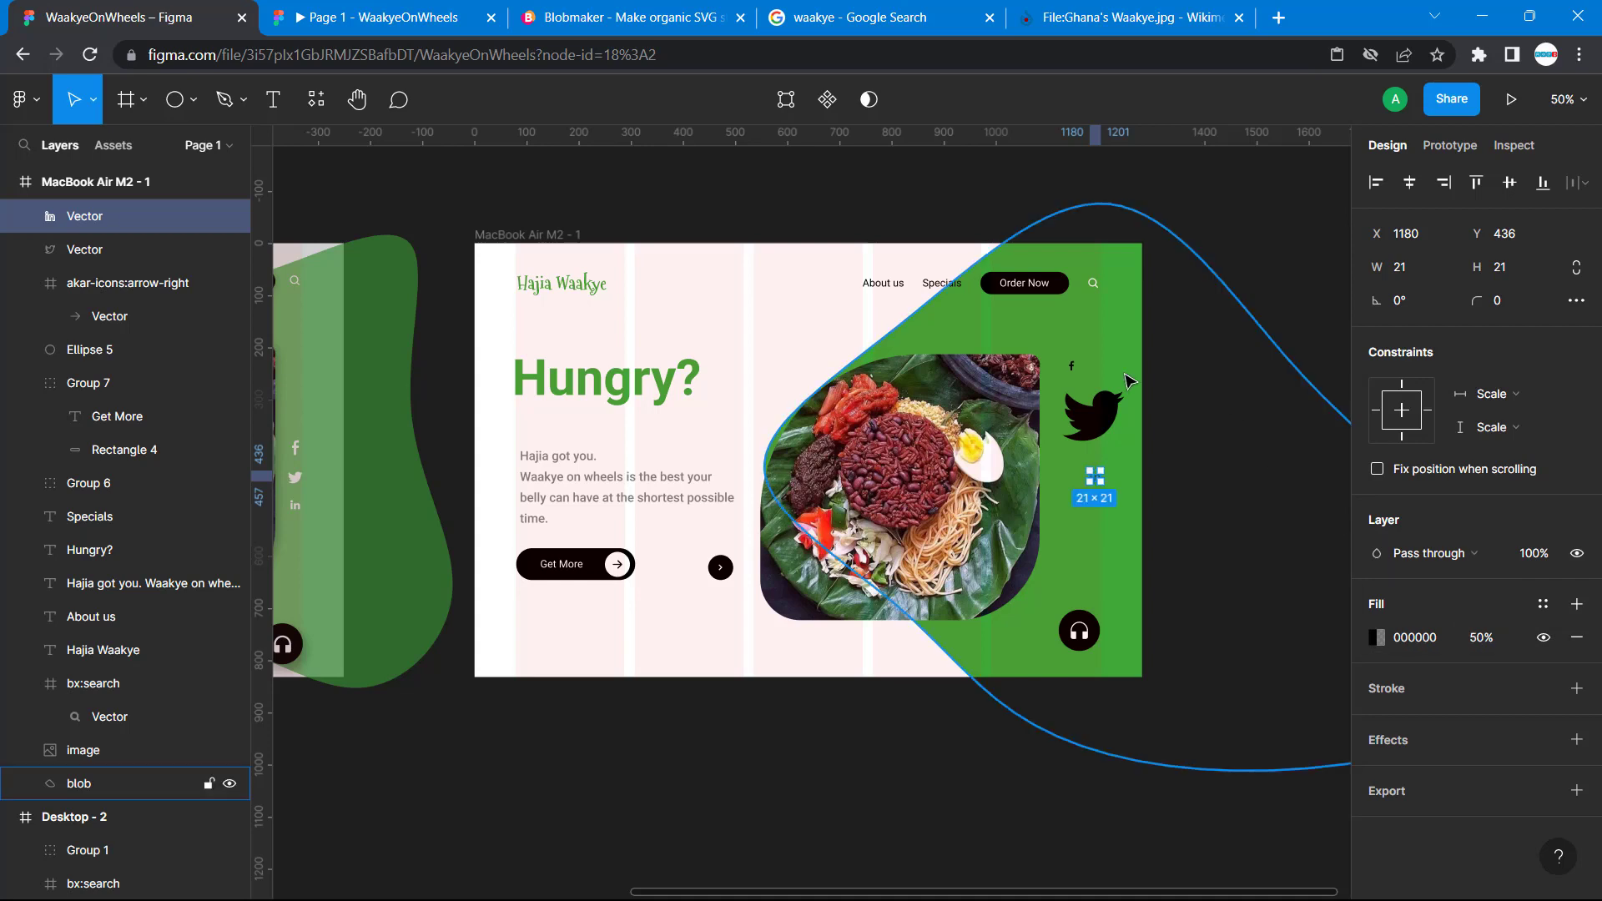
# Set the fill opacity of the large Twitter icon to 50%.
pyautogui.click(1095, 413)
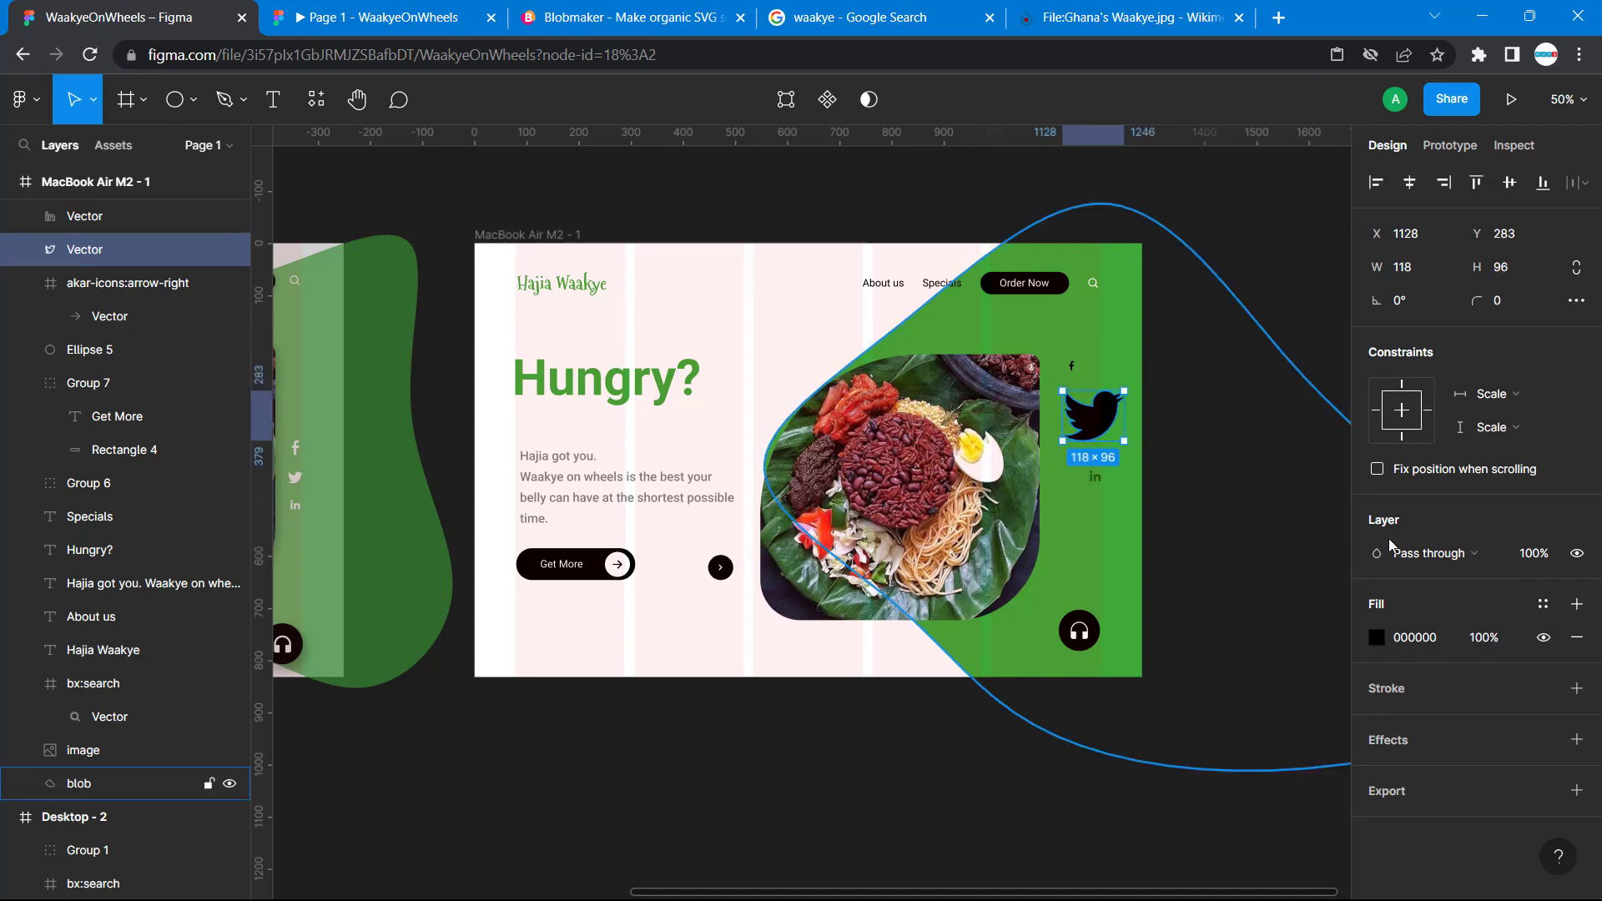
pyautogui.click(1415, 639)
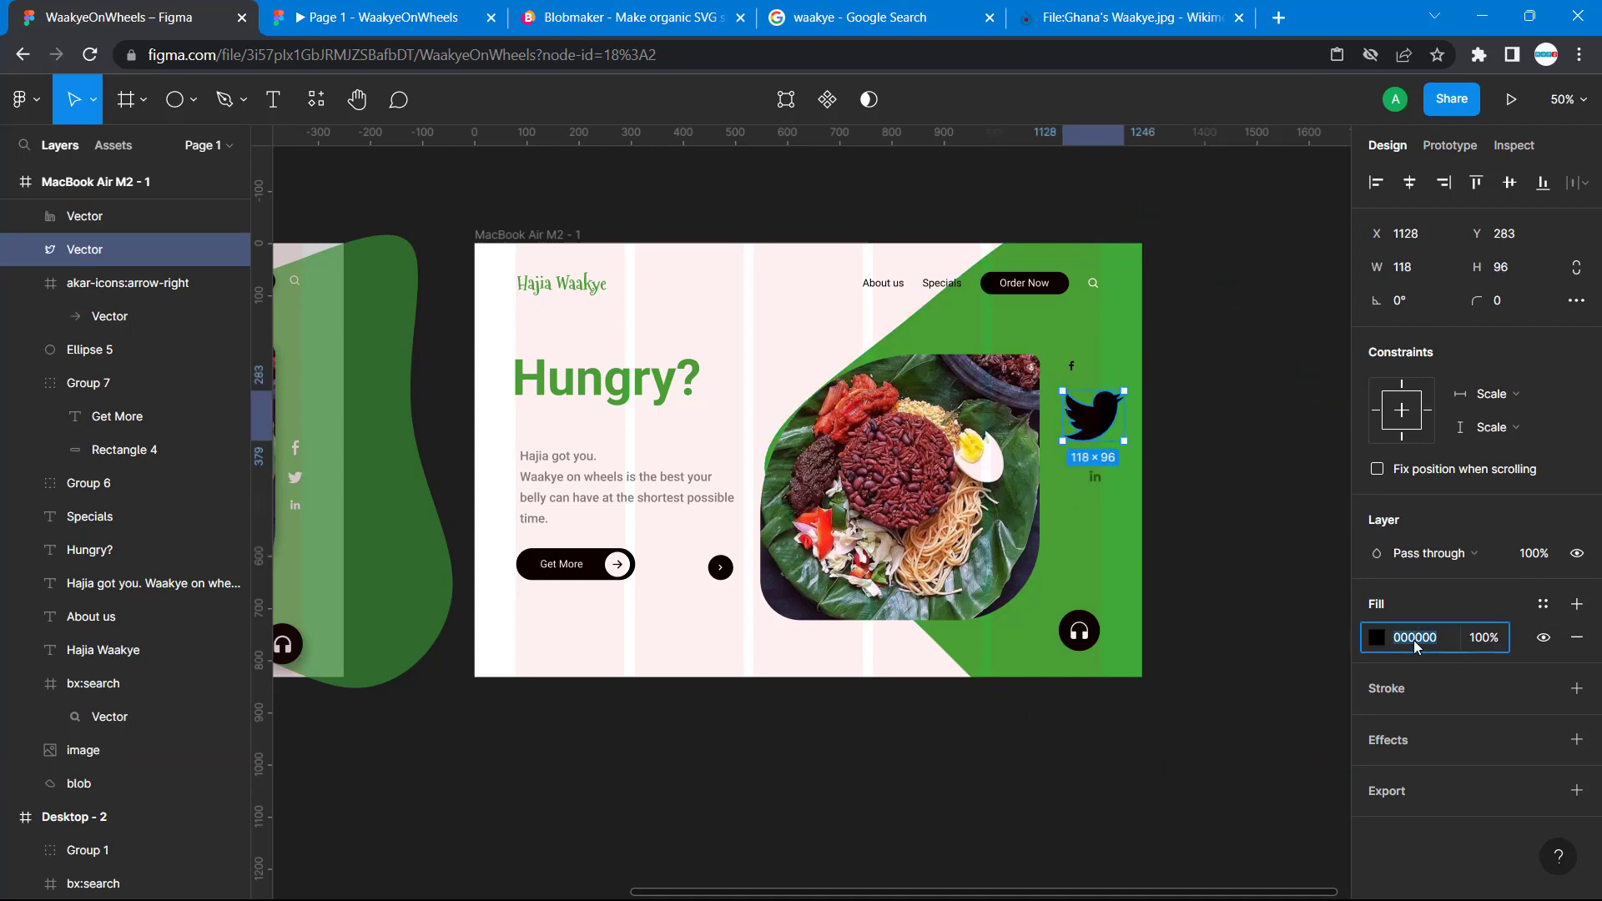
pyautogui.click(1481, 639)
pyautogui.write('50')
pyautogui.press('Return')
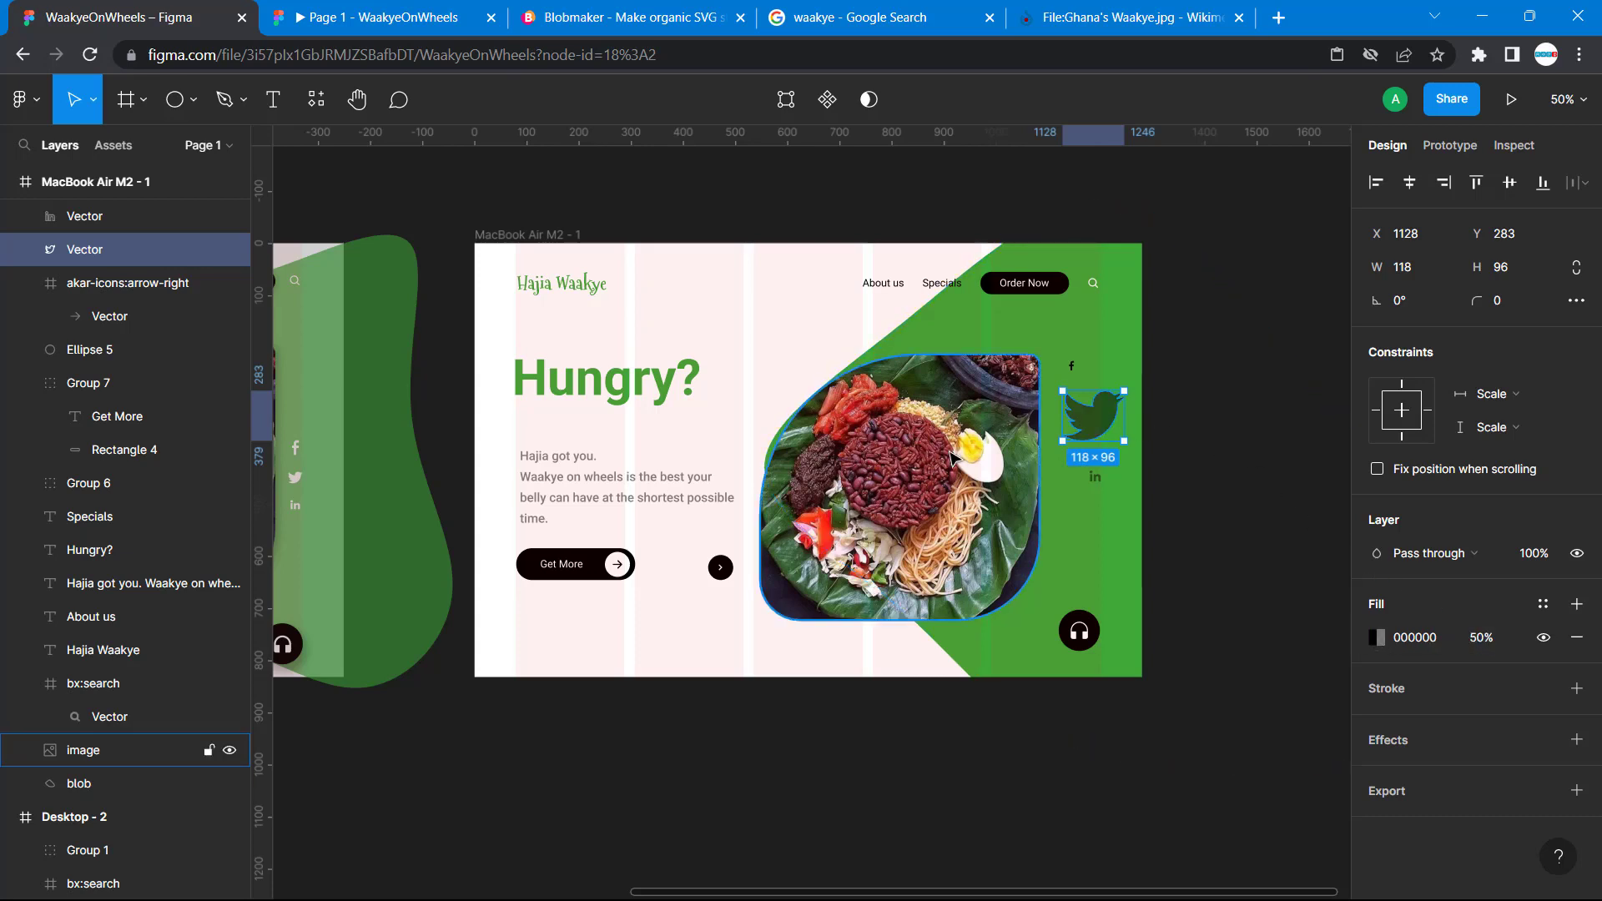
# Resize the Twitter icon to 28 × 27 to match the one in Desktop - 2, and place it just above the LinkedIn icon.
pyautogui.hscroll(-3, 544, 484)
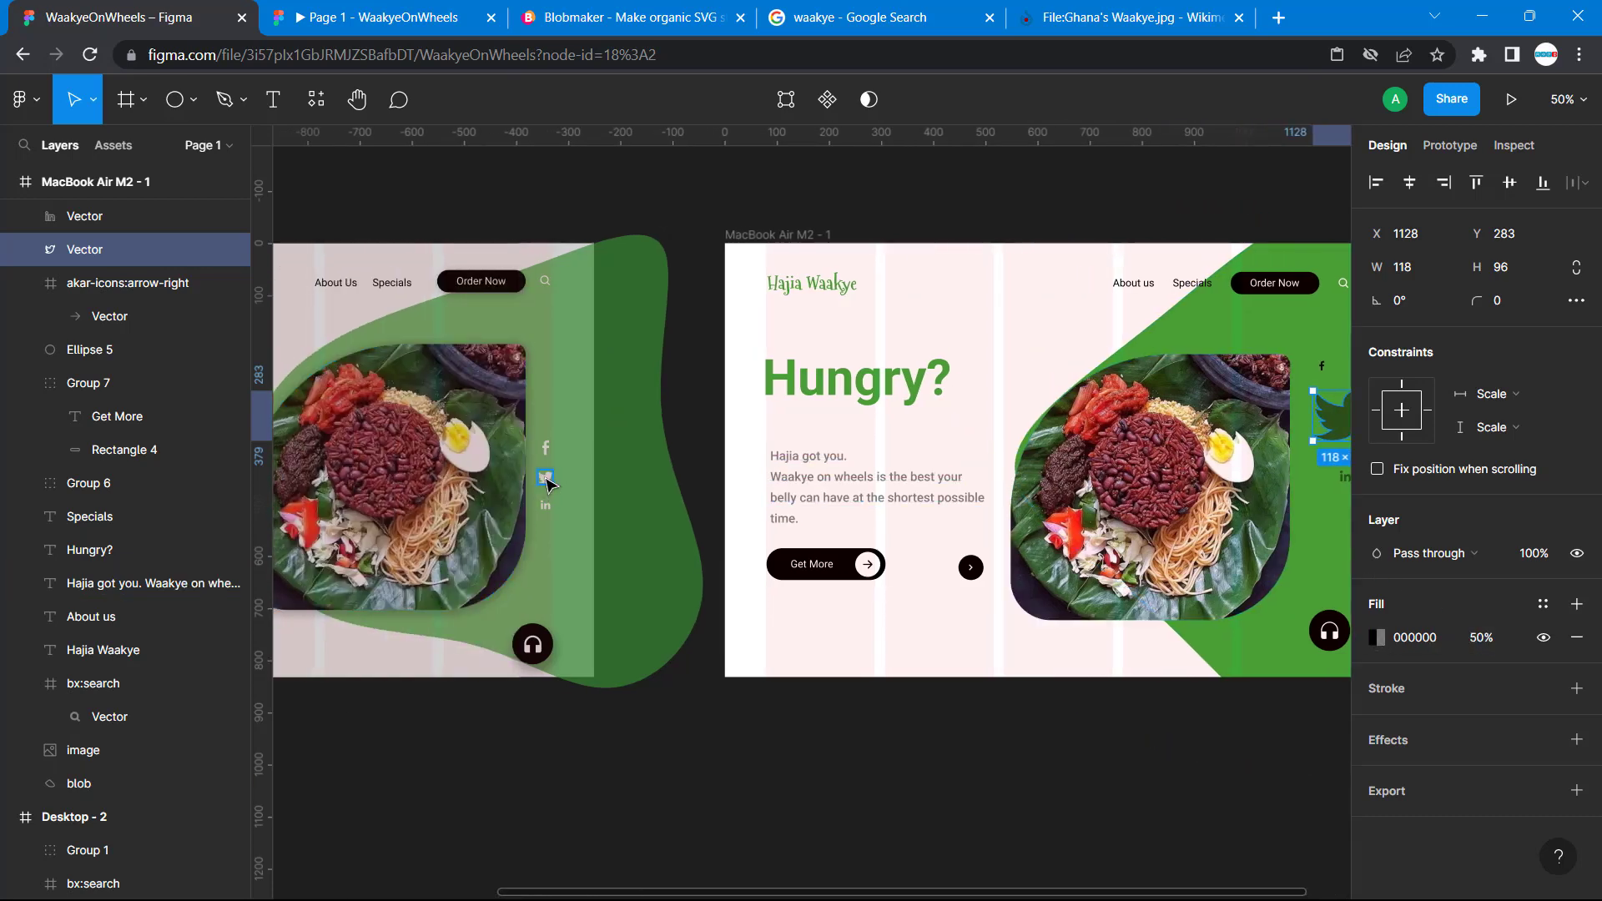
pyautogui.click(545, 482)
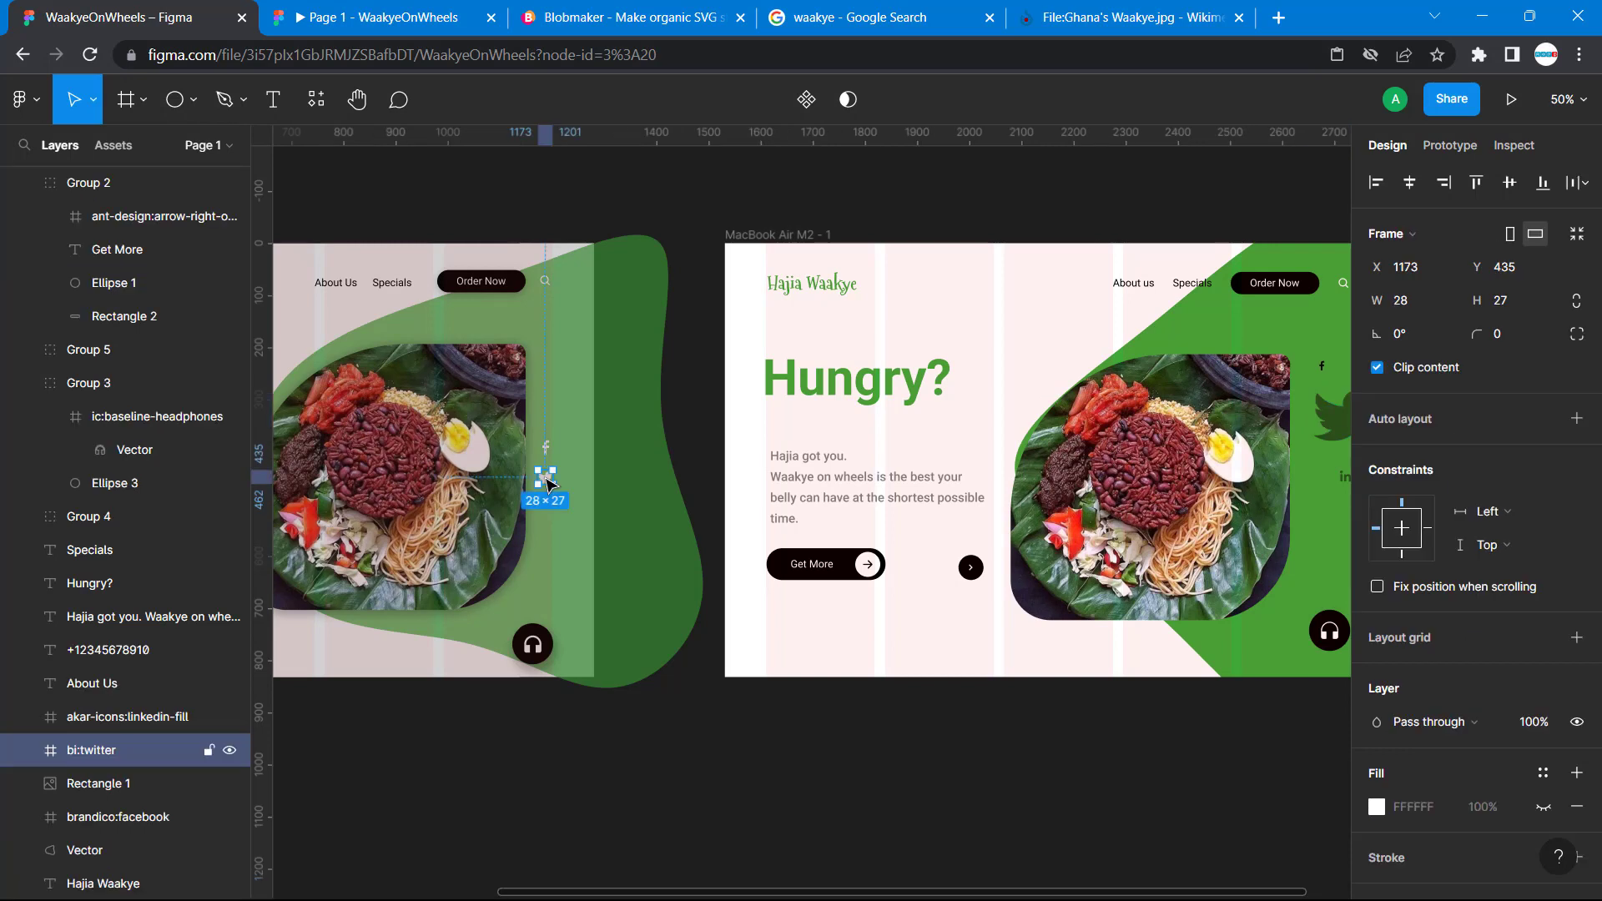
pyautogui.hscroll(4, 1068, 409)
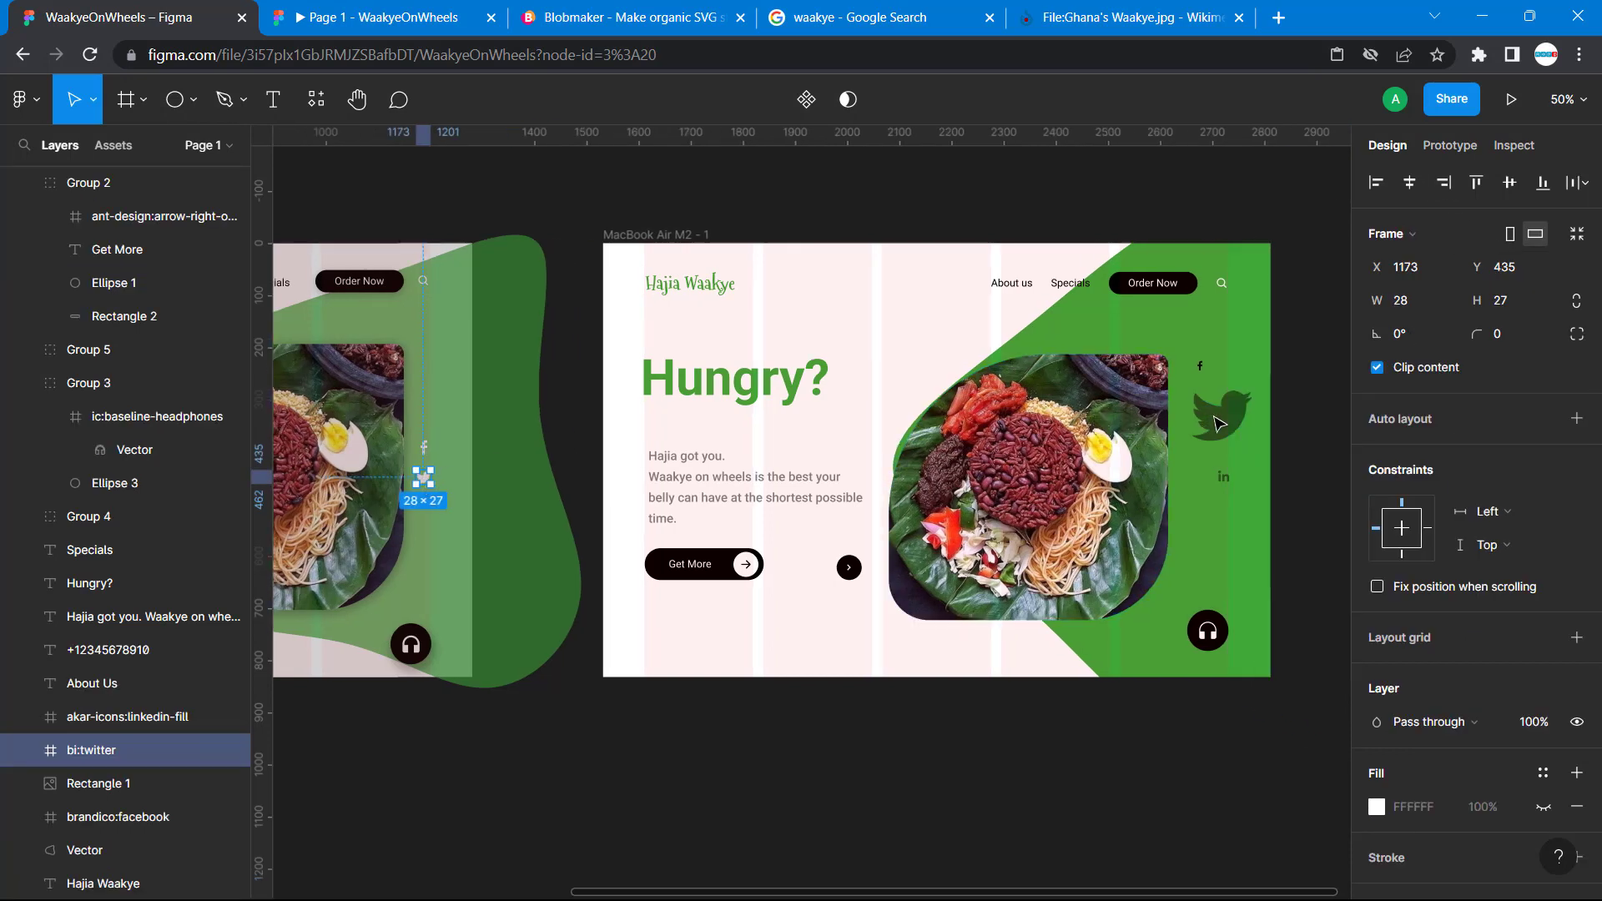
pyautogui.click(1068, 408)
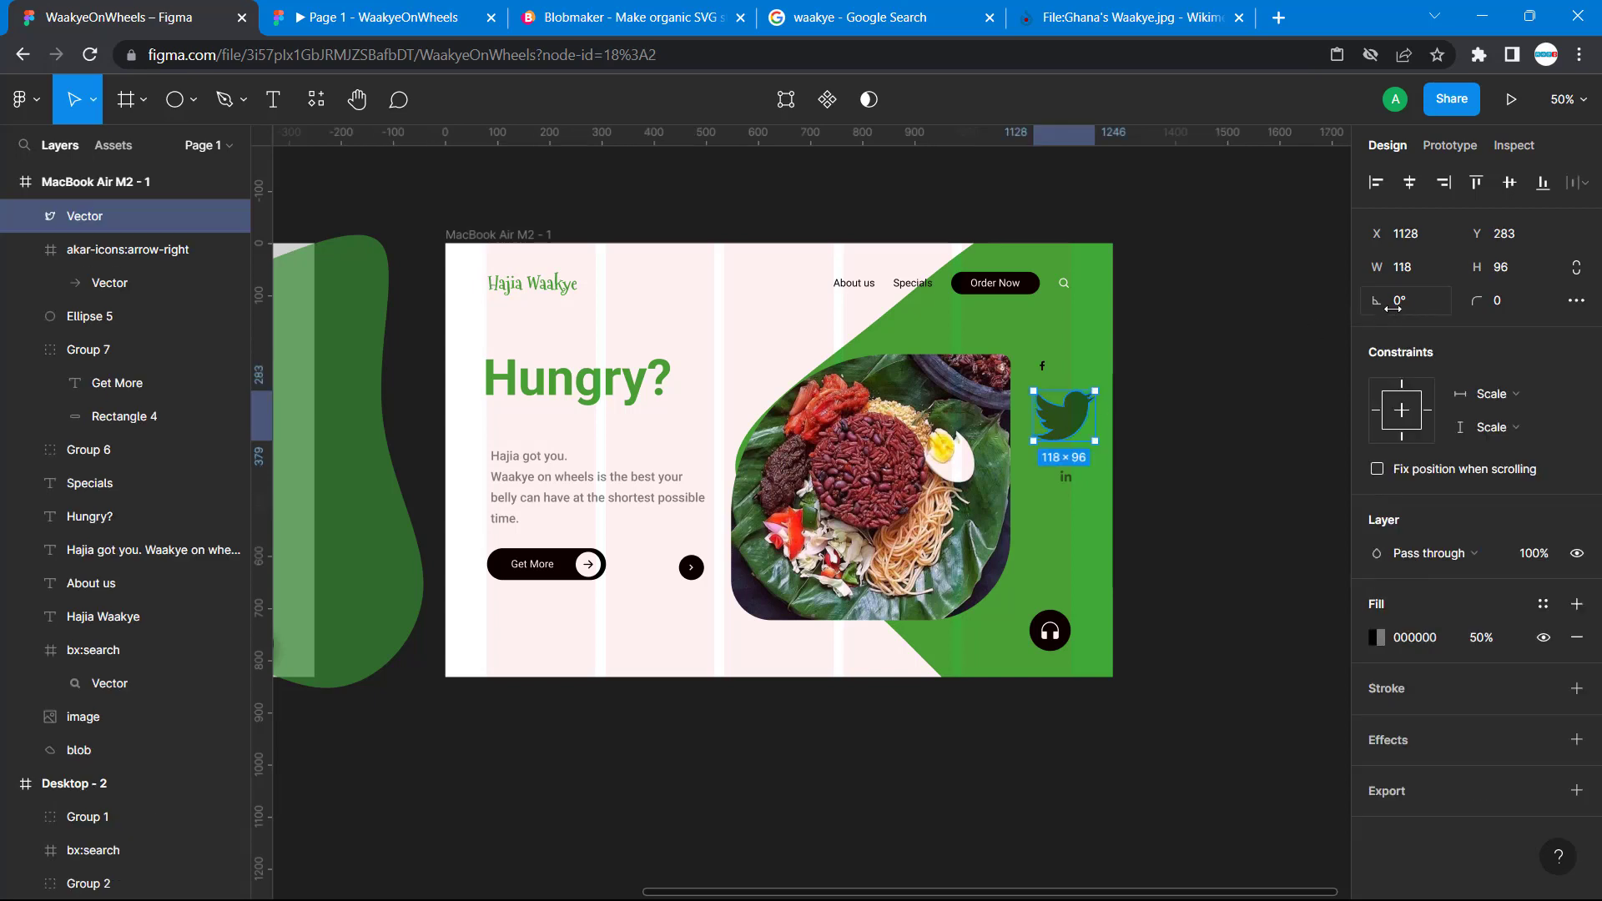
pyautogui.click(1415, 264)
pyautogui.write('28')
pyautogui.press('Tab')
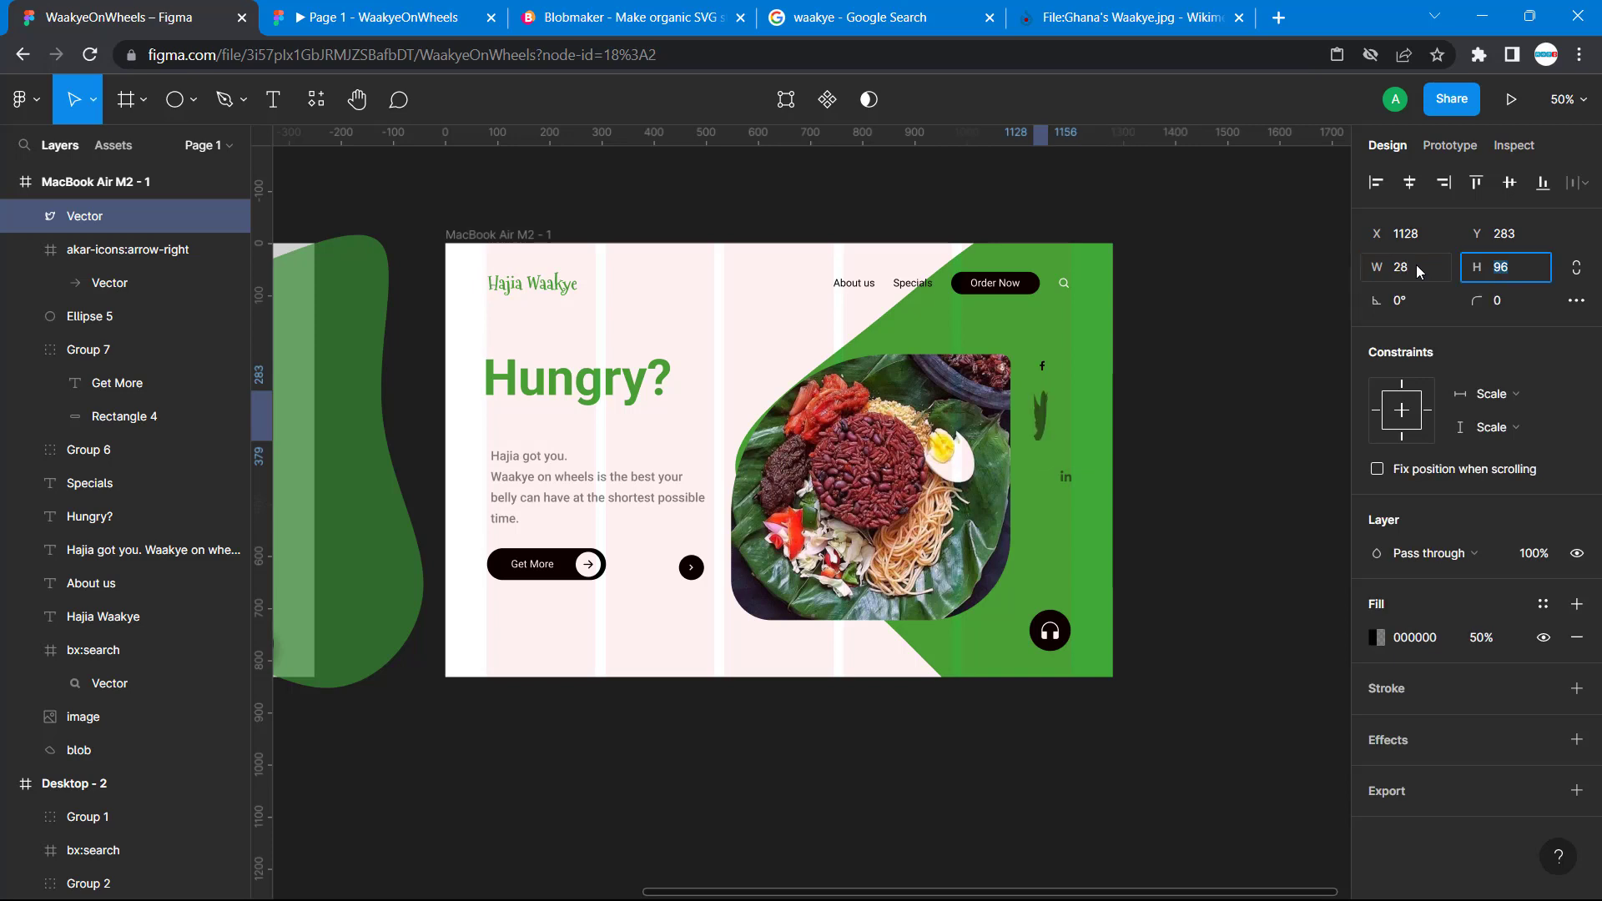
pyautogui.write('27')
pyautogui.press('Return')
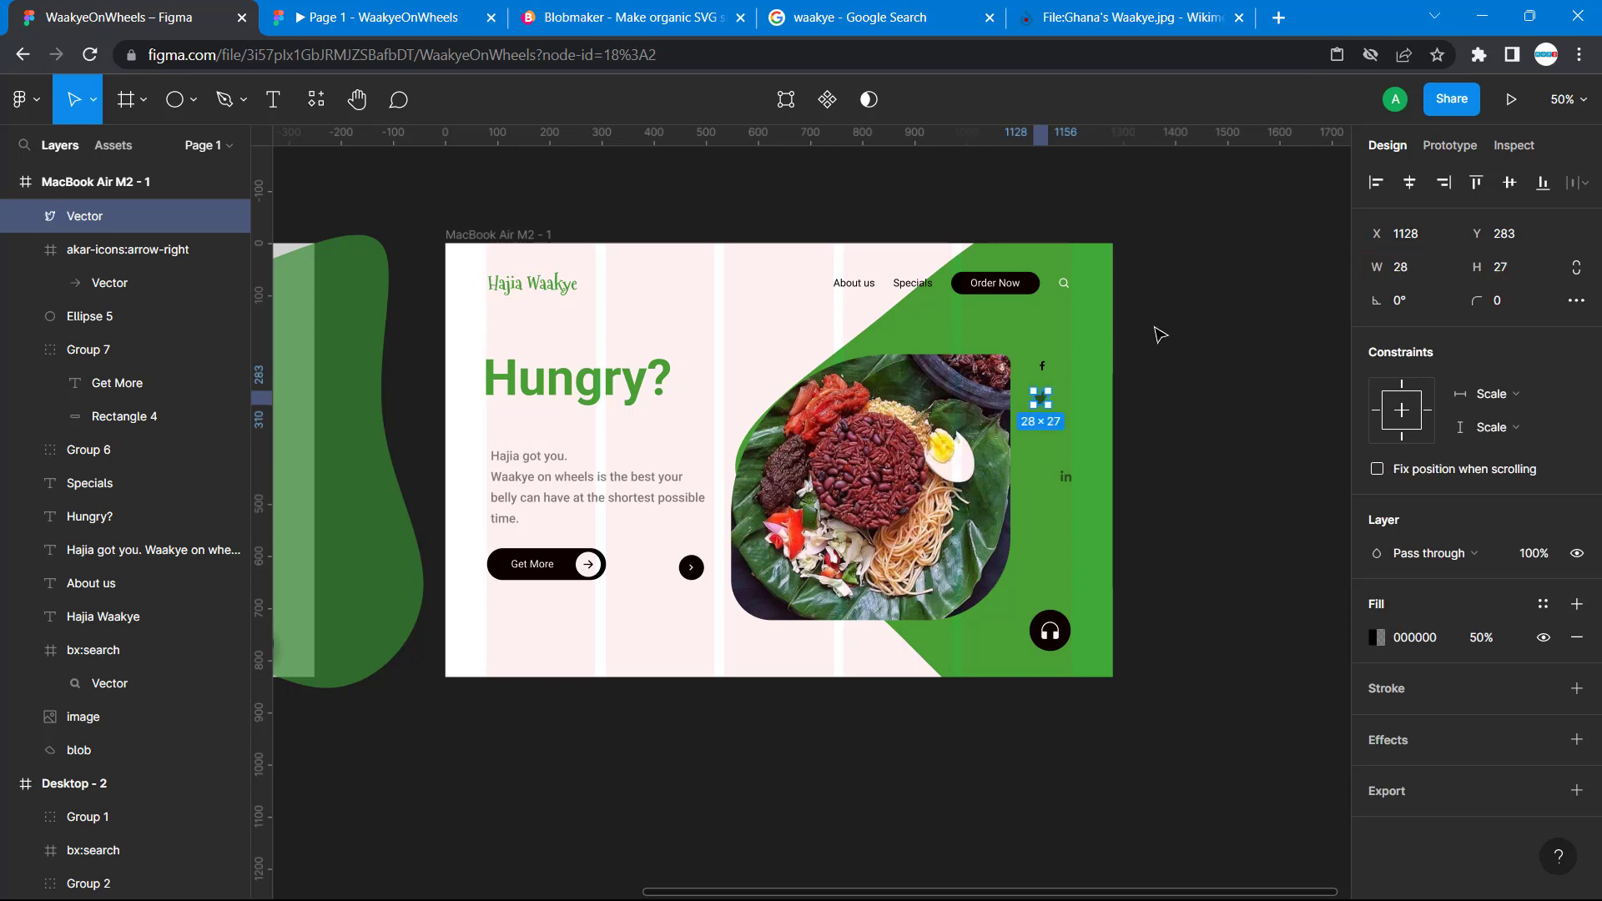
pyautogui.click(1163, 353)
pyautogui.moveTo(1043, 402); pyautogui.dragTo(1065, 429)
# Constrain the LinkedIn icon's proportions and set its width to 28.
pyautogui.click(1070, 477)
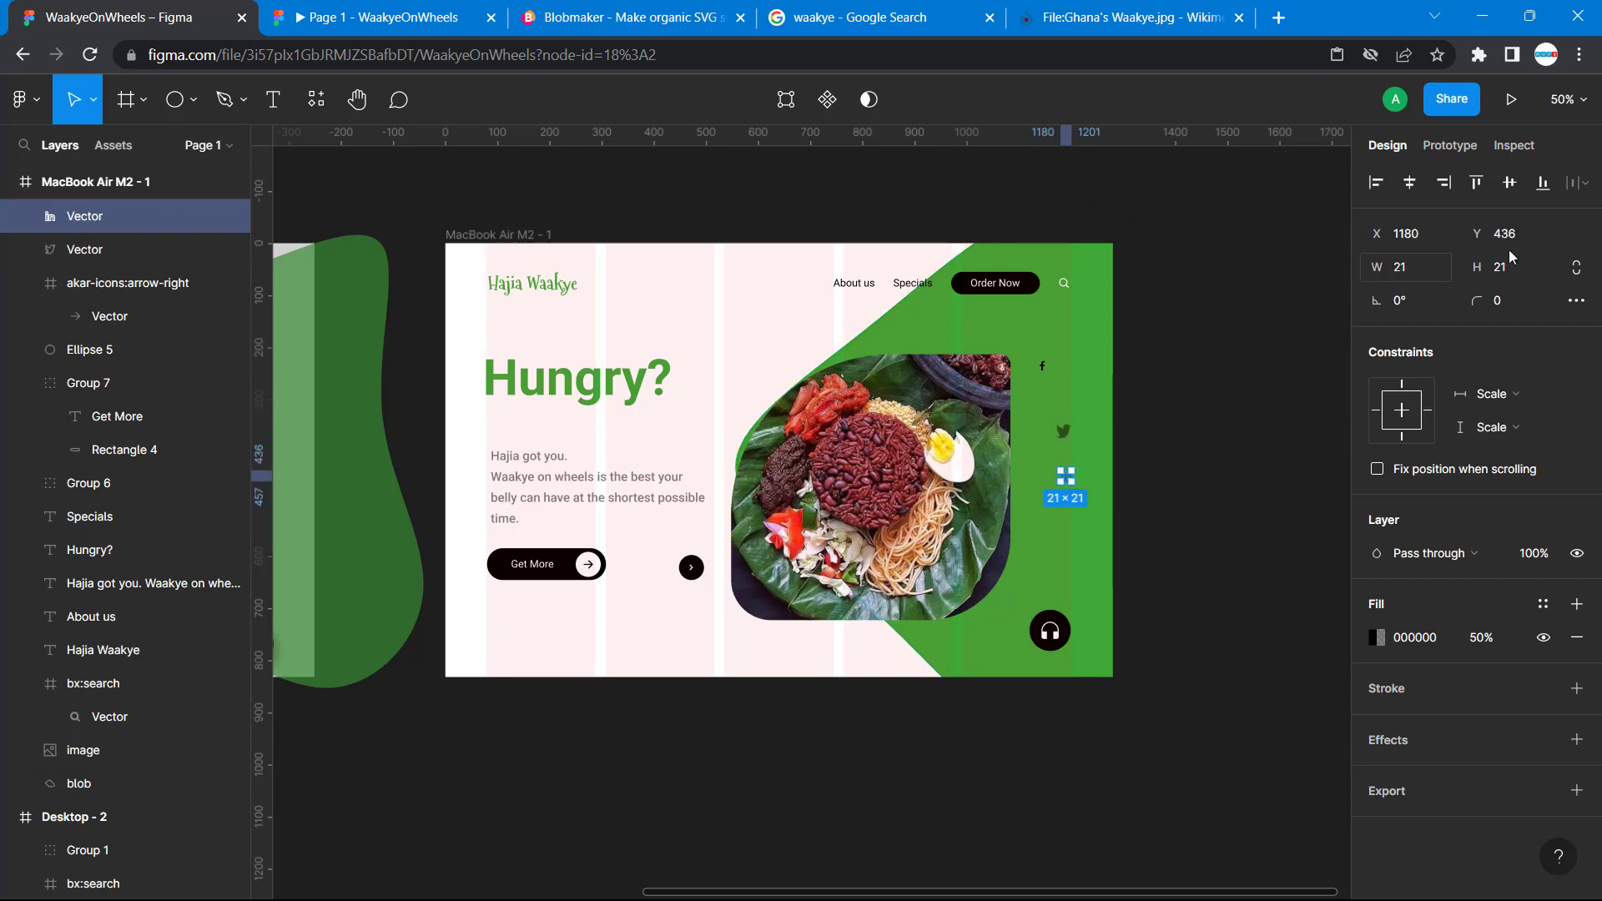
pyautogui.click(1575, 265)
pyautogui.click(1407, 276)
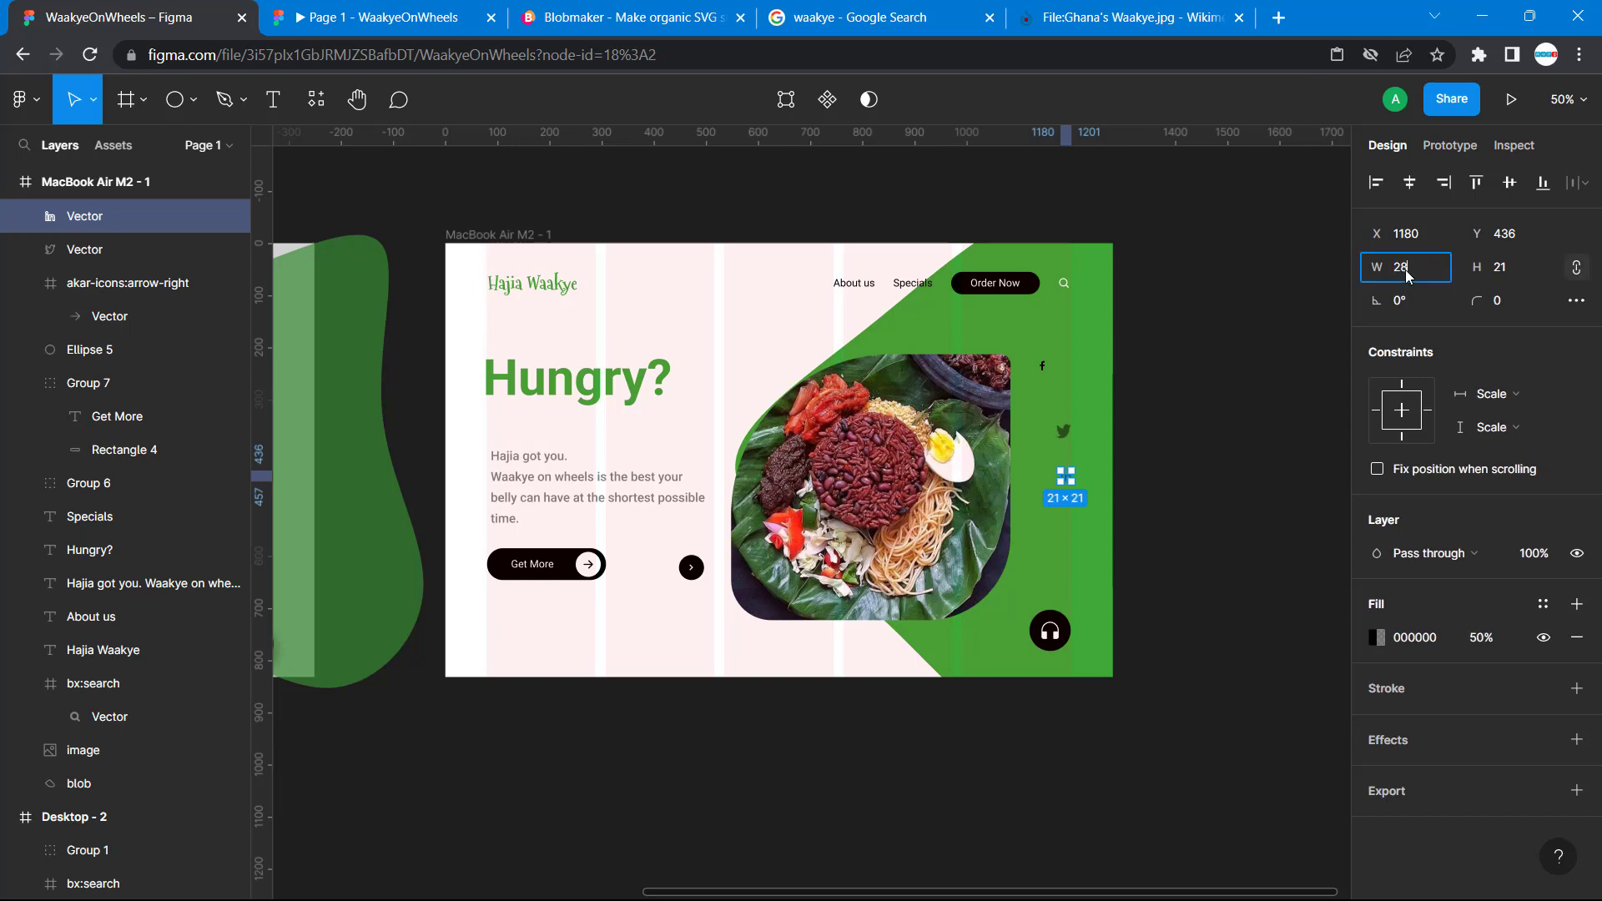
pyautogui.write('28')
pyautogui.press('Return')
pyautogui.click(1216, 388)
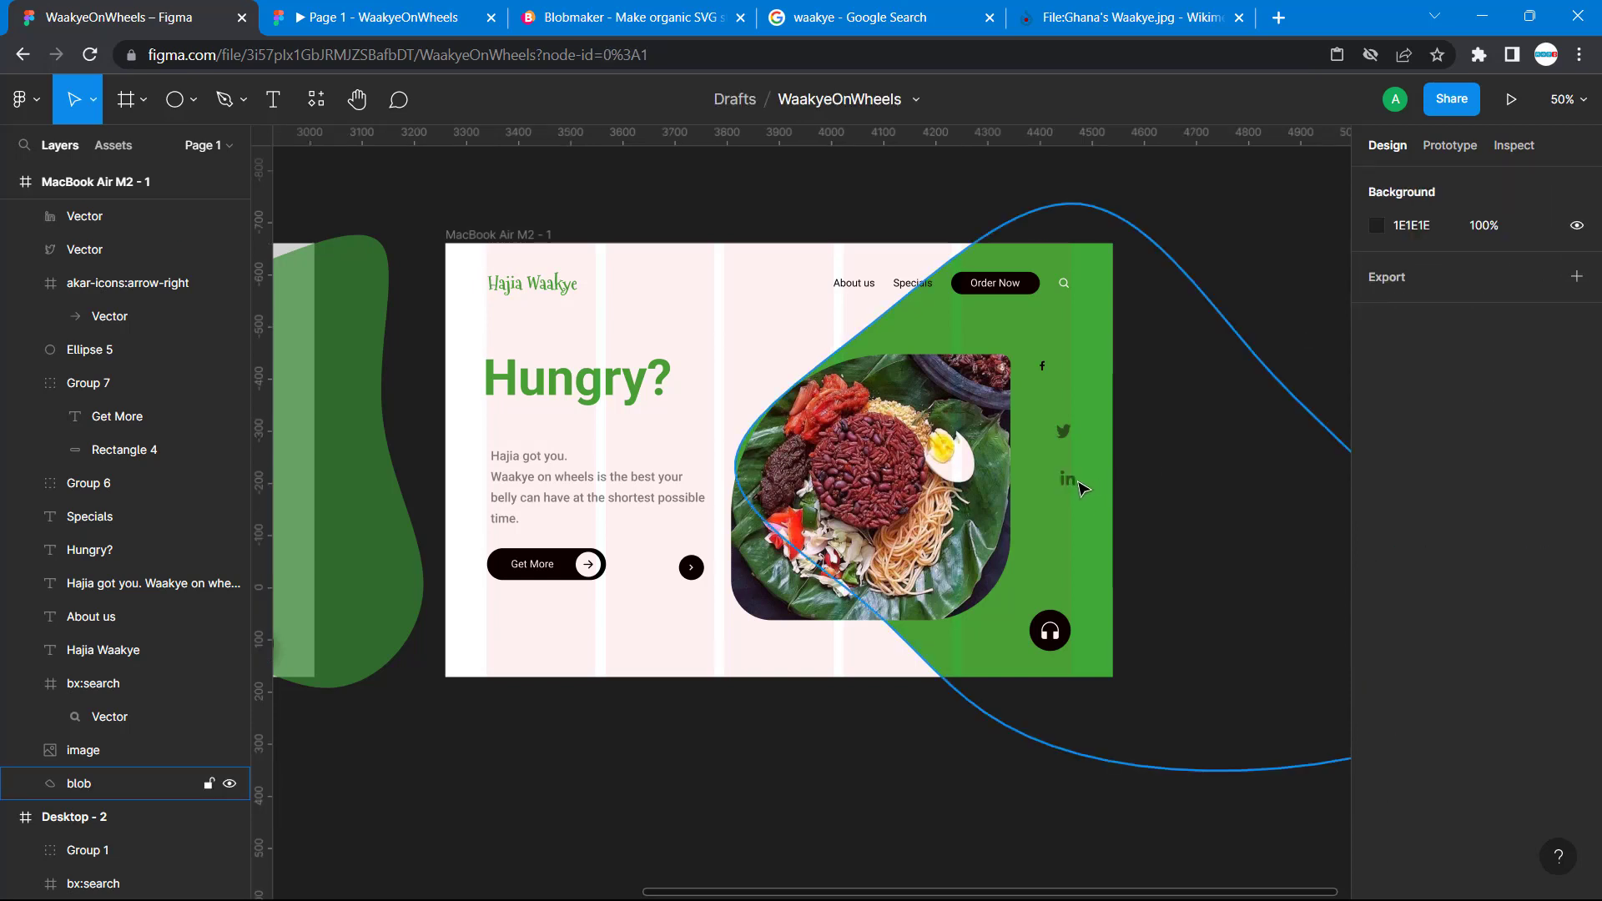
# Align the LinkedIn icon beneath the Twitter icon and move the Facebook icon above them to X 1175, Y 240.
pyautogui.moveTo(1078, 487); pyautogui.dragTo(1064, 483)
pyautogui.hotkey('ctrl', 'v')
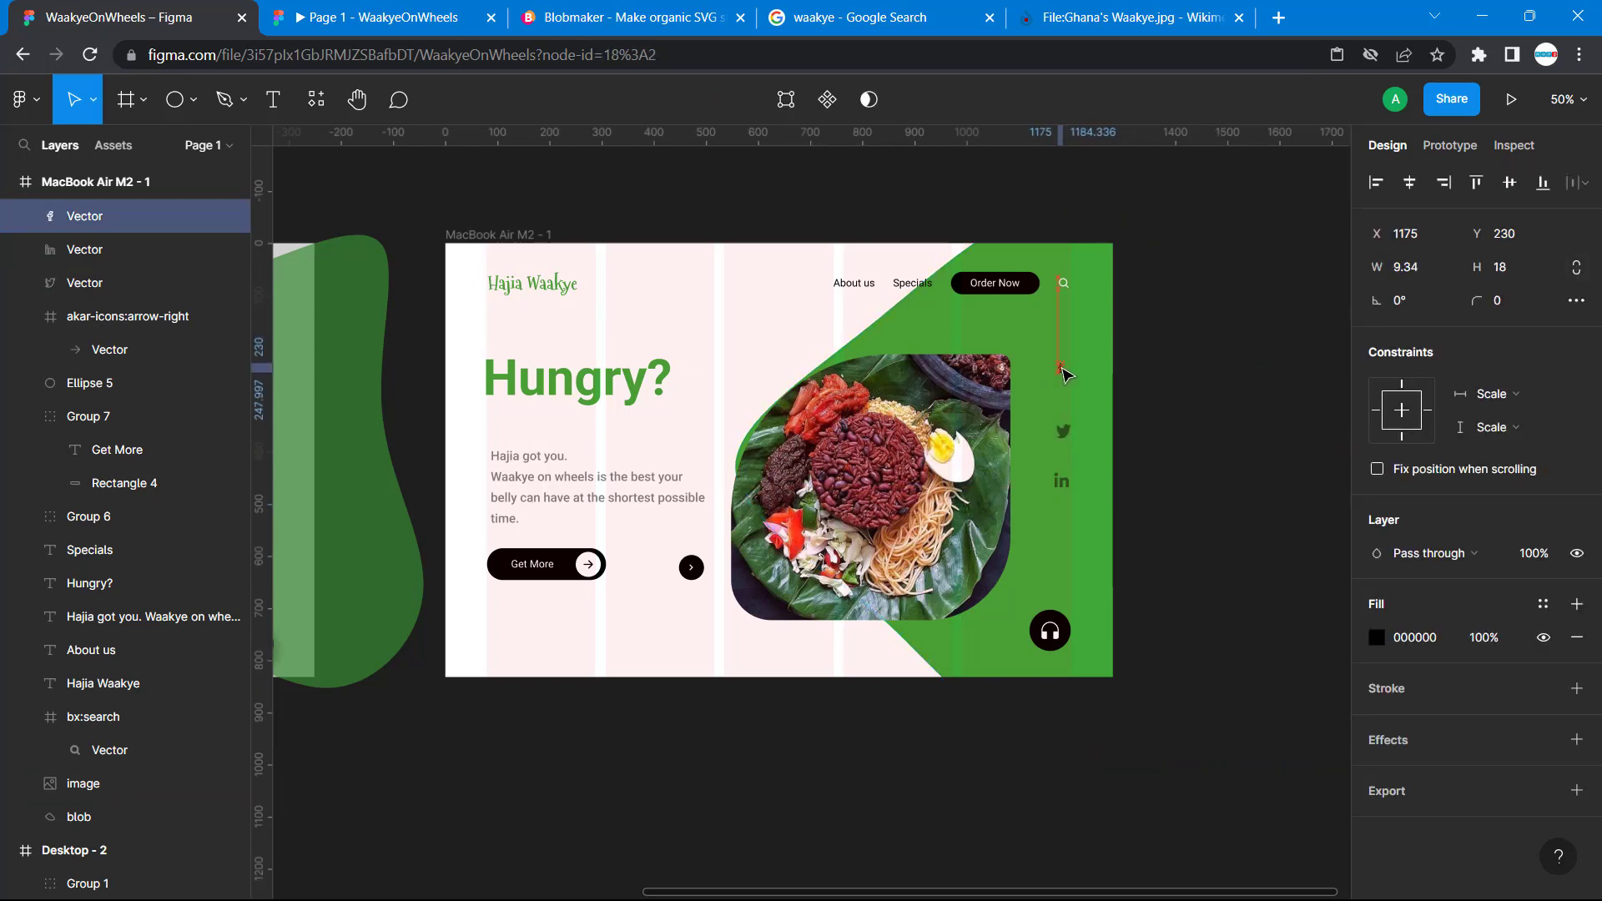
# Try to resize the Facebook icon to 28 × 28.
pyautogui.click(1415, 273)
pyautogui.press('Tab')
pyautogui.write('28')
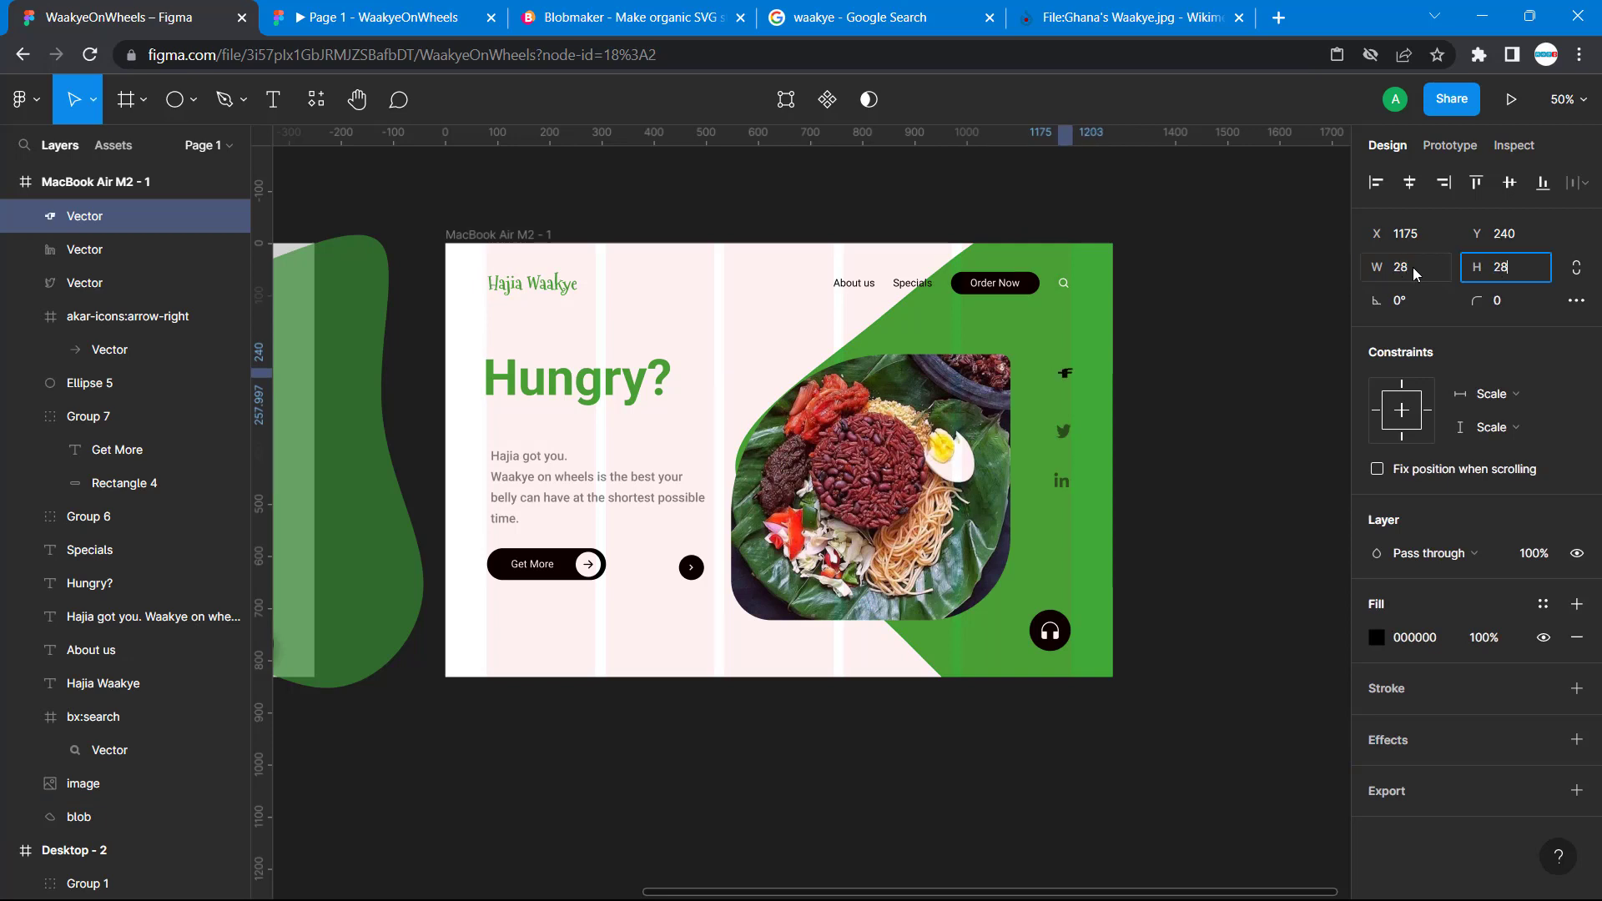
pyautogui.press('Return')
pyautogui.click(1204, 358)
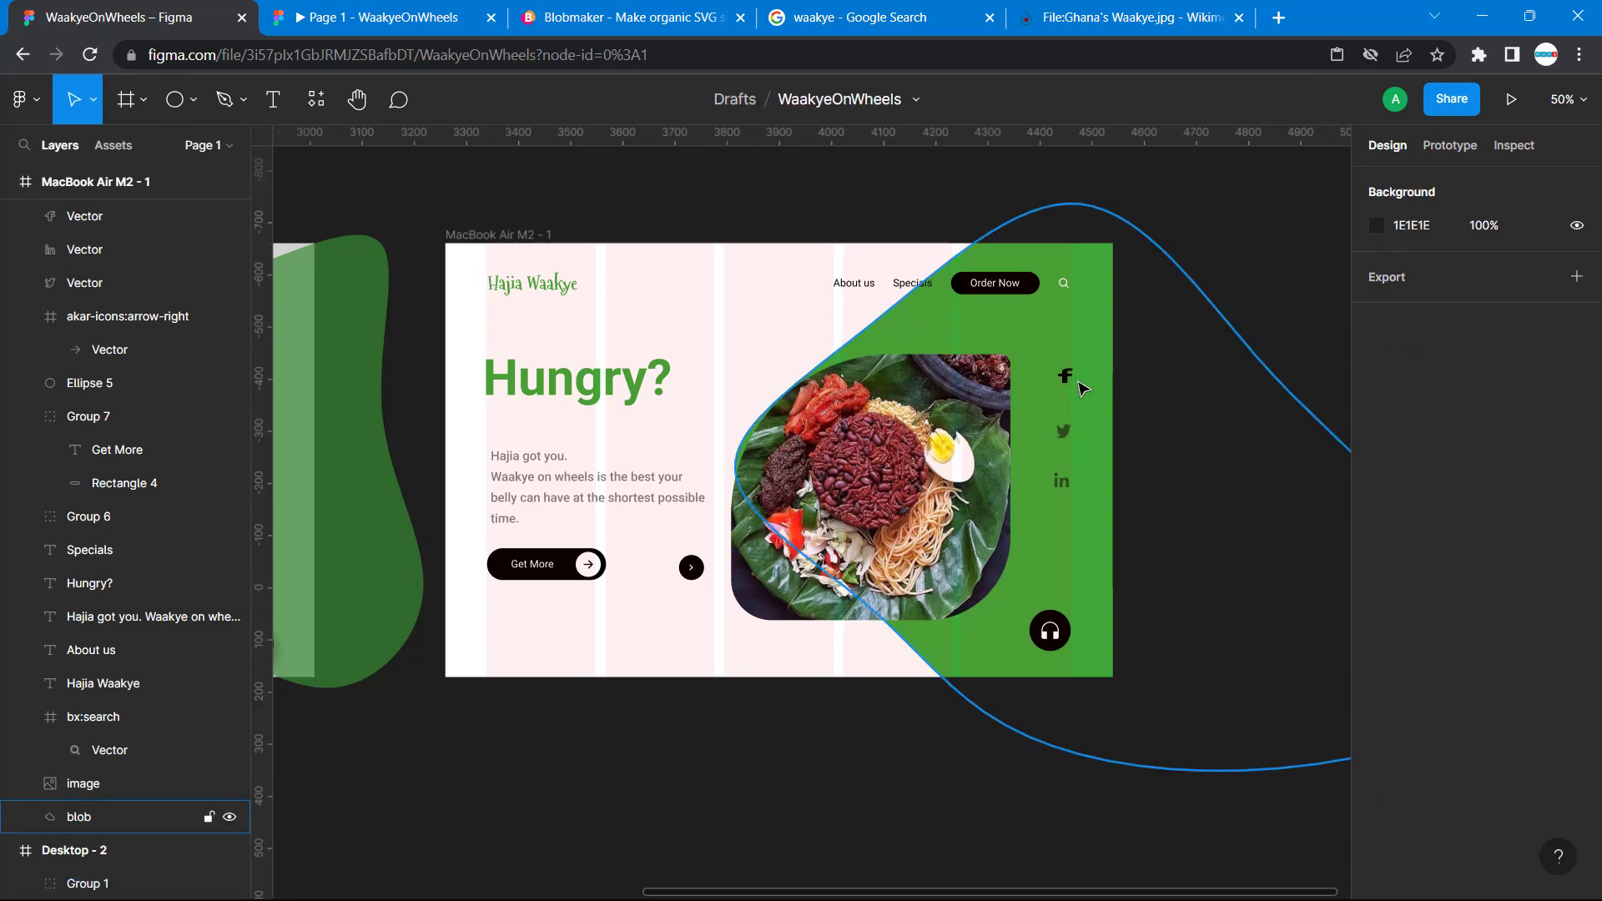
pyautogui.click(1066, 377)
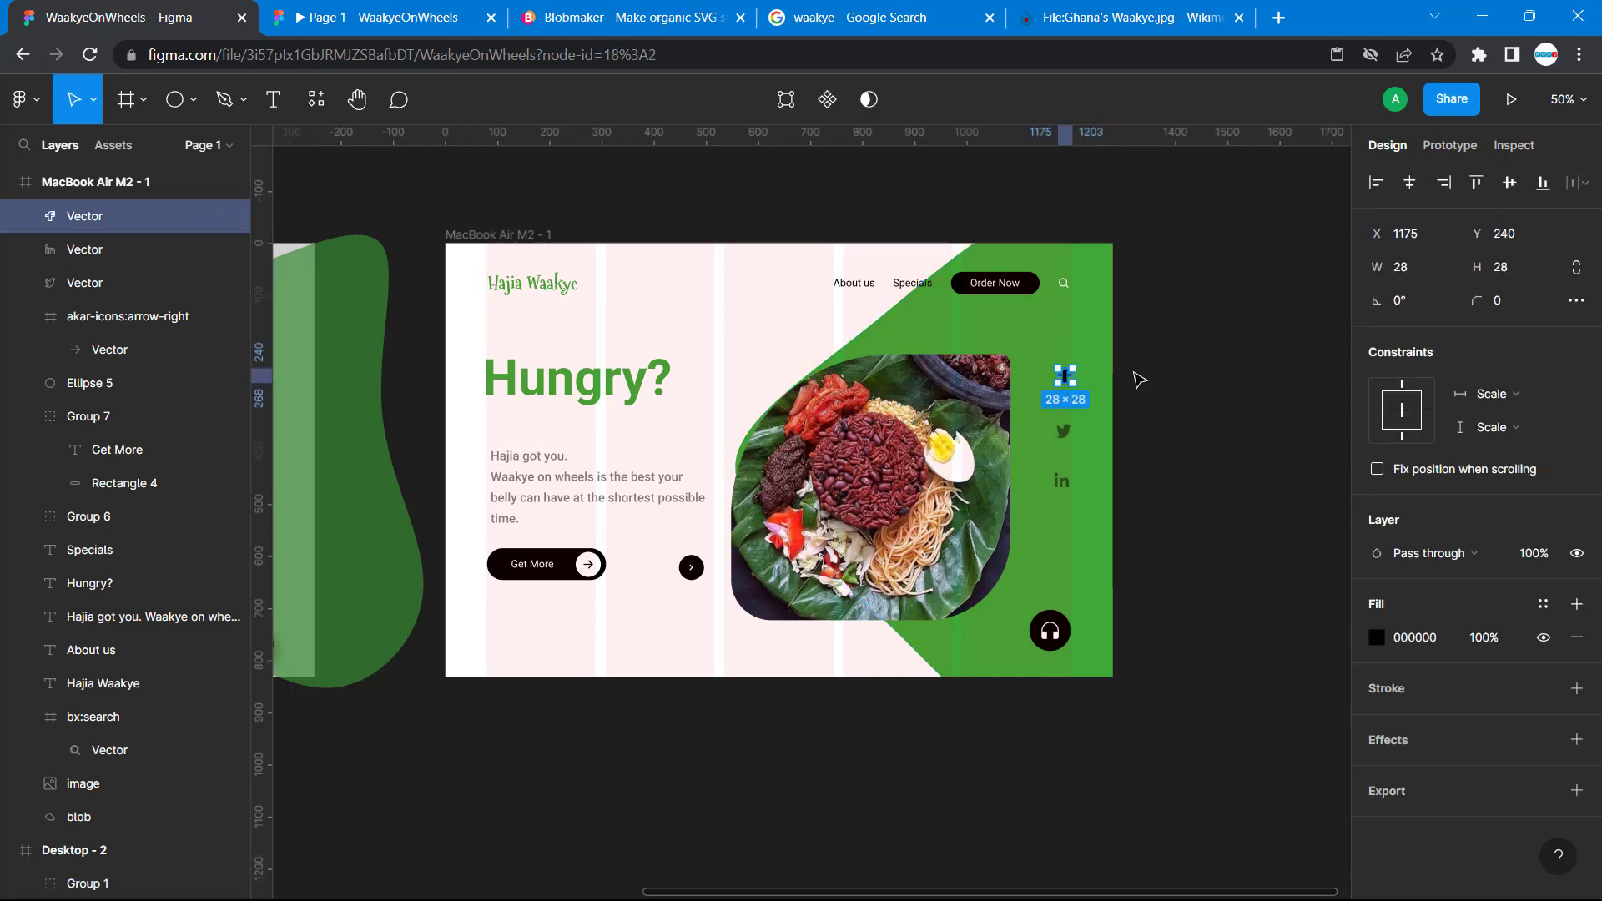
pyautogui.click(1138, 380)
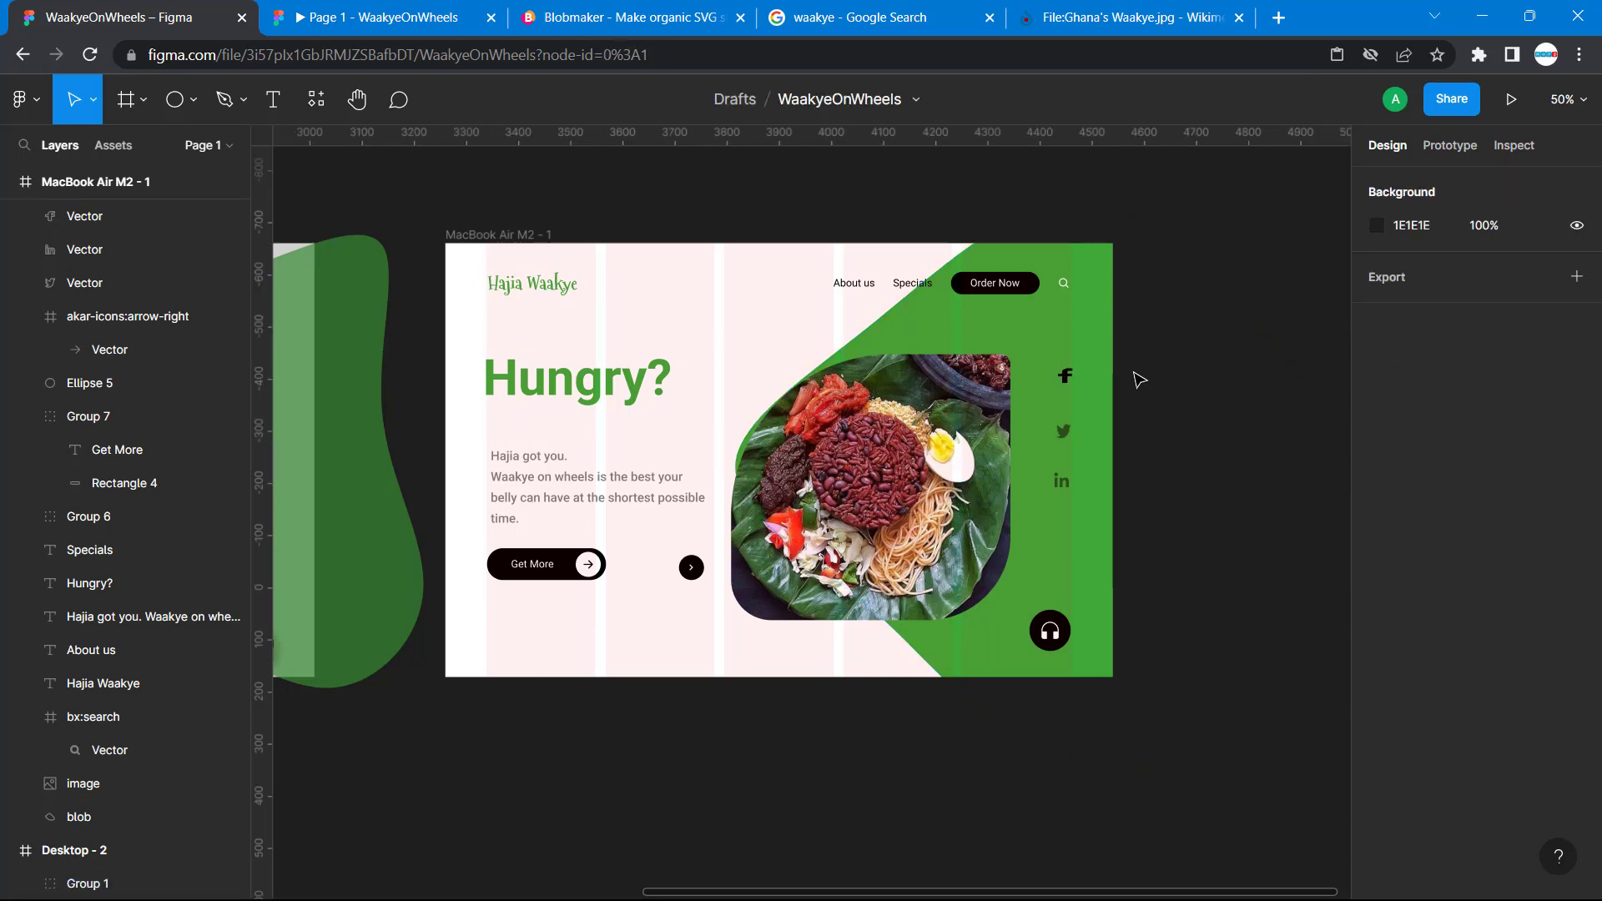
# Undo the resizing of the Facebook icon.
pyautogui.hotkey('ctrl', 'z')
pyautogui.click(1139, 380)
pyautogui.hotkey('ctrl', 'z')
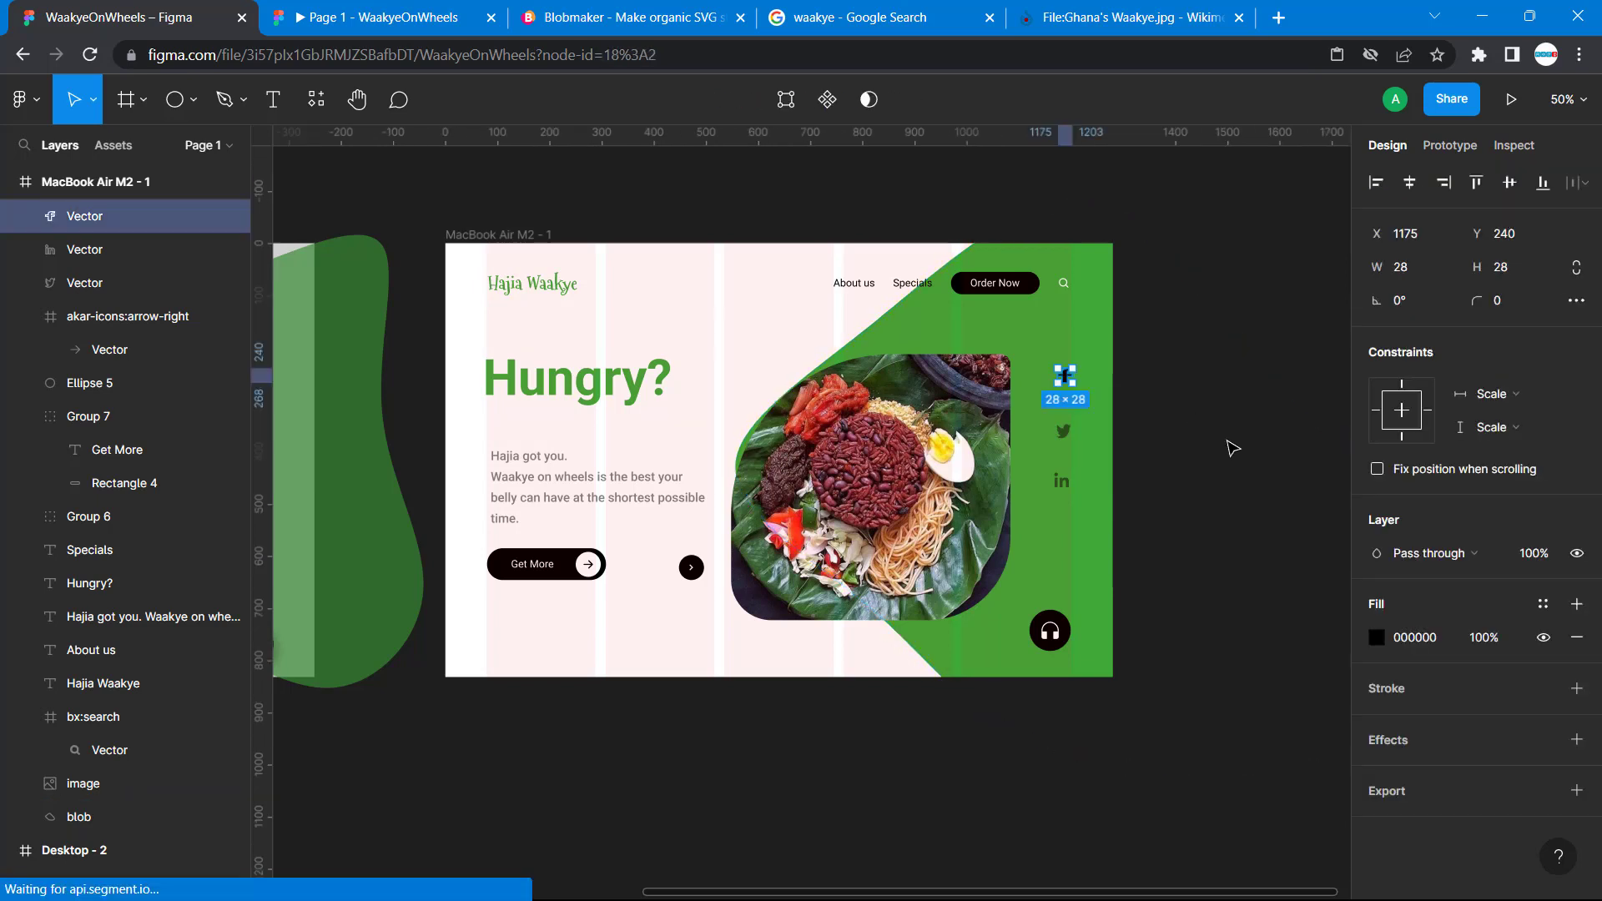
pyautogui.hotkey('ctrl', 'z')
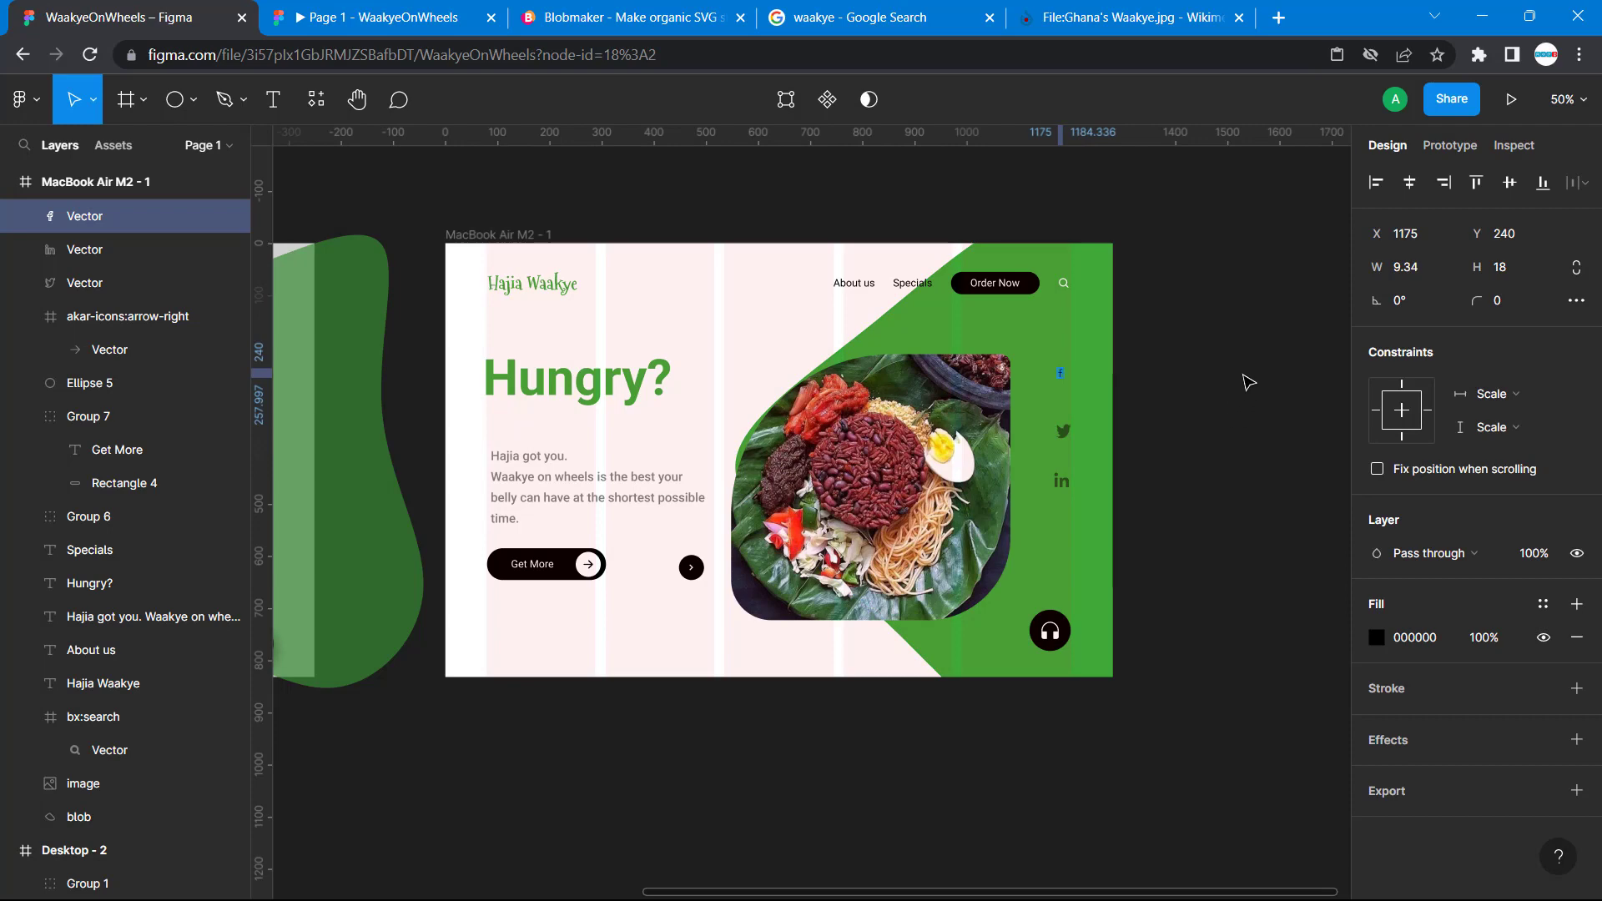
# Compare the Desktop - 2 and MacBook Air M2 - 1 frames in the prototype preview and return to the design file.
pyautogui.click(388, 21)
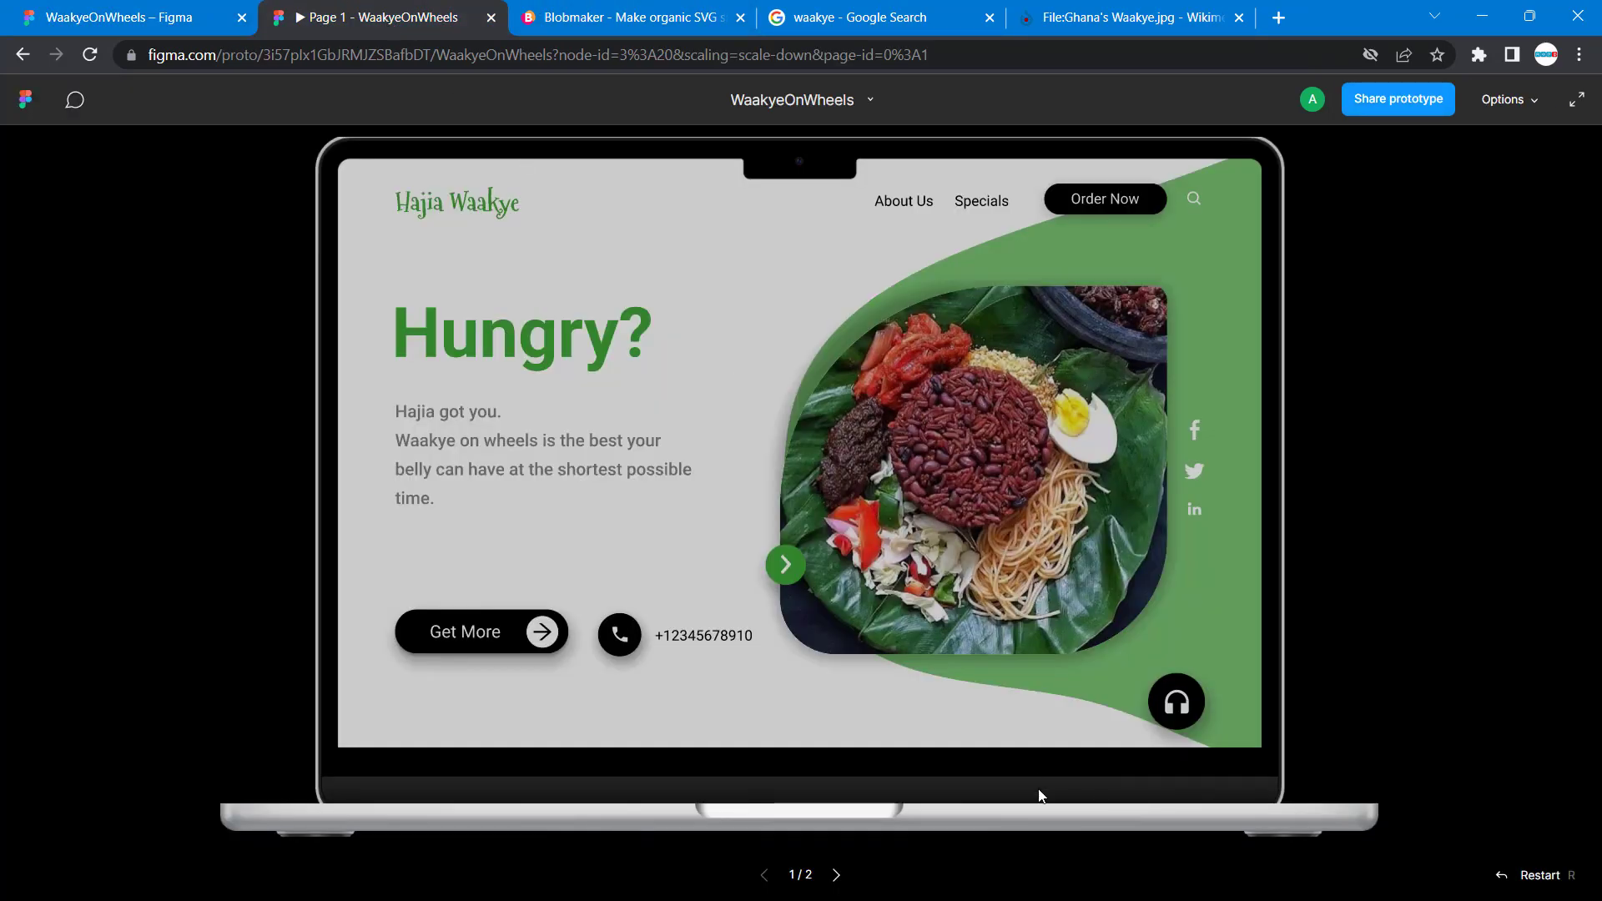
pyautogui.click(838, 874)
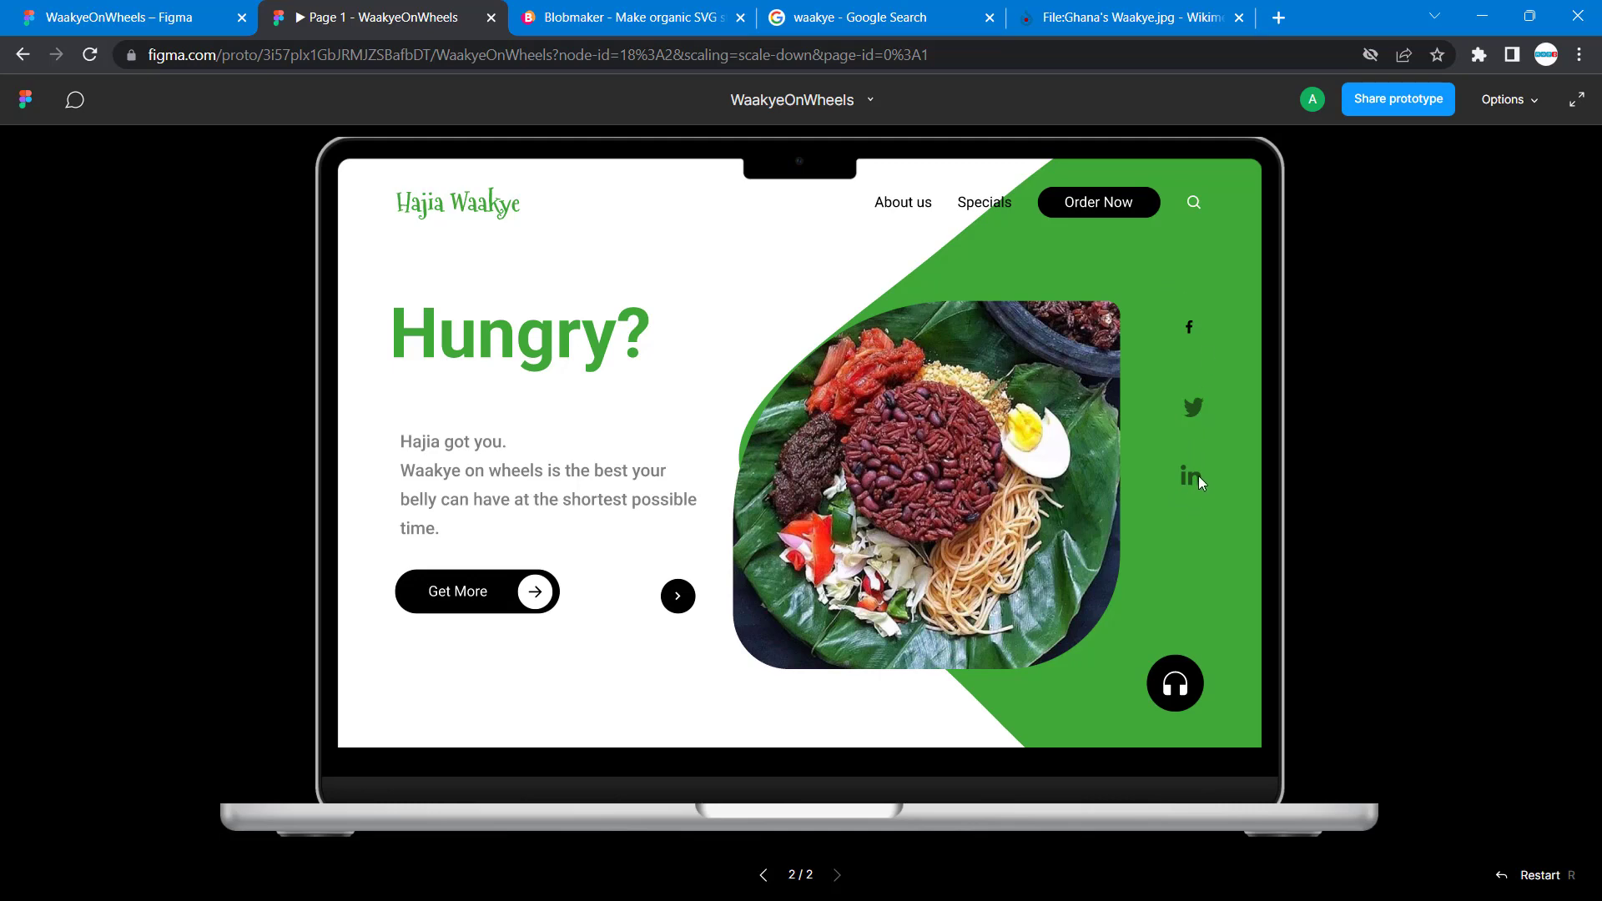
pyautogui.click(206, 16)
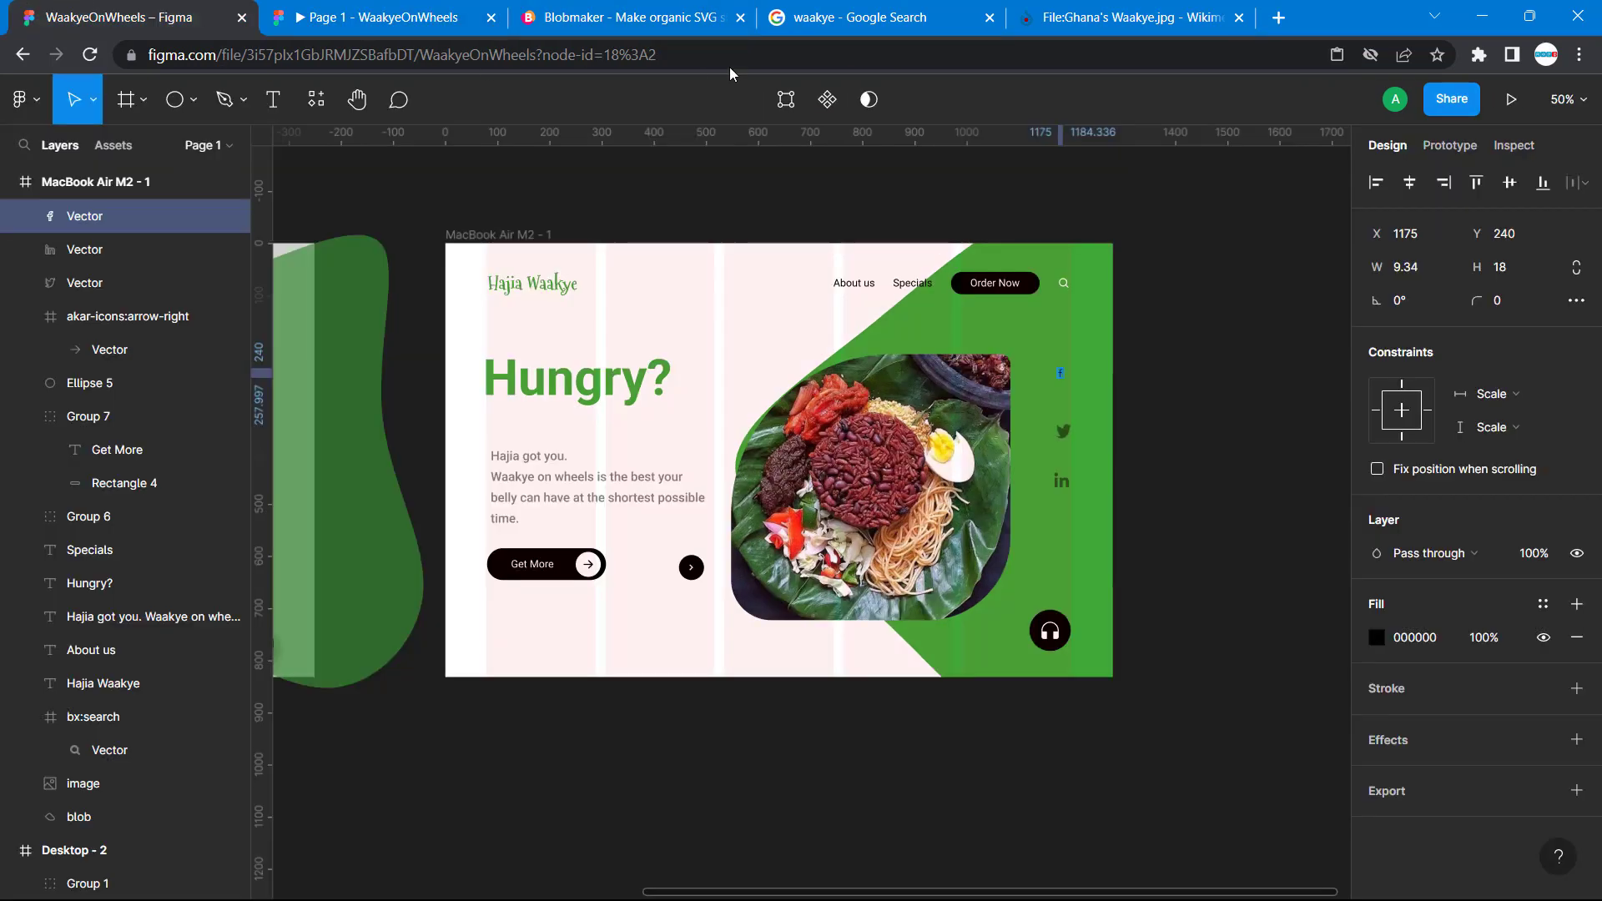
# Select the Facebook, Twitter and LinkedIn icons in the MacBook Air M2 - 1 frame and recolor them to solid white FFFFFF.
pyautogui.press('Escape')
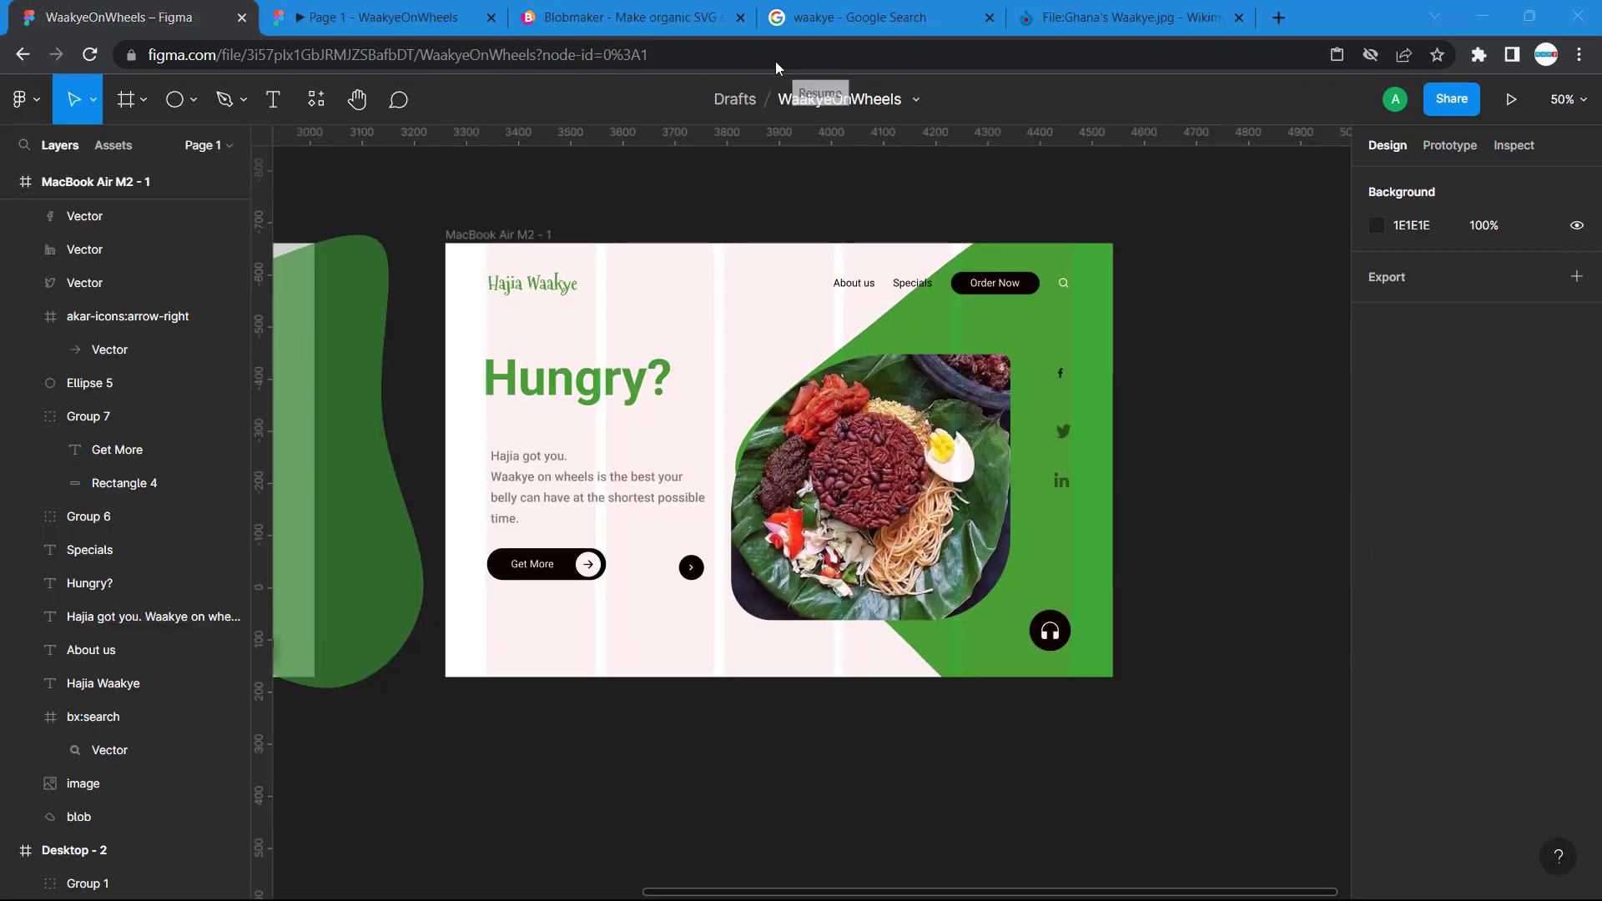
pyautogui.click(1065, 429)
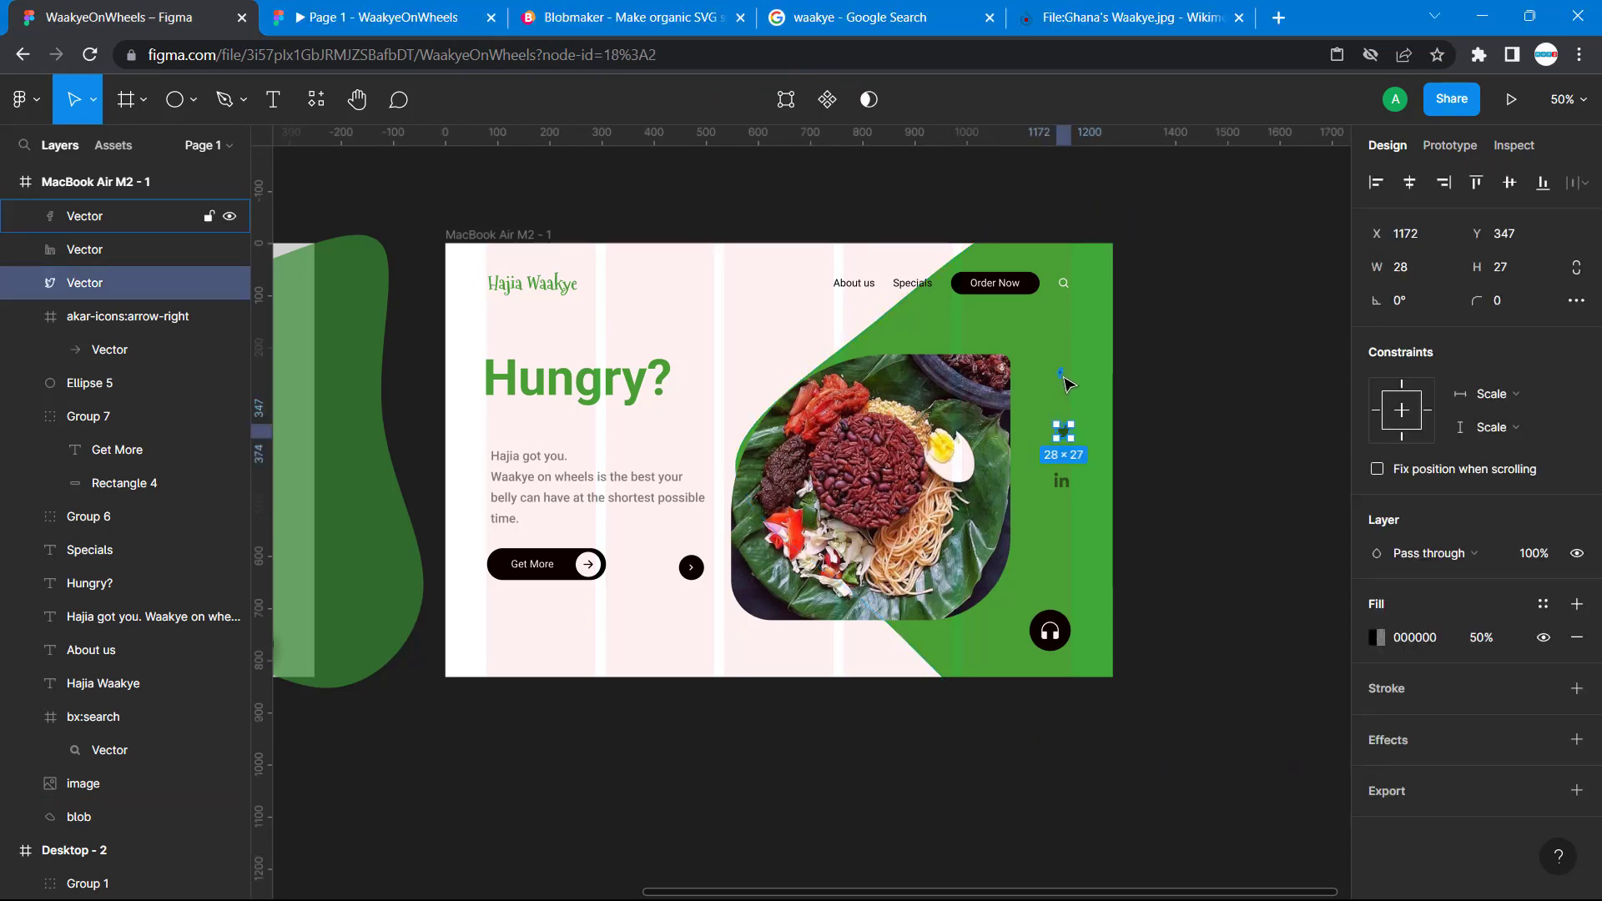
pyautogui.keyDown('shift'); pyautogui.click(1061, 374); pyautogui.keyUp('shift')
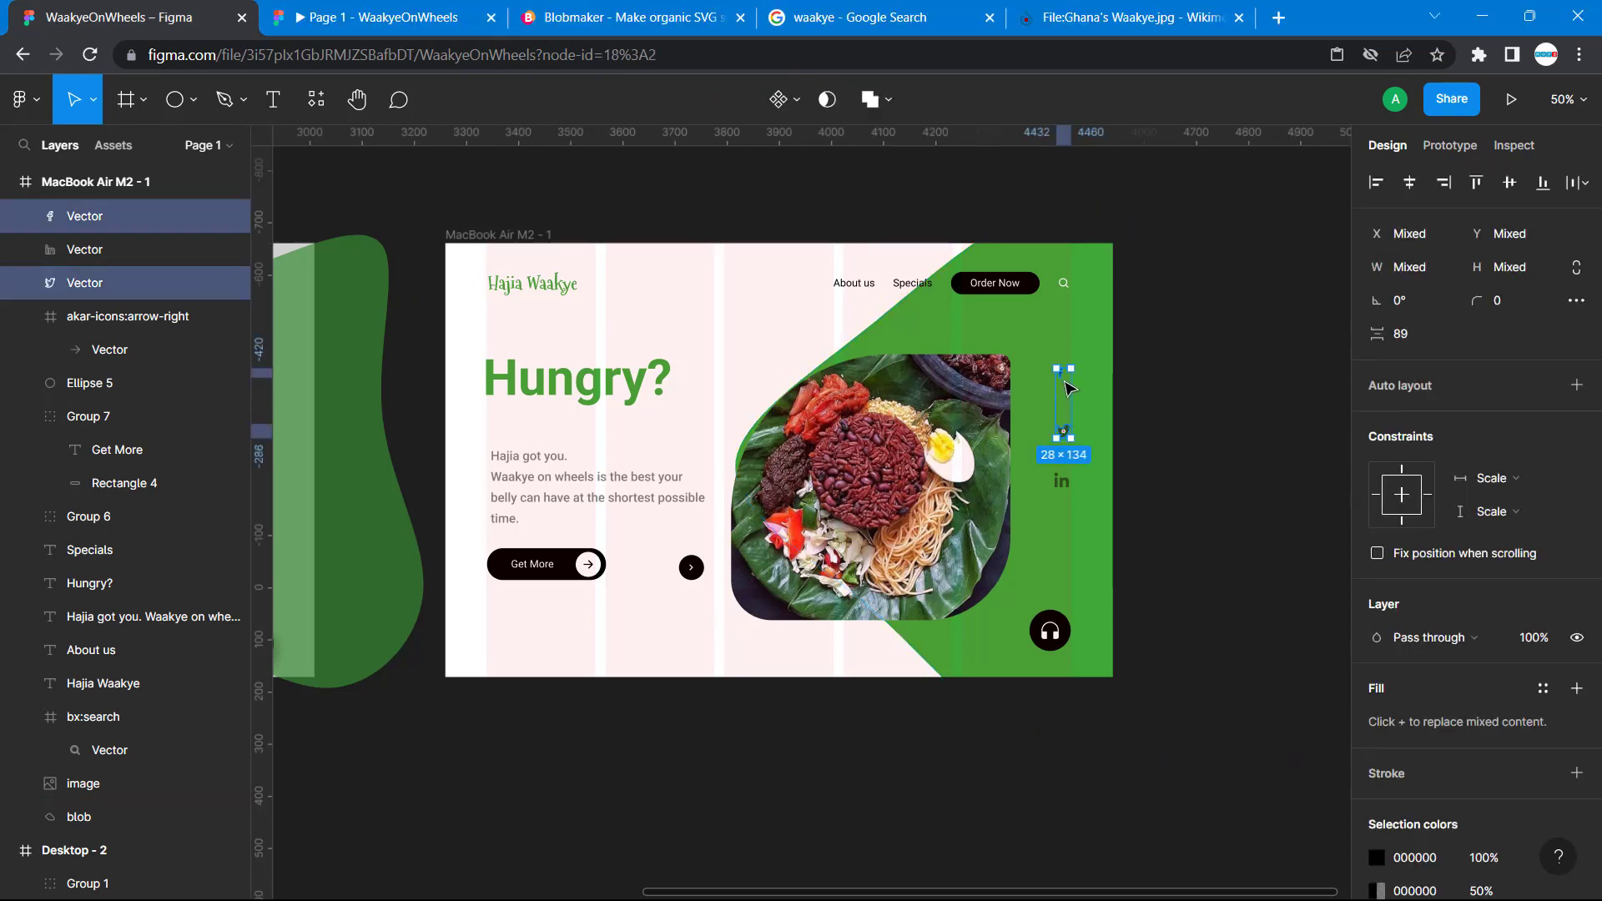
pyautogui.keyDown('shift'); pyautogui.click(1064, 486); pyautogui.keyUp('shift')
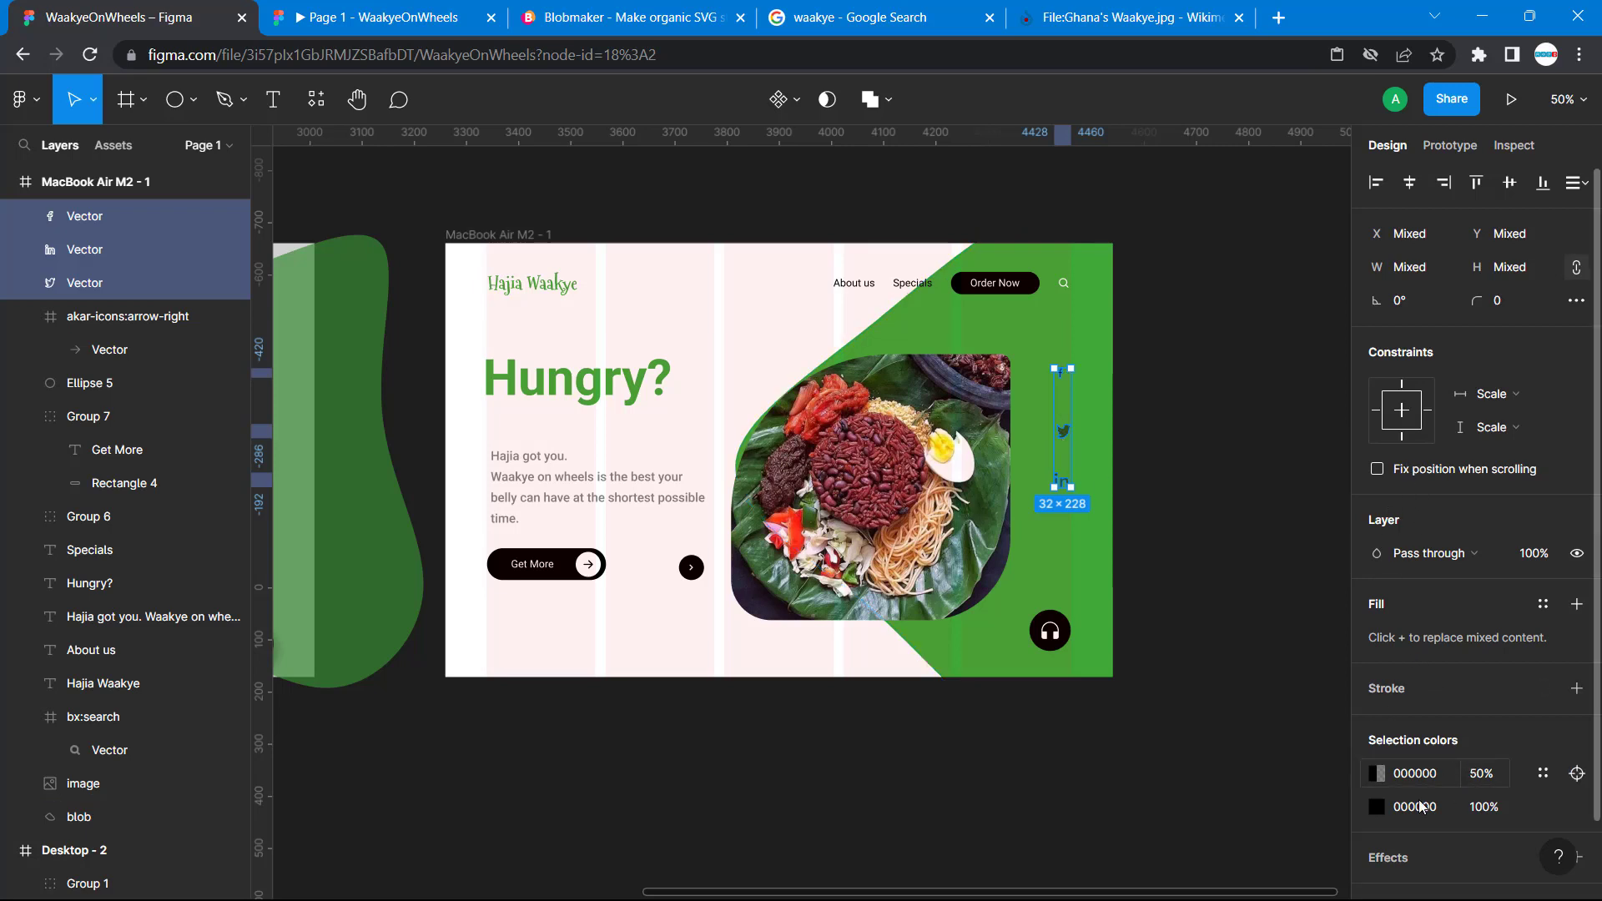
pyautogui.click(1376, 806)
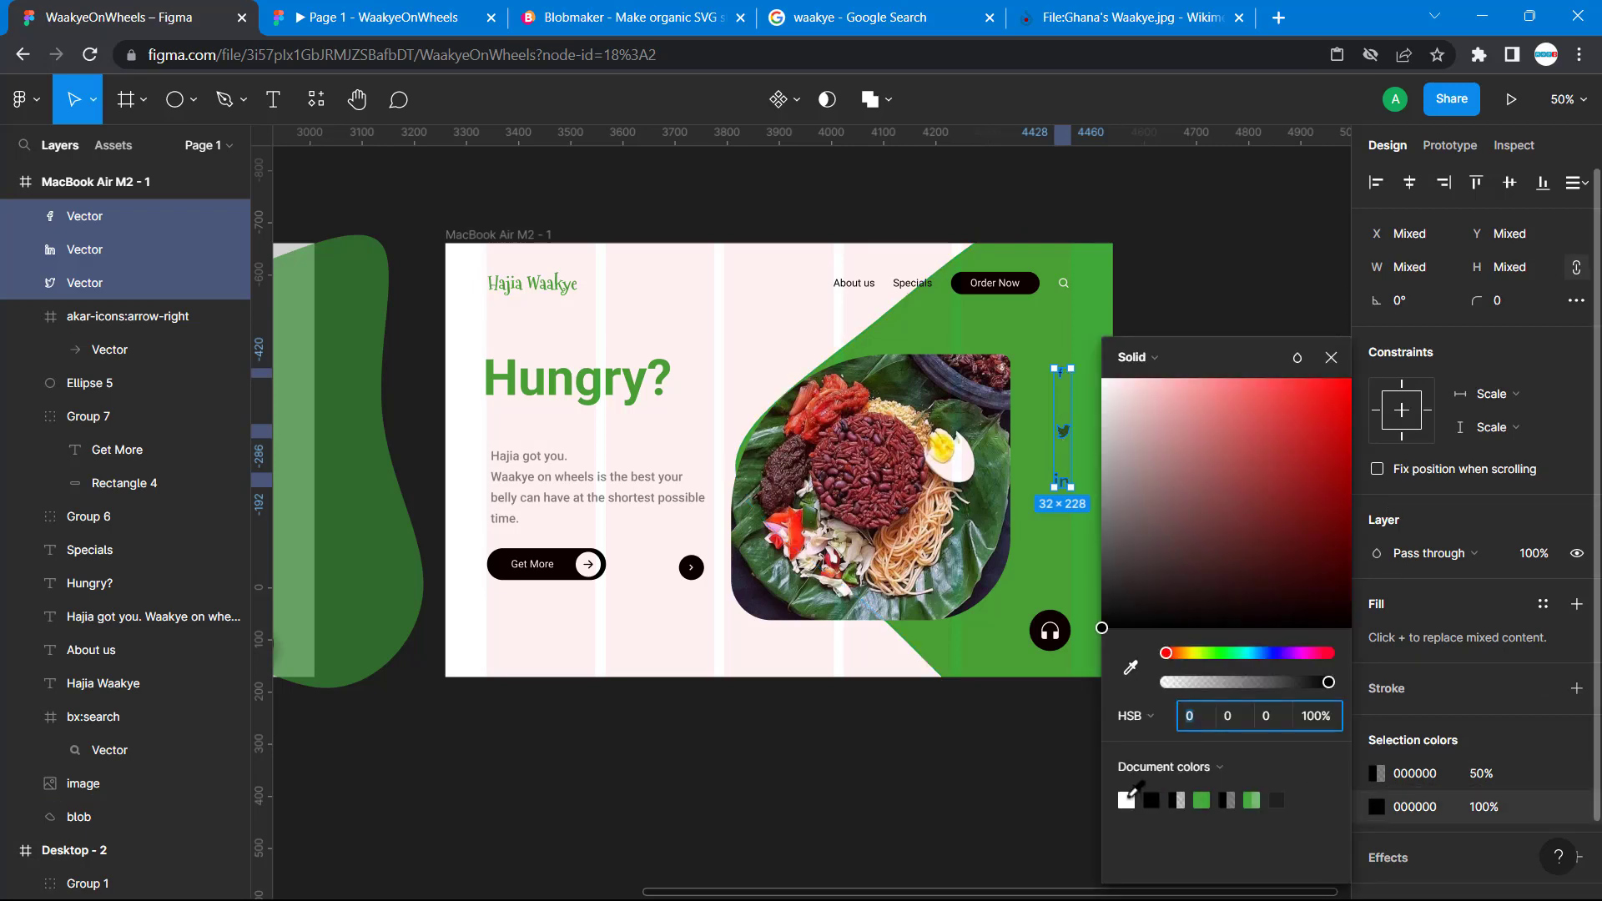
pyautogui.click(1171, 283)
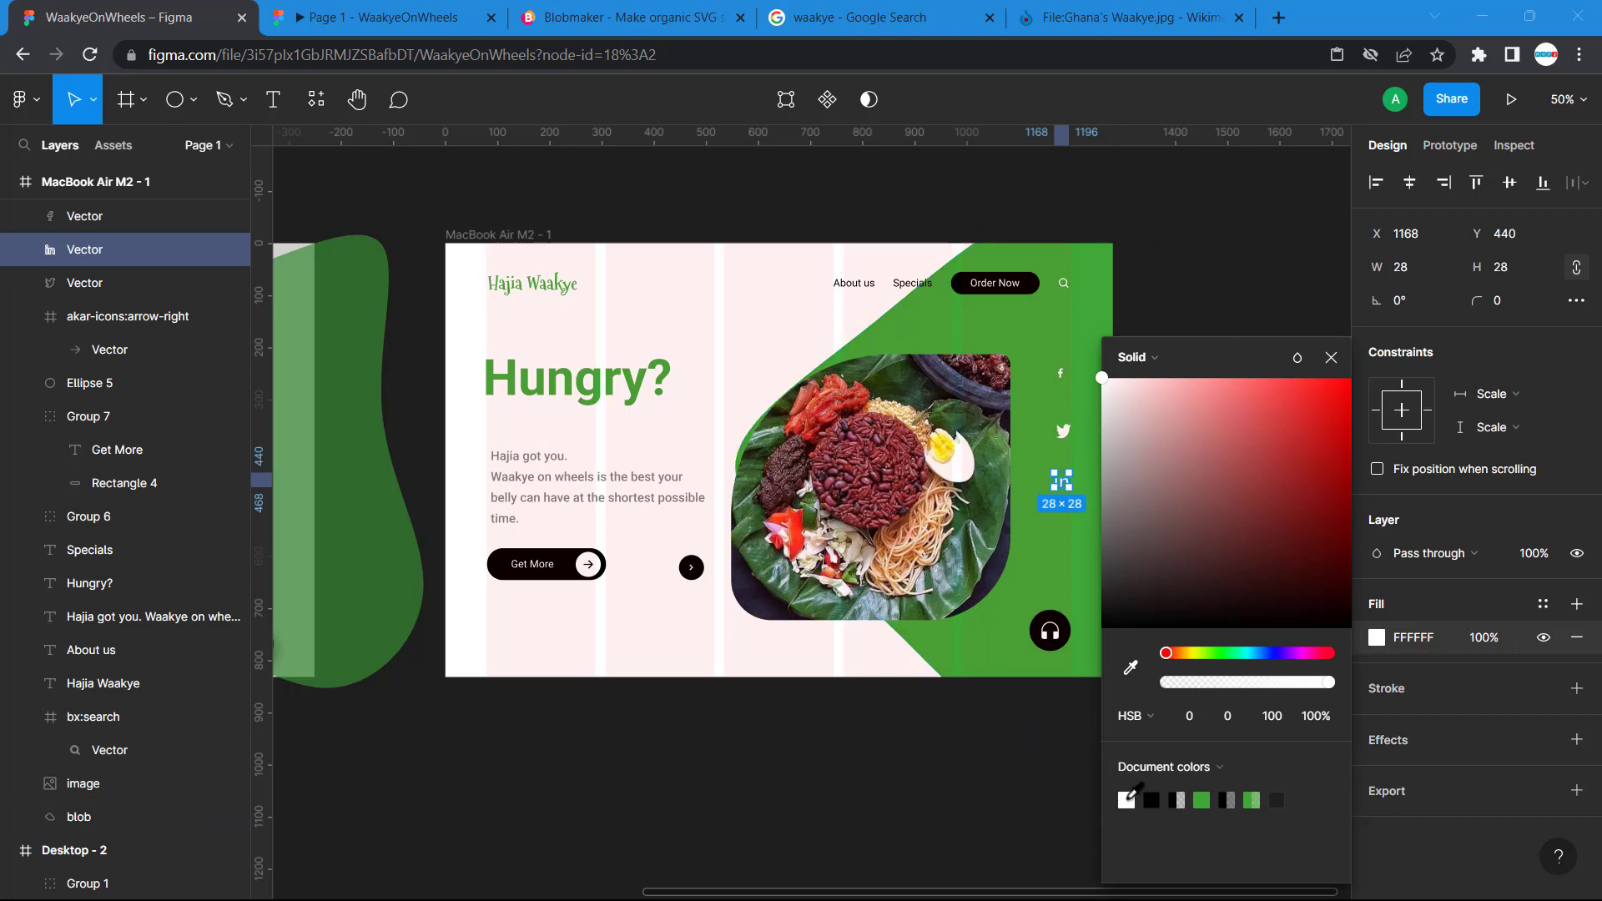
pyautogui.click(1009, 715)
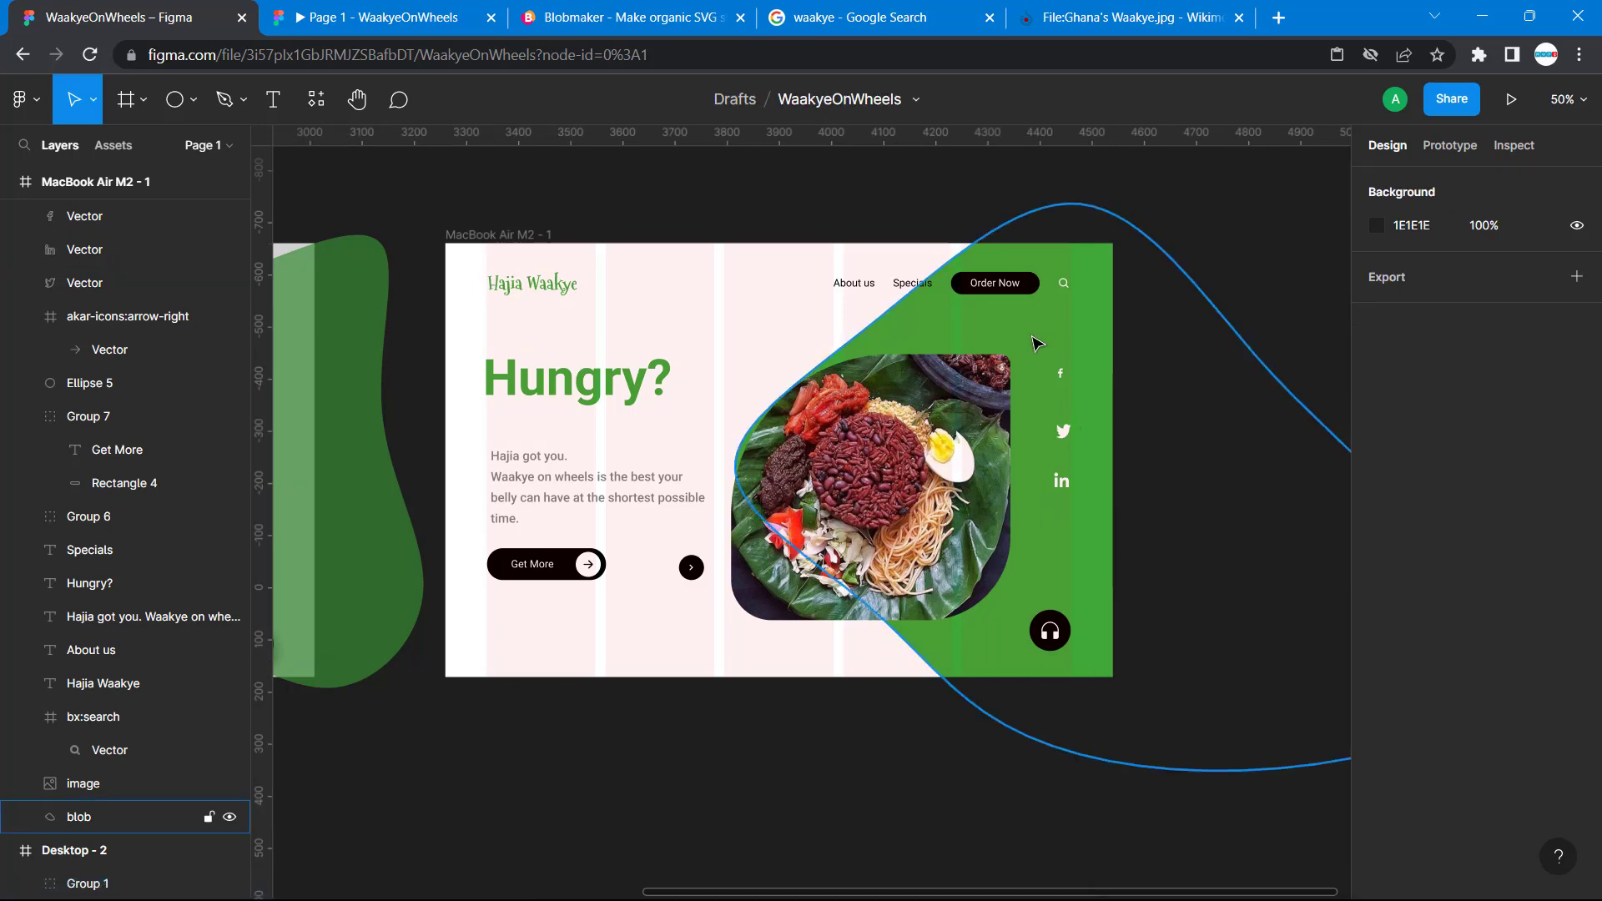
# Examine the headphones button and Facebook icon in the Desktop - 2 frame and compare them with the MacBook Air M2 - 1 prototype preview.
pyautogui.click(430, 13)
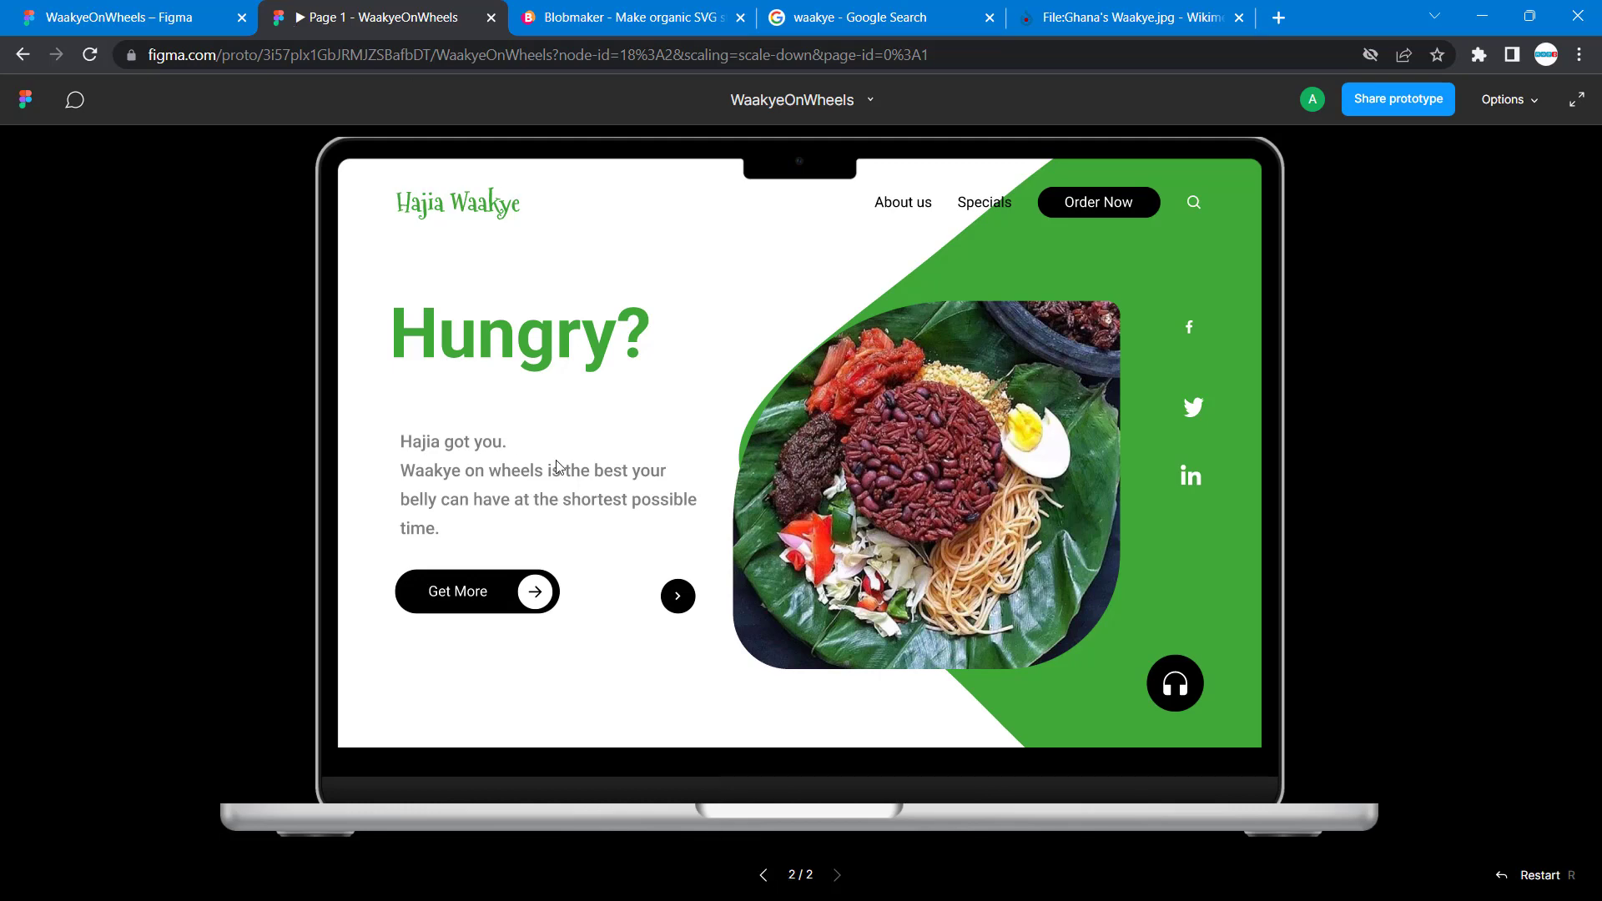
pyautogui.click(94, 16)
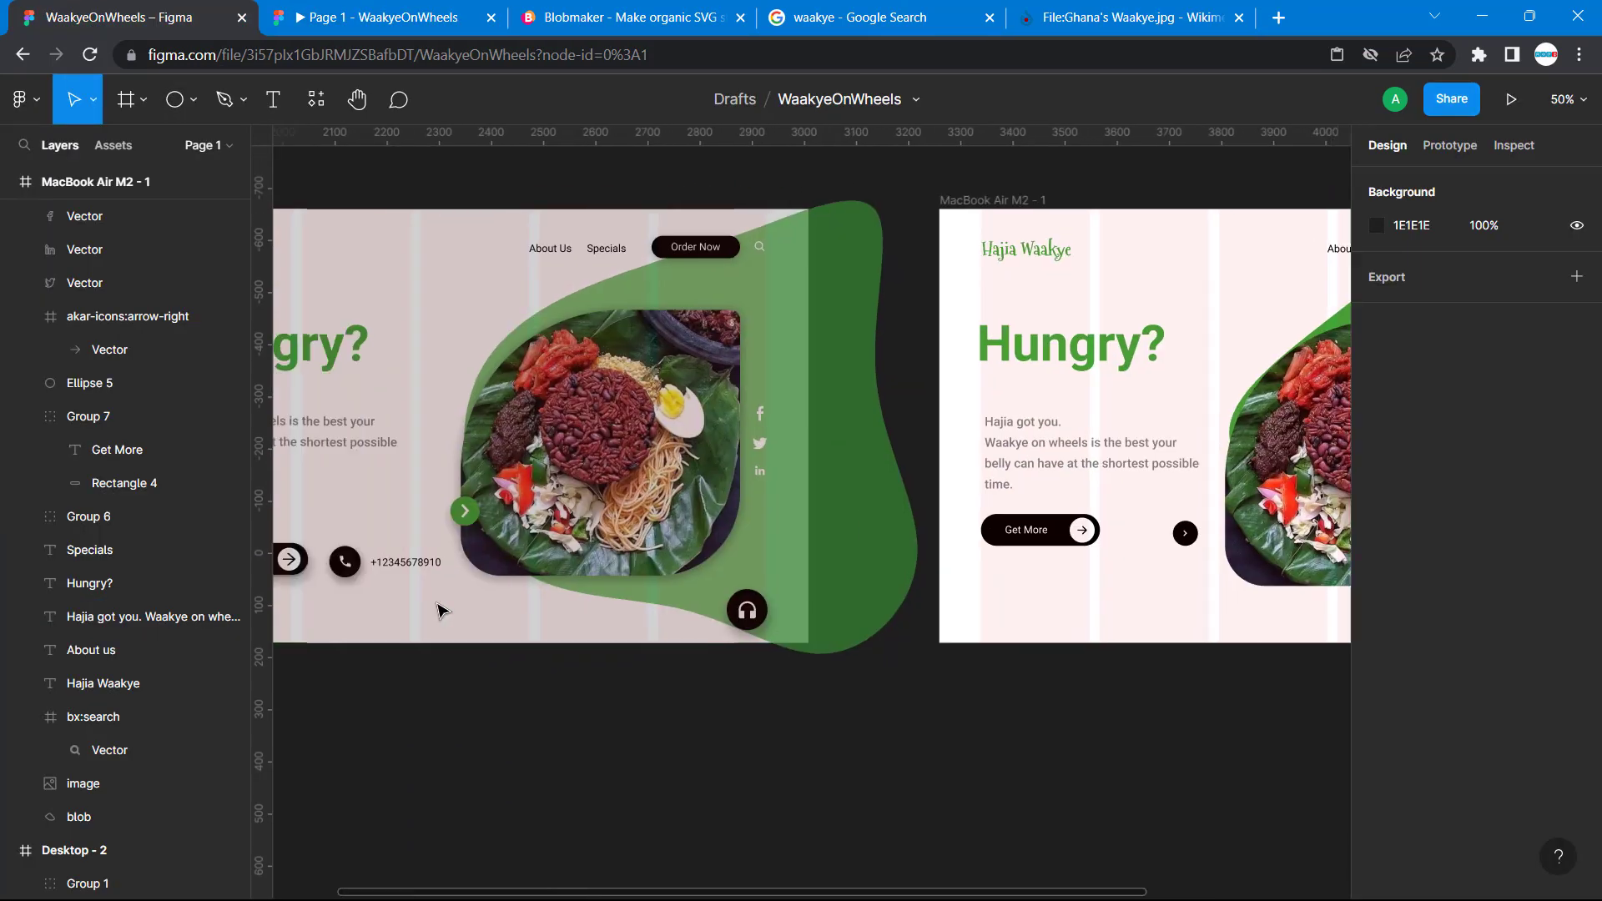
pyautogui.hscroll(-1, 442, 611)
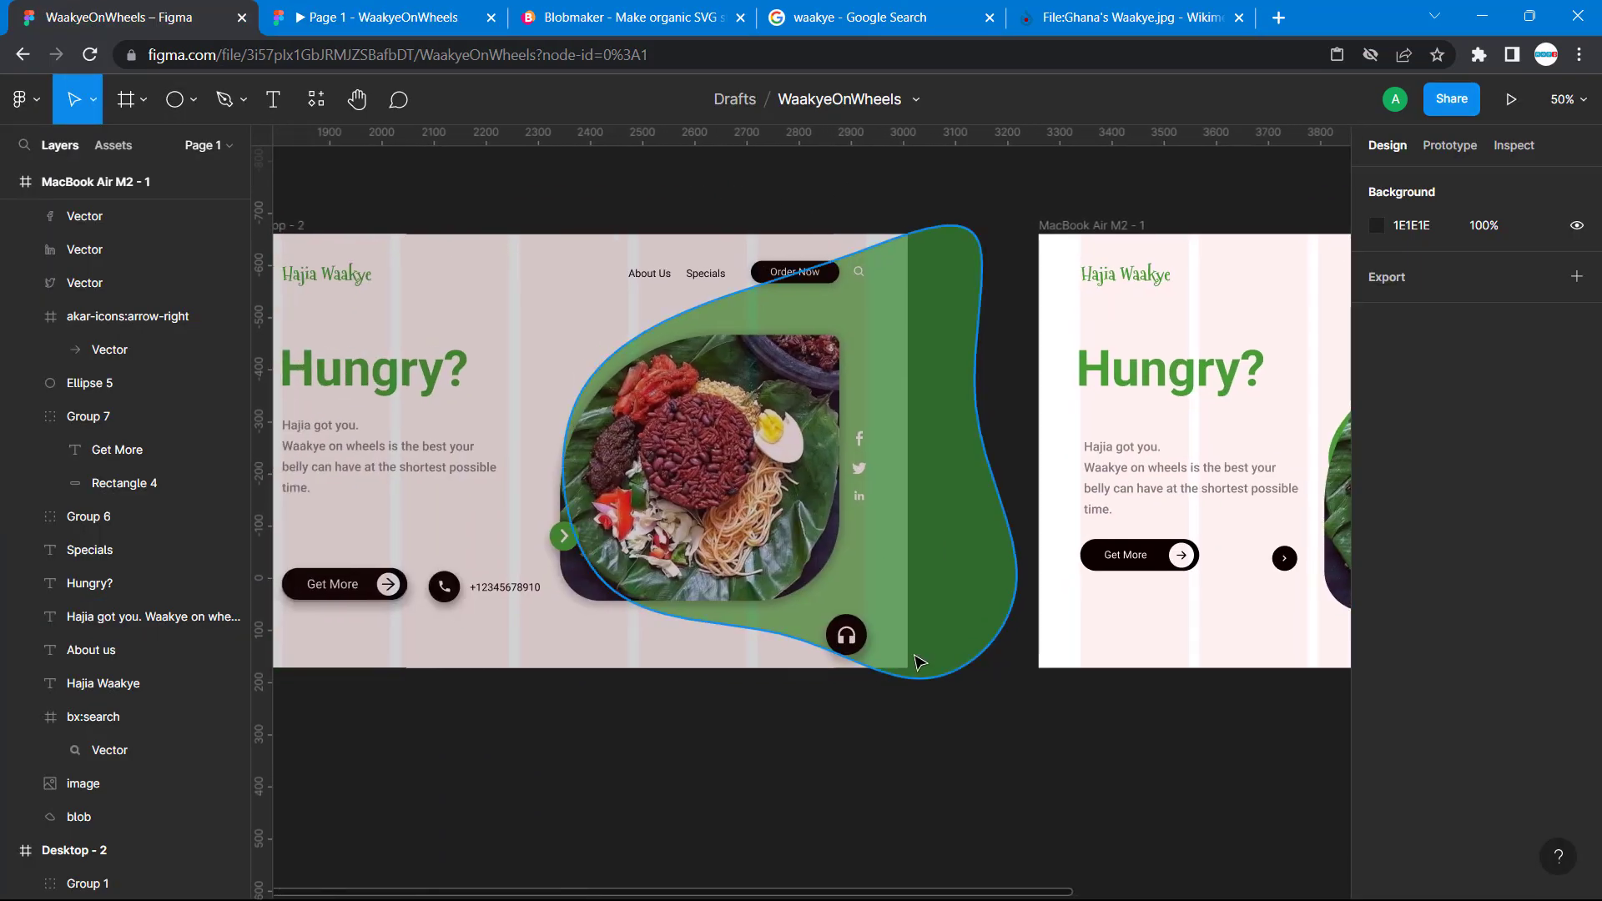
pyautogui.click(852, 642)
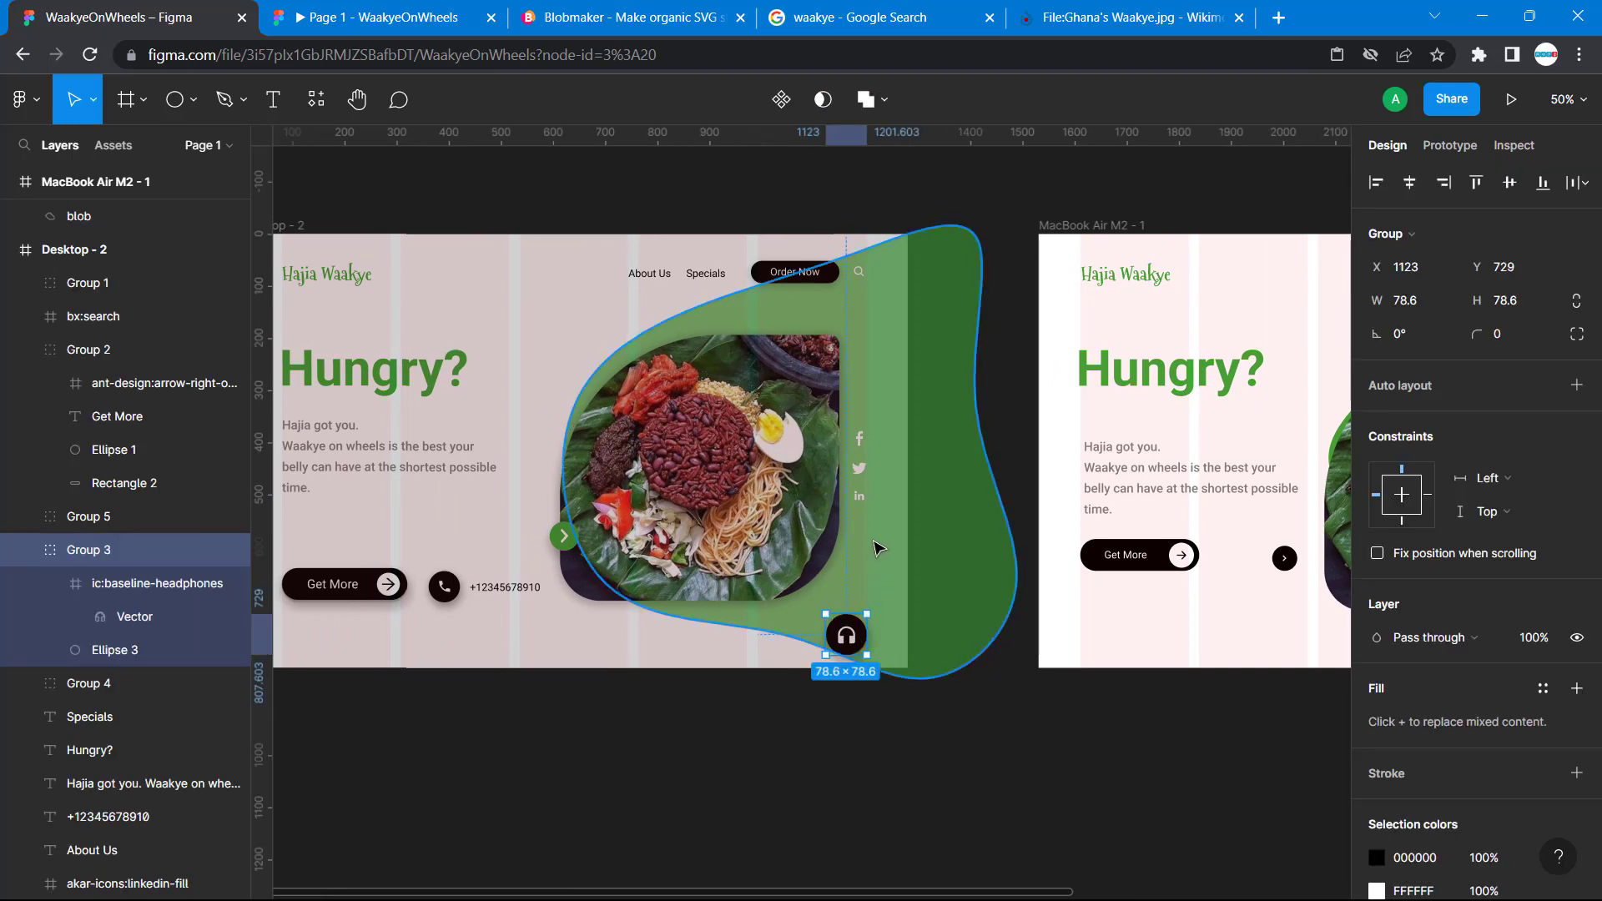
pyautogui.click(863, 435)
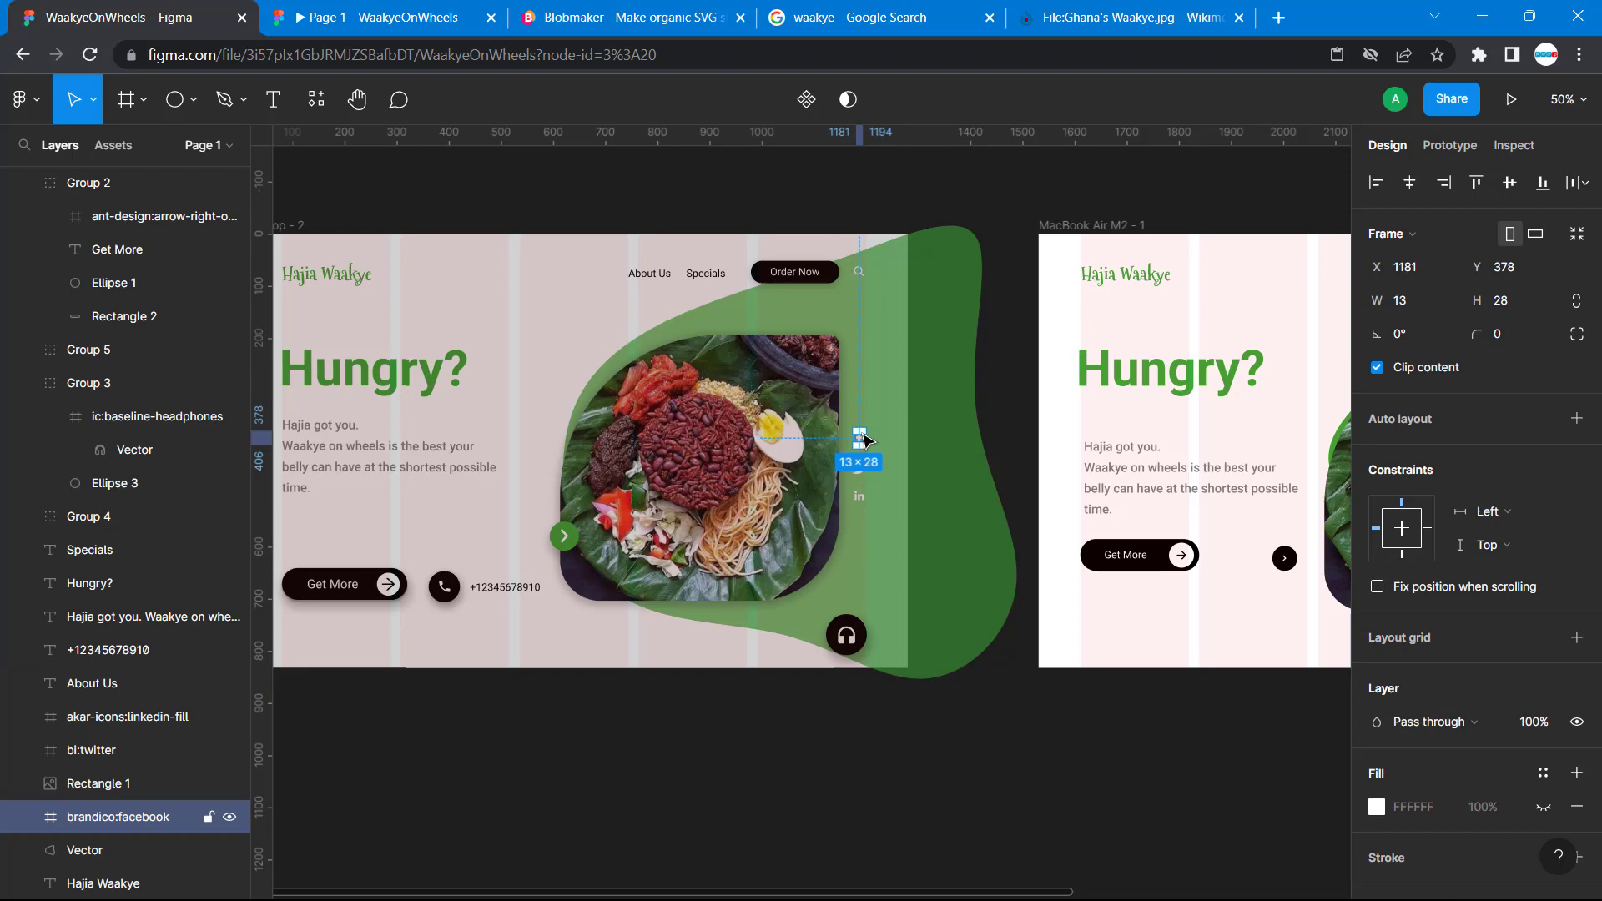
pyautogui.click(396, 17)
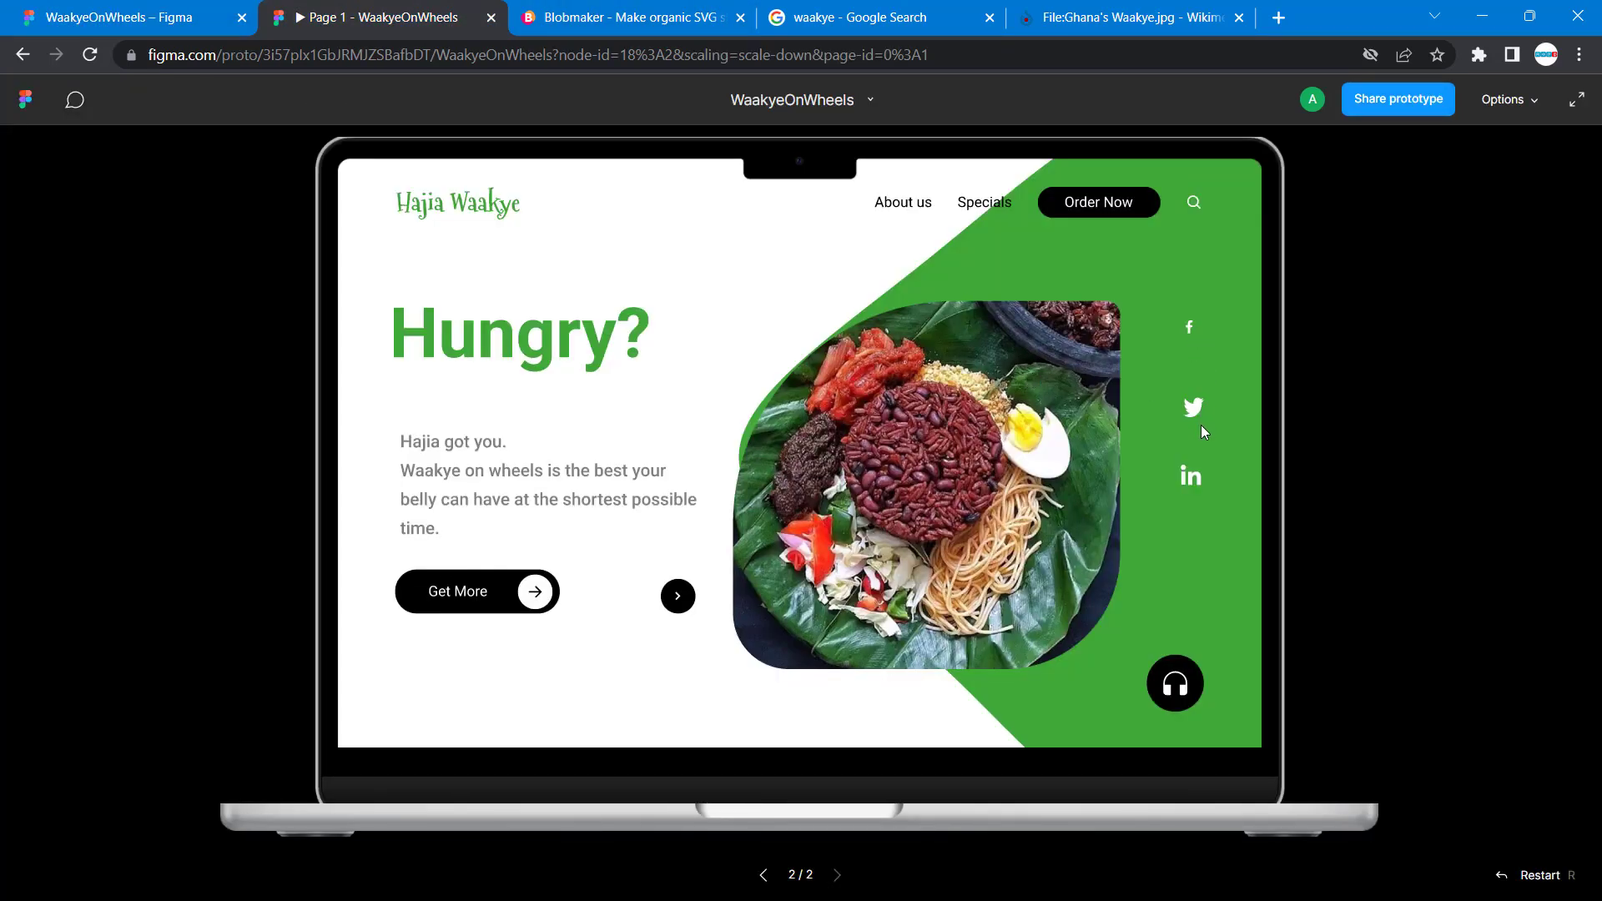
pyautogui.click(88, 10)
pyautogui.hscroll(5, 1076, 499)
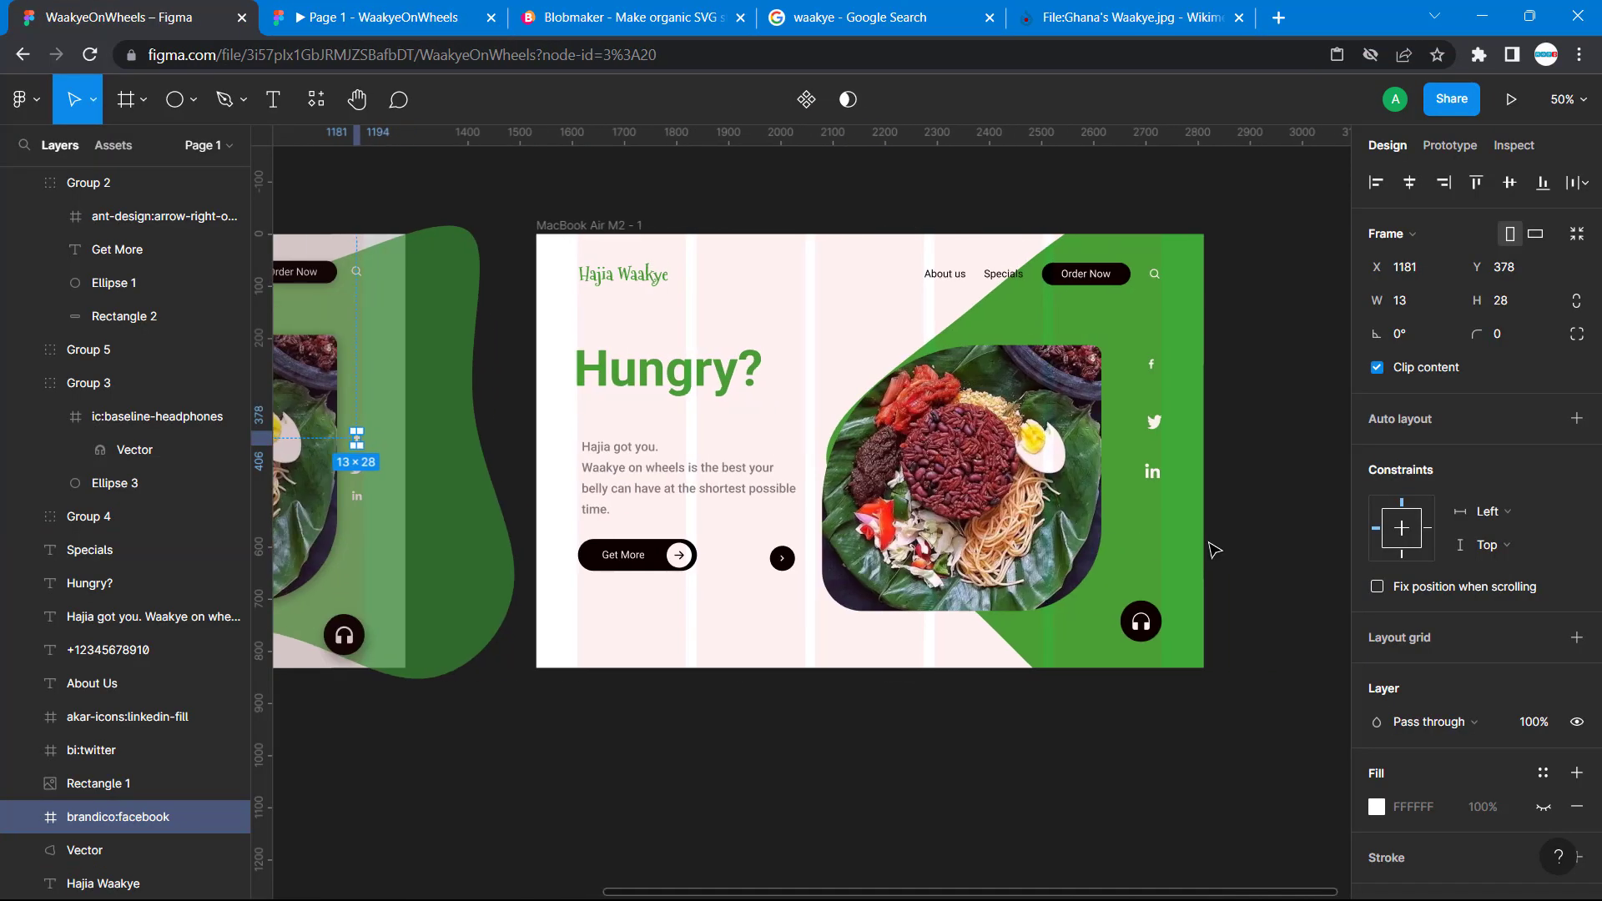
# Even out the vertical spacing of the Facebook, Twitter and LinkedIn icons in the MacBook Air M2 - 1 frame with Tidy up.
pyautogui.click(1106, 472)
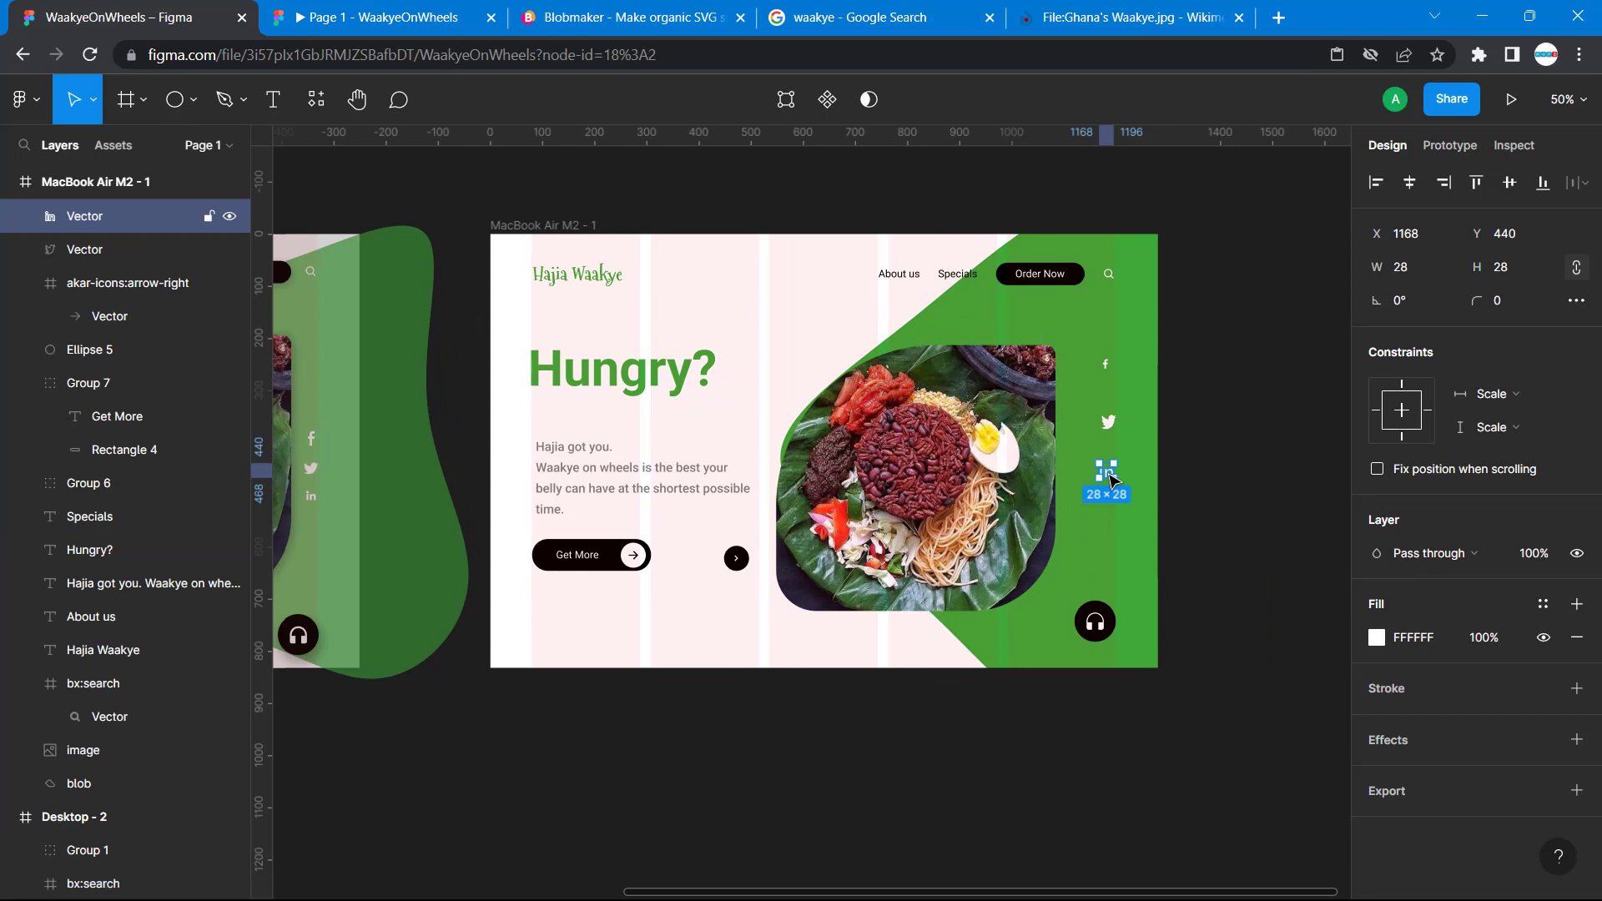
pyautogui.click(1112, 423)
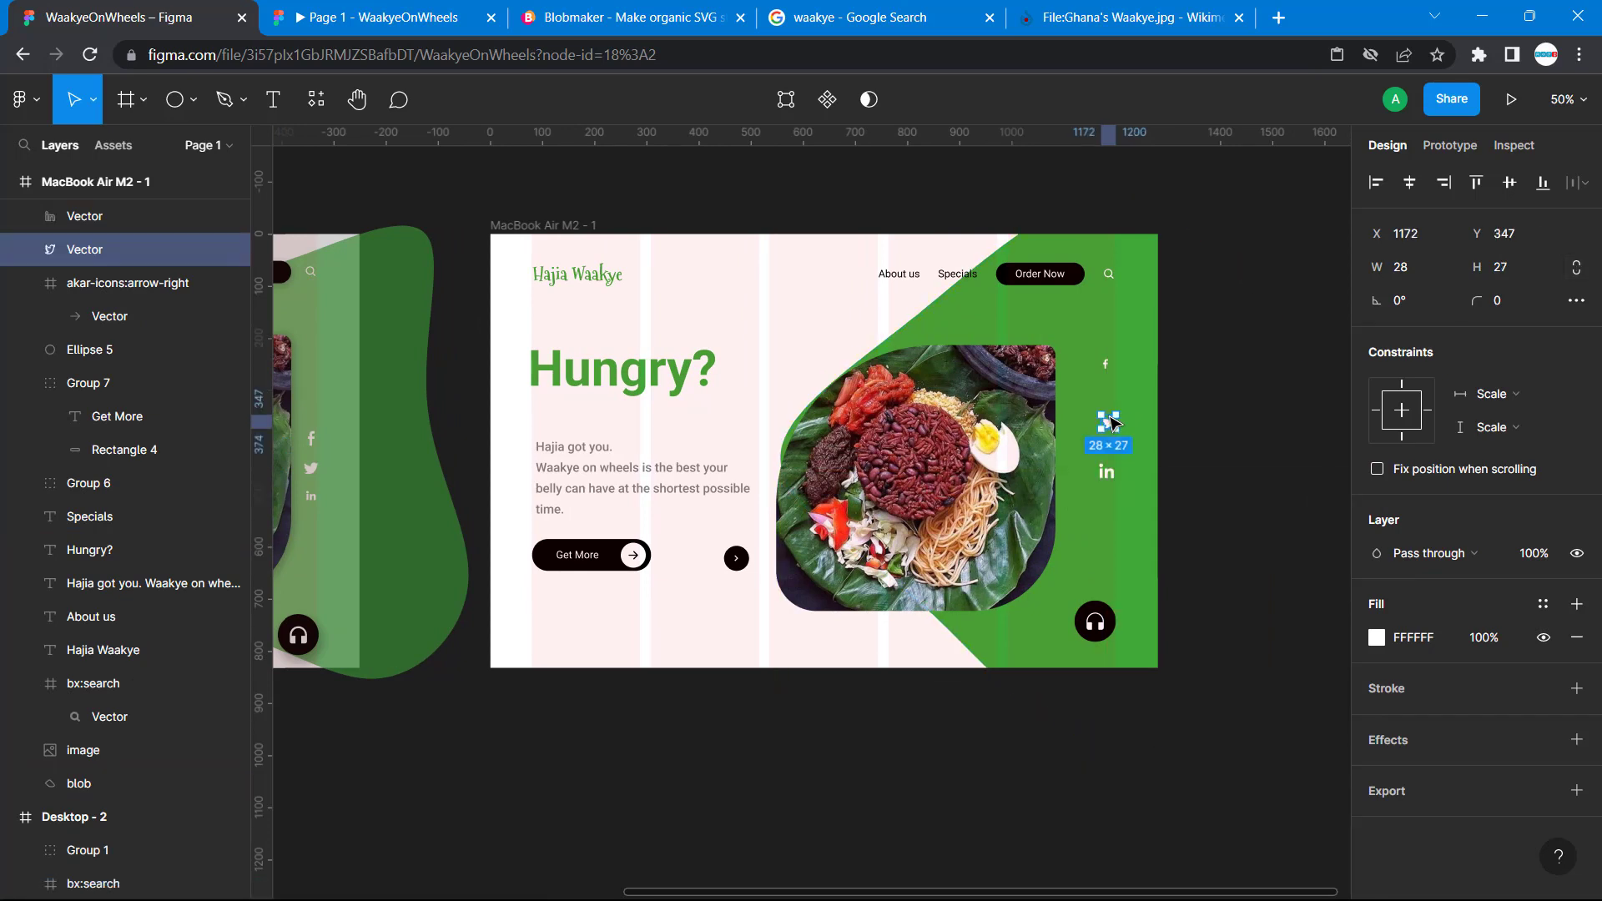
pyautogui.click(1109, 477)
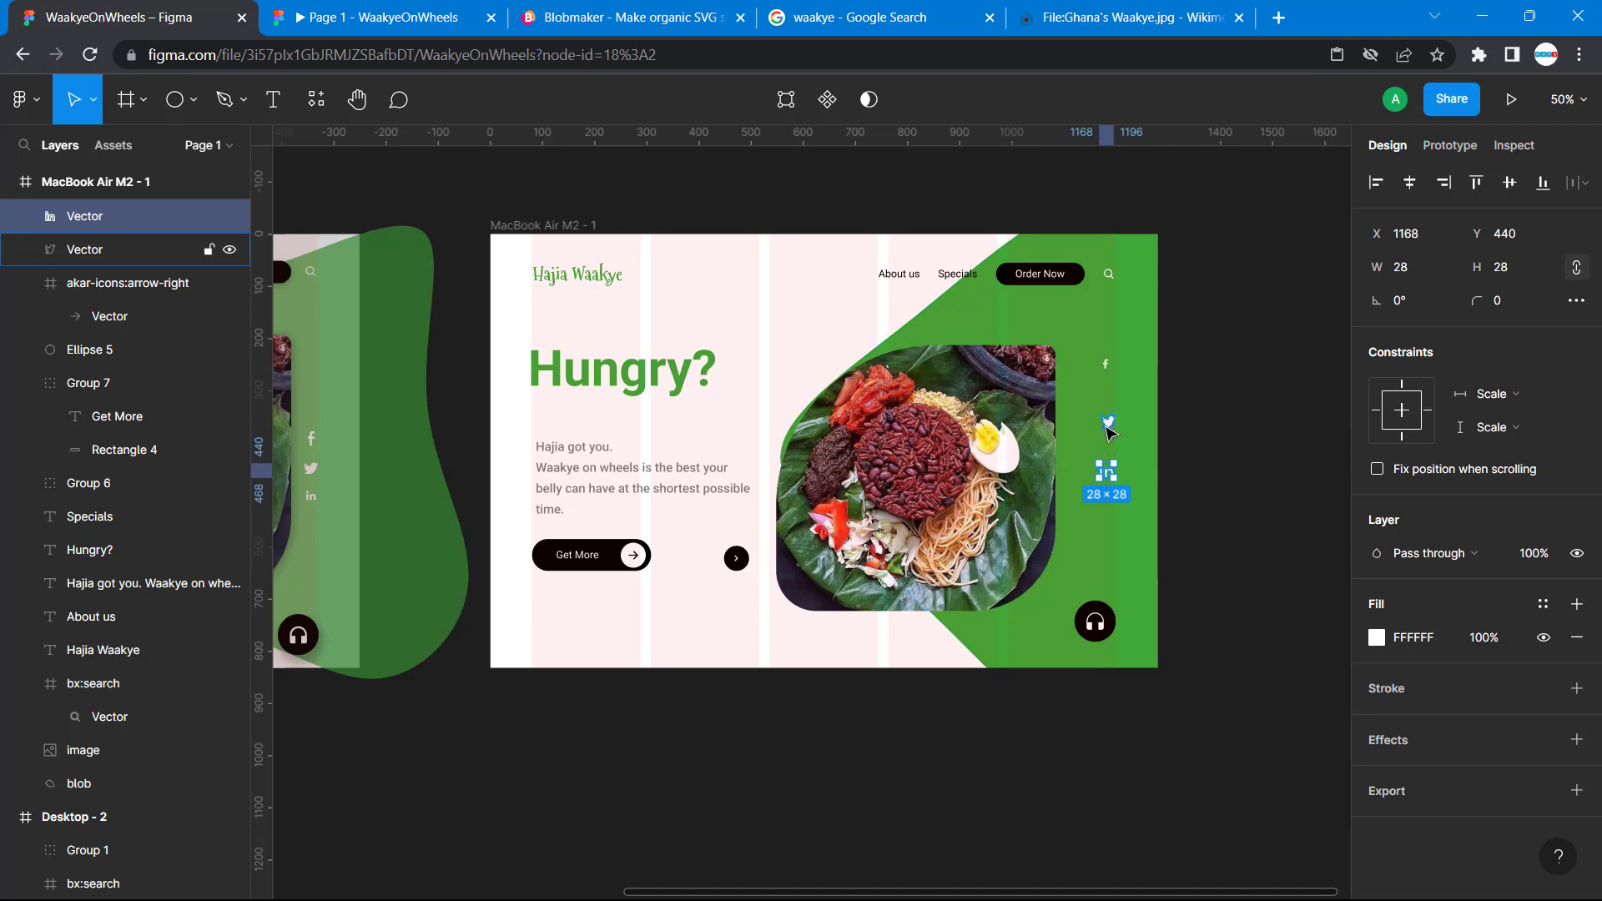
pyautogui.keyDown('shift'); pyautogui.click(1108, 423); pyautogui.keyUp('shift')
pyautogui.keyDown('shift'); pyautogui.click(1106, 363); pyautogui.keyUp('shift')
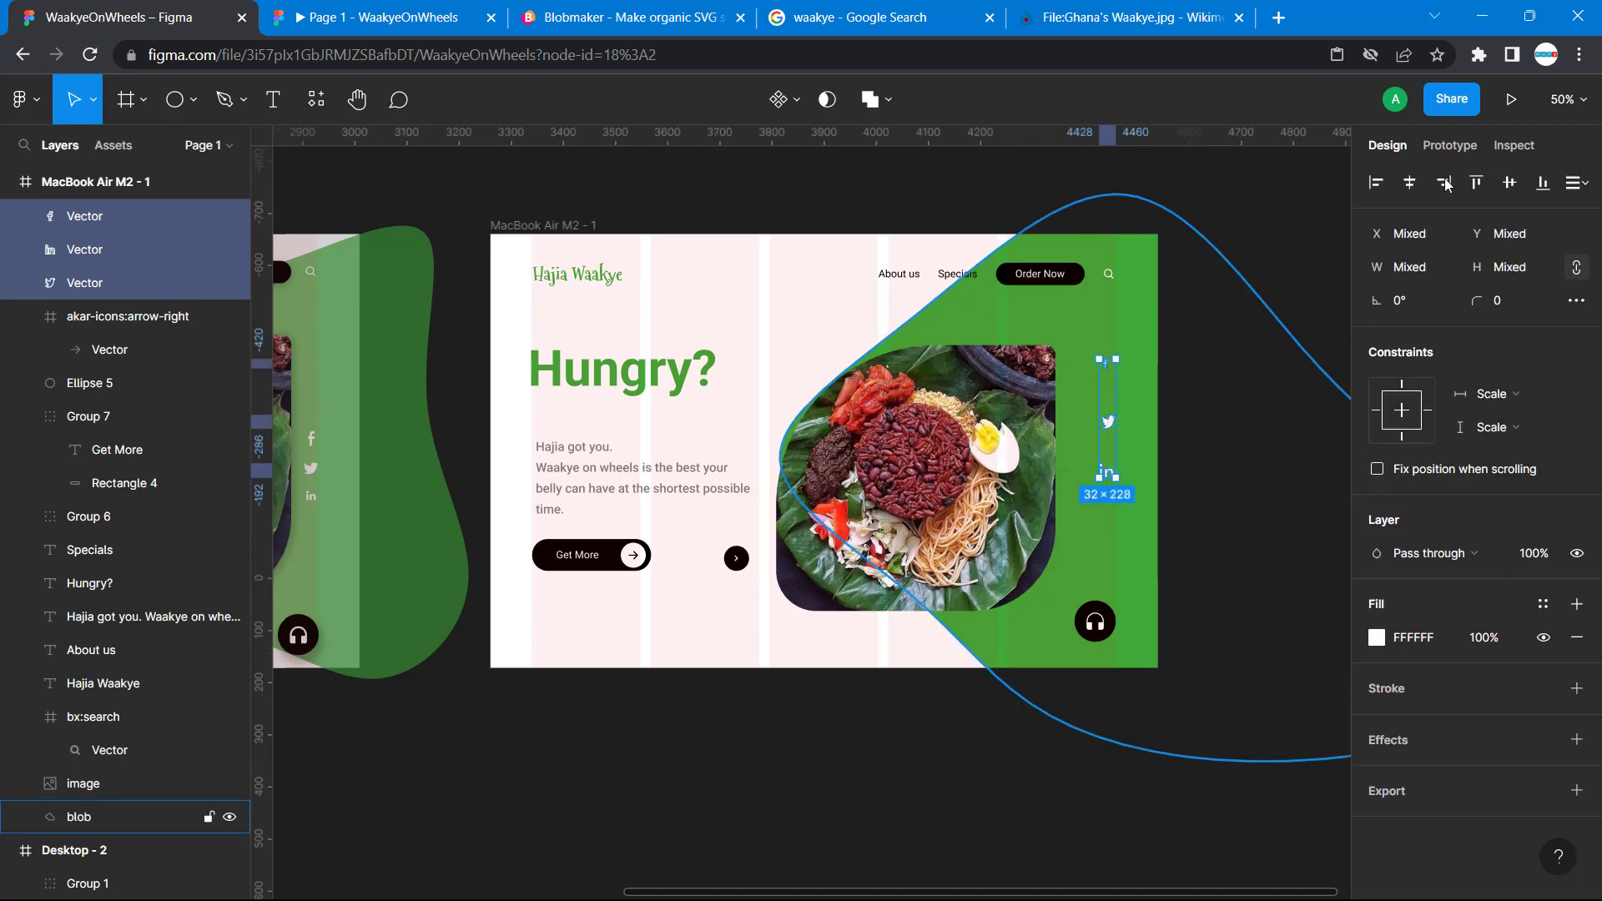
pyautogui.click(1577, 182)
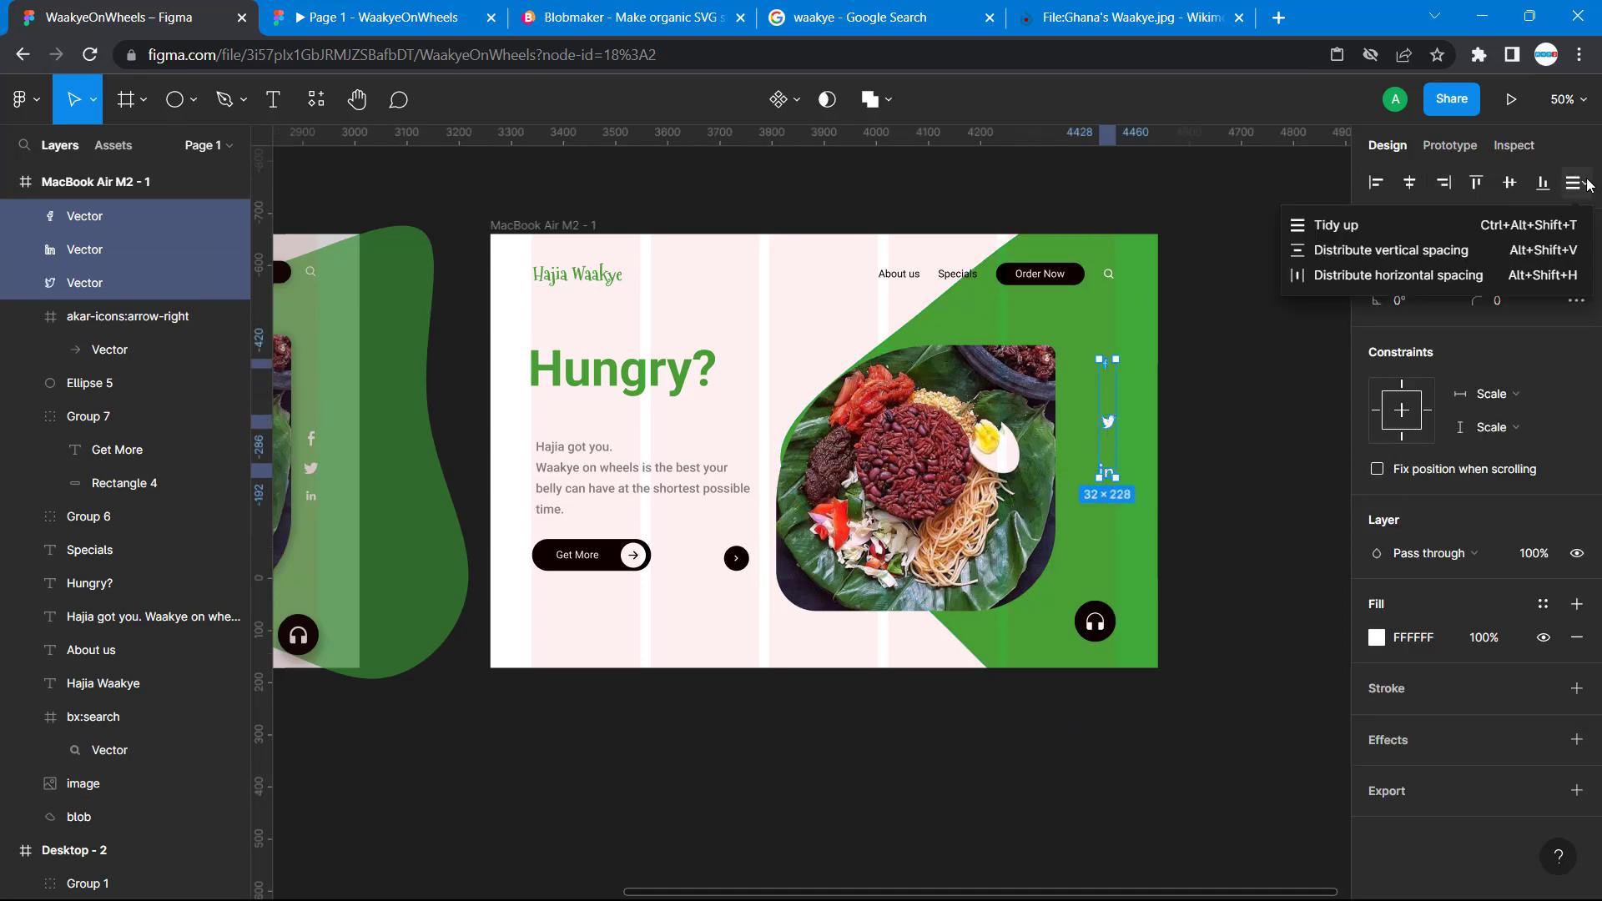
pyautogui.click(1469, 226)
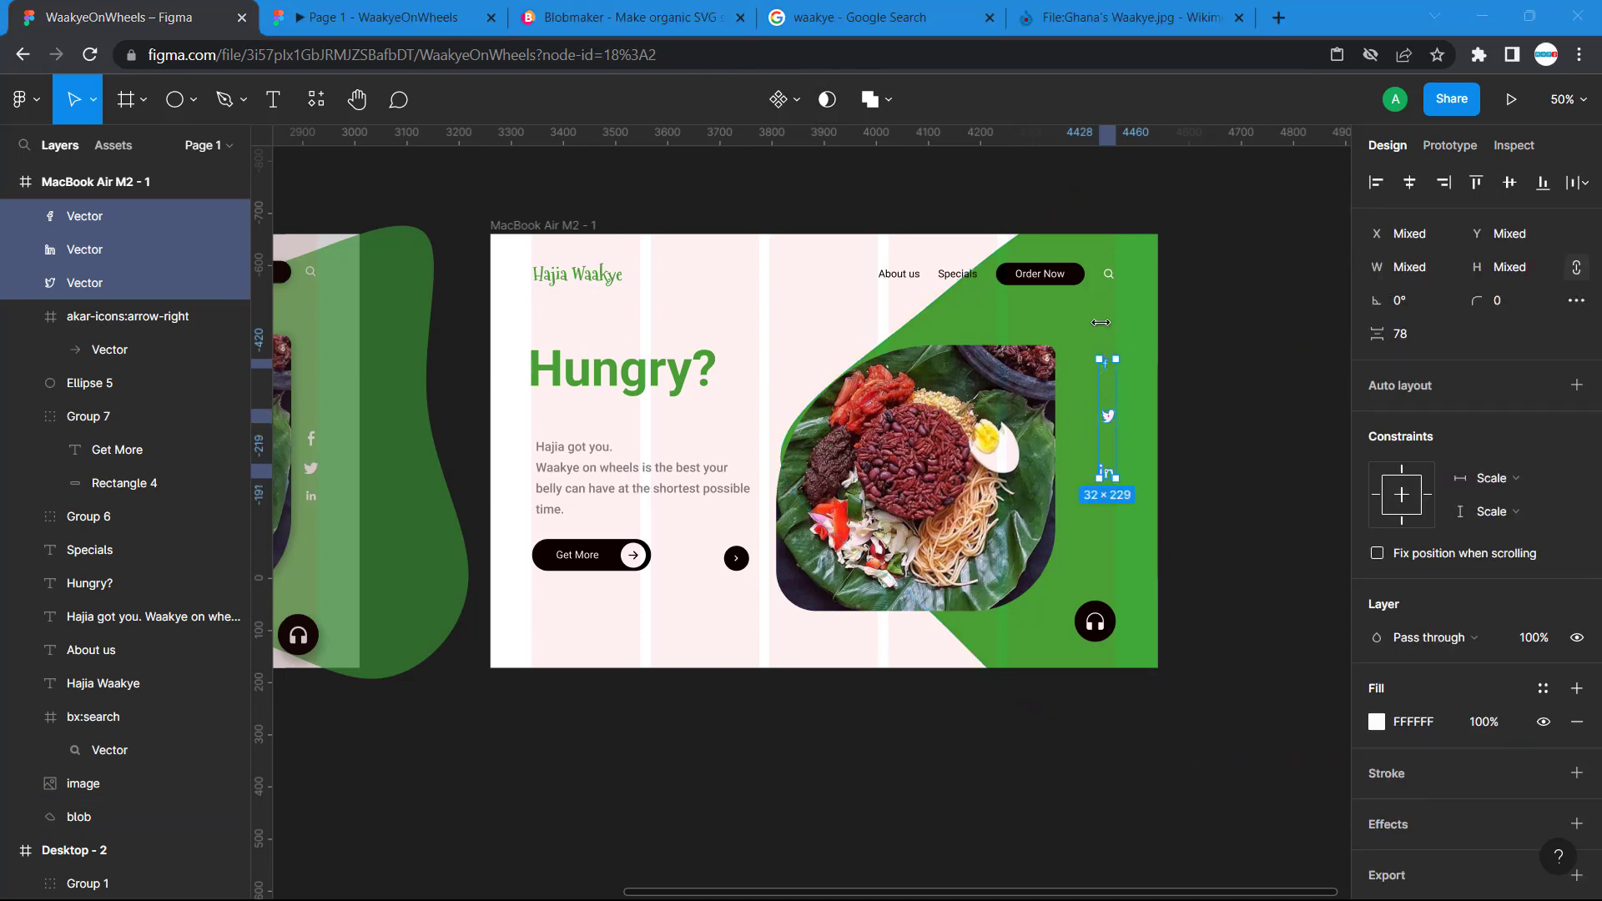
pyautogui.click(1168, 465)
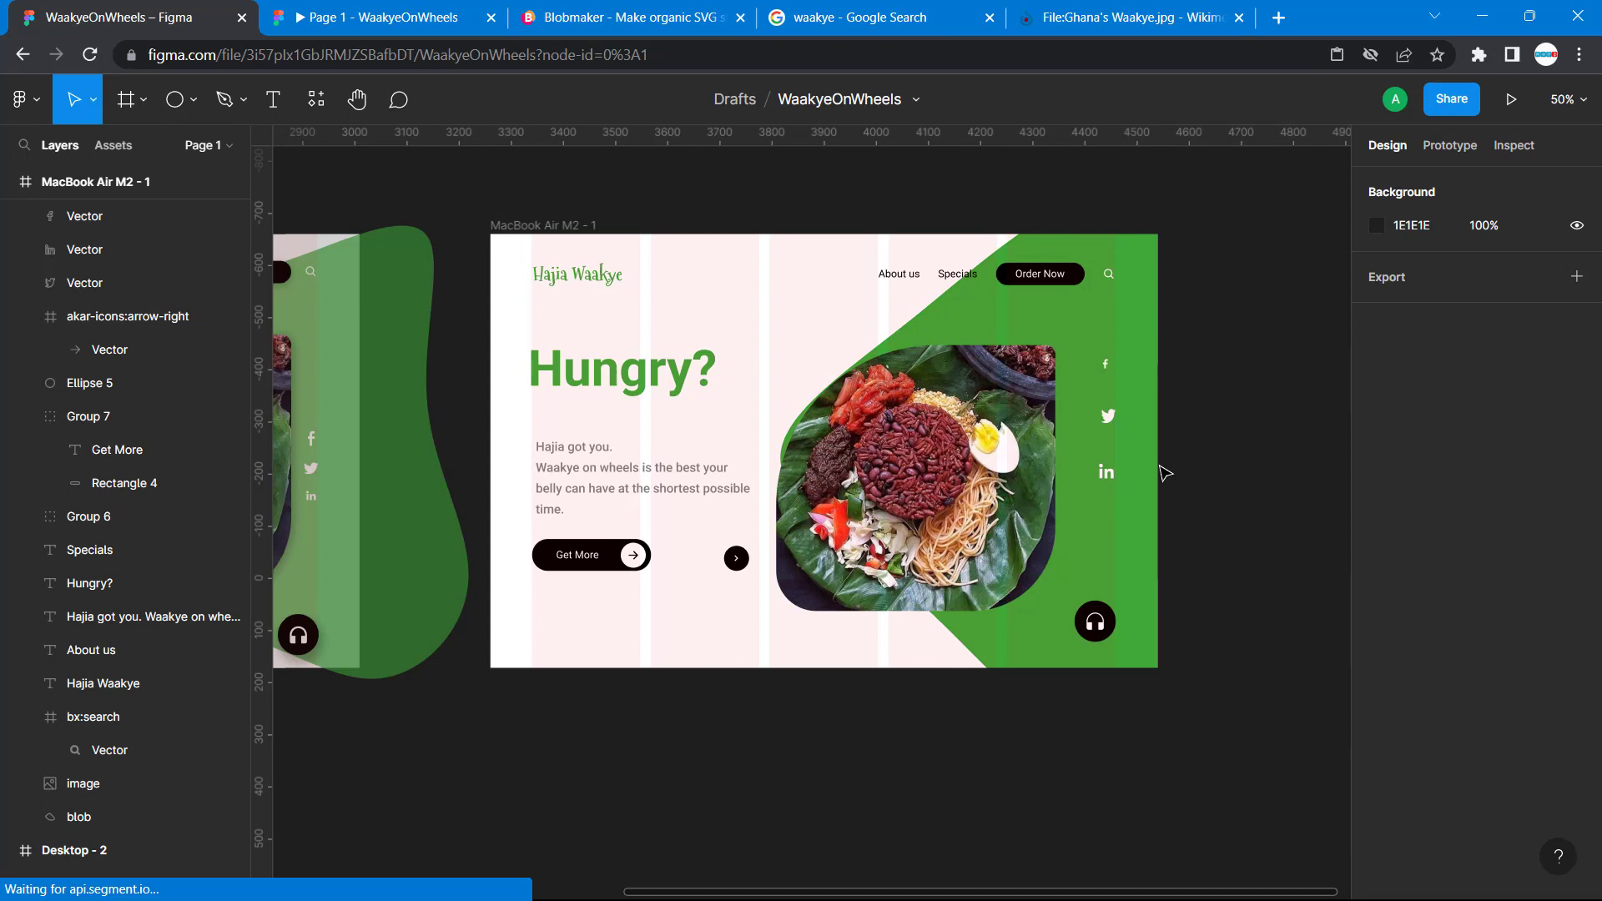
# Measure the gaps between the three social icons and review their spacing in the prototype preview.
pyautogui.click(1107, 474)
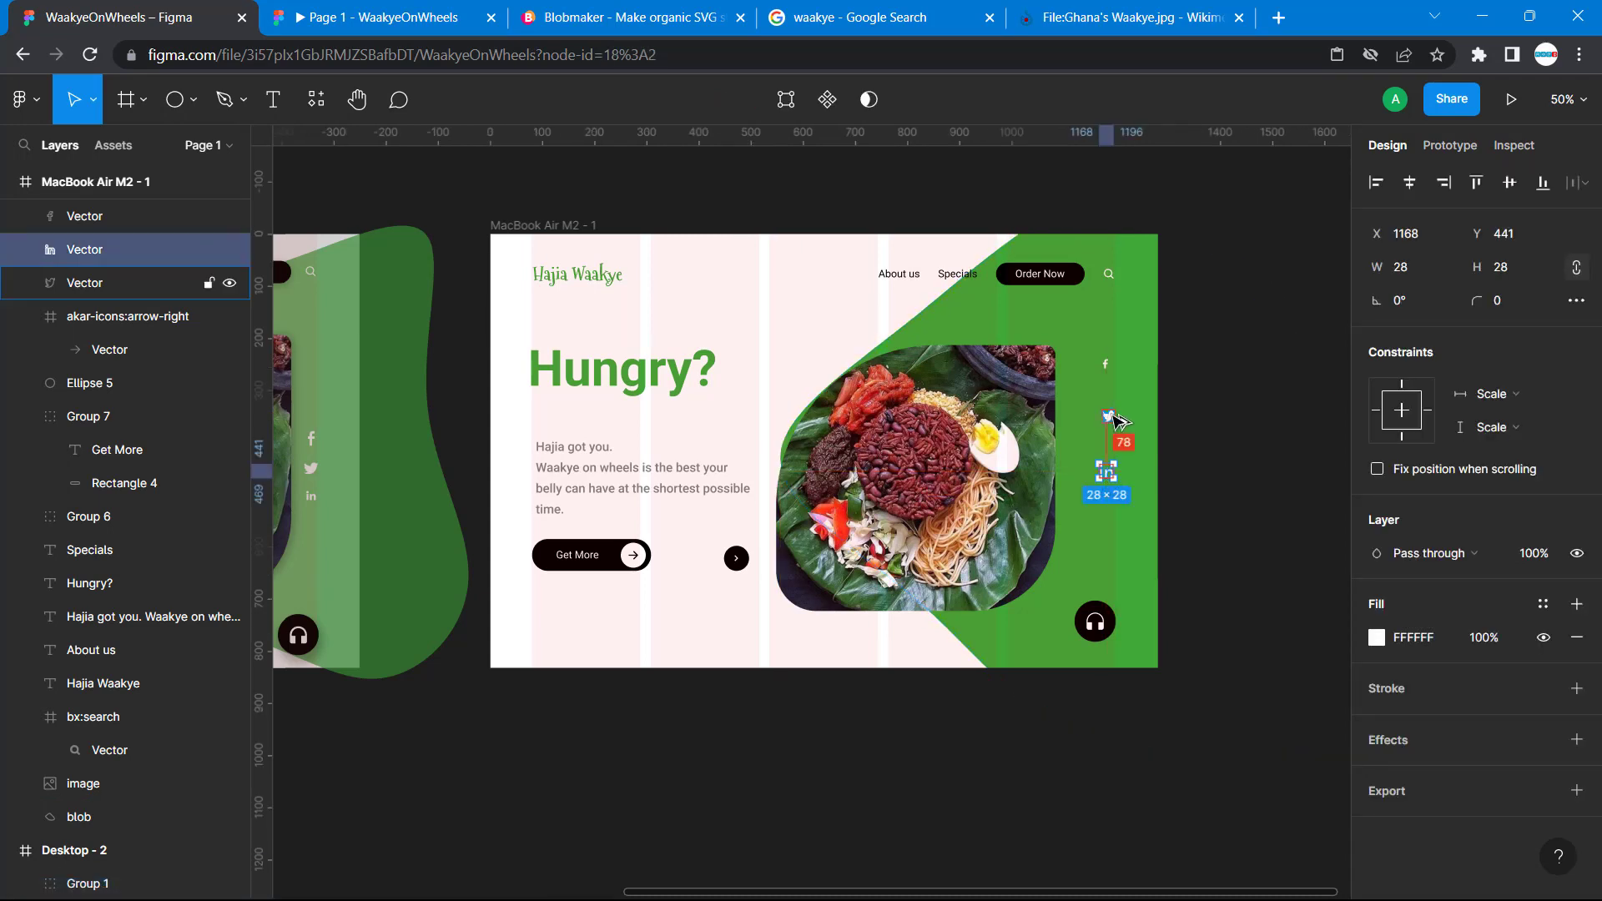
pyautogui.click(1112, 418)
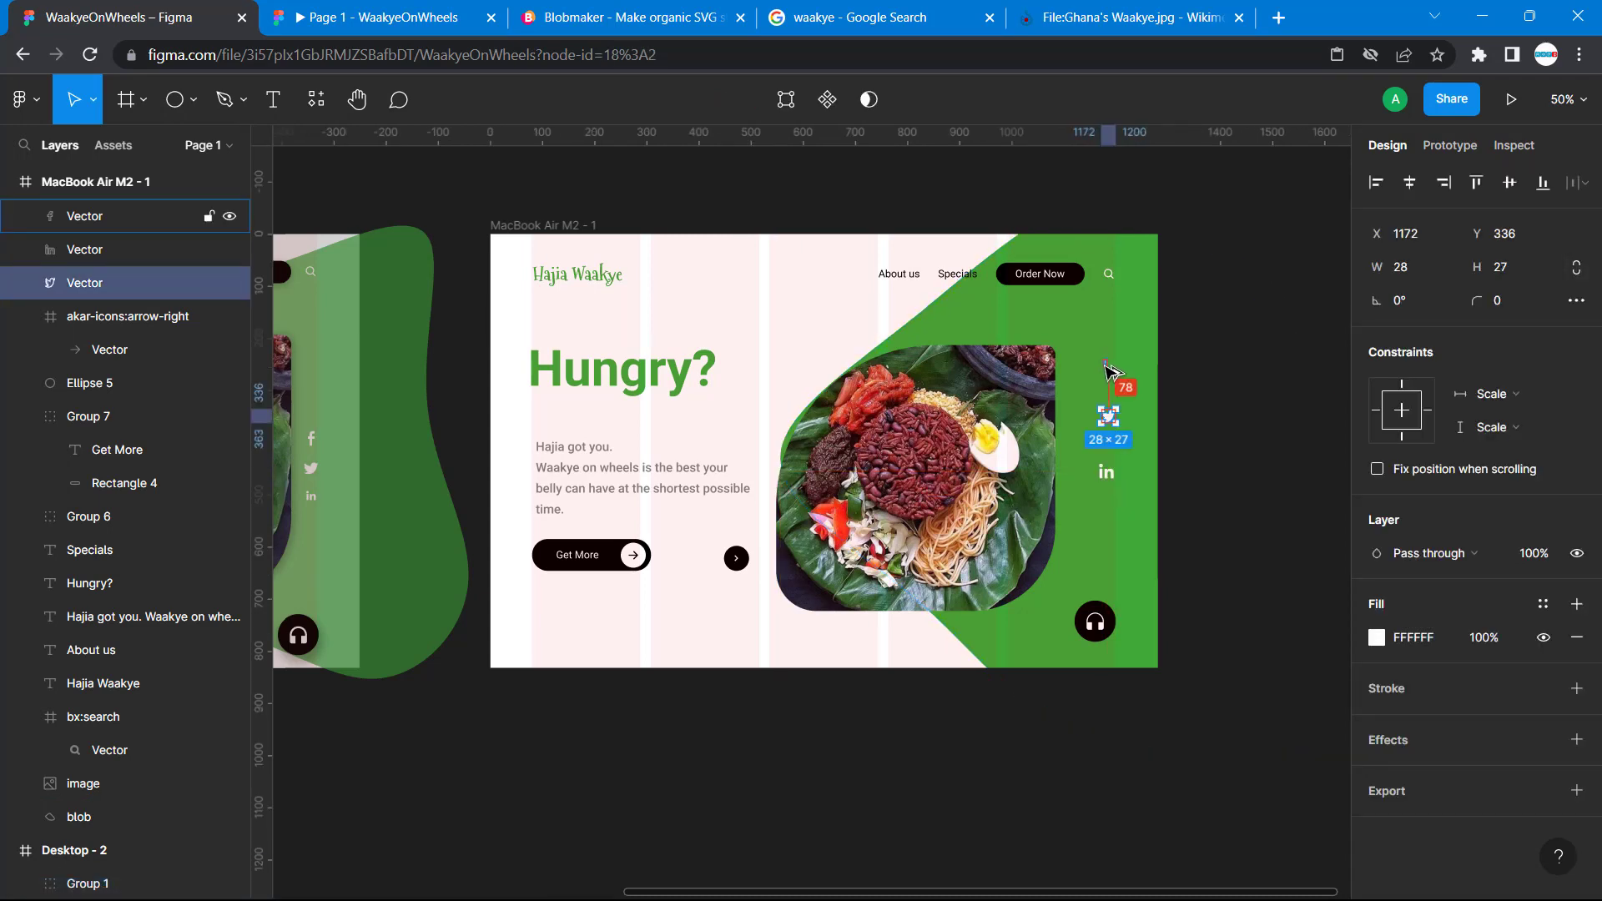
pyautogui.press('Escape')
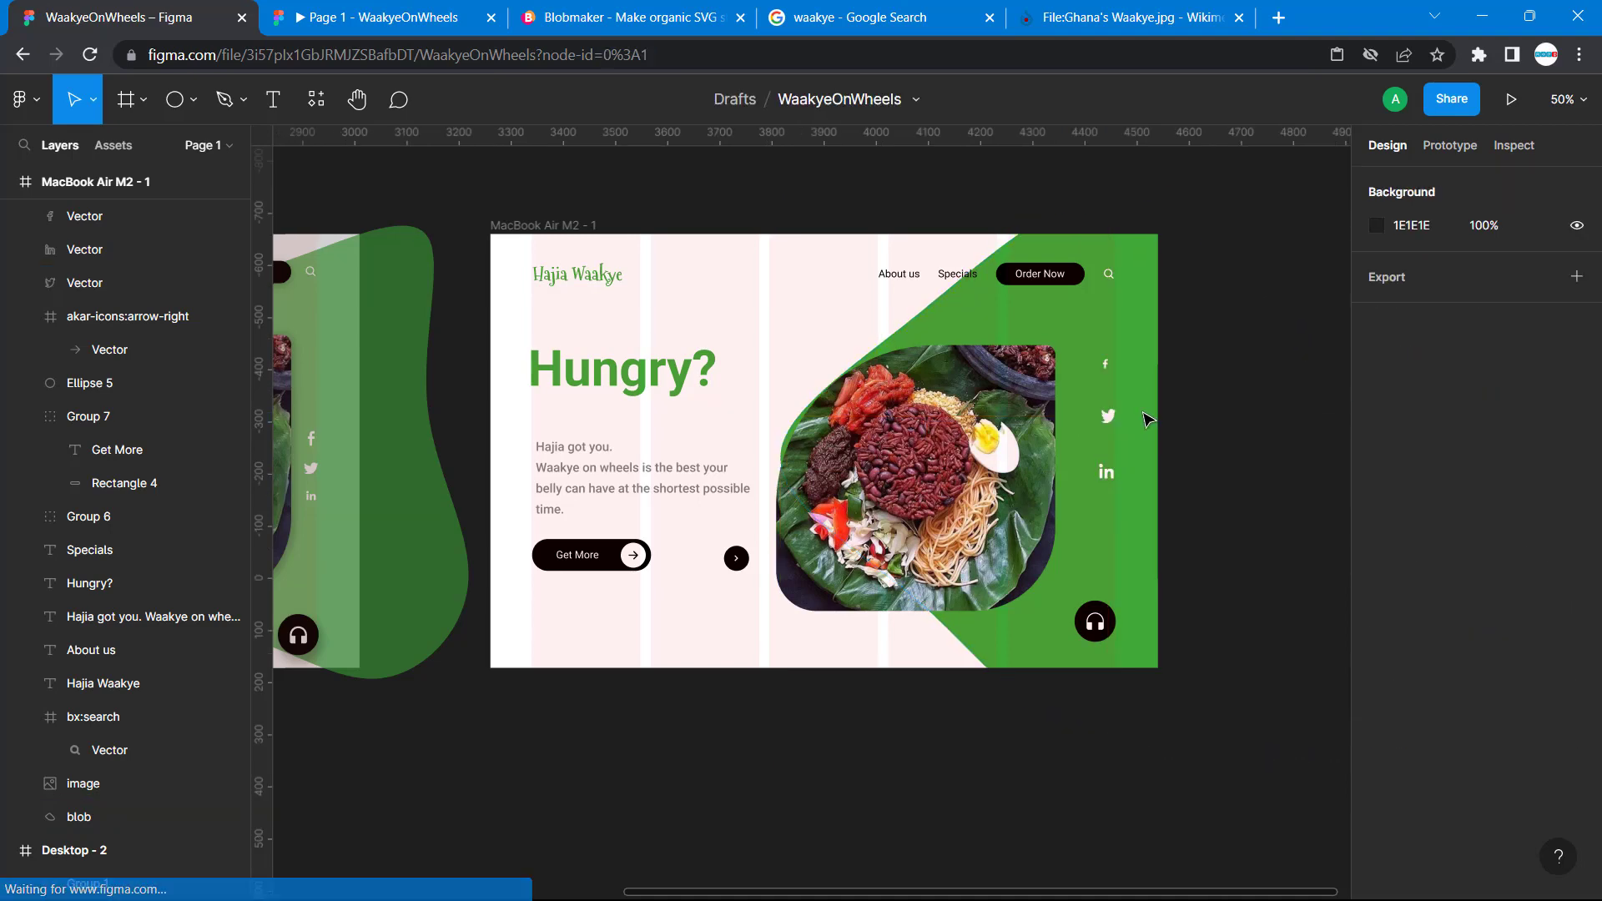
pyautogui.click(402, 12)
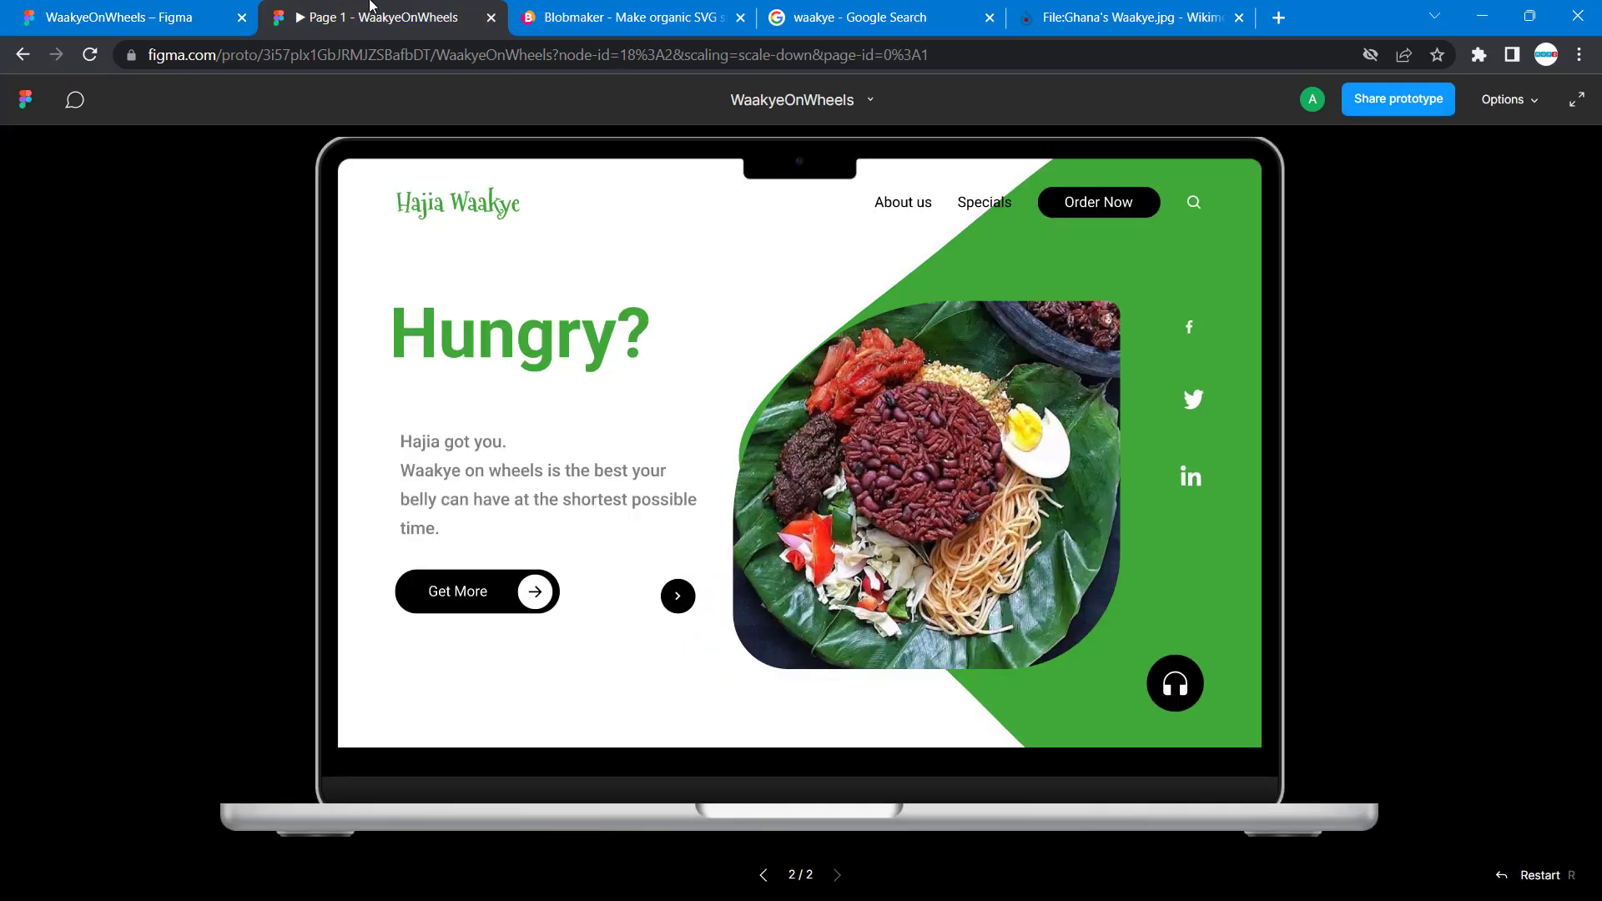
pyautogui.click(190, 19)
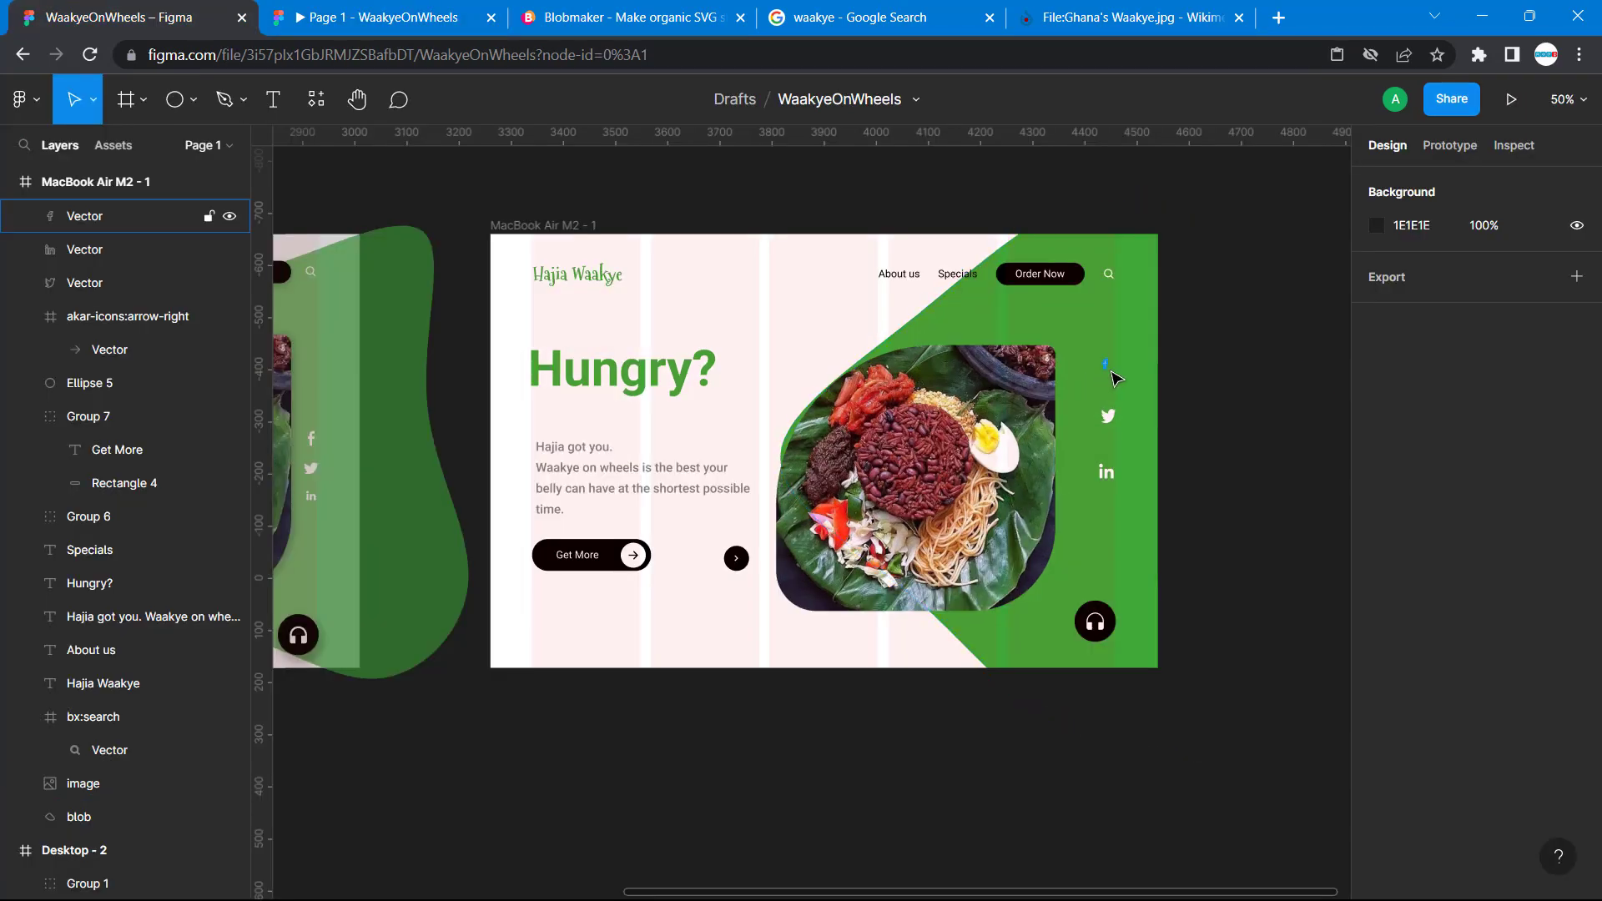
# Set the Facebook icon's width to 12 and check the result in the prototype preview.
pyautogui.click(1106, 367)
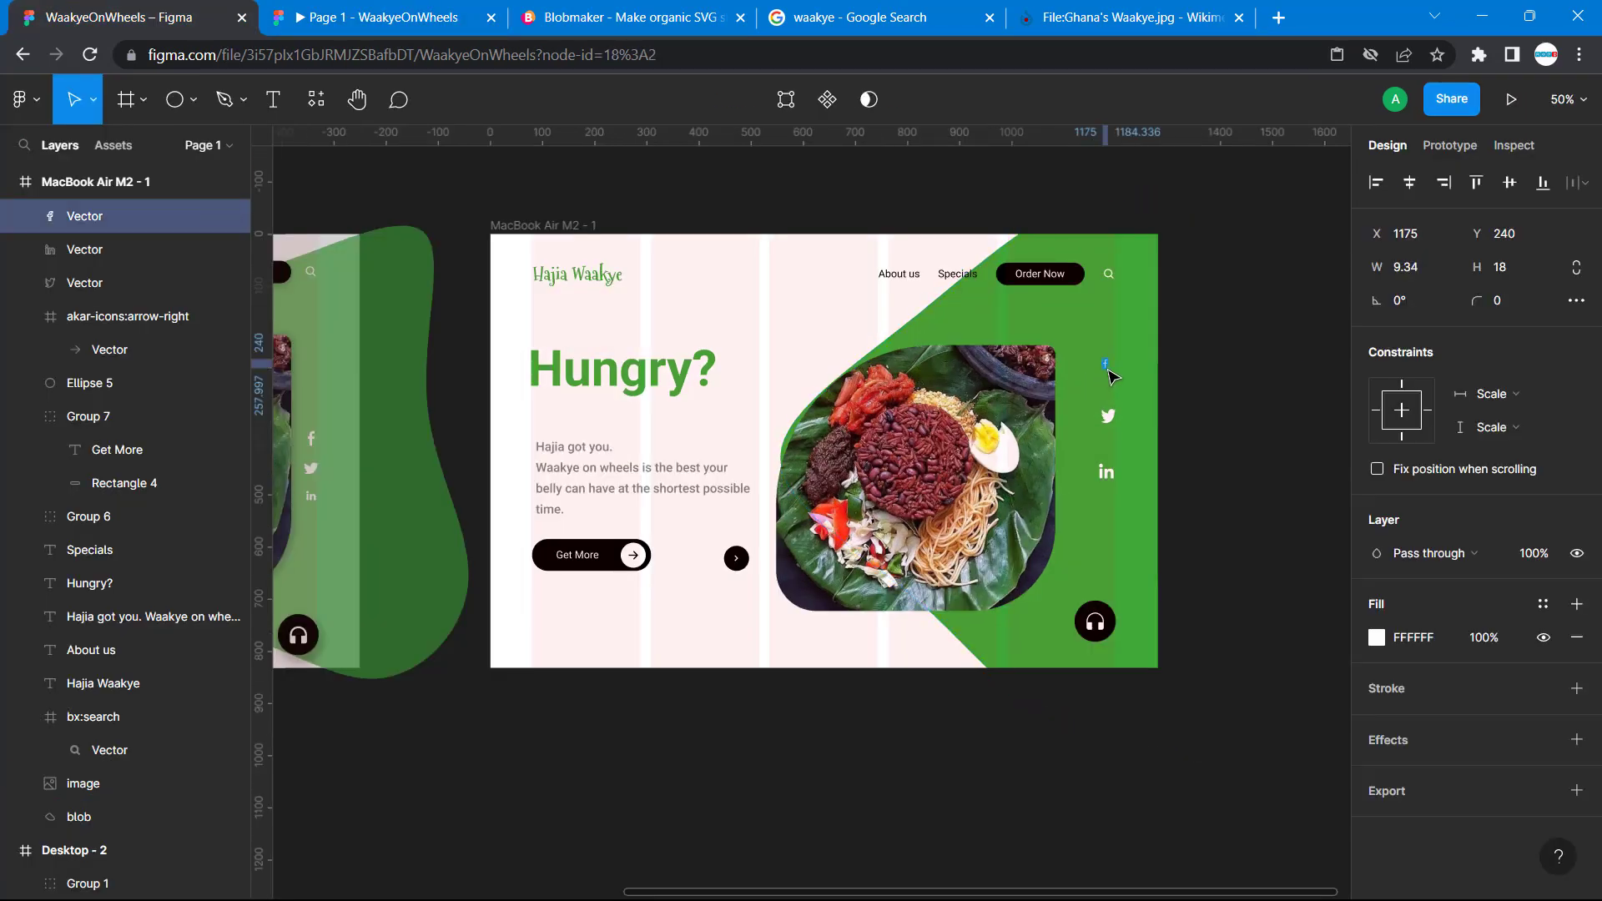
pyautogui.click(1407, 273)
pyautogui.doubleClick(1408, 277)
pyautogui.press('Return')
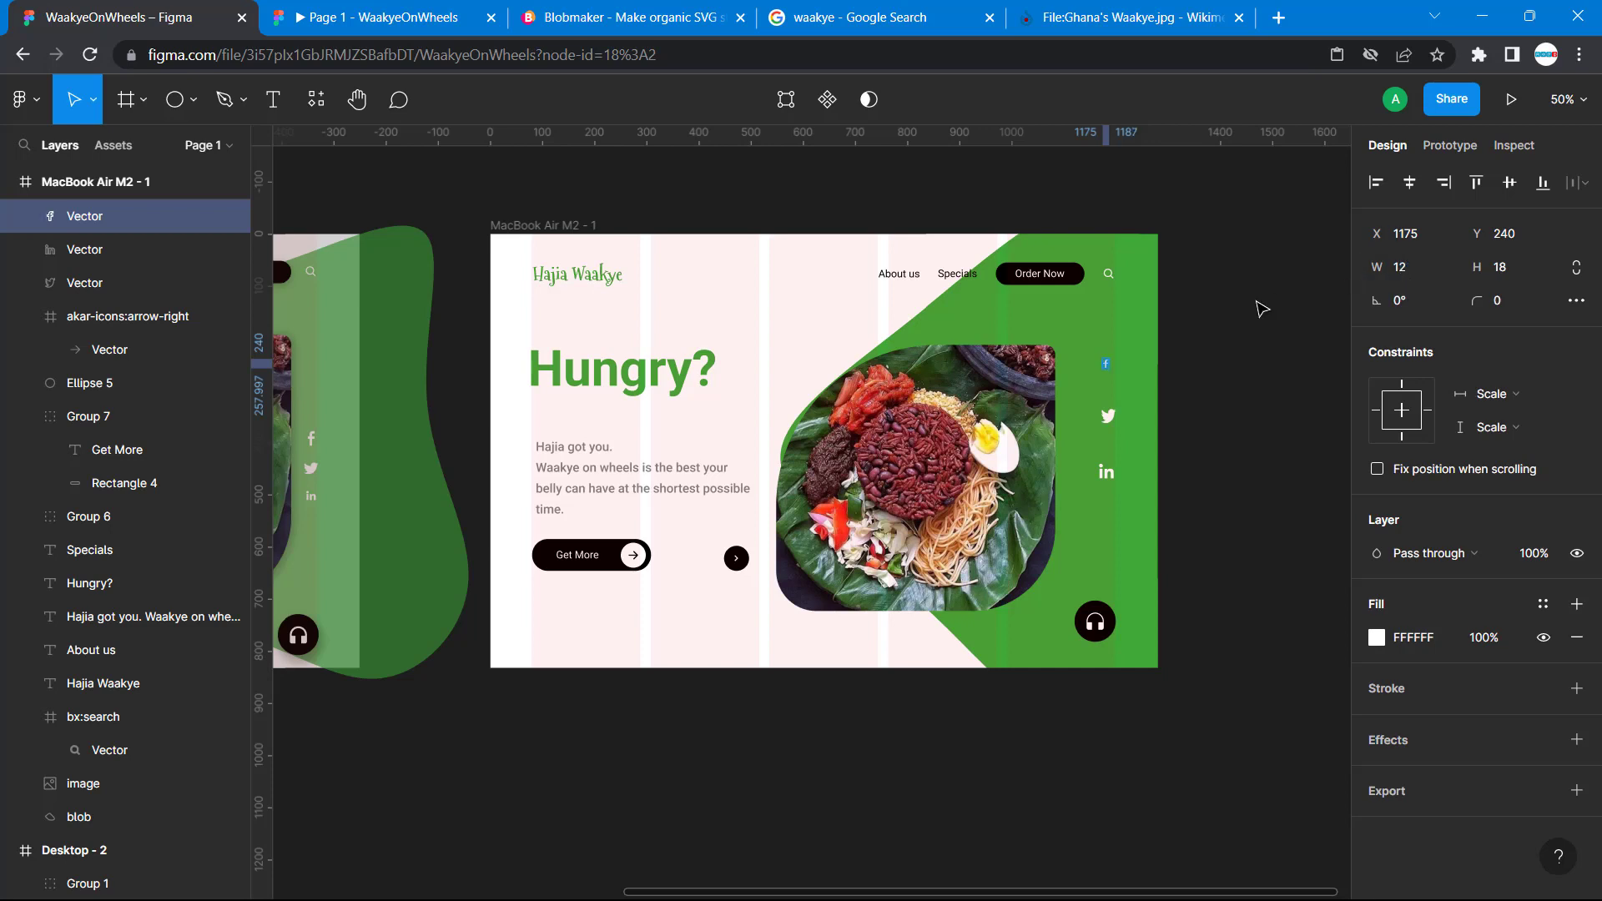
pyautogui.click(1228, 310)
pyautogui.click(424, 15)
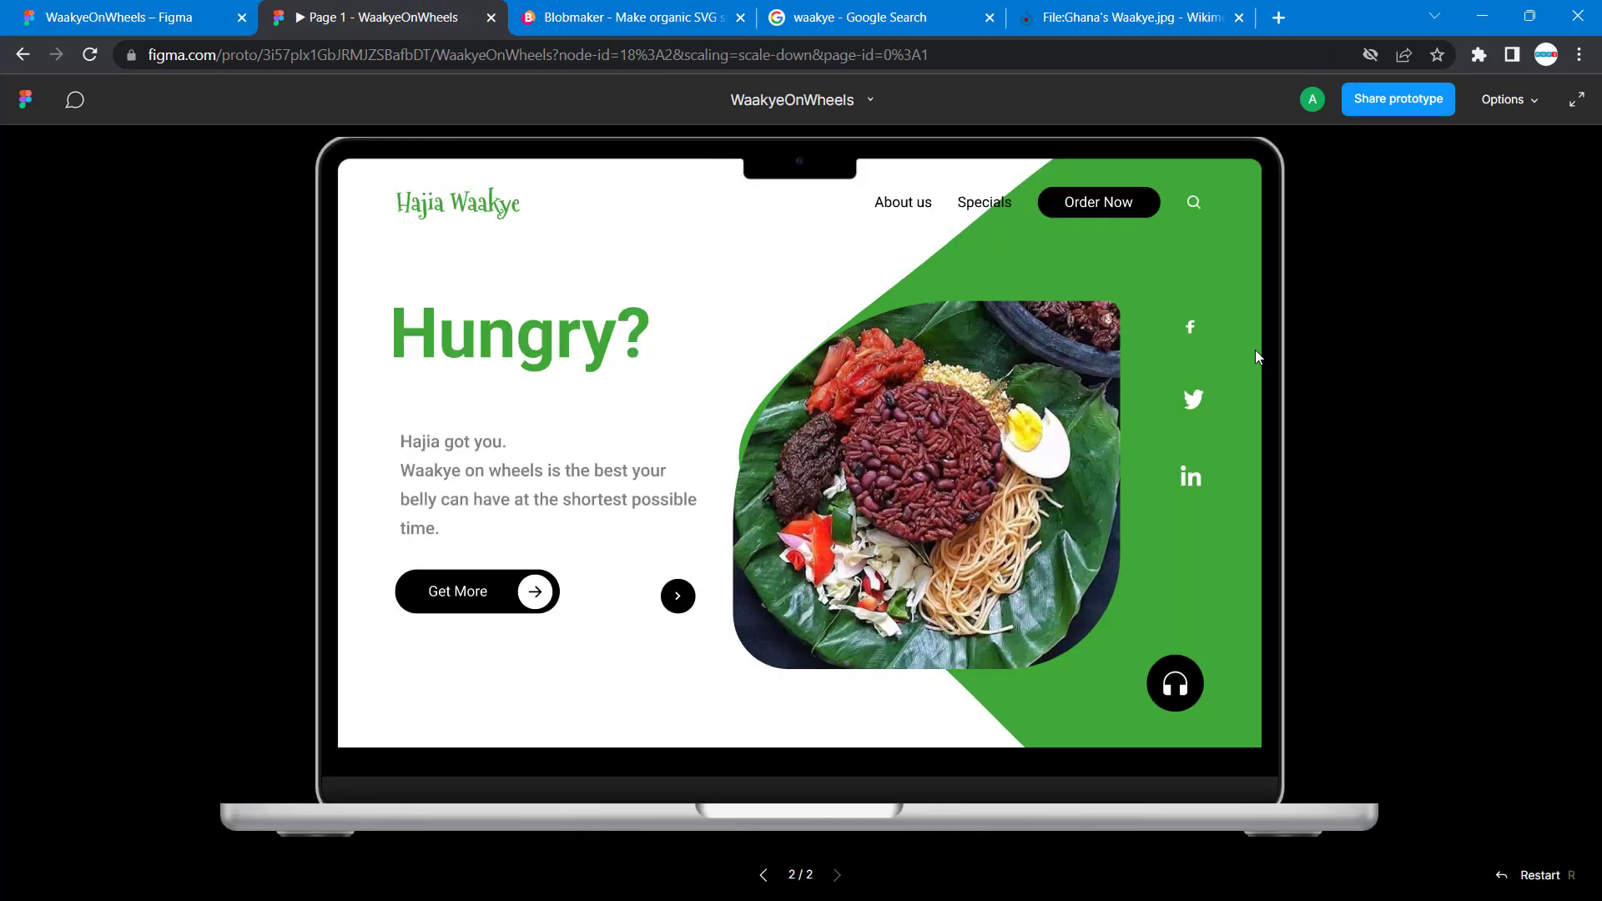
pyautogui.click(175, 13)
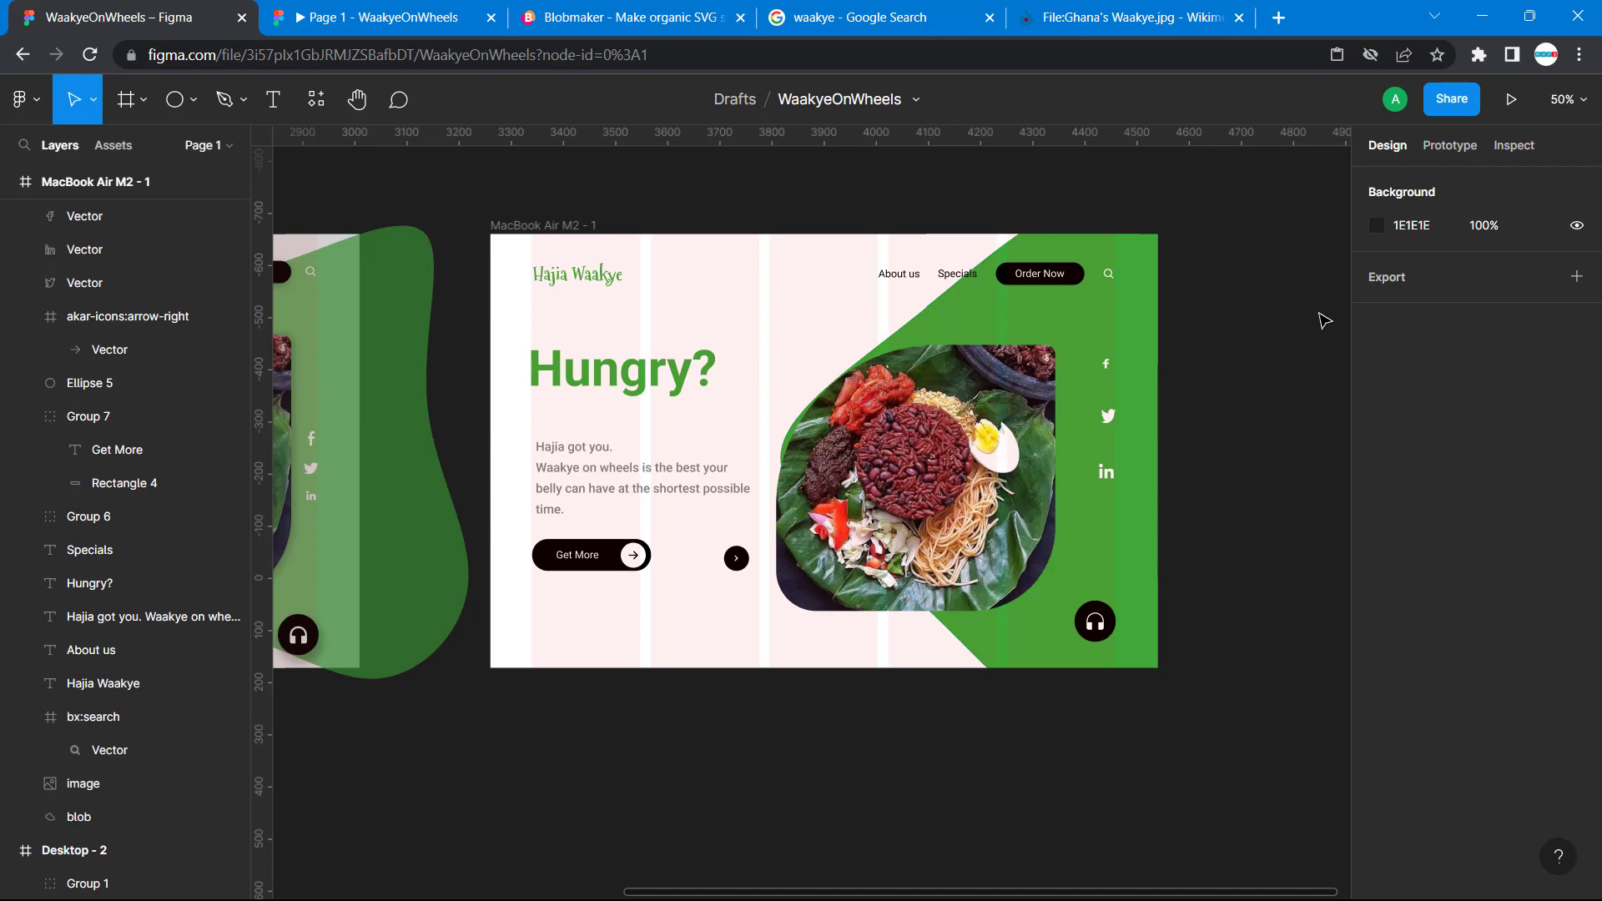
# Set the Facebook icon's width to 14 and check the result in the prototype preview.
pyautogui.click(1105, 365)
pyautogui.click(1413, 276)
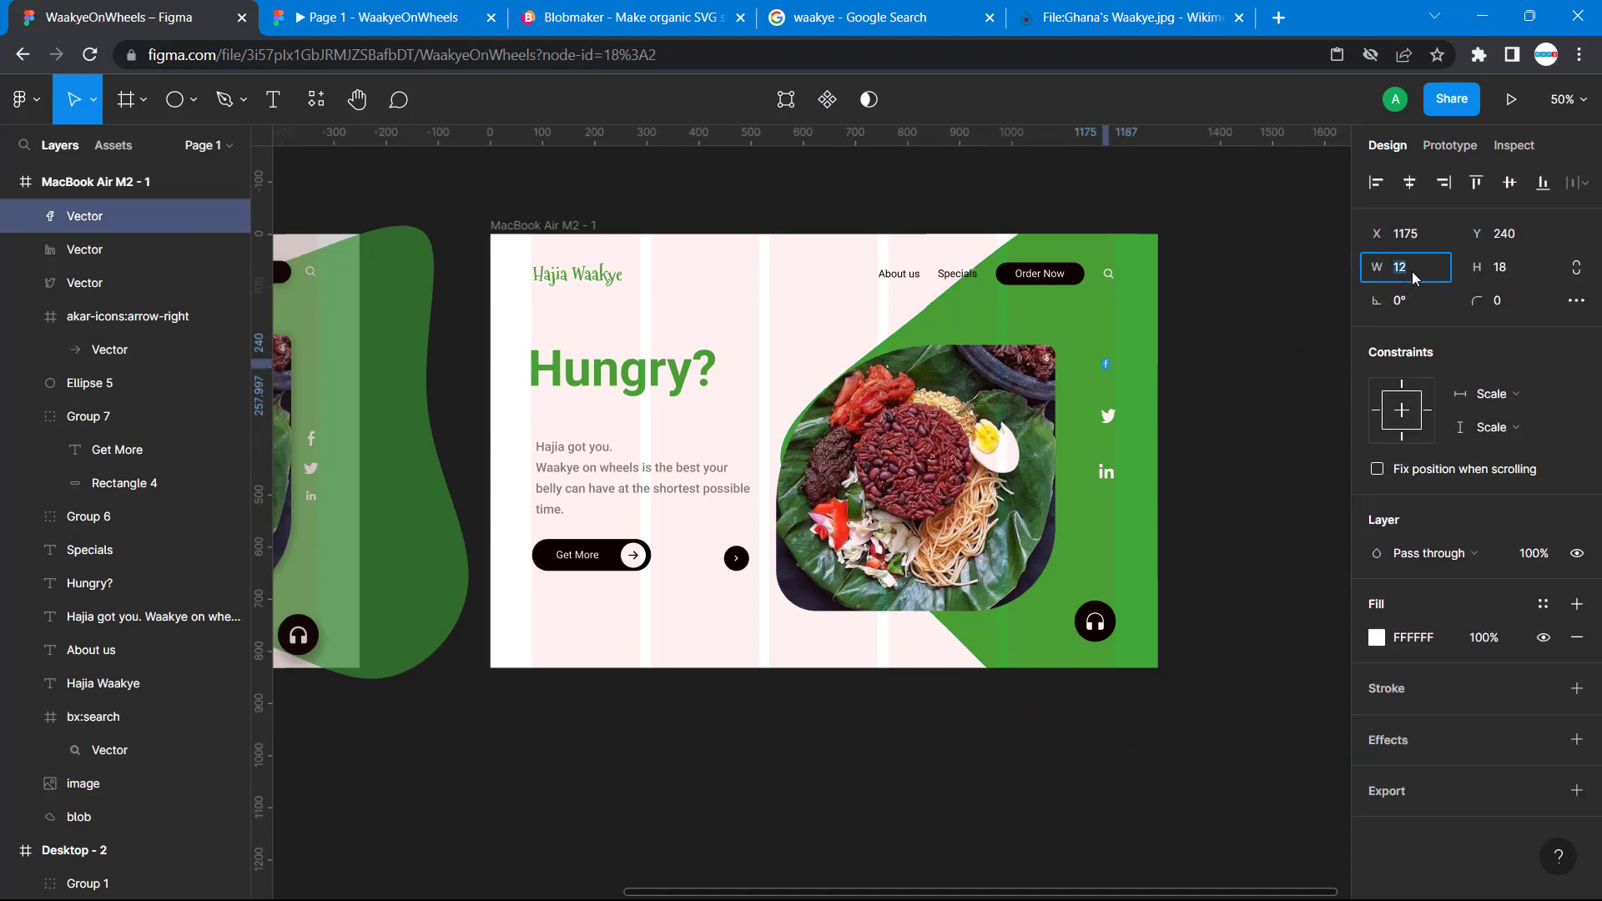
pyautogui.write('14')
pyautogui.press('Return')
pyautogui.click(1245, 294)
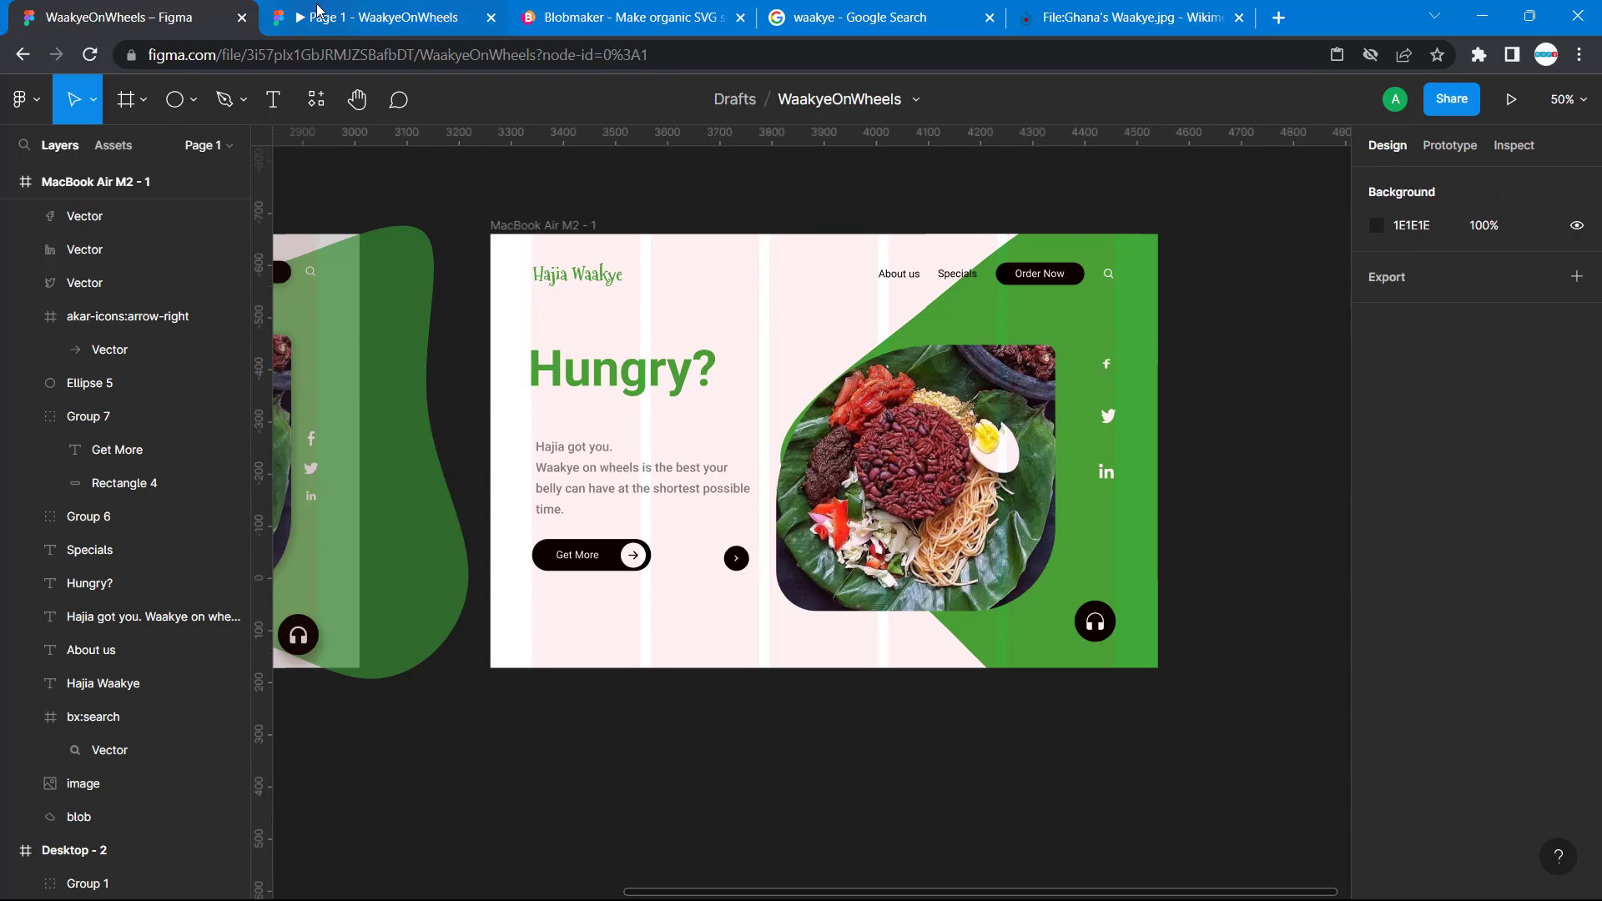
pyautogui.click(317, 13)
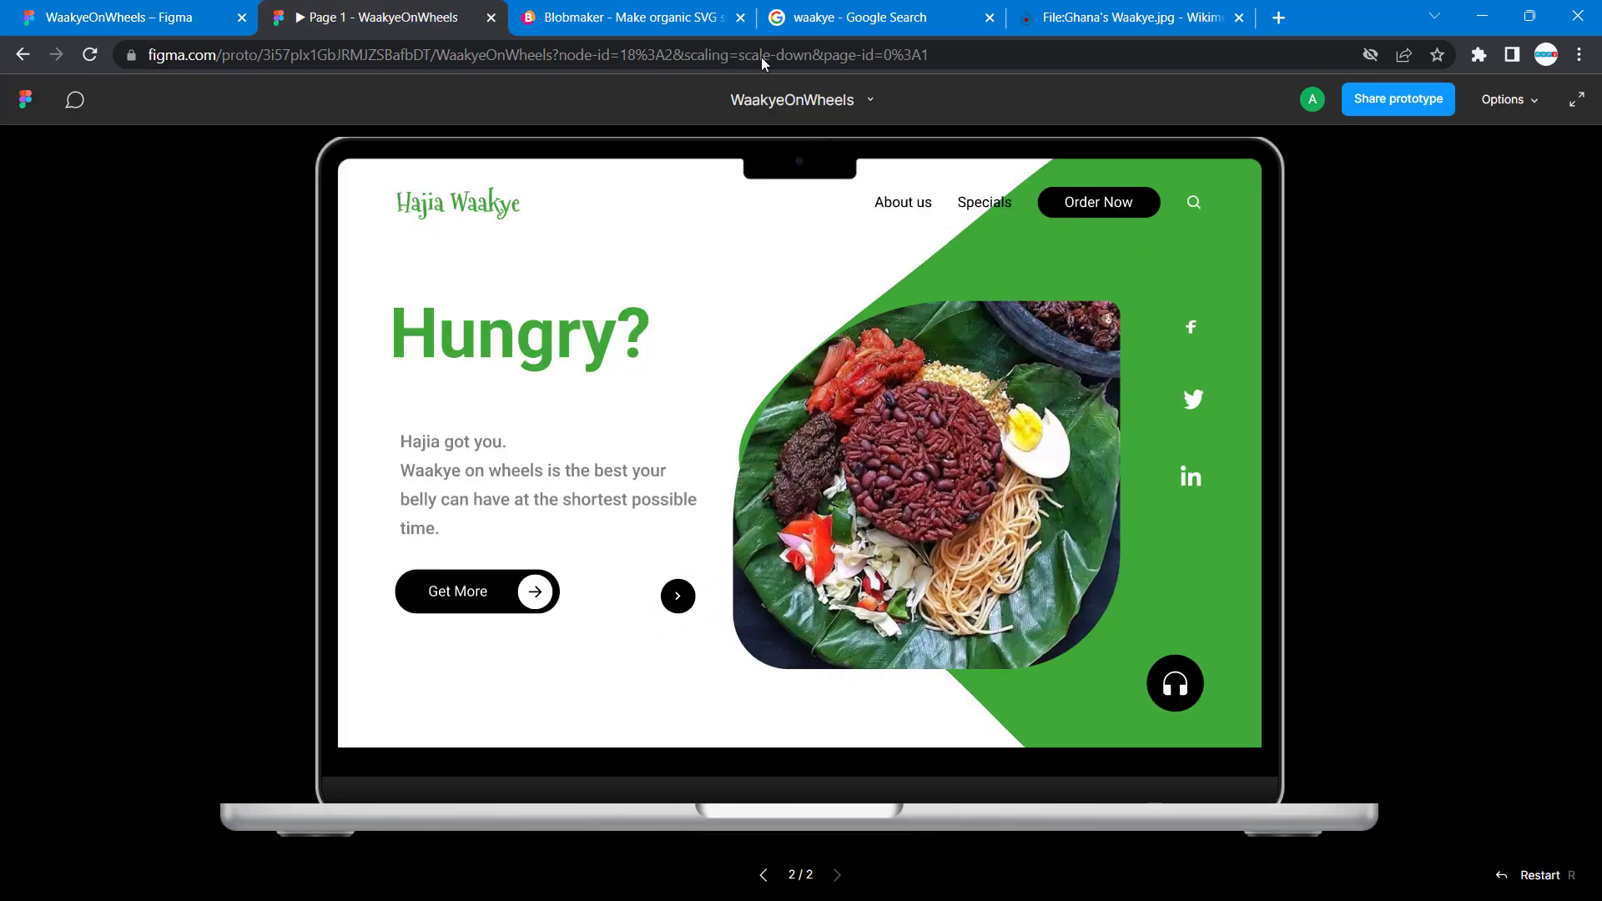
pyautogui.click(167, 14)
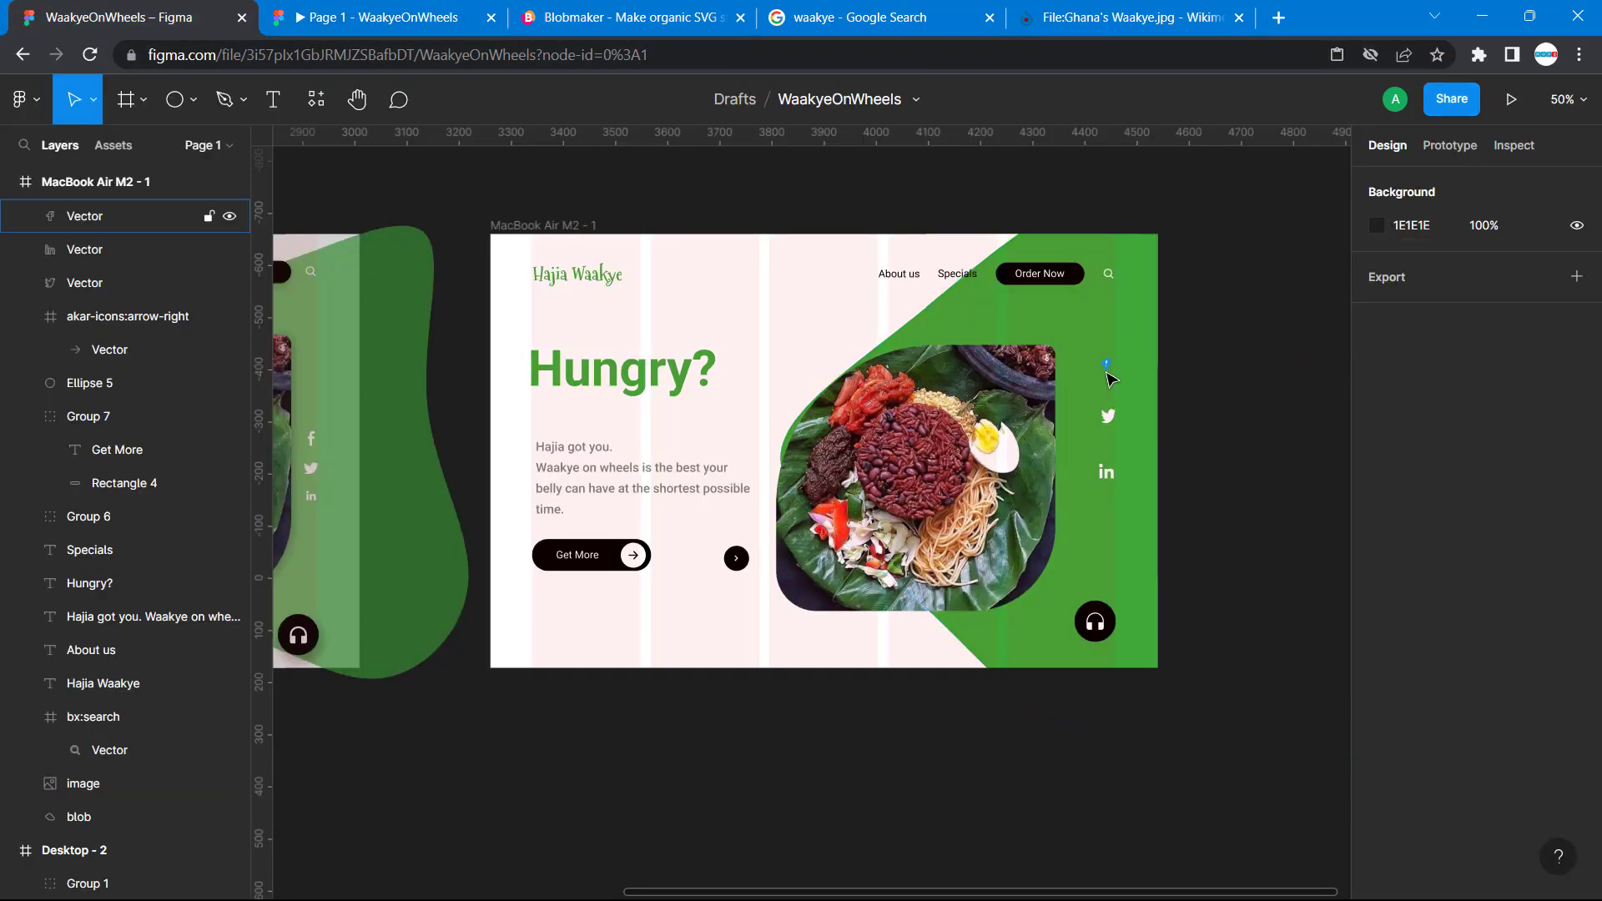
# Set the Facebook icon's height to 20 in the MacBook Air M2 - 1 frame.
pyautogui.click(213, 216)
pyautogui.click(1504, 273)
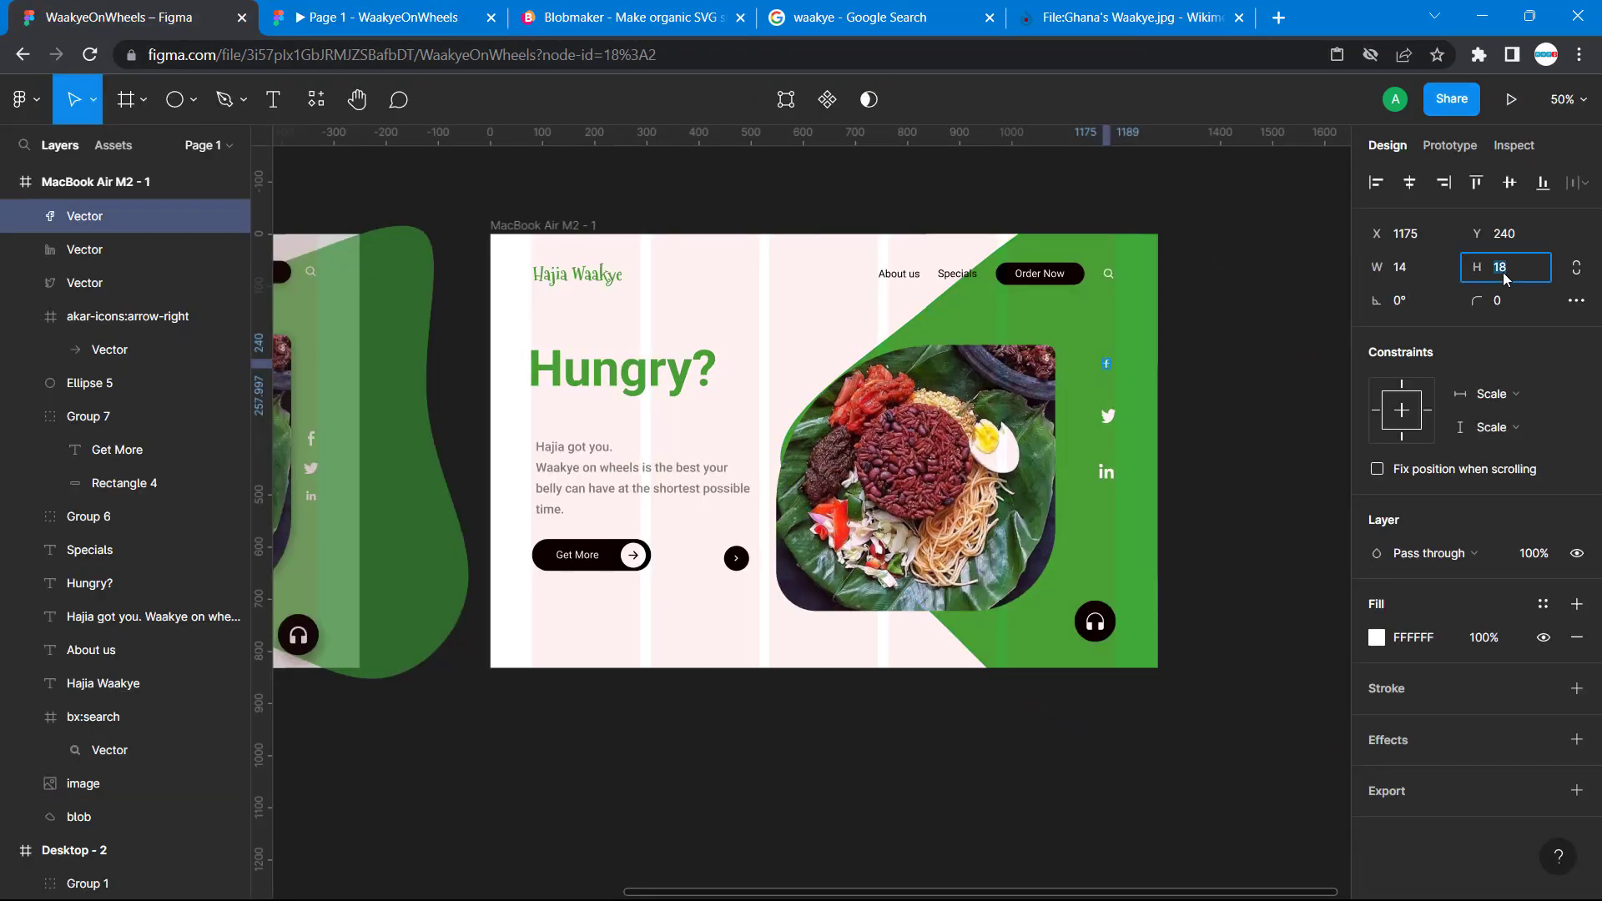
pyautogui.write('20')
pyautogui.press('Return')
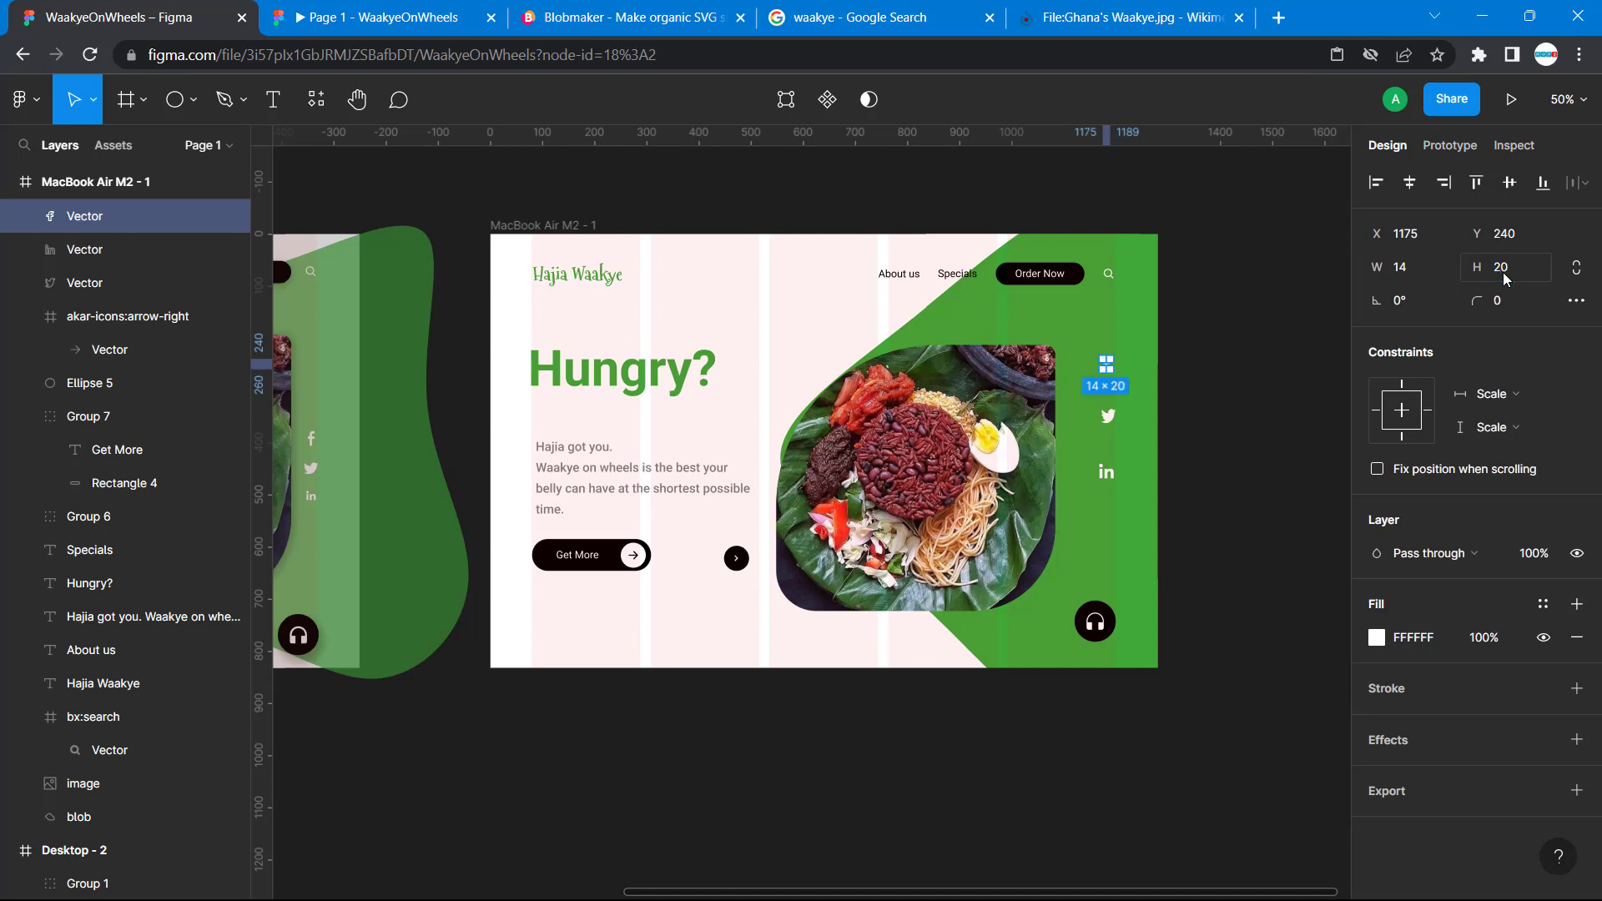
pyautogui.click(1244, 345)
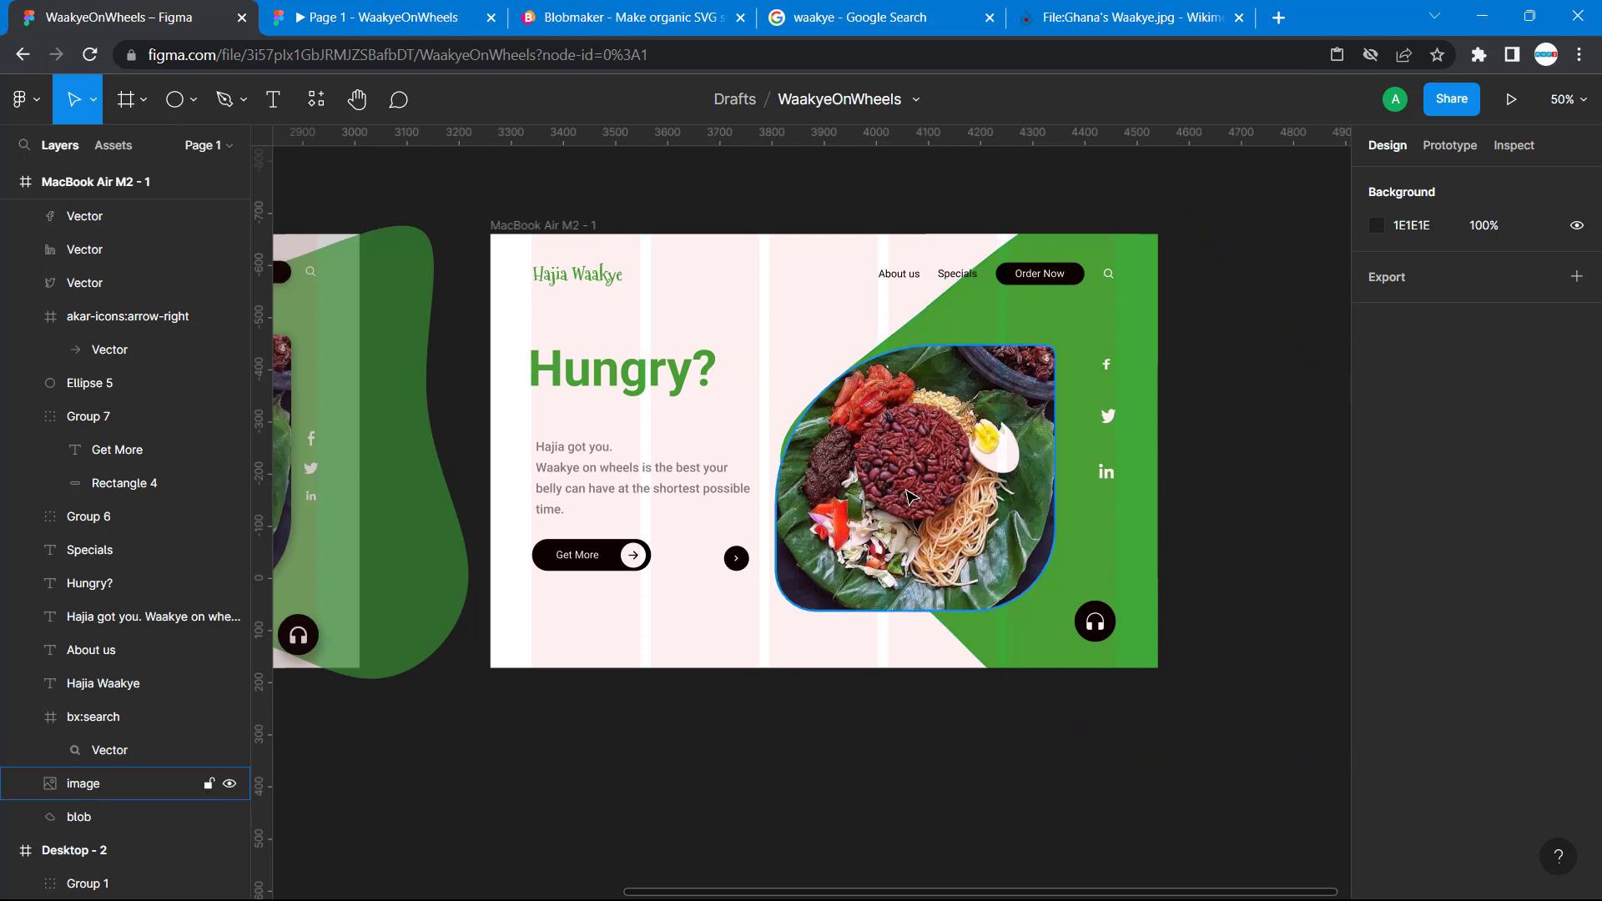
# Move the food image in MacBook Air M2 - 1 horizontally to X 608, using its distance from the social icons in Desktop - 2 as reference.
pyautogui.hscroll(-5, 584, 584)
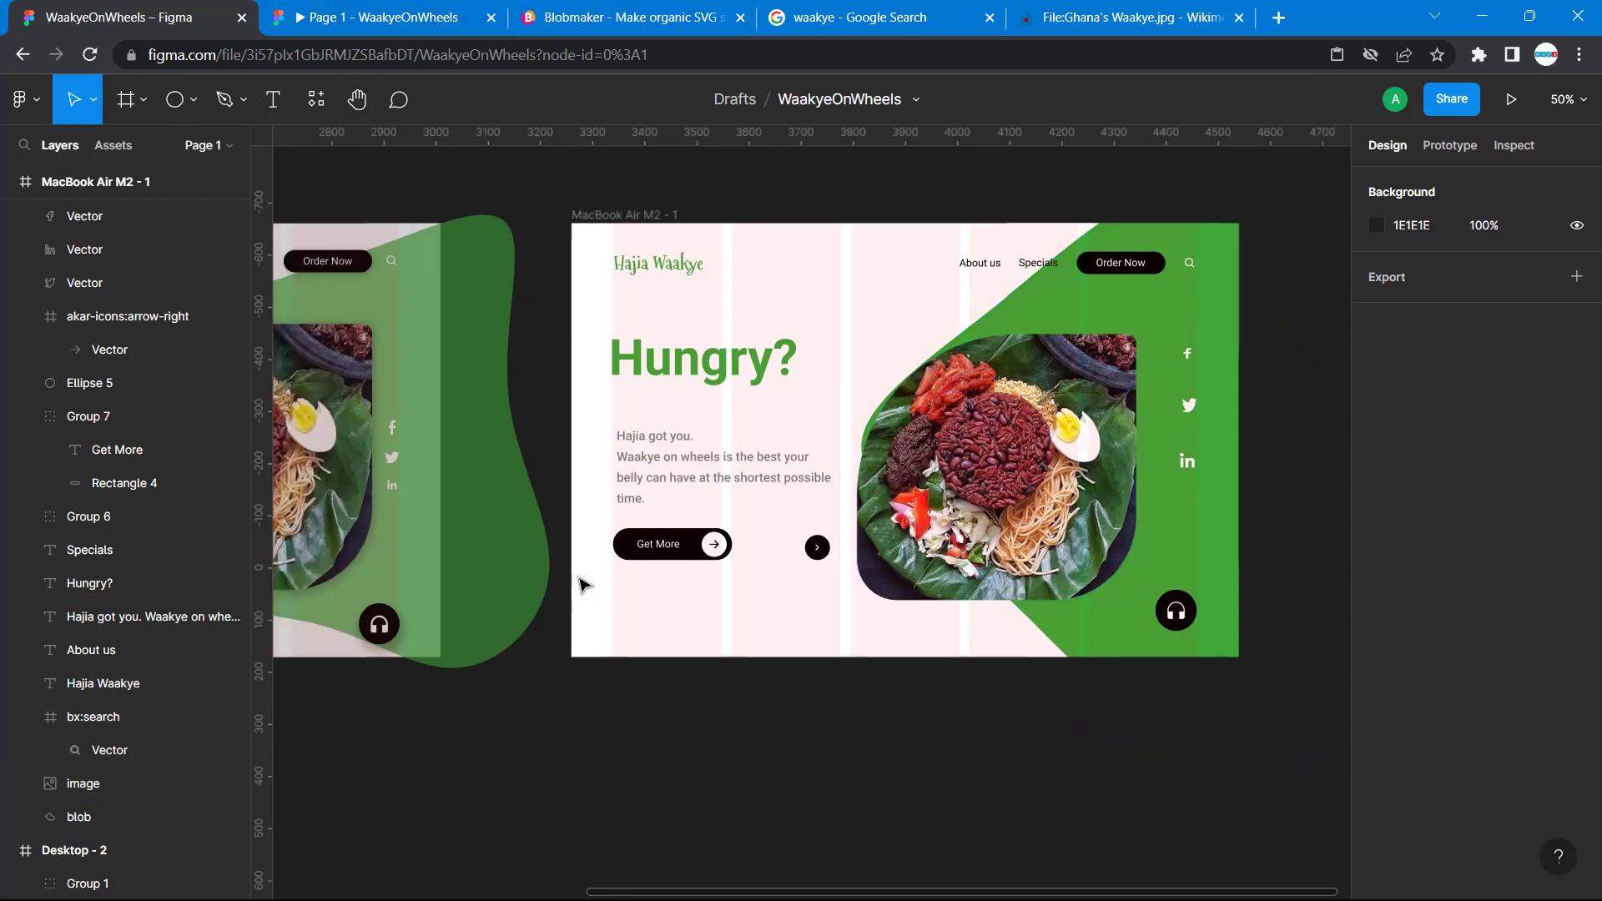
pyautogui.click(505, 491)
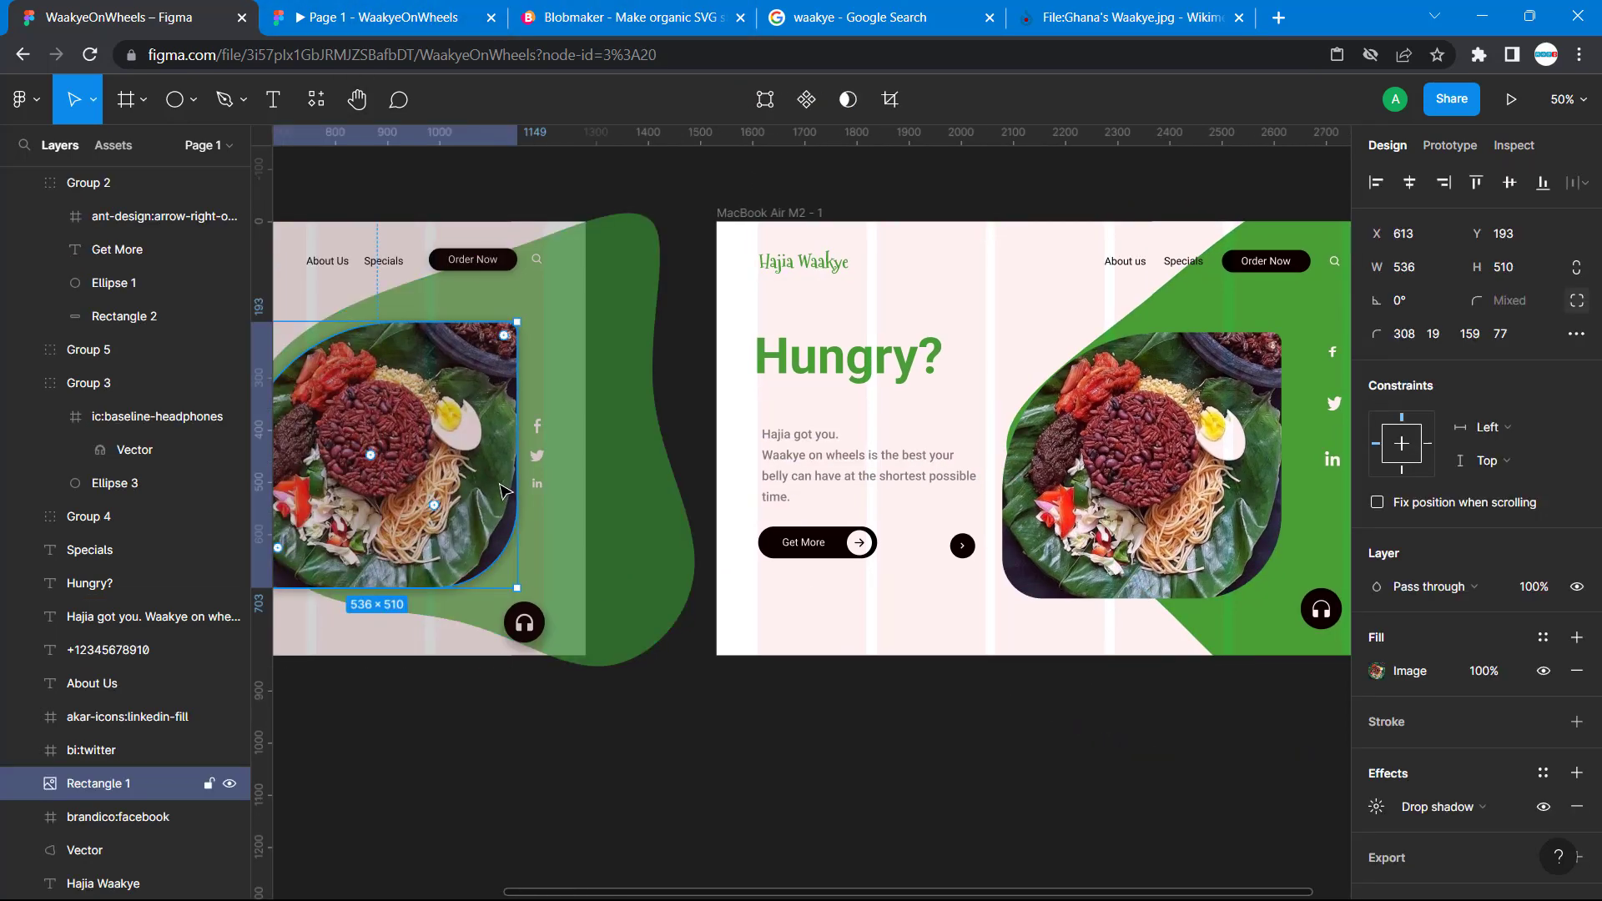
pyautogui.press('alt')
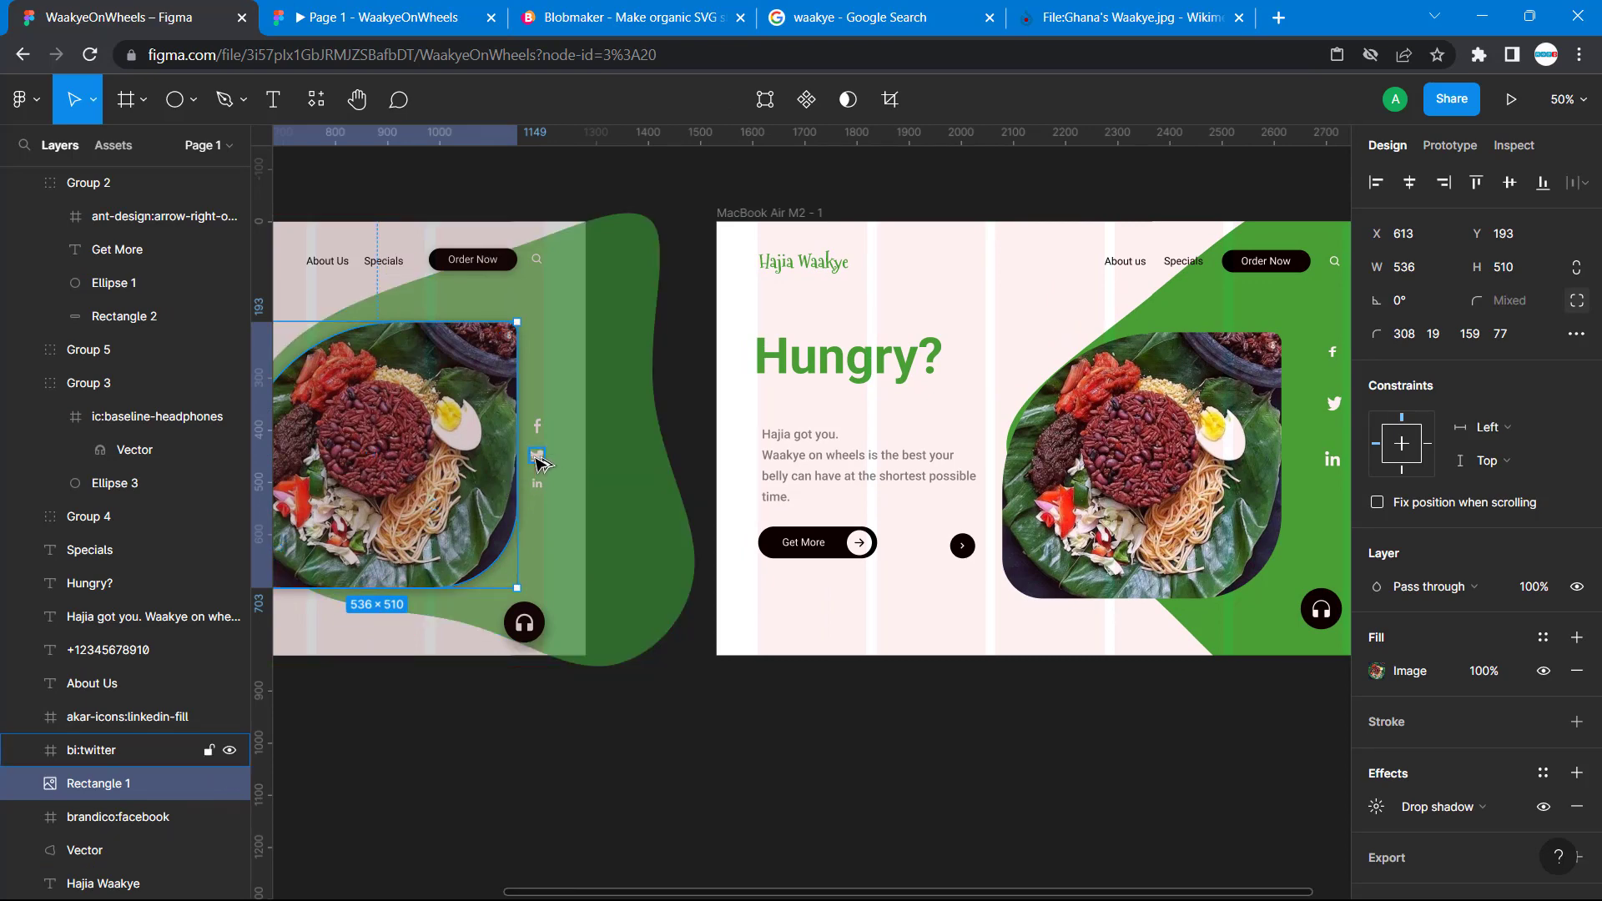
pyautogui.hscroll(5, 1013, 460)
pyautogui.click(1014, 460)
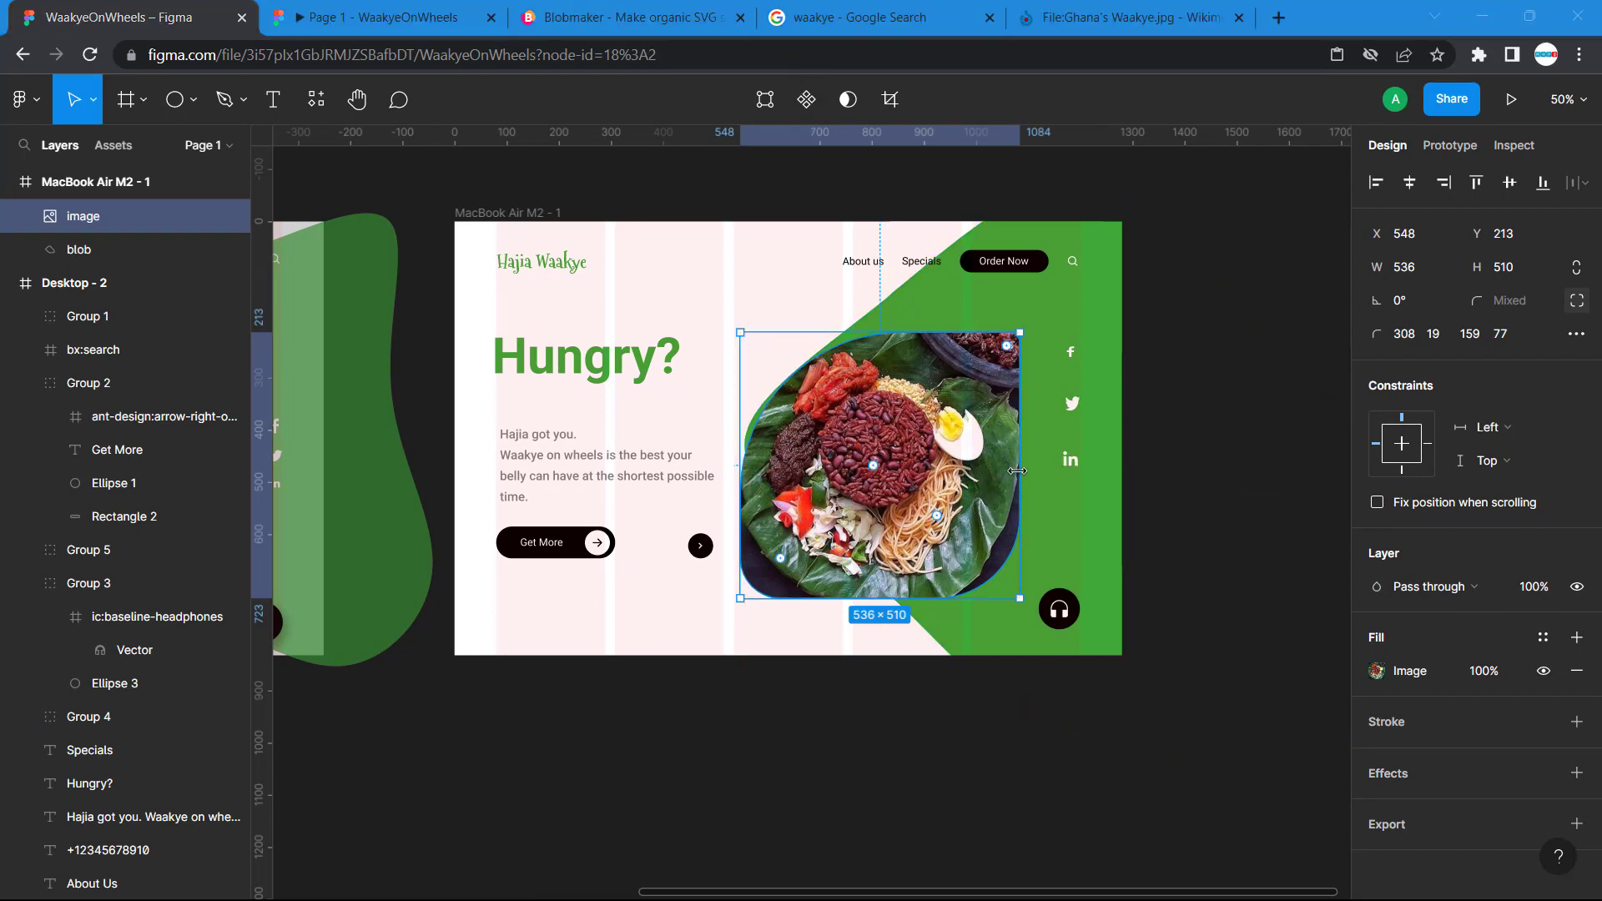
pyautogui.press('super')
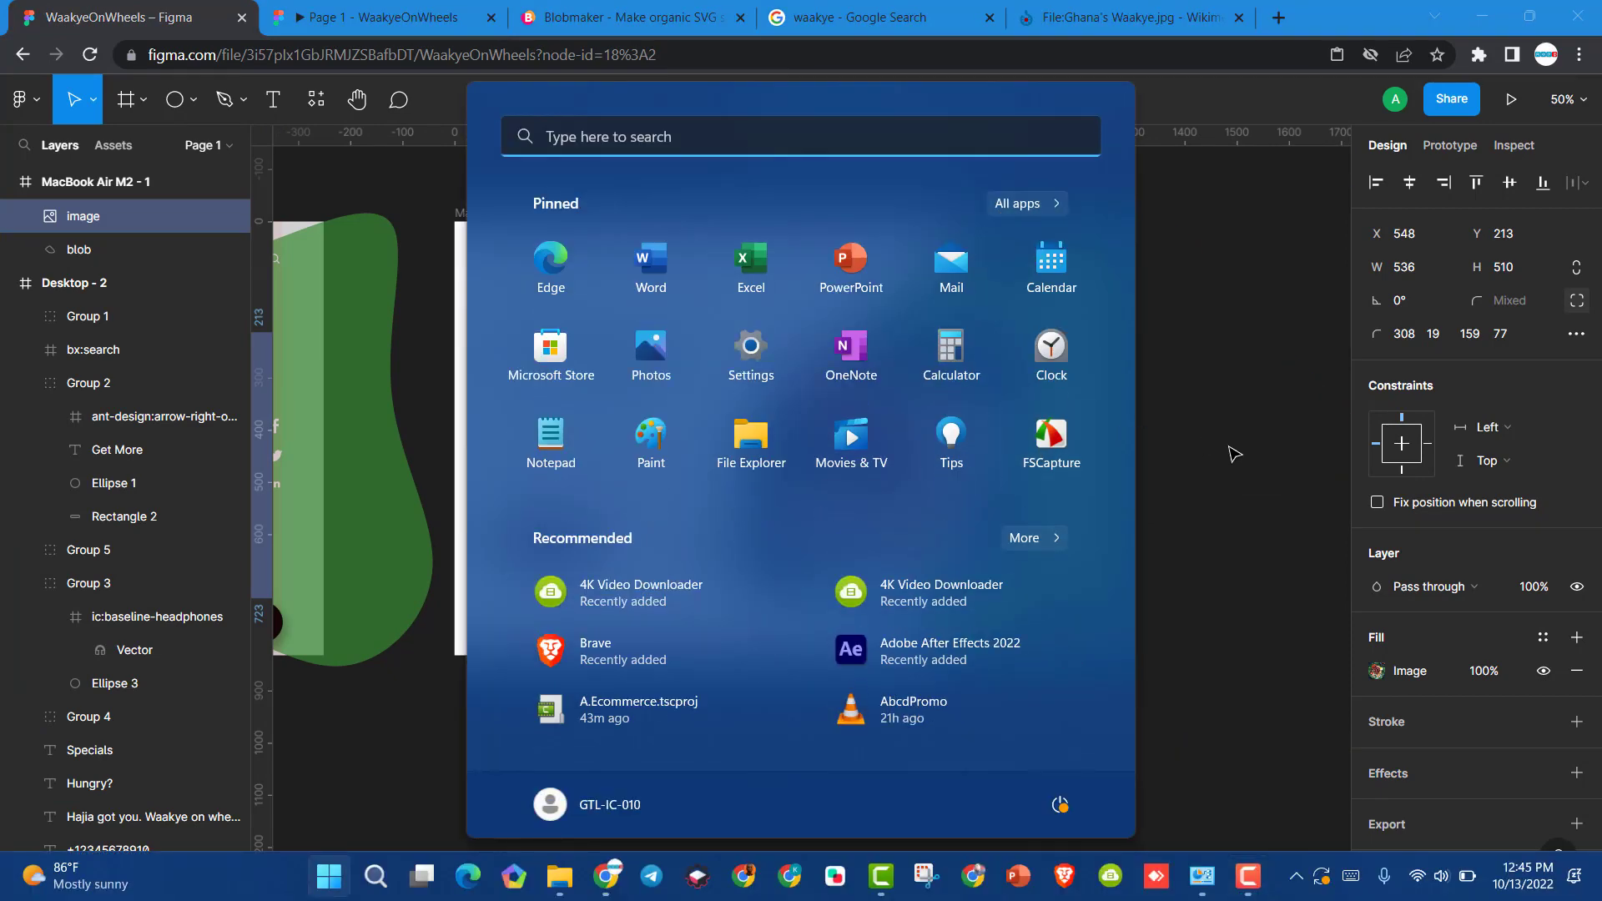
pyautogui.press('super')
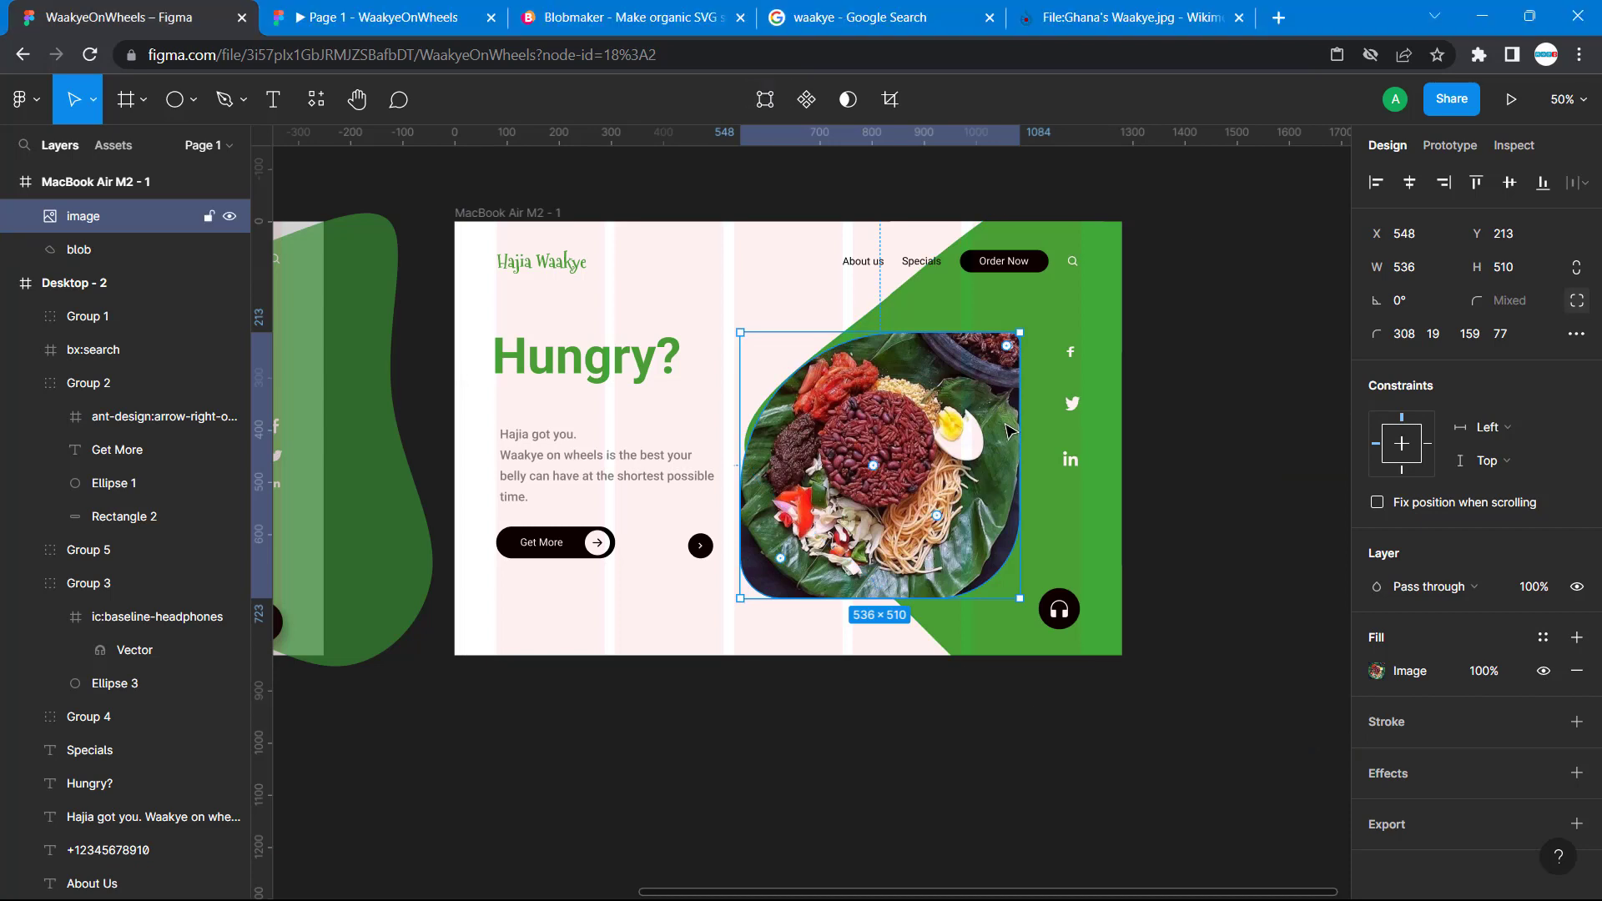
pyautogui.click(1072, 461)
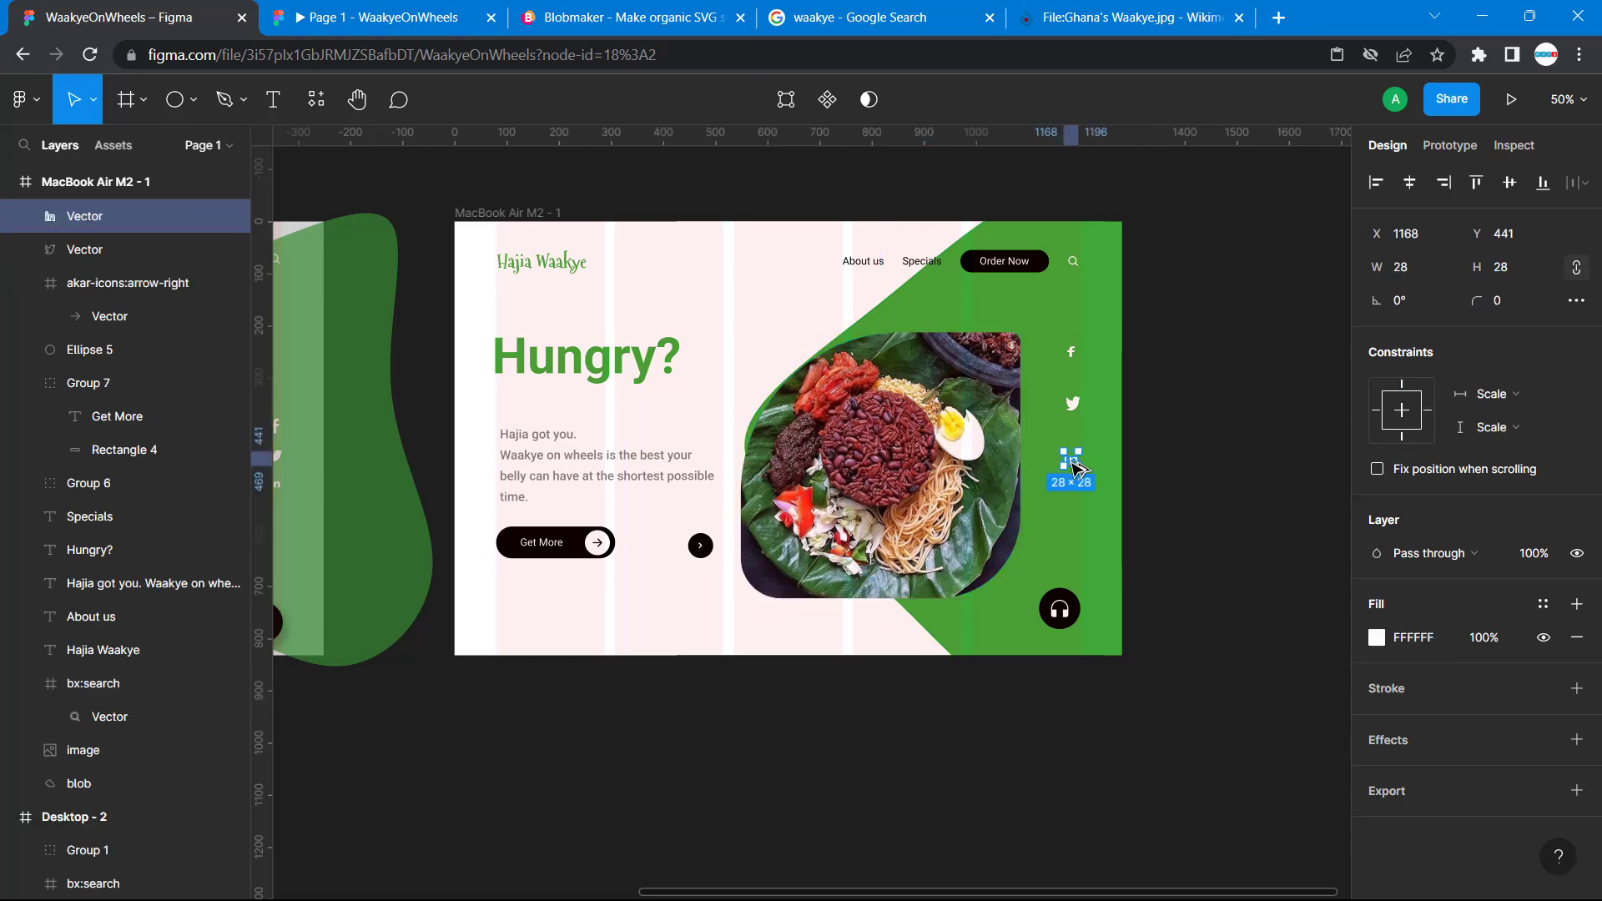
pyautogui.click(1012, 467)
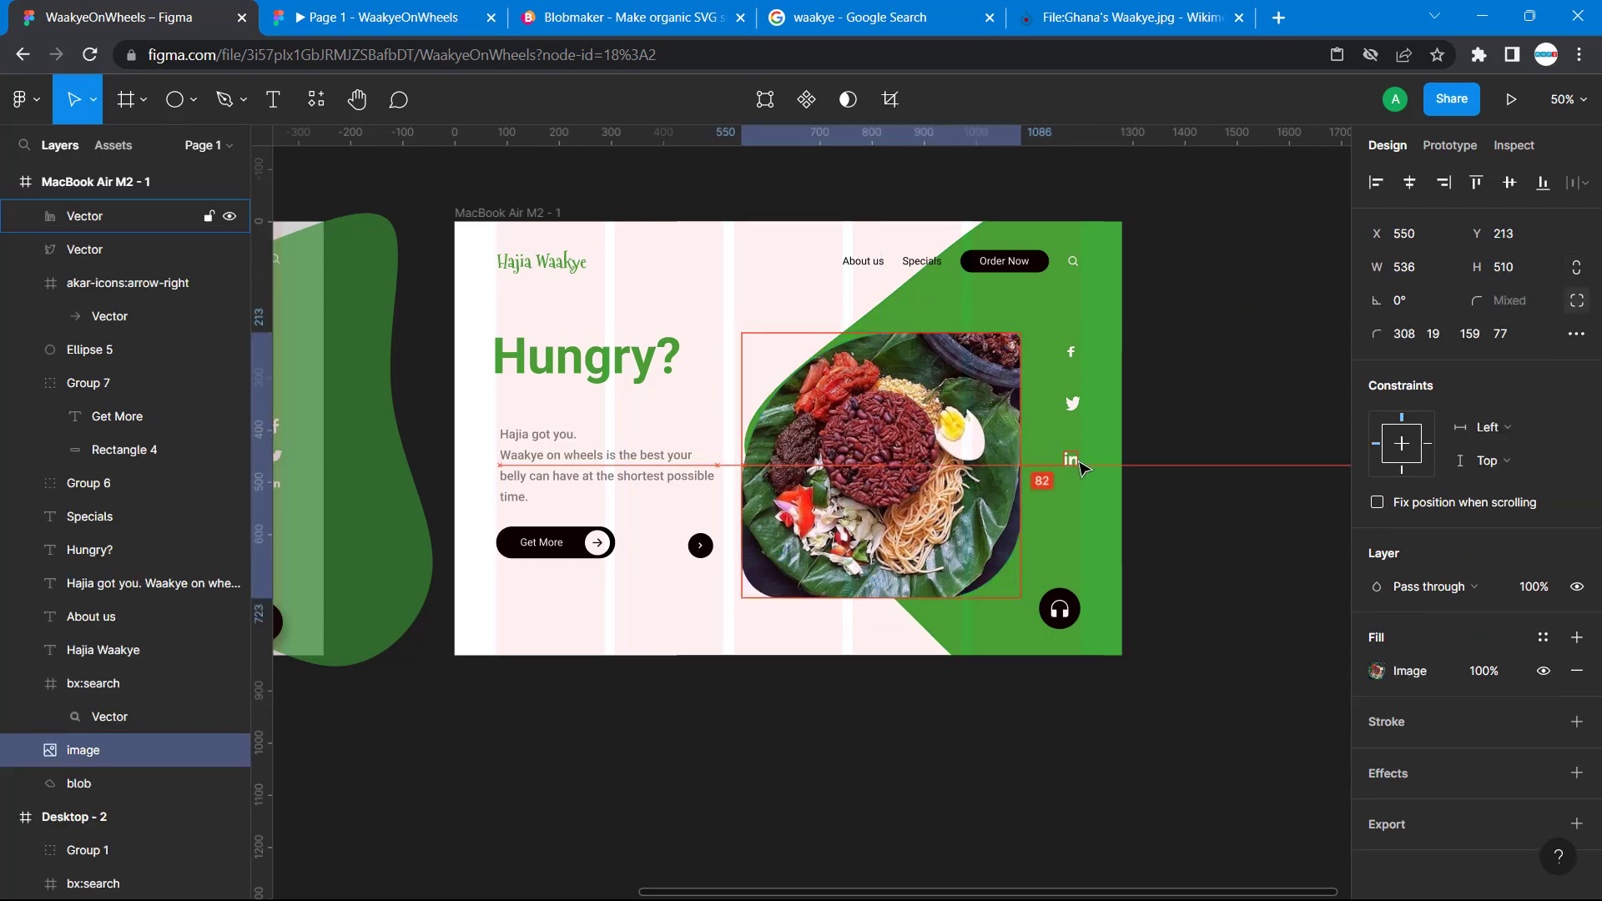
pyautogui.press('Right')
pyautogui.press('Right')
pyautogui.press('Right')
pyautogui.press('Right')
pyautogui.press('Right')
pyautogui.press('Right')
pyautogui.press('Right')
pyautogui.press('Right')
pyautogui.press('Right')
pyautogui.press('Right')
pyautogui.press('Right')
pyautogui.press('Right')
pyautogui.press('Right')
pyautogui.press('Right')
pyautogui.press('Right')
pyautogui.press('Right')
pyautogui.press('Right')
pyautogui.press('Right')
pyautogui.press('Right')
pyautogui.press('Right')
pyautogui.press('Right')
pyautogui.press('Right')
pyautogui.press('Right')
pyautogui.press('Right')
pyautogui.press('Right')
pyautogui.press('Right')
pyautogui.press('Right')
pyautogui.press('Right')
pyautogui.press('Right')
pyautogui.press('Right')
pyautogui.press('Right')
pyautogui.press('Right')
pyautogui.press('Right')
pyautogui.press('Right')
pyautogui.press('Right')
pyautogui.press('Right')
pyautogui.press('Right')
pyautogui.press('Right')
pyautogui.press('Right')
pyautogui.press('Right')
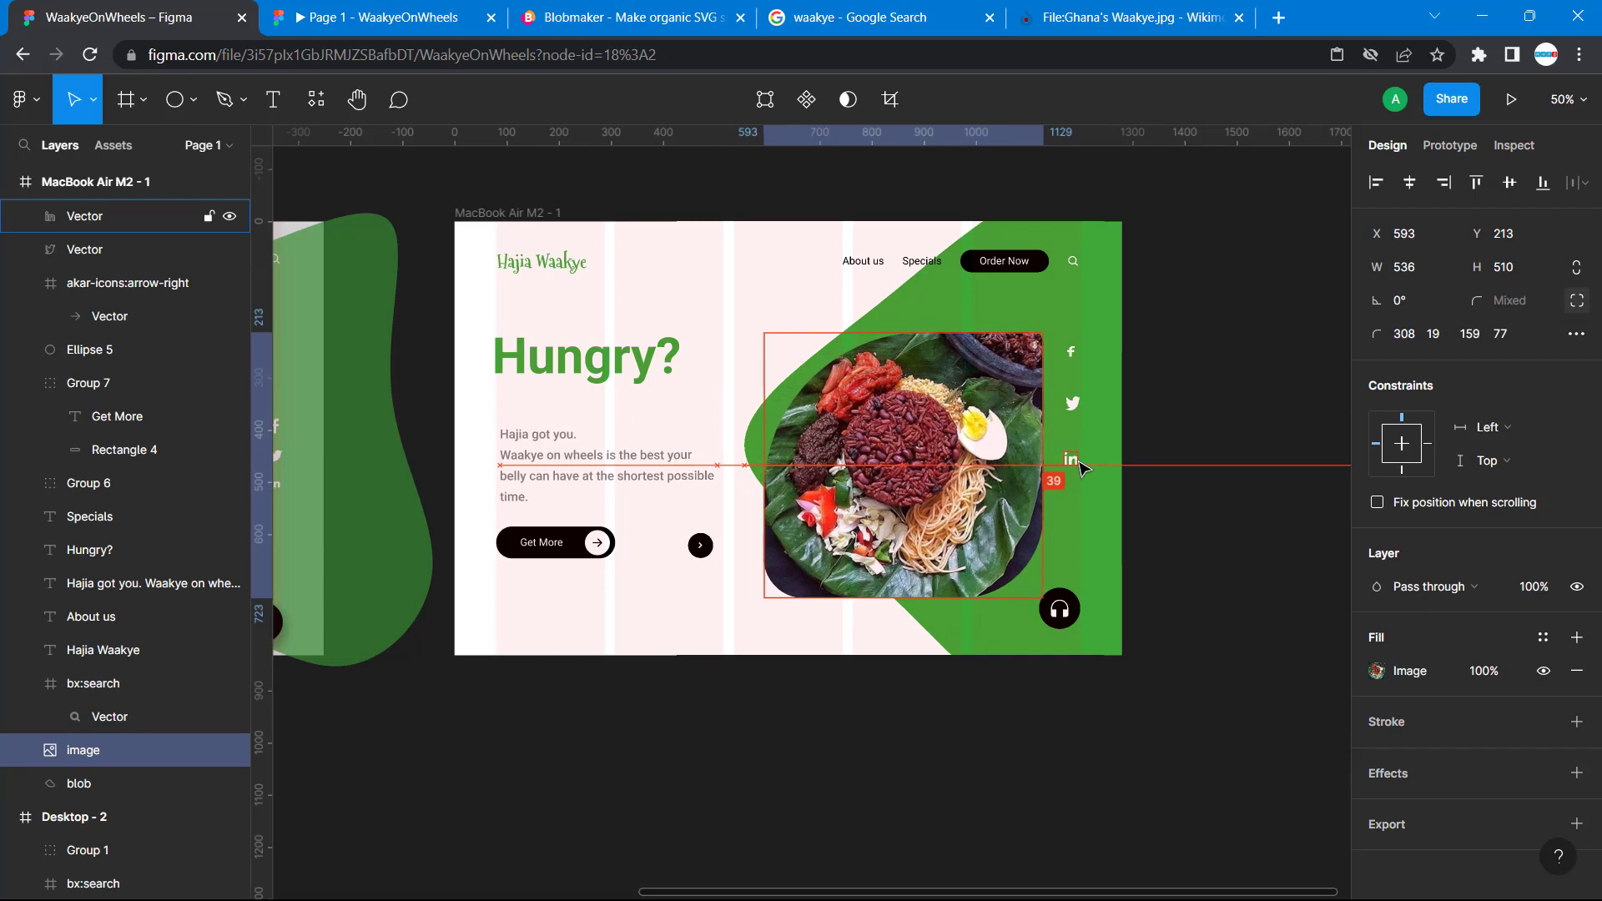
pyautogui.press('Right')
pyautogui.press('Right')
pyautogui.press('Right')
pyautogui.press('Right')
pyautogui.press('Right')
pyautogui.press('Right')
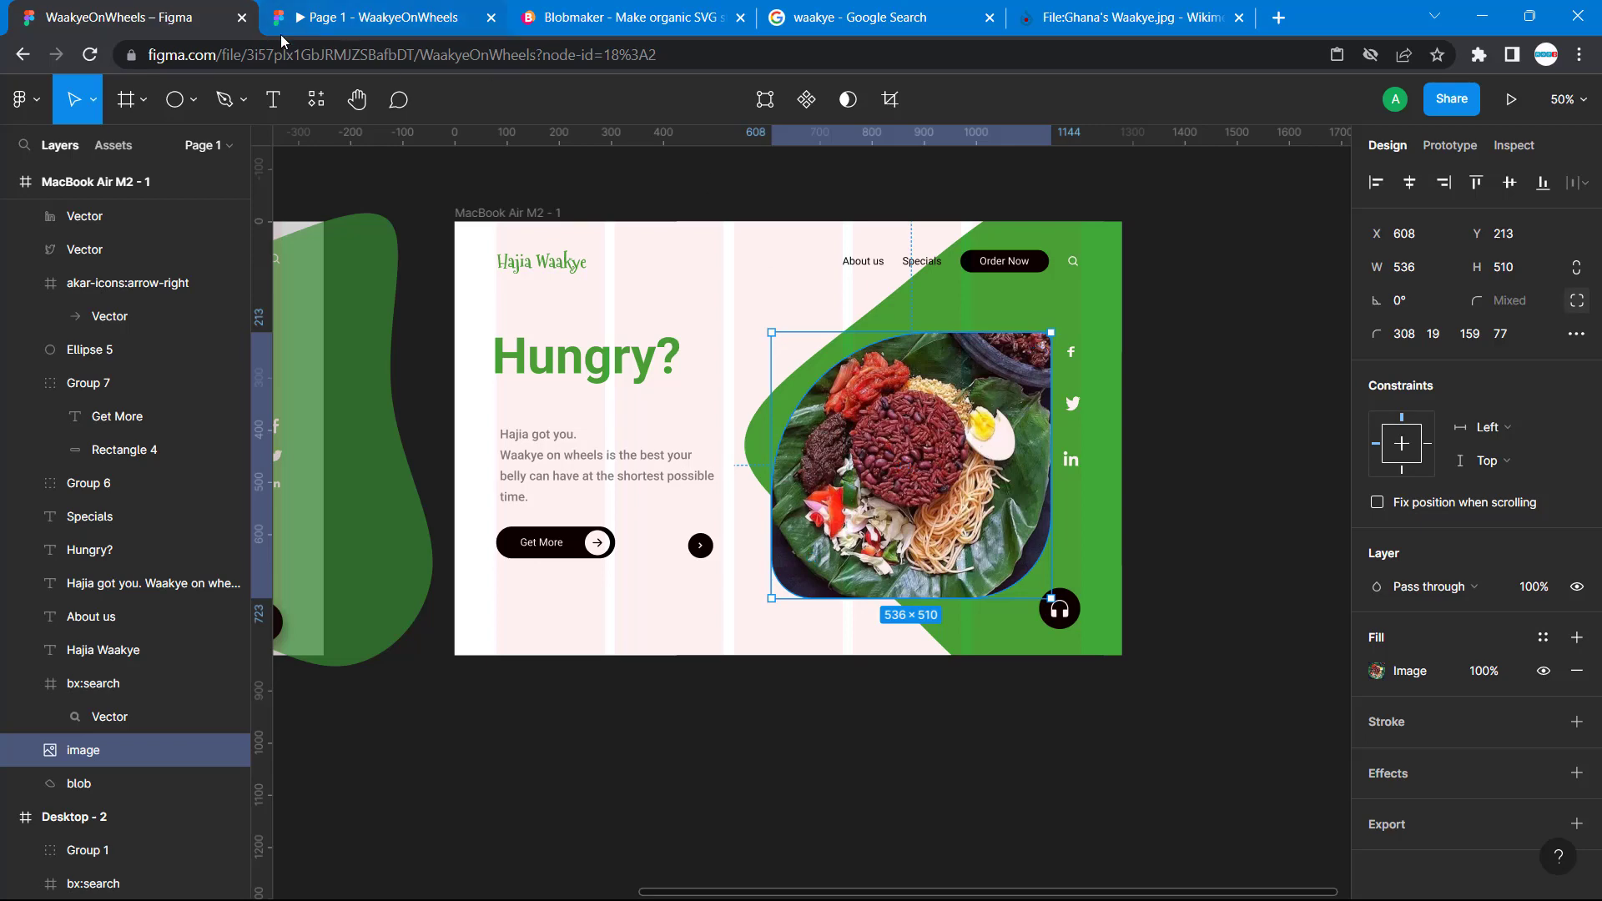
# Move the food image up to Y 197, matching the 99 px gap below the Order Now button in Desktop - 2.
pyautogui.hscroll(-5, 483, 325)
pyautogui.click(559, 334)
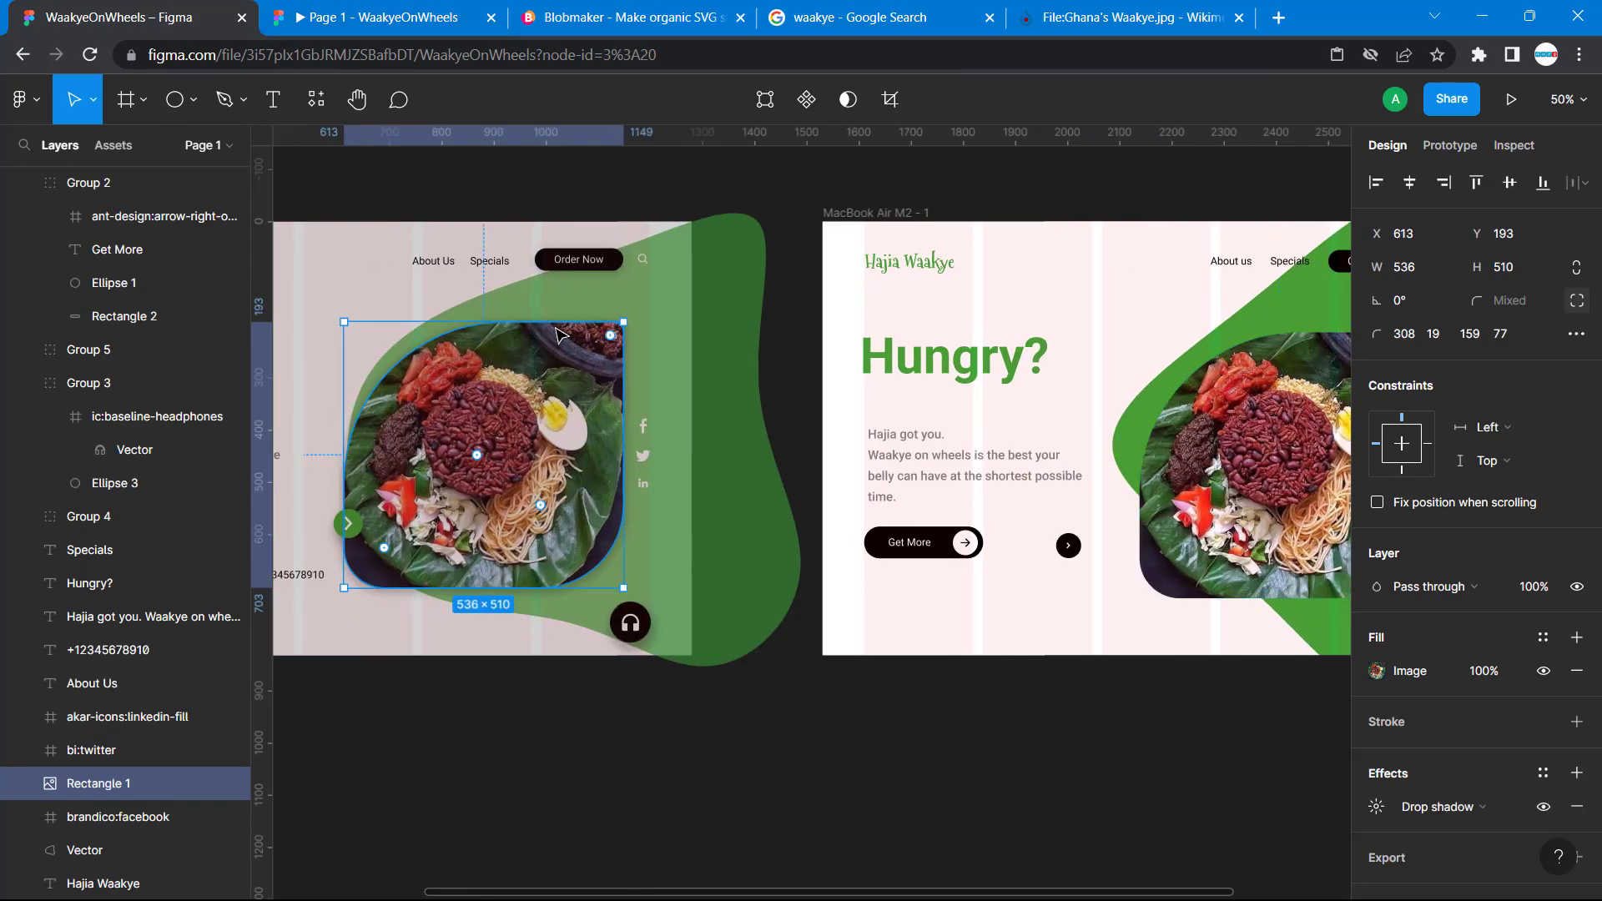
pyautogui.press('alt')
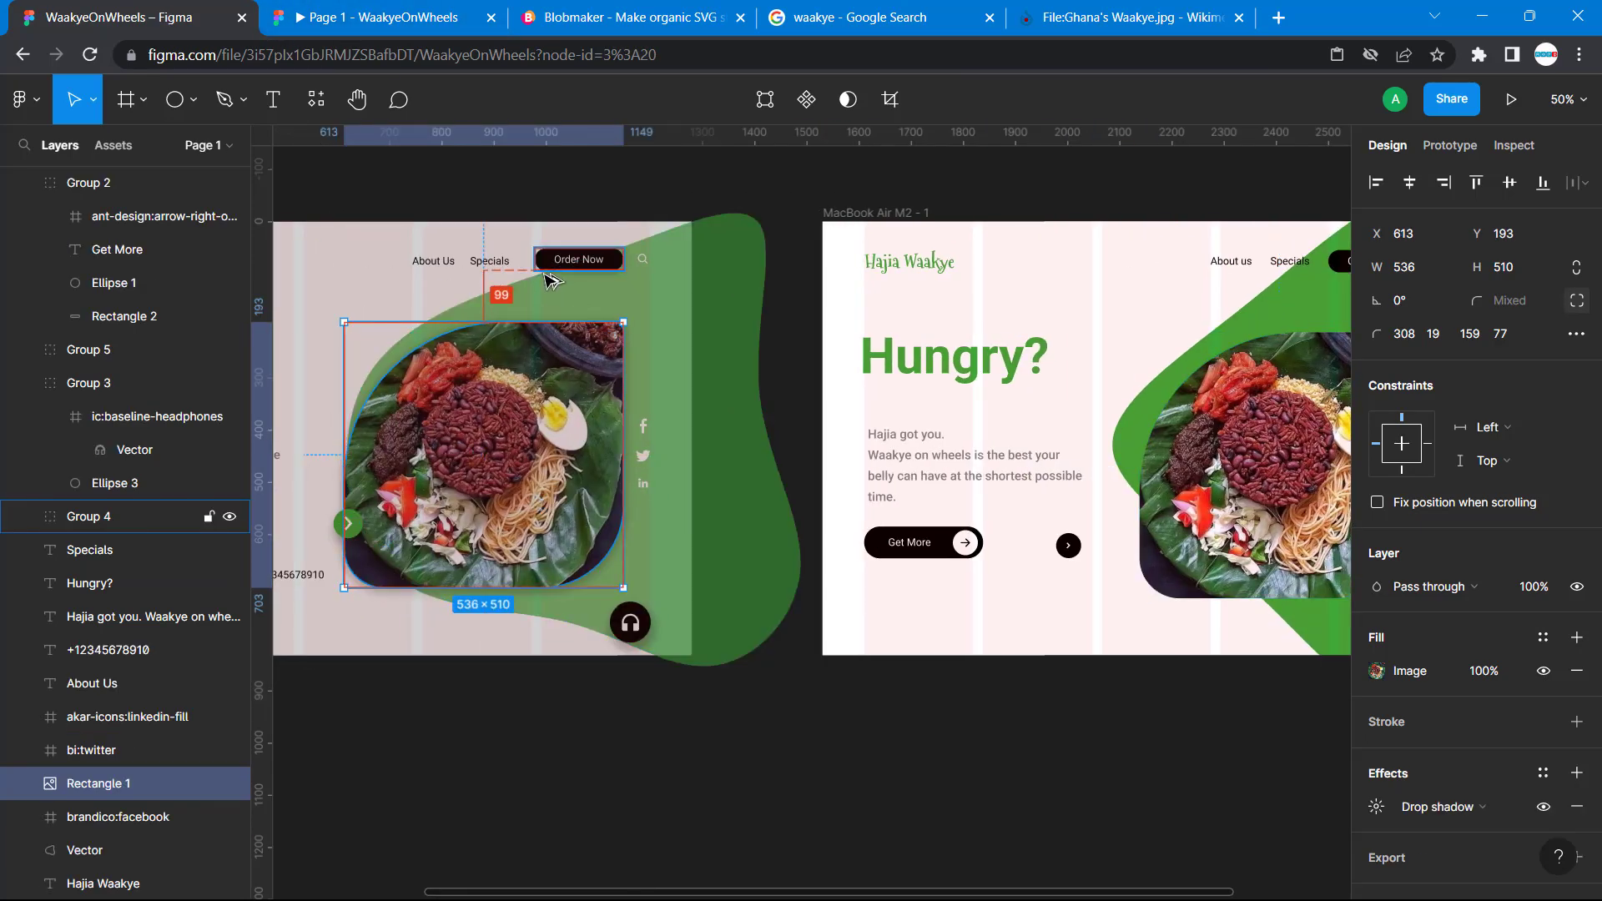
pyautogui.hscroll(8, 550, 280)
pyautogui.click(705, 355)
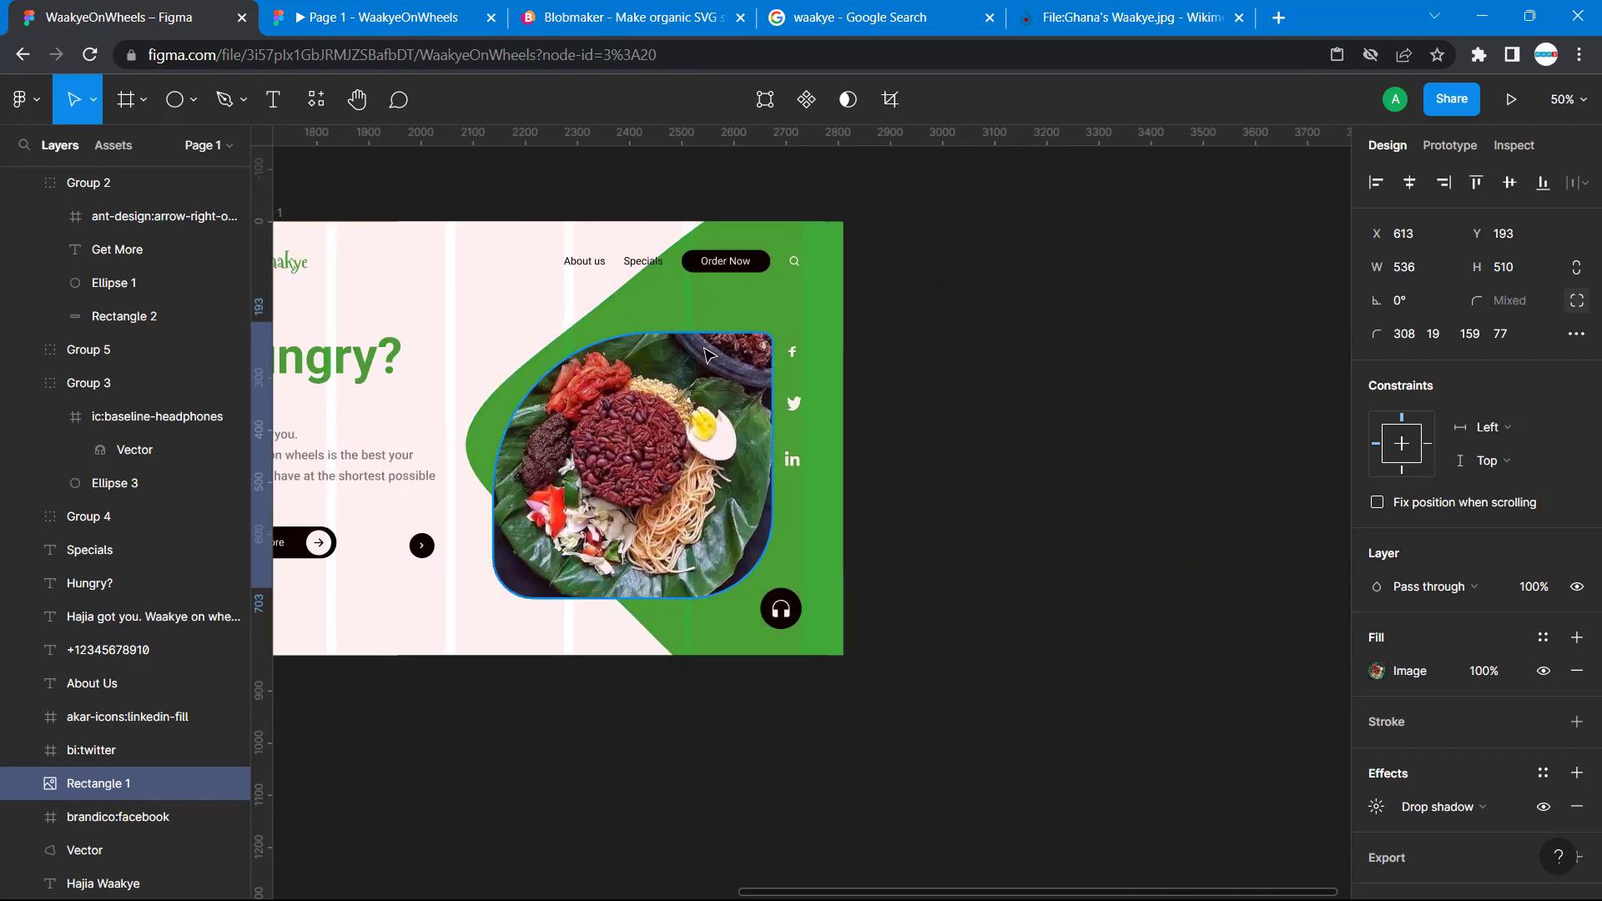
pyautogui.press('alt')
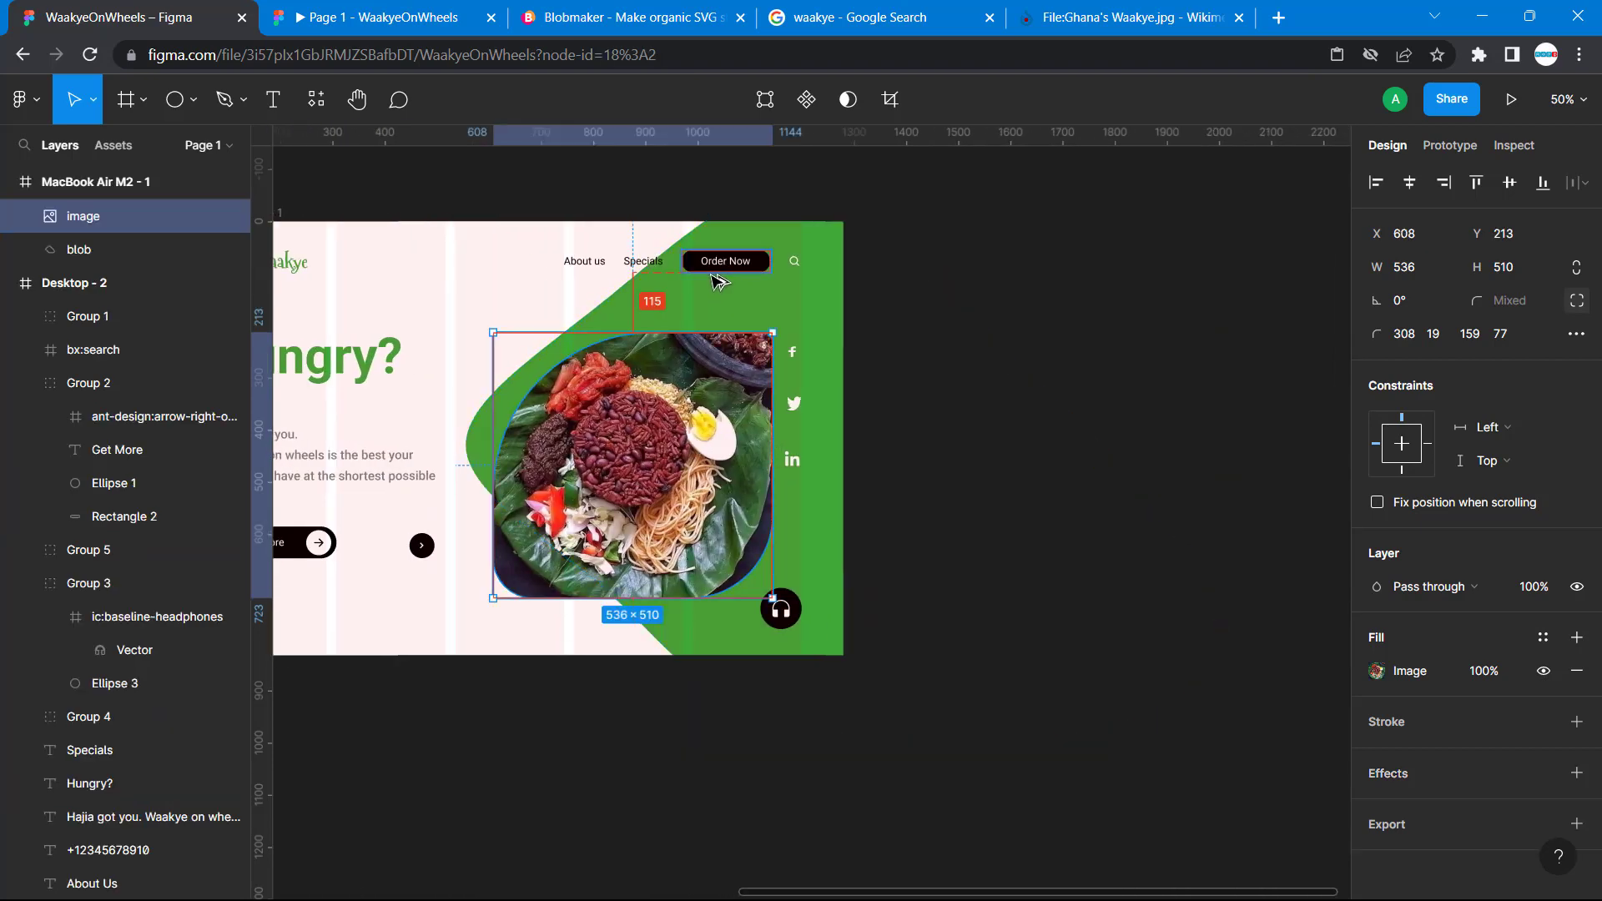
pyautogui.press('Up')
pyautogui.press('Up')
pyautogui.press('Up')
pyautogui.press('Up')
pyautogui.press('Up')
pyautogui.press('Up')
pyautogui.press('Up')
pyautogui.press('Up')
pyautogui.press('Up')
pyautogui.press('Up')
pyautogui.press('Up')
pyautogui.press('Up')
pyautogui.press('Up')
pyautogui.press('Up')
pyautogui.press('Up')
pyautogui.press('Up')
pyautogui.press('Up')
pyautogui.press('Up')
pyautogui.press('Up')
pyautogui.press('Up')
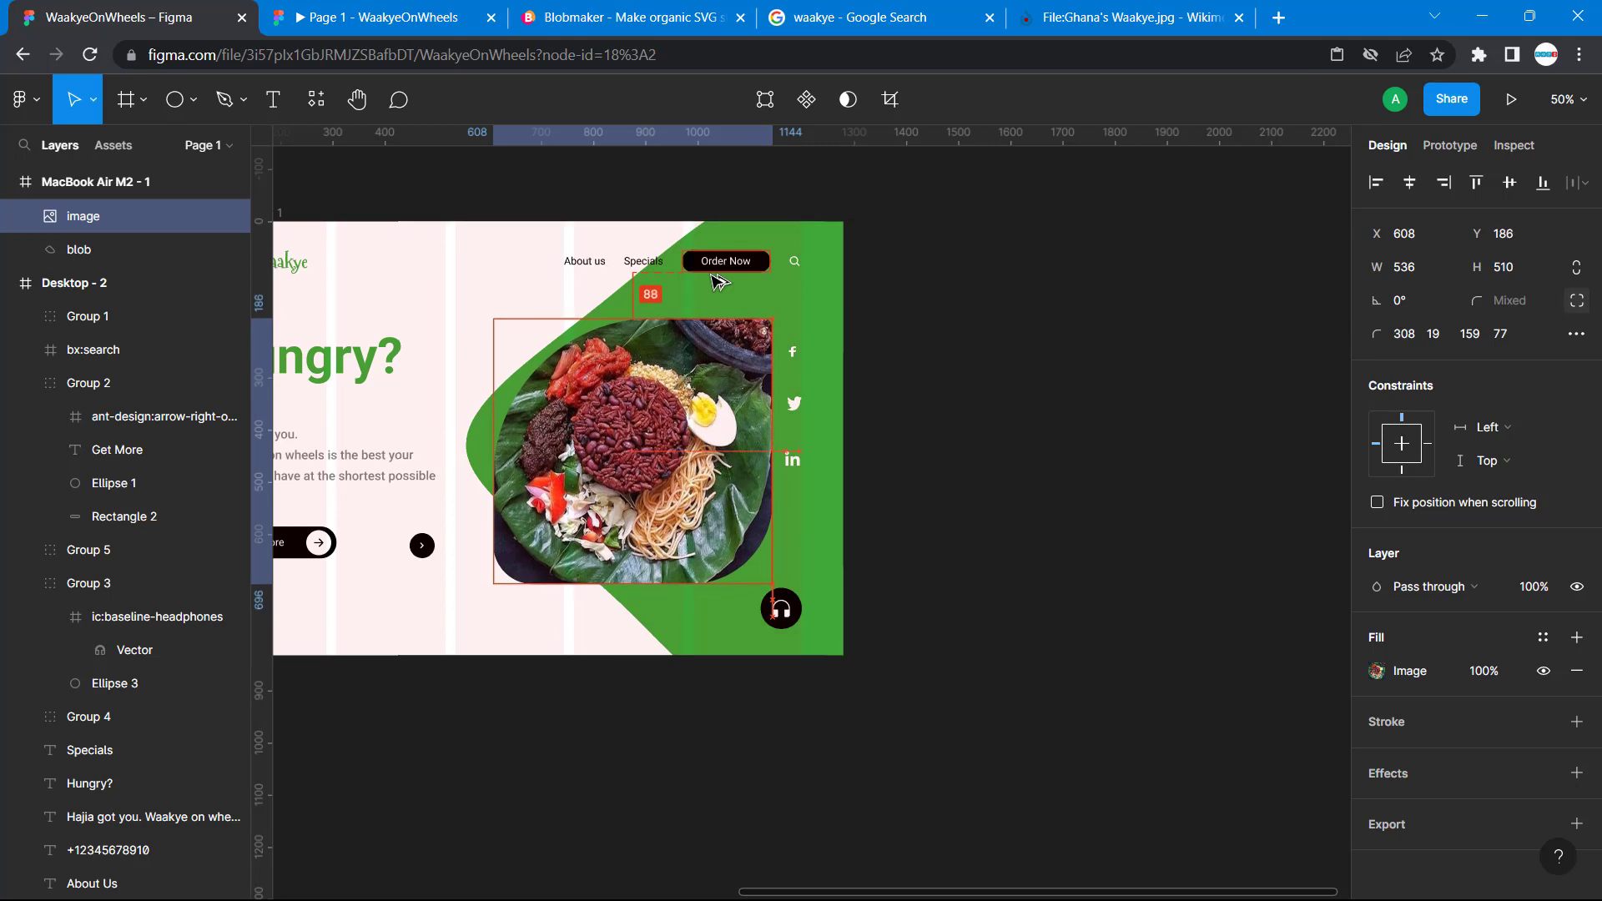
pyautogui.press('Down')
pyautogui.press('Down')
pyautogui.press('Down')
pyautogui.press('Down')
pyautogui.press('Down')
pyautogui.press('Down')
pyautogui.press('Down')
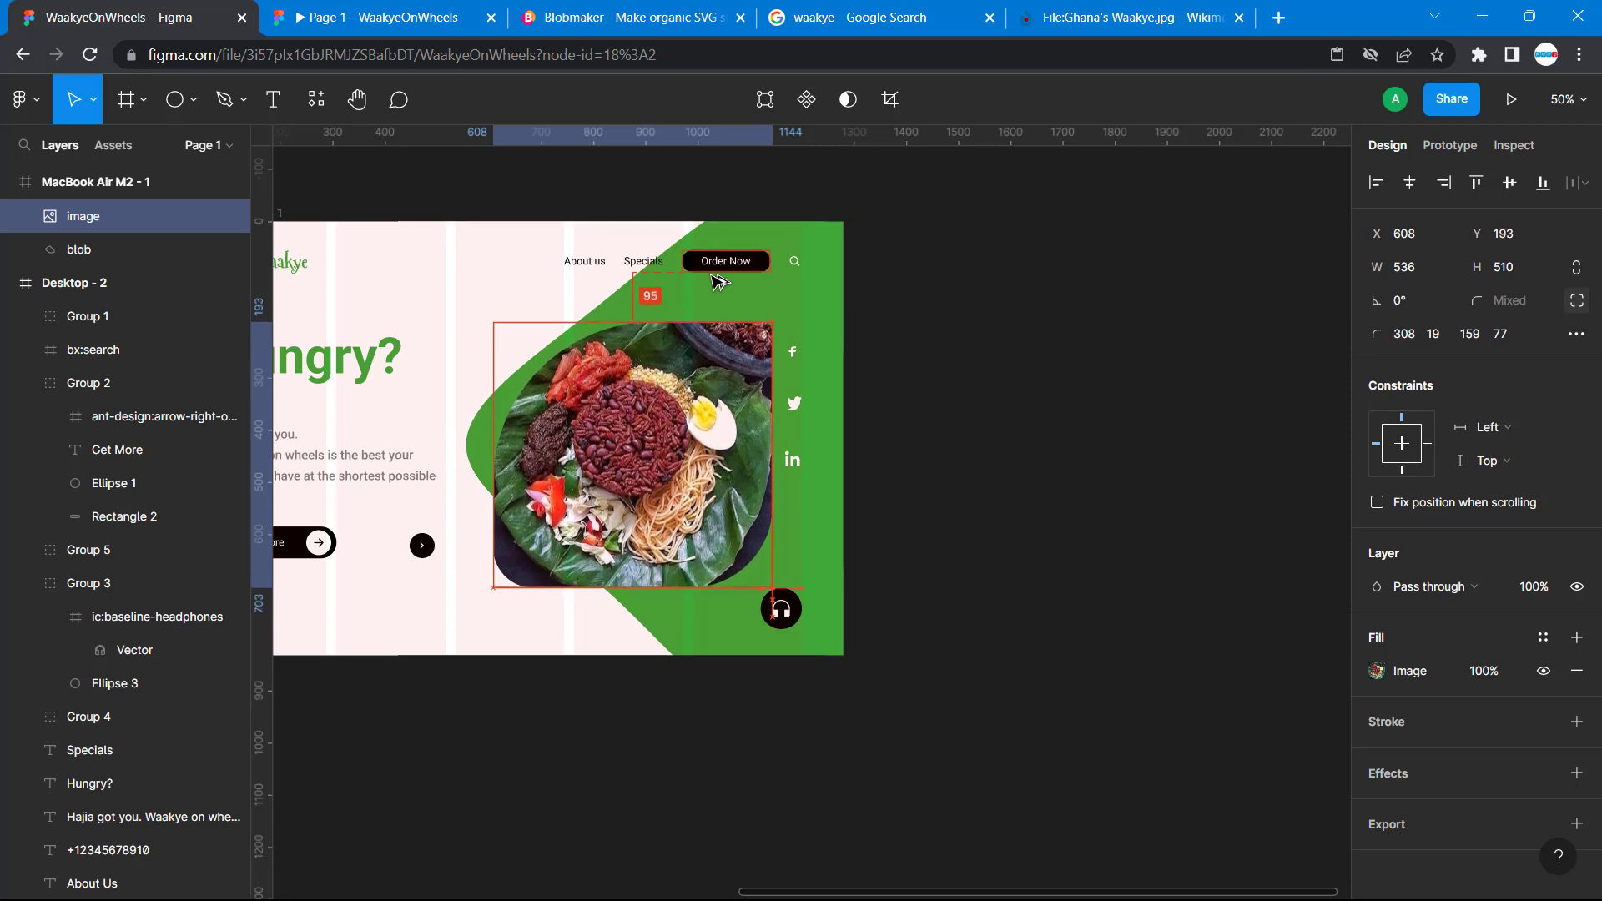
pyautogui.press('Down')
pyautogui.press('Down')
pyautogui.press('Down')
pyautogui.press('Down')
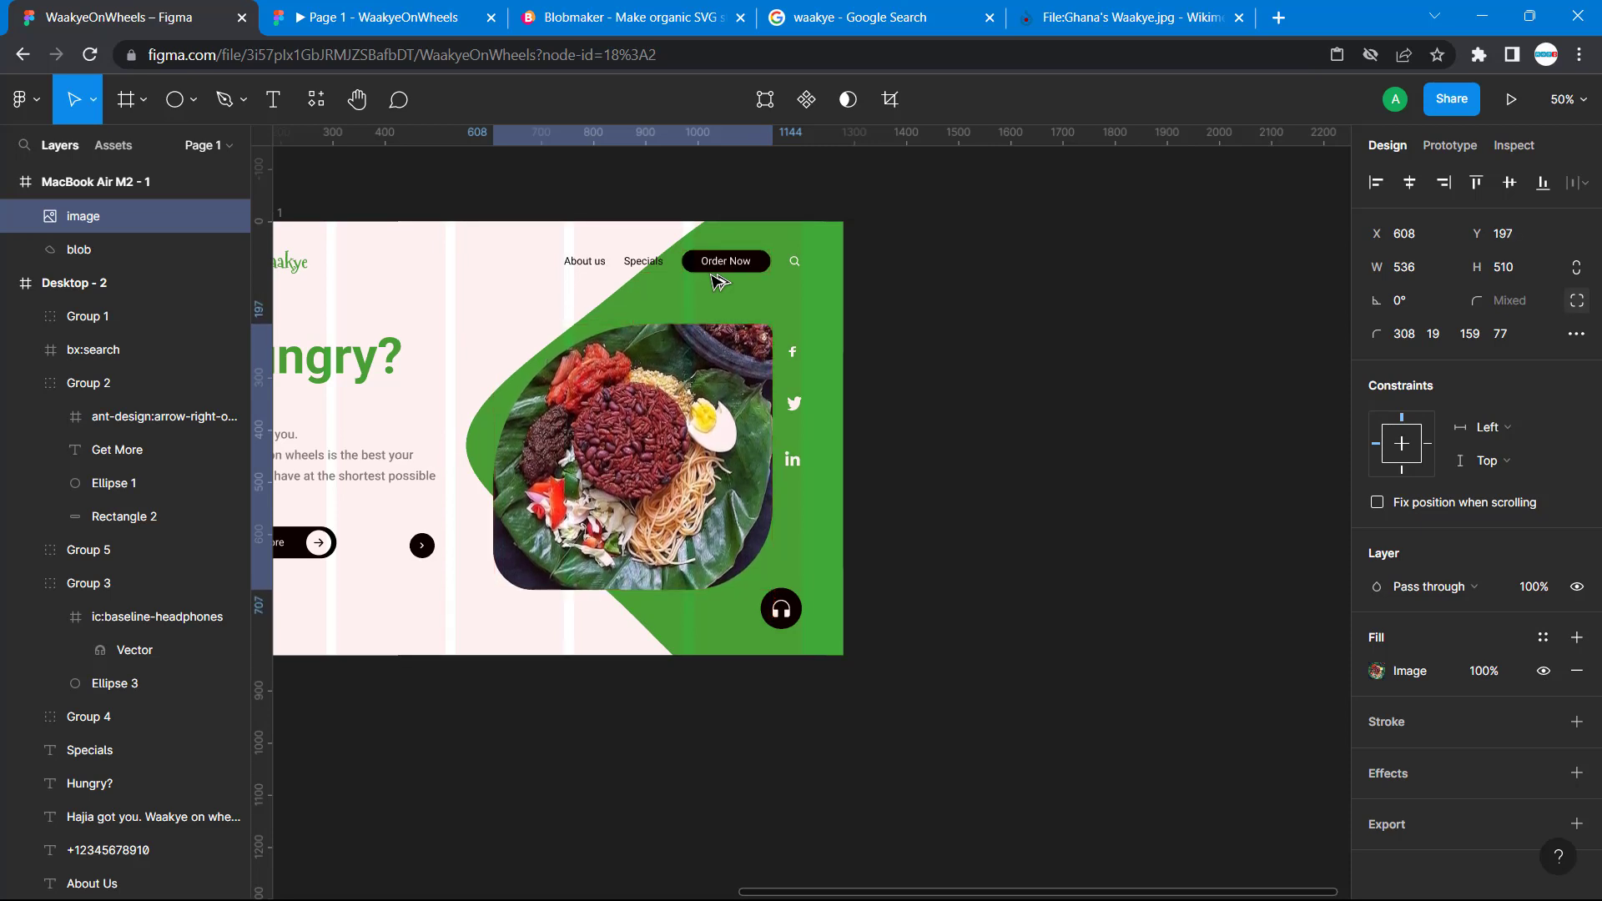
pyautogui.click(1055, 603)
# Place the small round arrow button over the food image's left edge at X 584, Y 598.
pyautogui.hscroll(-5, 1055, 602)
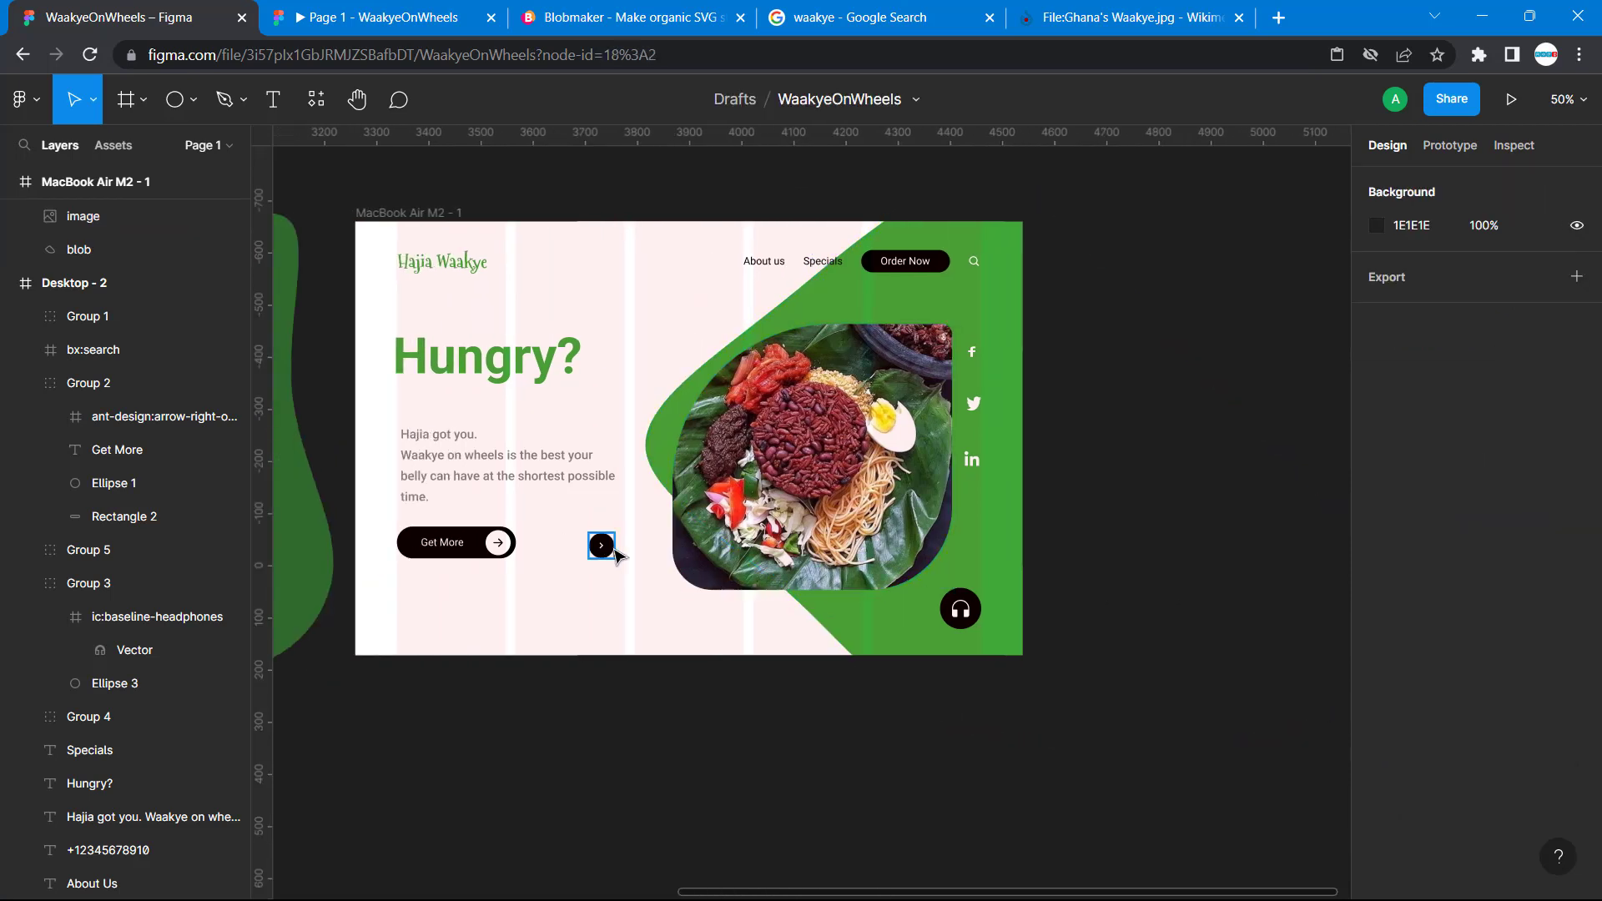
pyautogui.moveTo(605, 553); pyautogui.dragTo(673, 548)
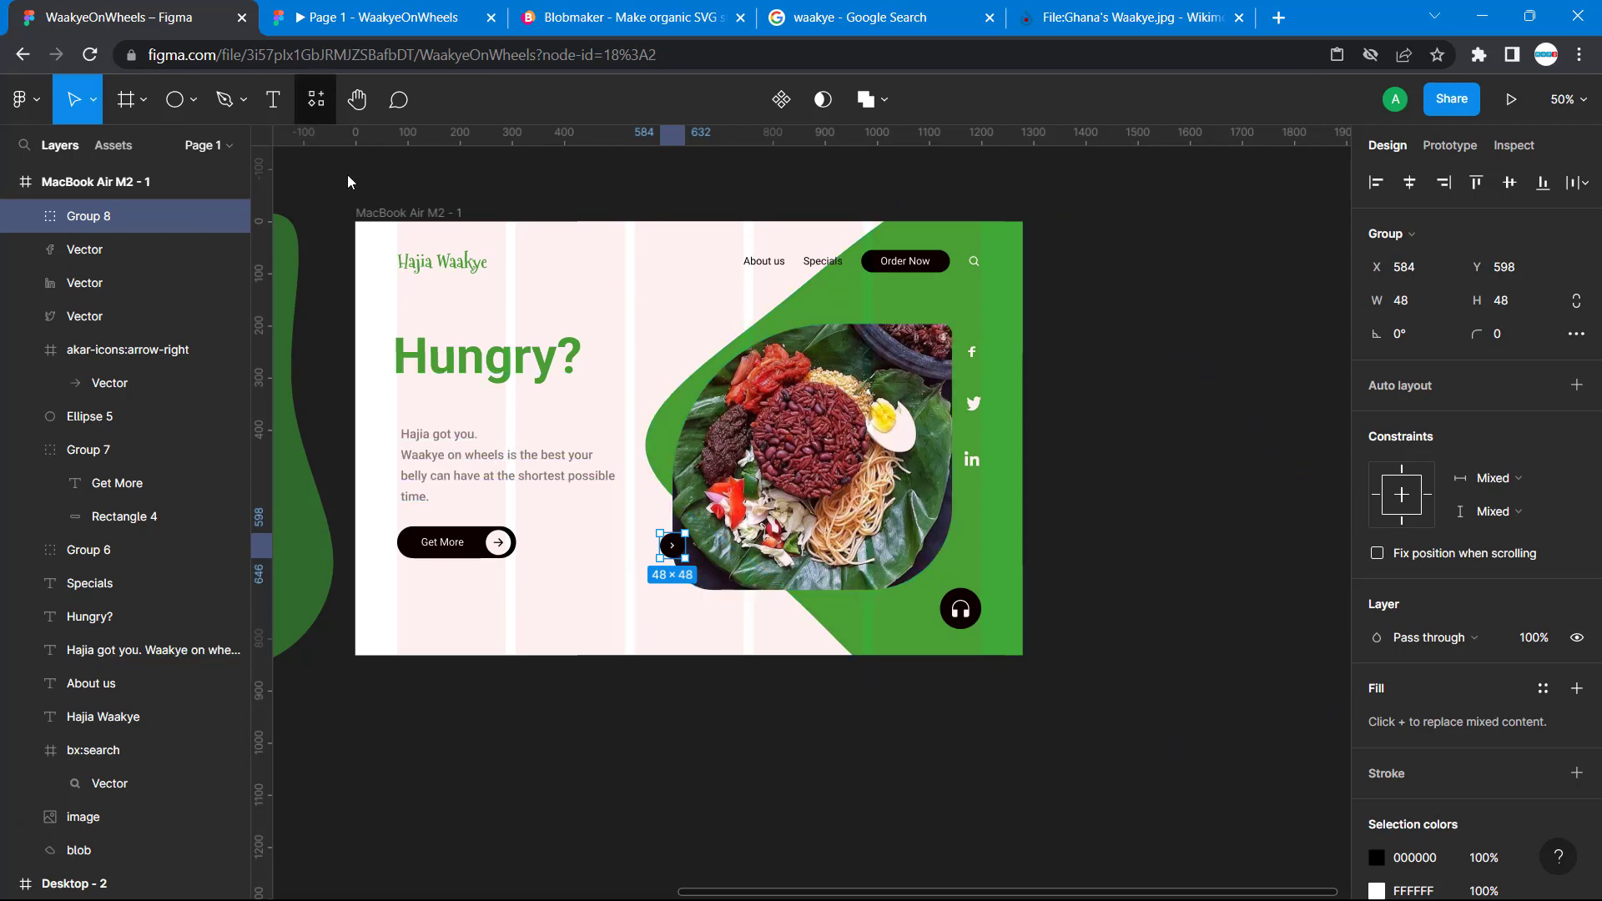
# Move the description paragraph in MacBook Air M2 - 1 up to Y 347, matching the 32 px gap below the Hungry? heading in Desktop - 2.
pyautogui.hscroll(-10, 433, 468)
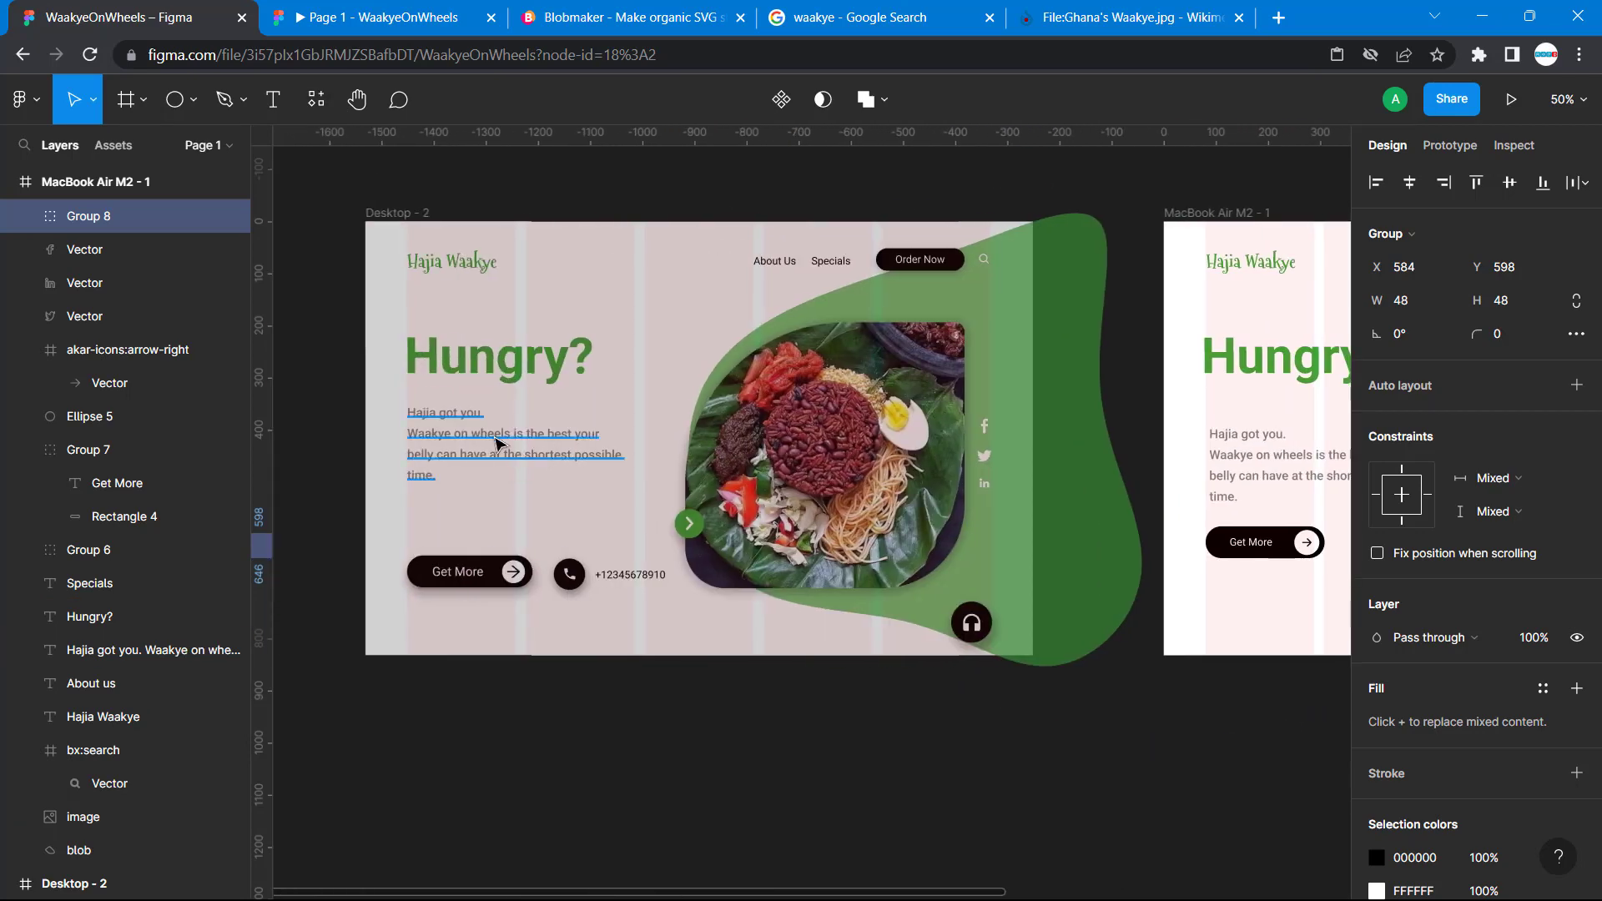
pyautogui.click(475, 415)
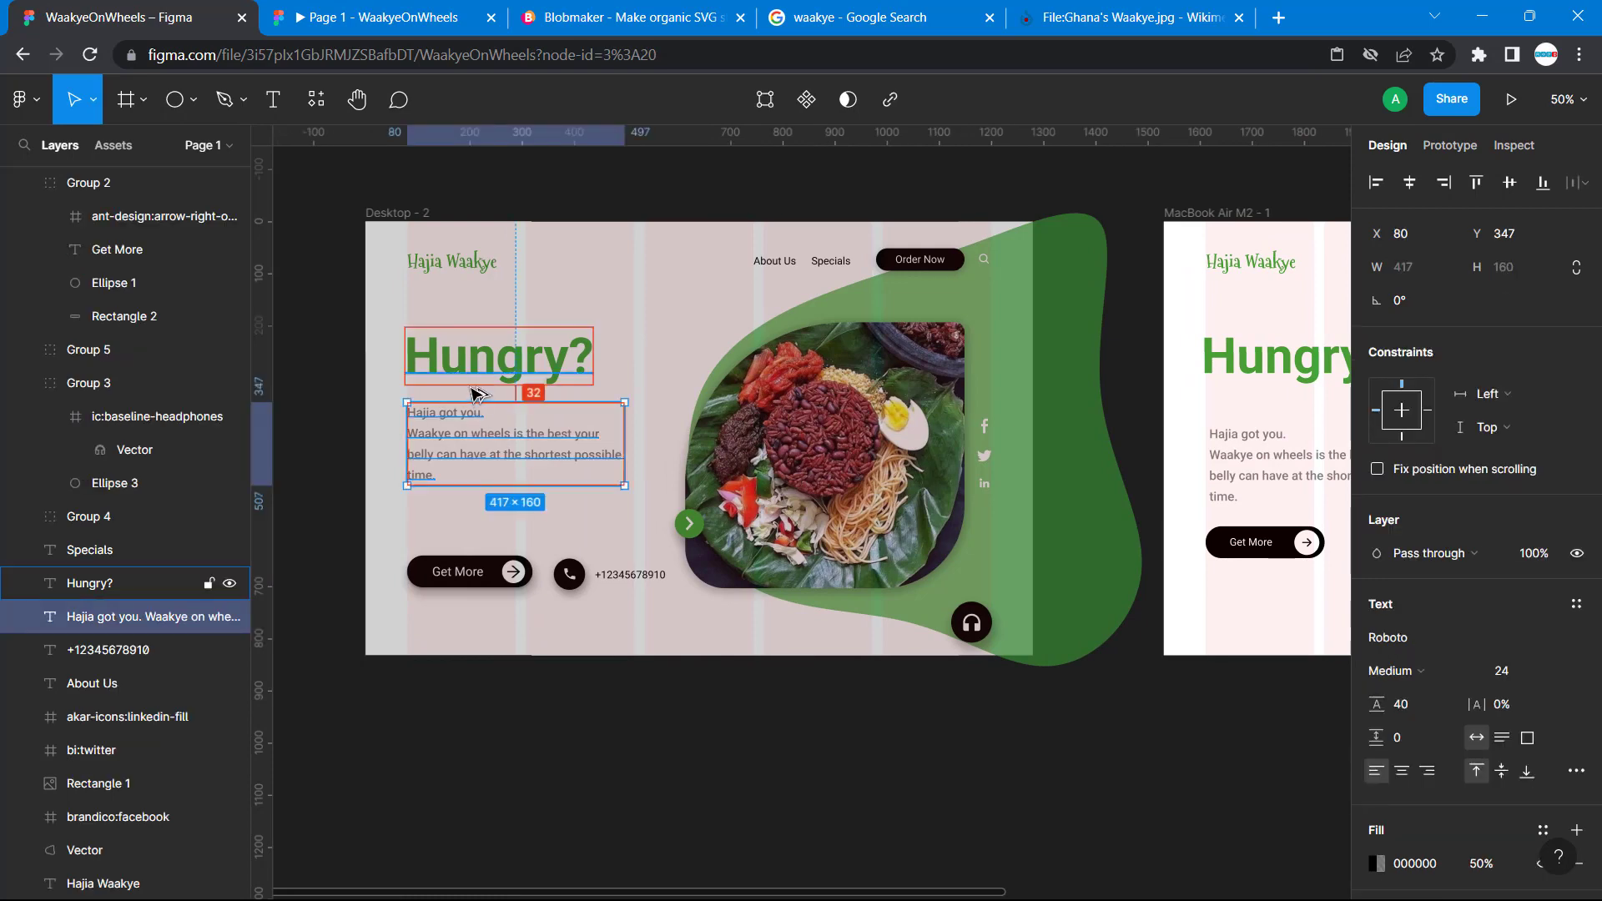
pyautogui.hscroll(10, 630, 365)
pyautogui.hscroll(2, 630, 364)
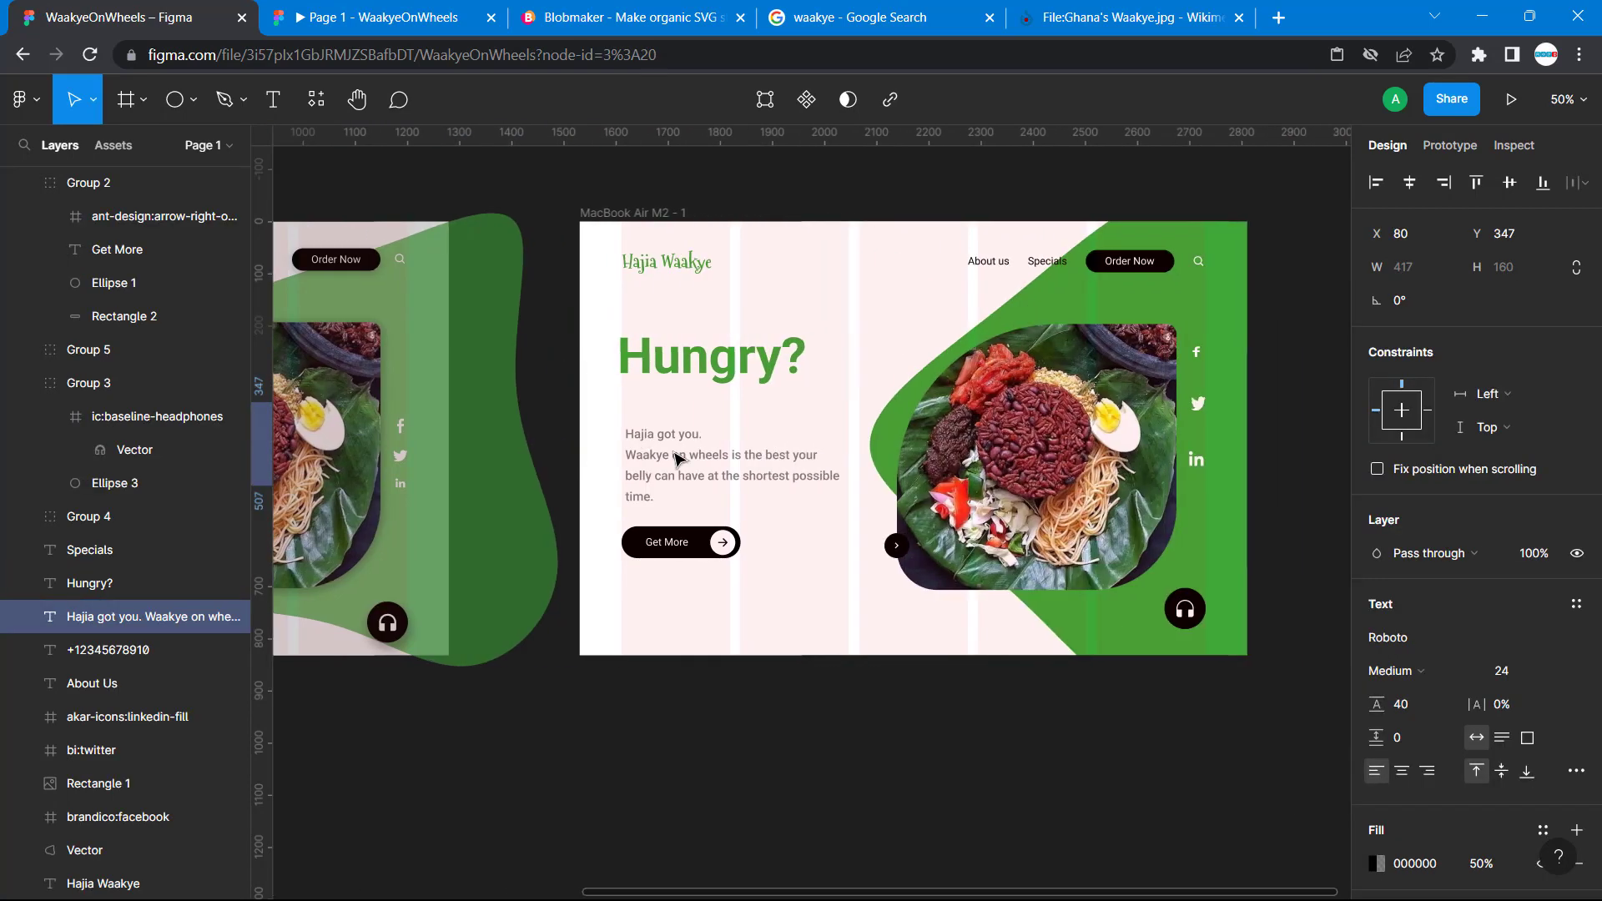
pyautogui.click(655, 438)
pyautogui.press('alt')
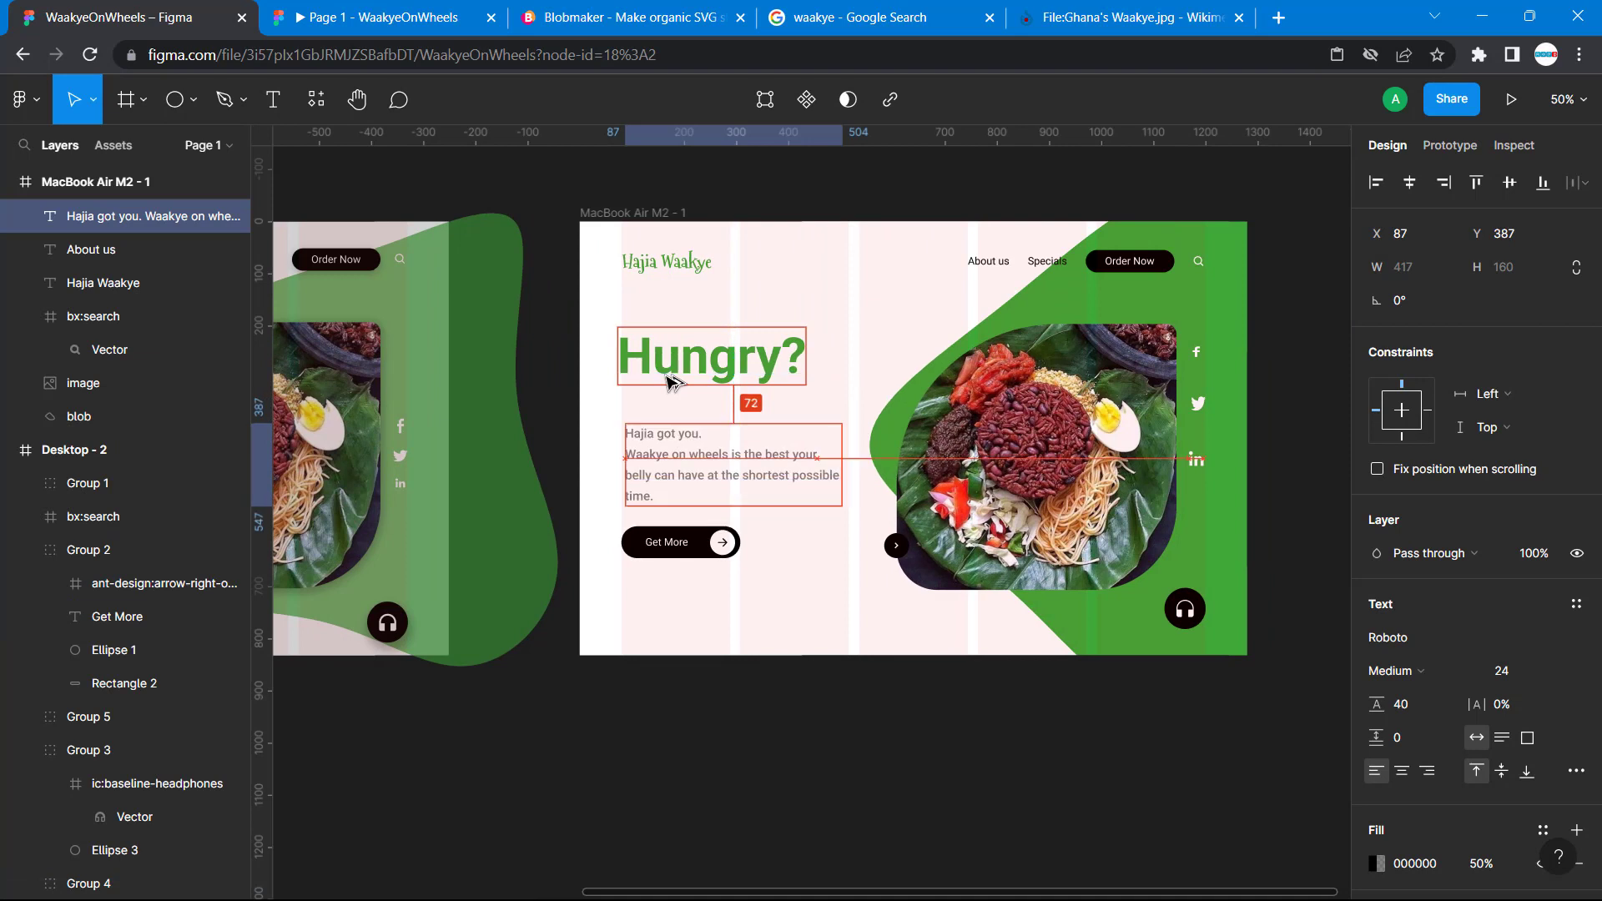
pyautogui.press('Up')
pyautogui.press('Up')
pyautogui.press('Up')
pyautogui.press('Up')
pyautogui.press('Up')
pyautogui.press('Up')
pyautogui.press('Up')
pyautogui.press('Up')
pyautogui.press('Up')
pyautogui.press('Up')
pyautogui.press('Up')
pyautogui.press('Up')
pyautogui.press('Up')
pyautogui.press('Up')
pyautogui.press('Up')
pyautogui.press('Up')
pyautogui.press('Up')
pyautogui.press('Up')
pyautogui.press('Up')
pyautogui.press('Up')
pyautogui.press('Up')
pyautogui.press('Up')
pyautogui.press('Up')
pyautogui.press('Up')
pyautogui.press('Up')
pyautogui.press('Up')
pyautogui.press('Up')
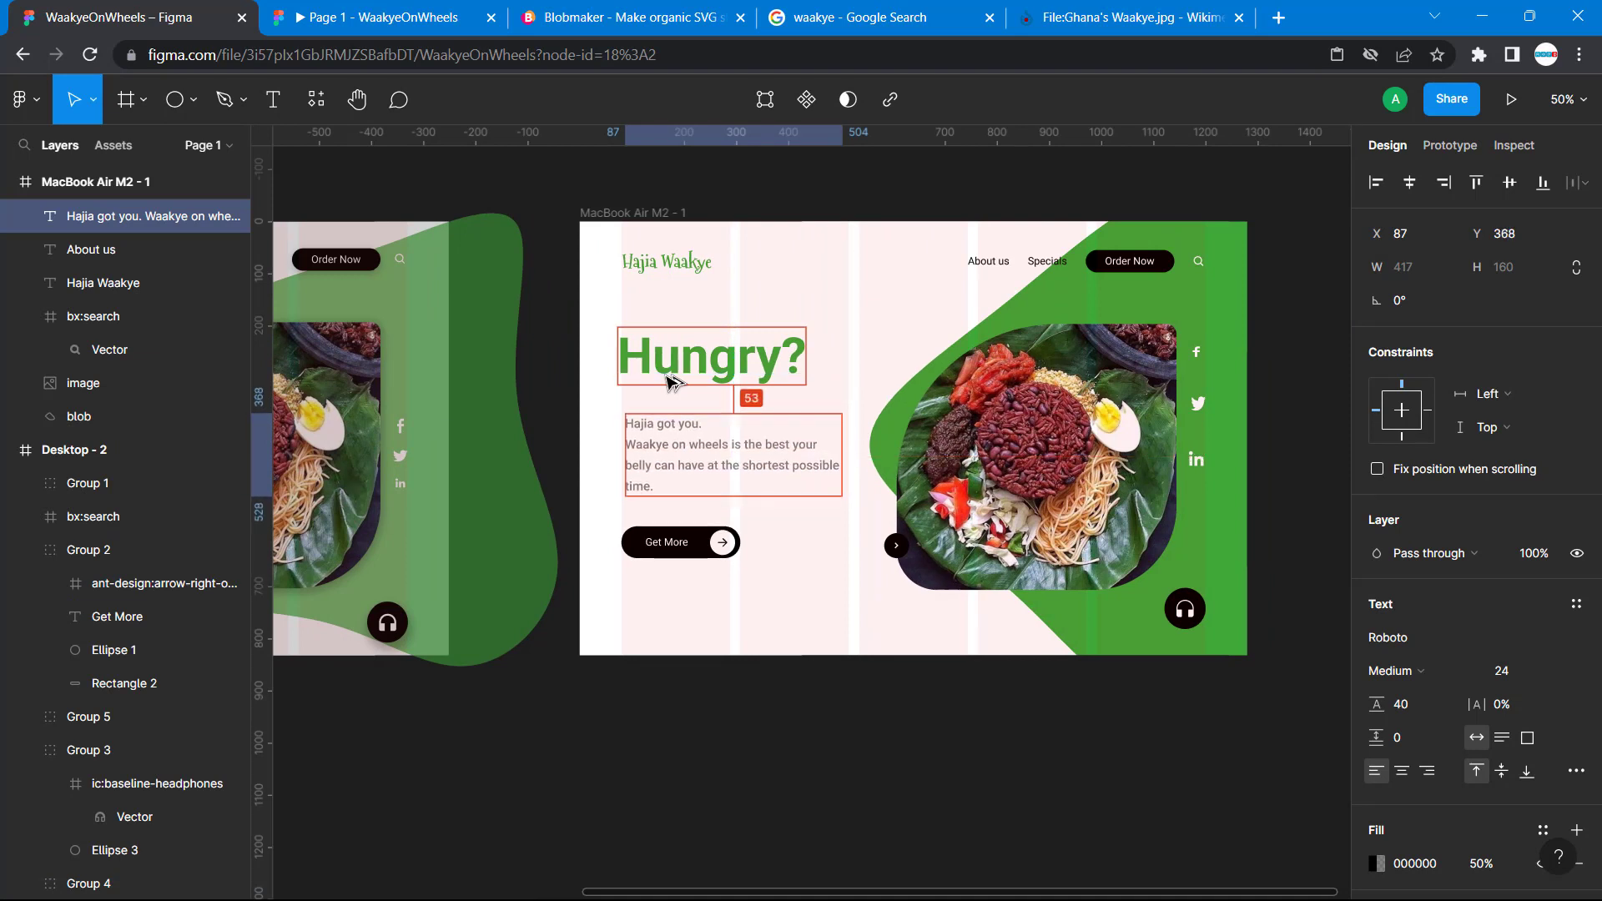
pyautogui.press('Up')
pyautogui.press('Up')
pyautogui.press('Up')
pyautogui.press('Up')
pyautogui.press('Up')
pyautogui.press('Up')
pyautogui.press('Up')
pyautogui.press('Up')
pyautogui.press('Up')
pyautogui.press('Up')
pyautogui.press('Up')
pyautogui.press('Up')
pyautogui.press('Up')
pyautogui.press('Up')
pyautogui.press('Up')
pyautogui.press('Up')
pyautogui.press('Up')
pyautogui.press('Up')
pyautogui.press('Up')
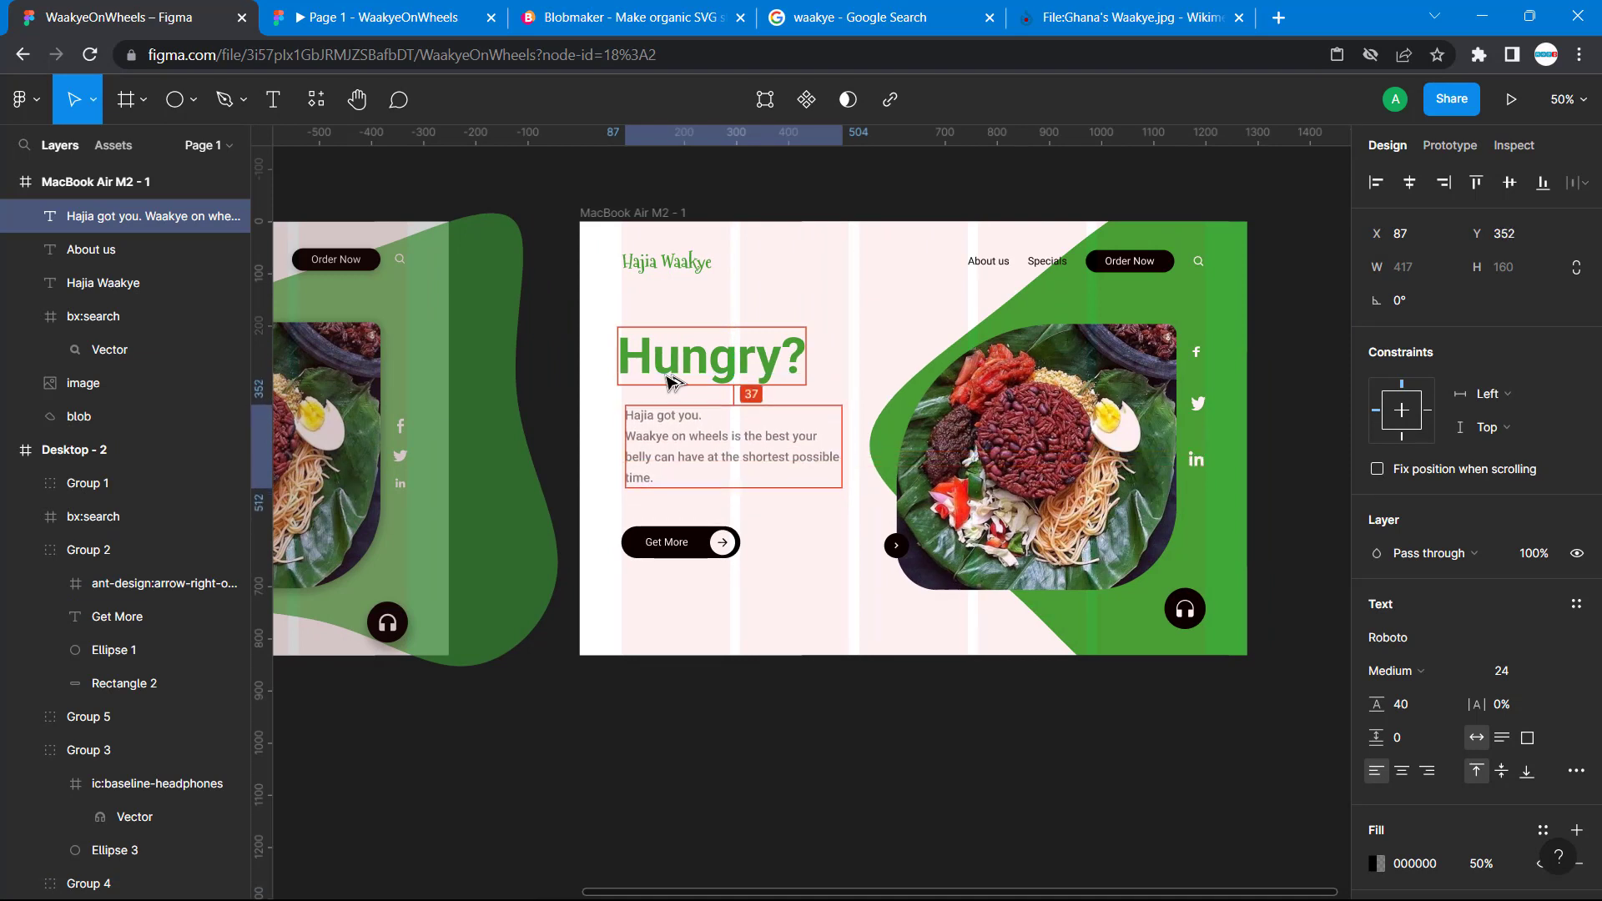
pyautogui.press('Down')
pyautogui.press('Down')
pyautogui.press('Down')
pyautogui.press('Down')
pyautogui.press('Down')
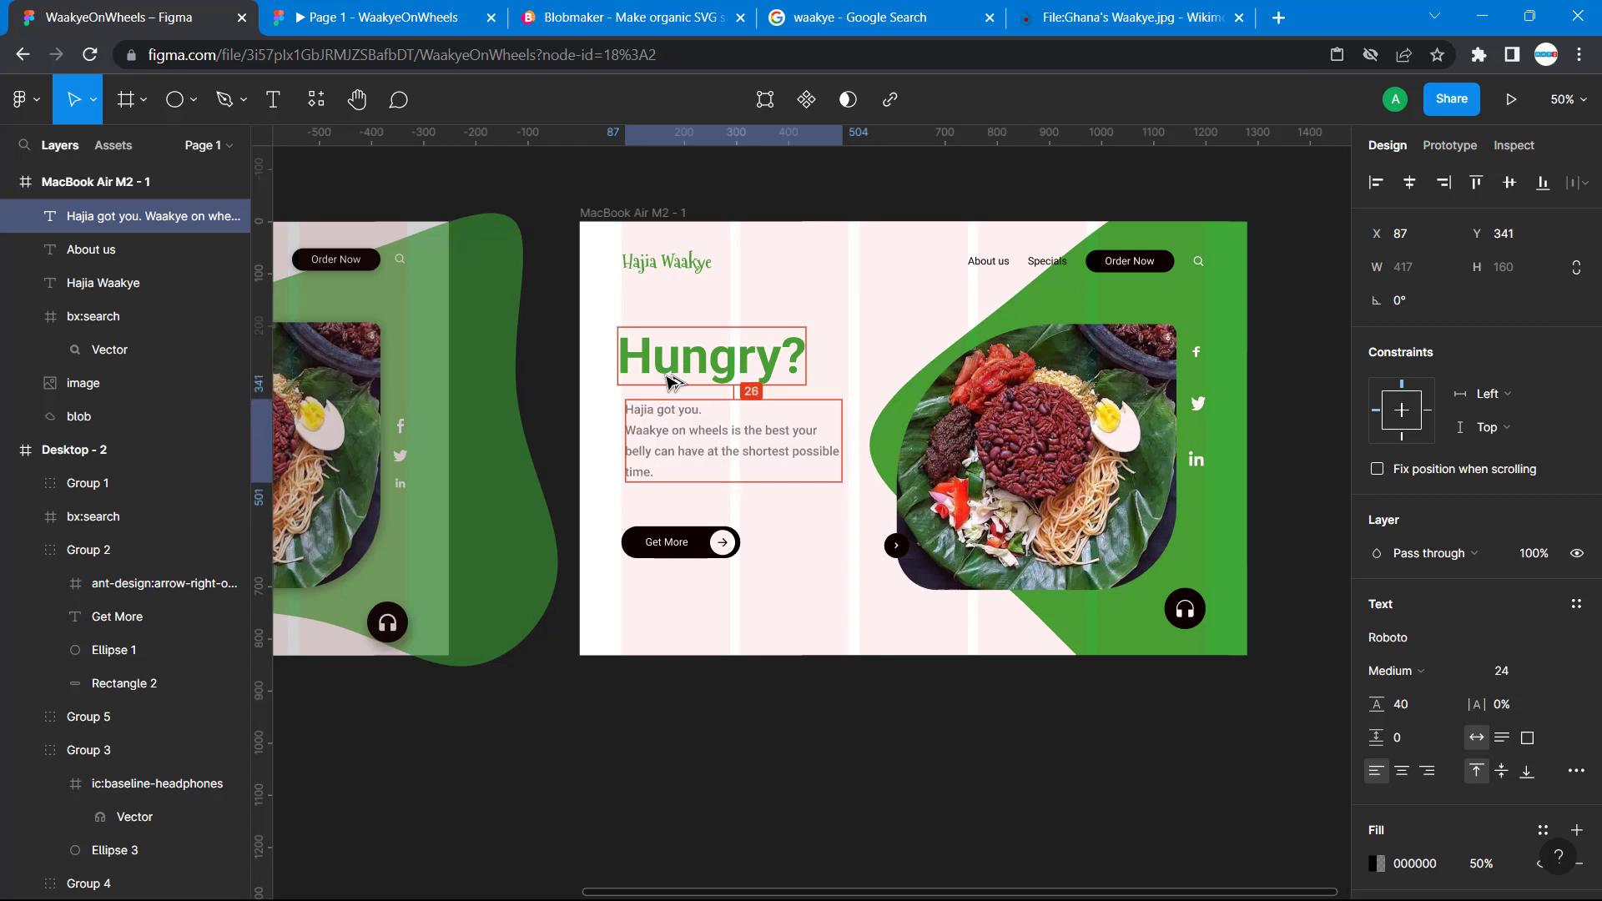
pyautogui.press('Down')
pyautogui.press('Down')
pyautogui.press('Down')
pyautogui.press('Down')
pyautogui.press('Down')
pyautogui.press('Down')
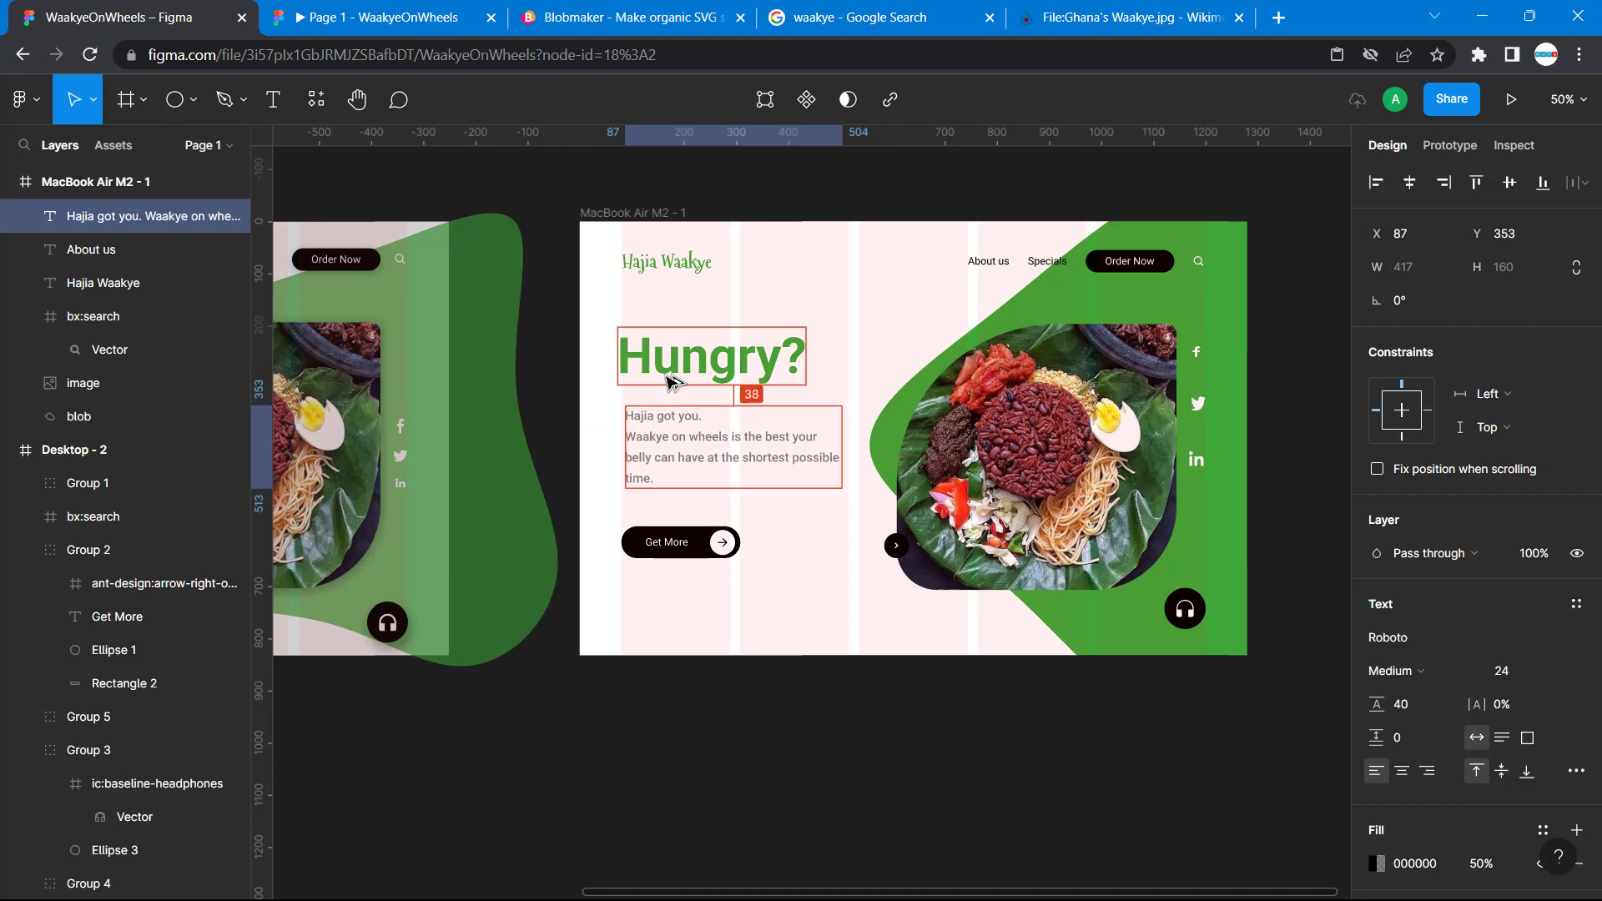
pyautogui.press('Up')
pyautogui.press('Up')
pyautogui.press('Up')
pyautogui.press('Up')
pyautogui.press('Up')
pyautogui.press('Up')
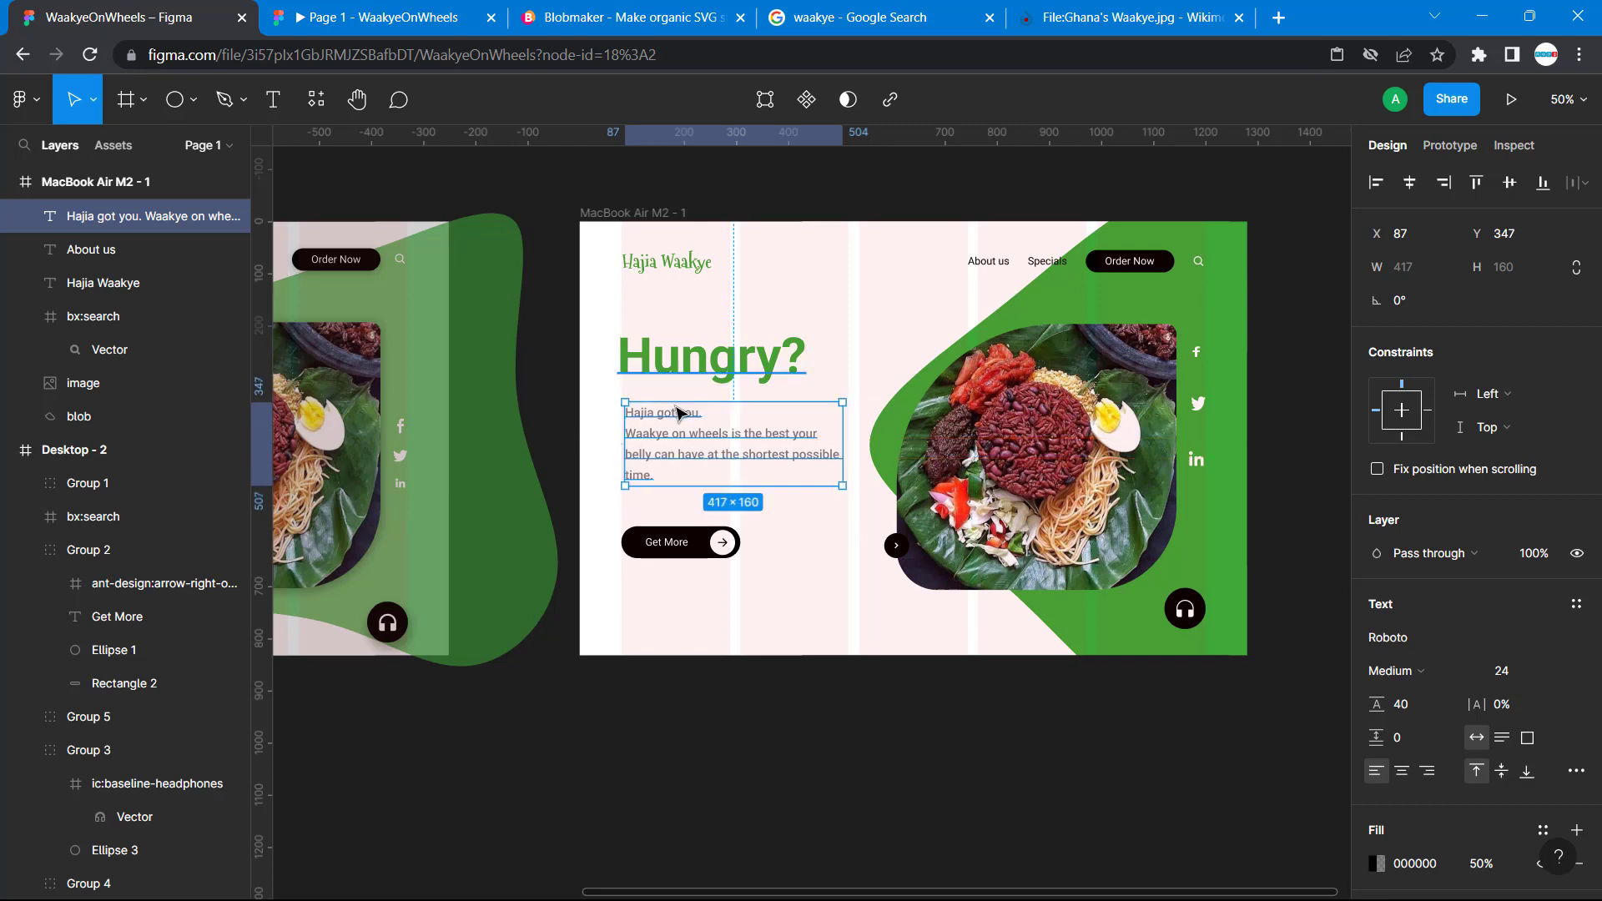
# Shift the description paragraph left to X 81, in line with the Get More button, and check the page in the prototype preview.
pyautogui.click(614, 483)
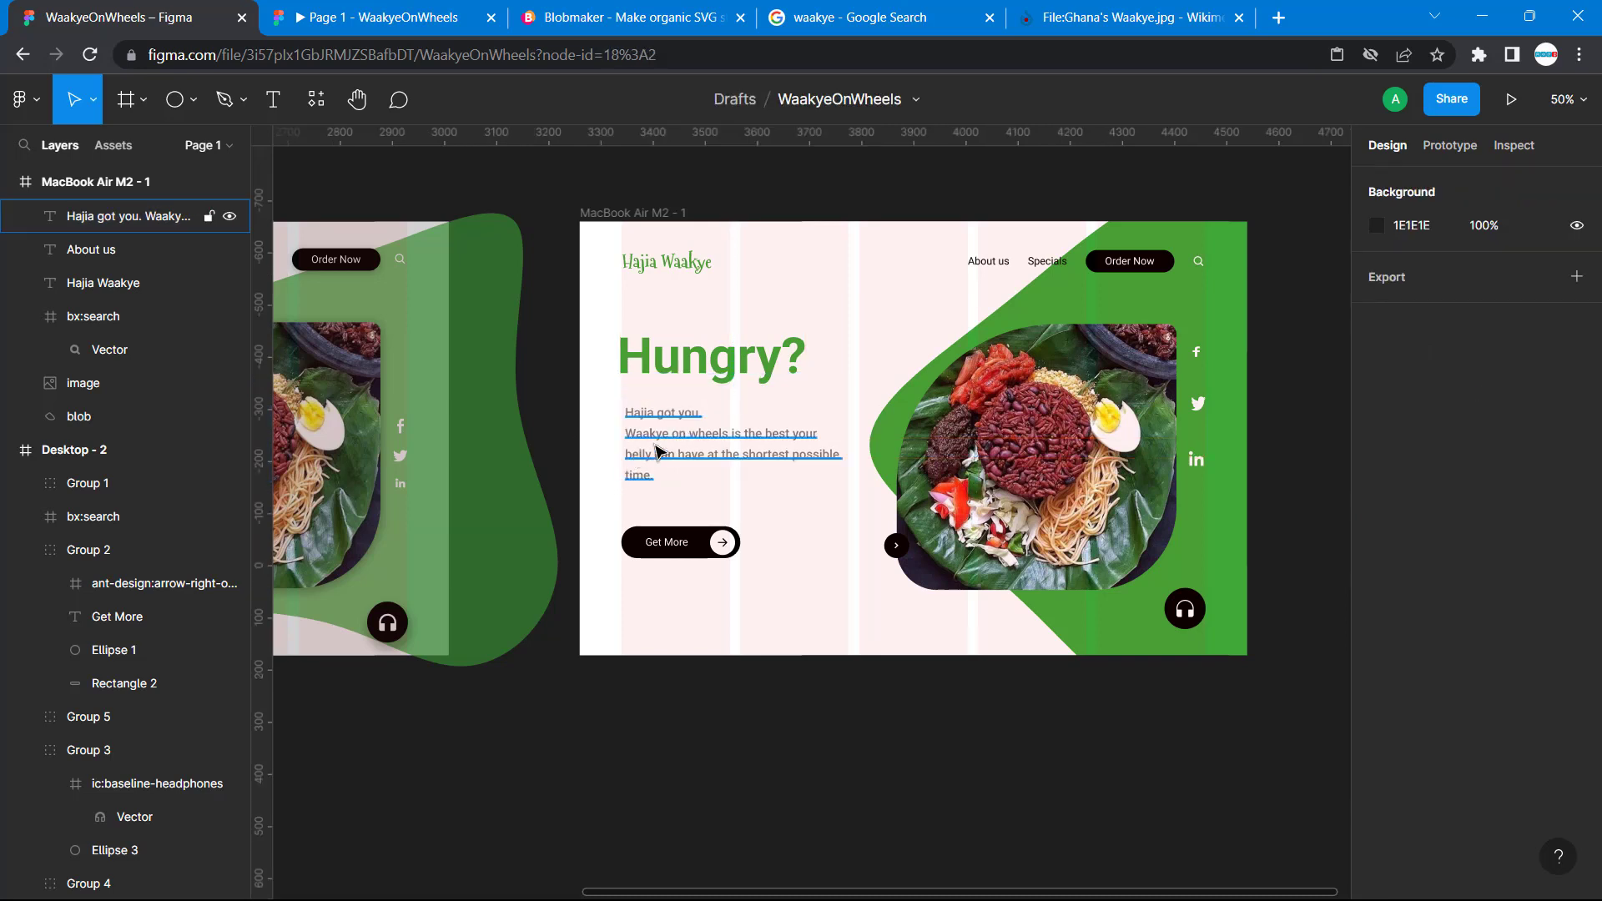
pyautogui.click(655, 451)
pyautogui.moveTo(650, 452); pyautogui.dragTo(646, 452)
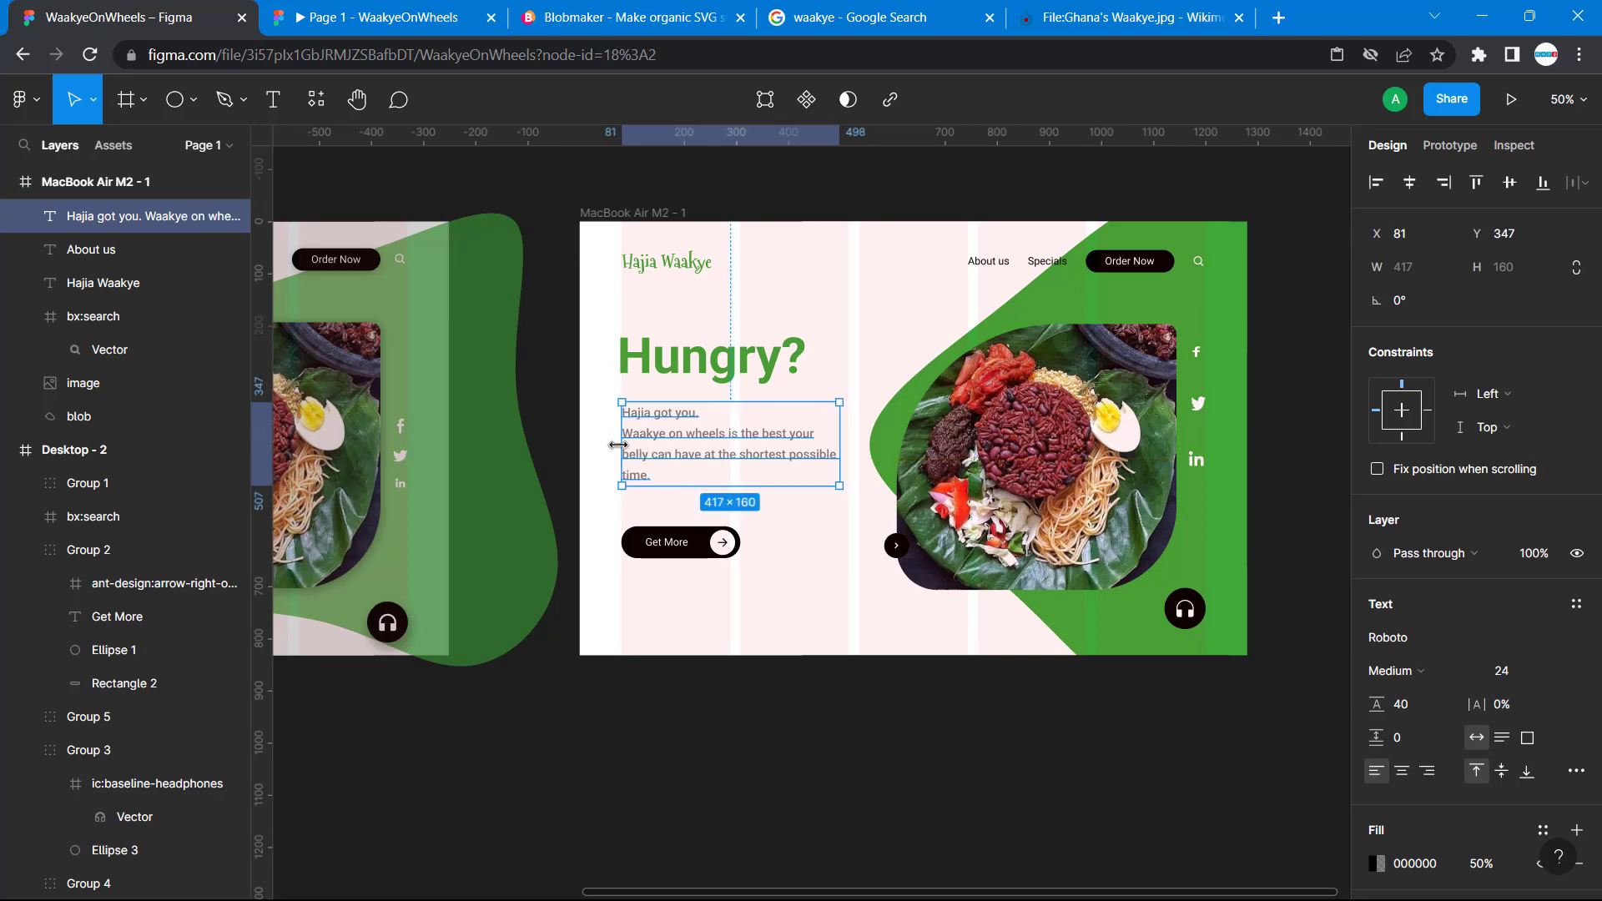
pyautogui.click(394, 15)
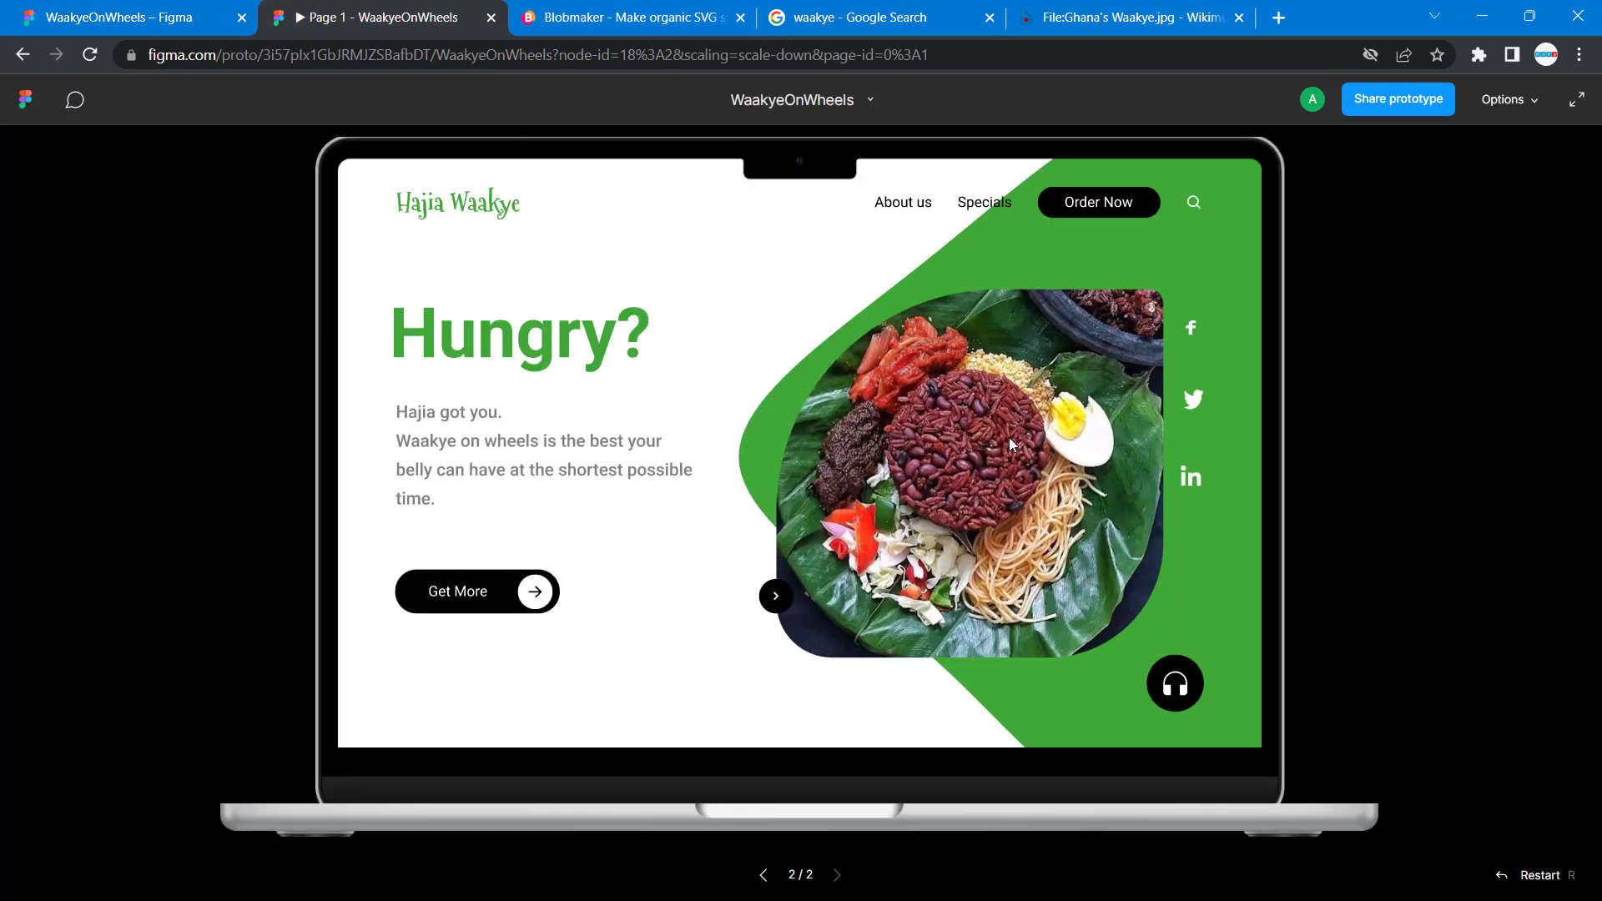